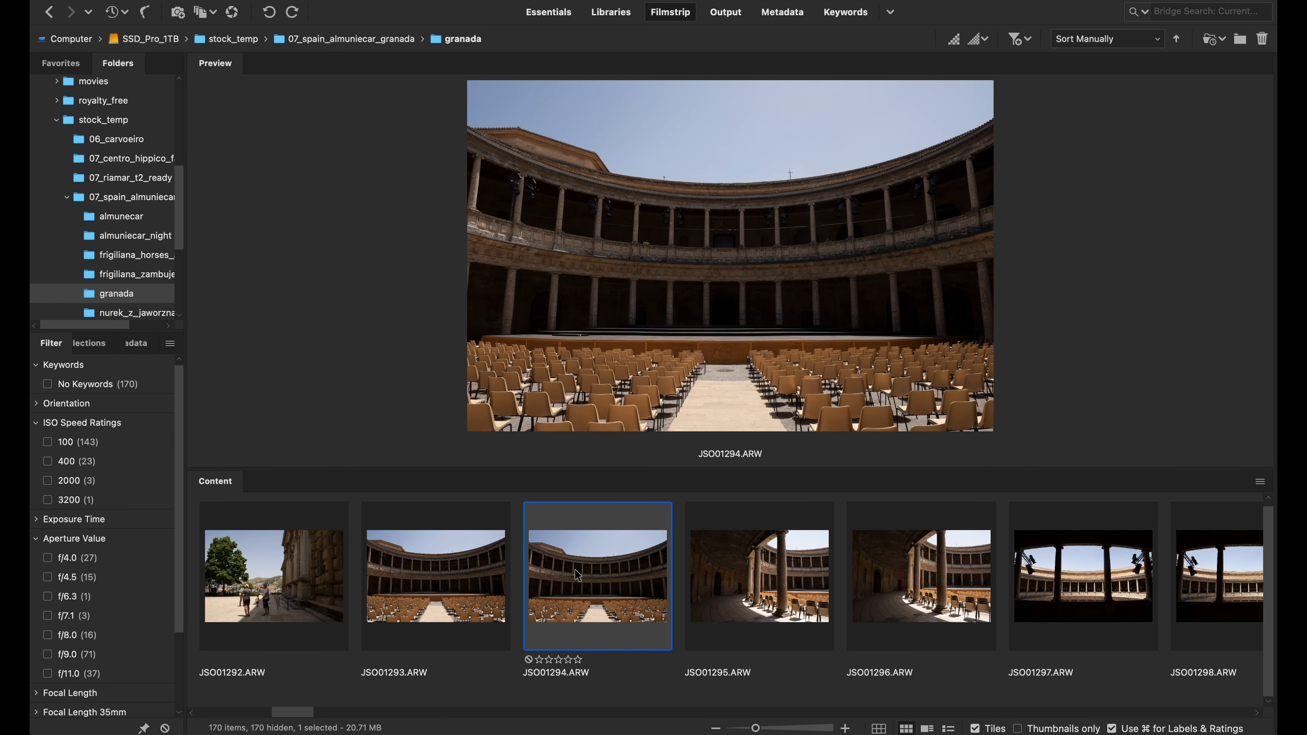
Compare the courtyard photos JSO01293.ARW and JSO01294.ARW and give JSO01294.ARW a one-star rating
{"action": "left_click", "coordinate": [488, 576]}
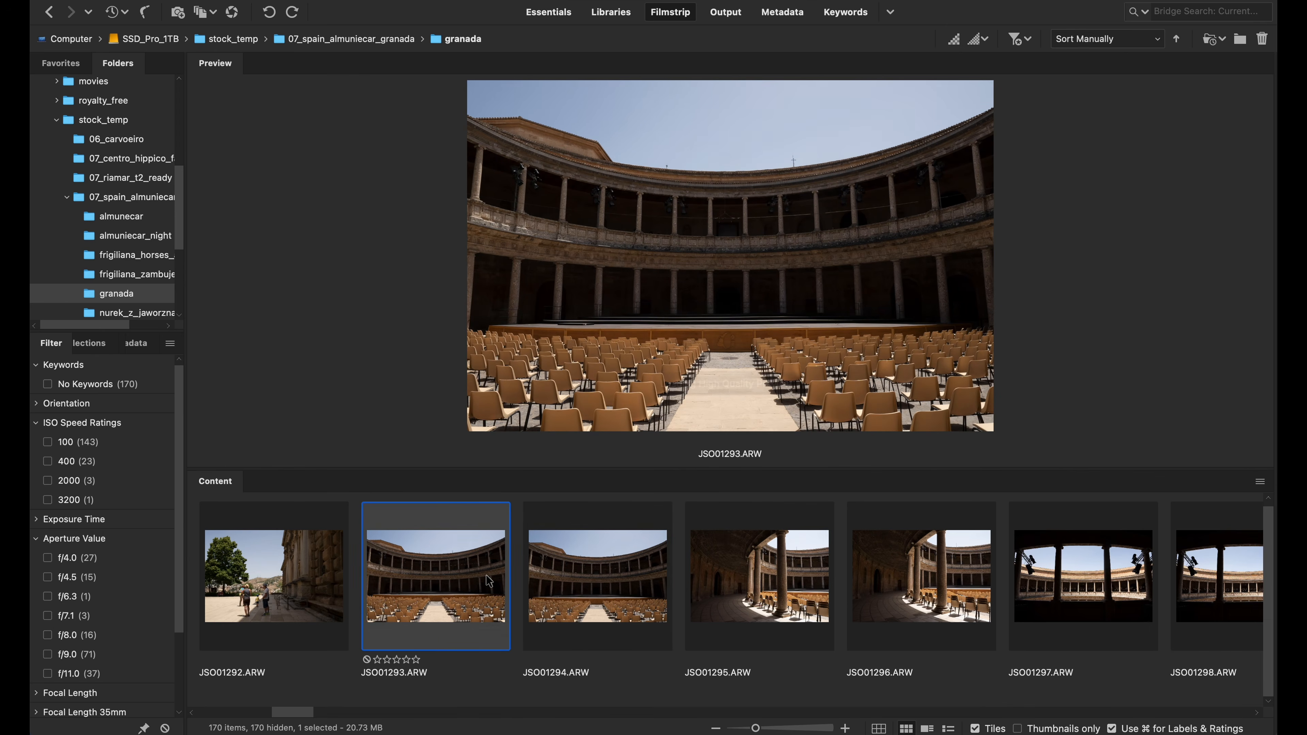
{"action": "key", "text": "Left"}
{"action": "key", "text": "Left"}
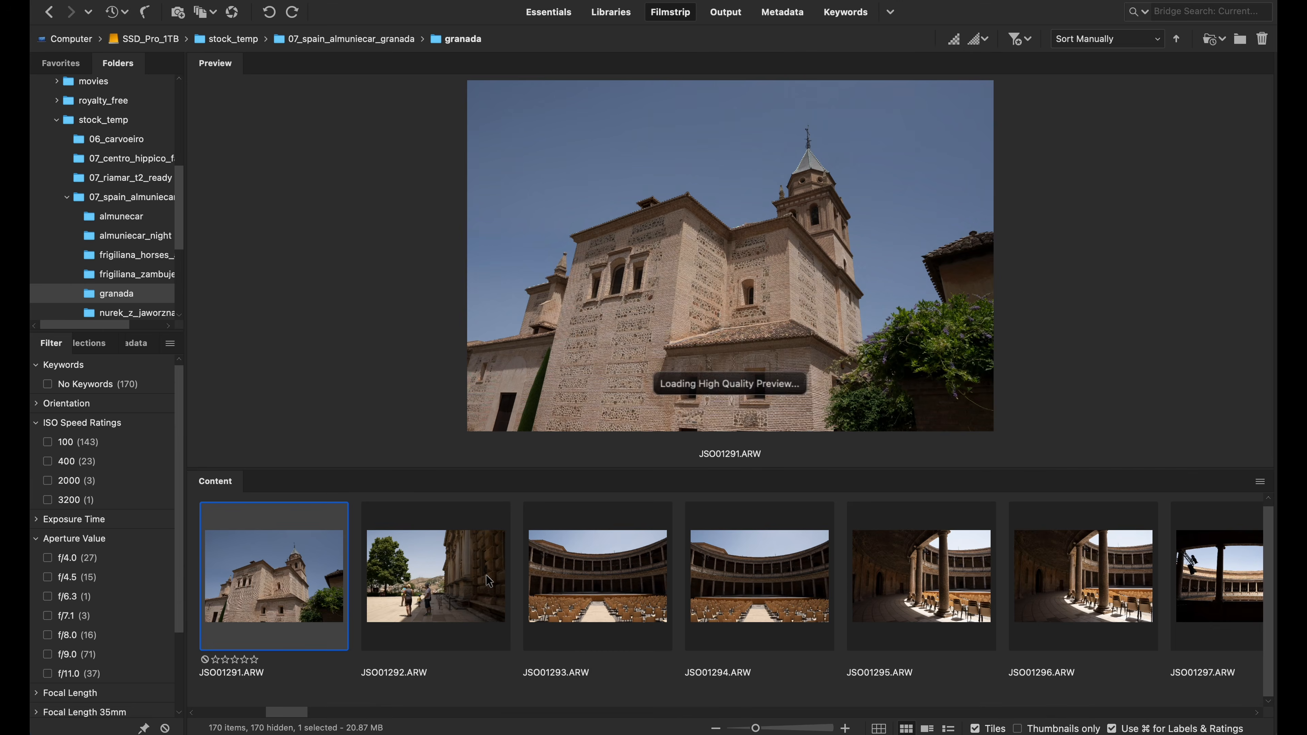
{"action": "key", "text": "Right"}
{"action": "key", "text": "Right"}
{"action": "key", "text": "Right"}
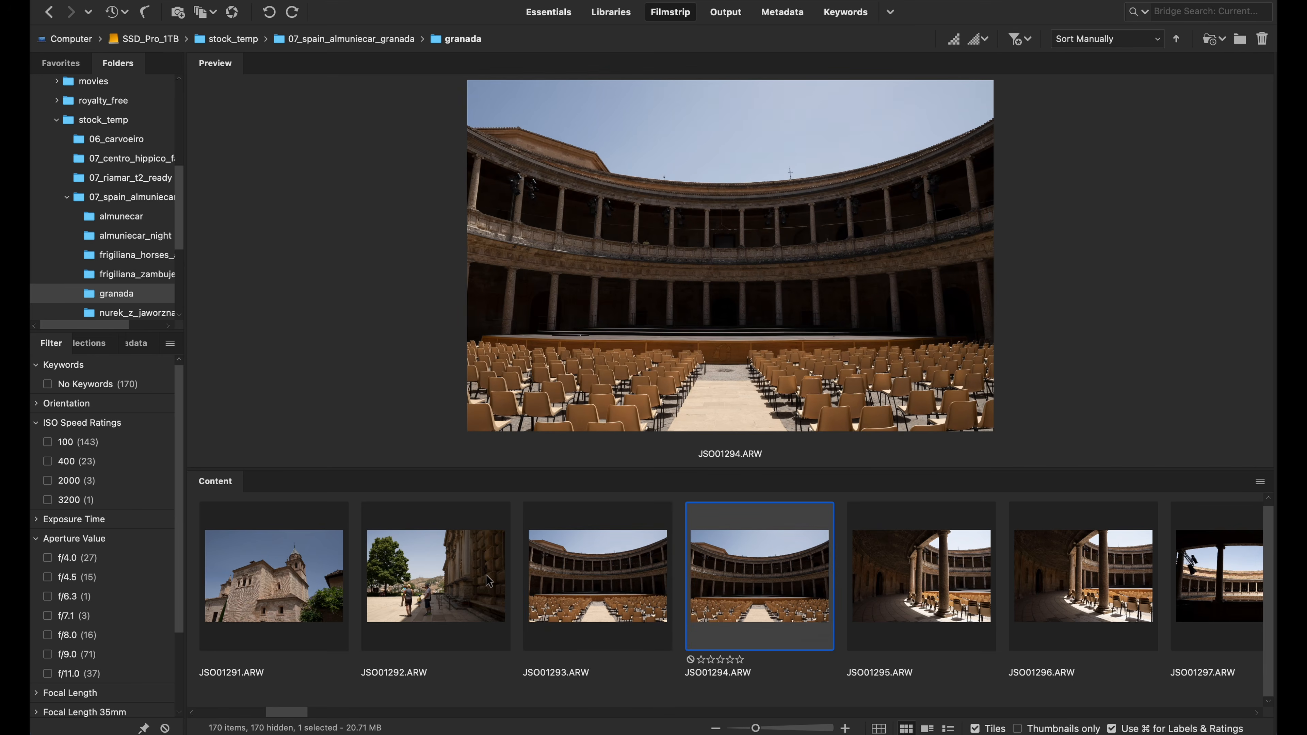
{"action": "left_click", "coordinate": [486, 576]}
{"action": "key", "text": "Right"}
{"action": "key", "text": "Right"}
{"action": "key", "text": "Left"}
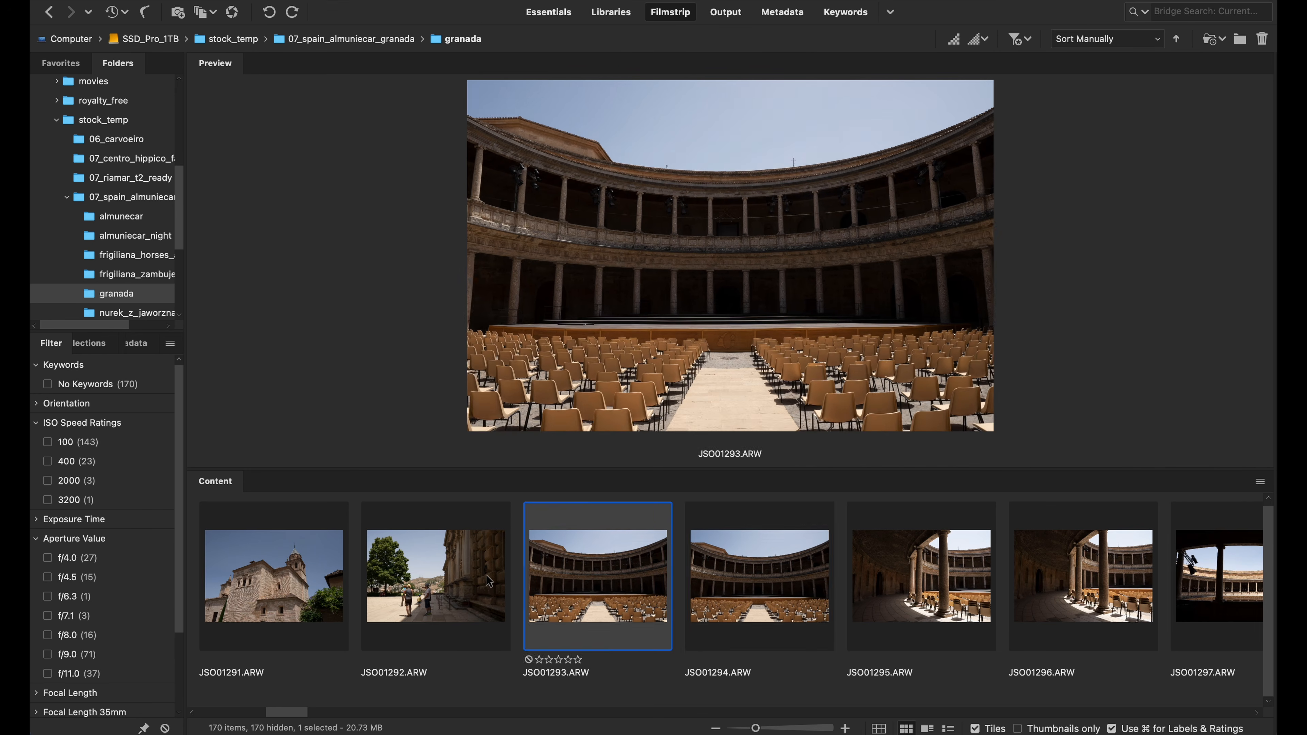
{"action": "key", "text": "Right"}
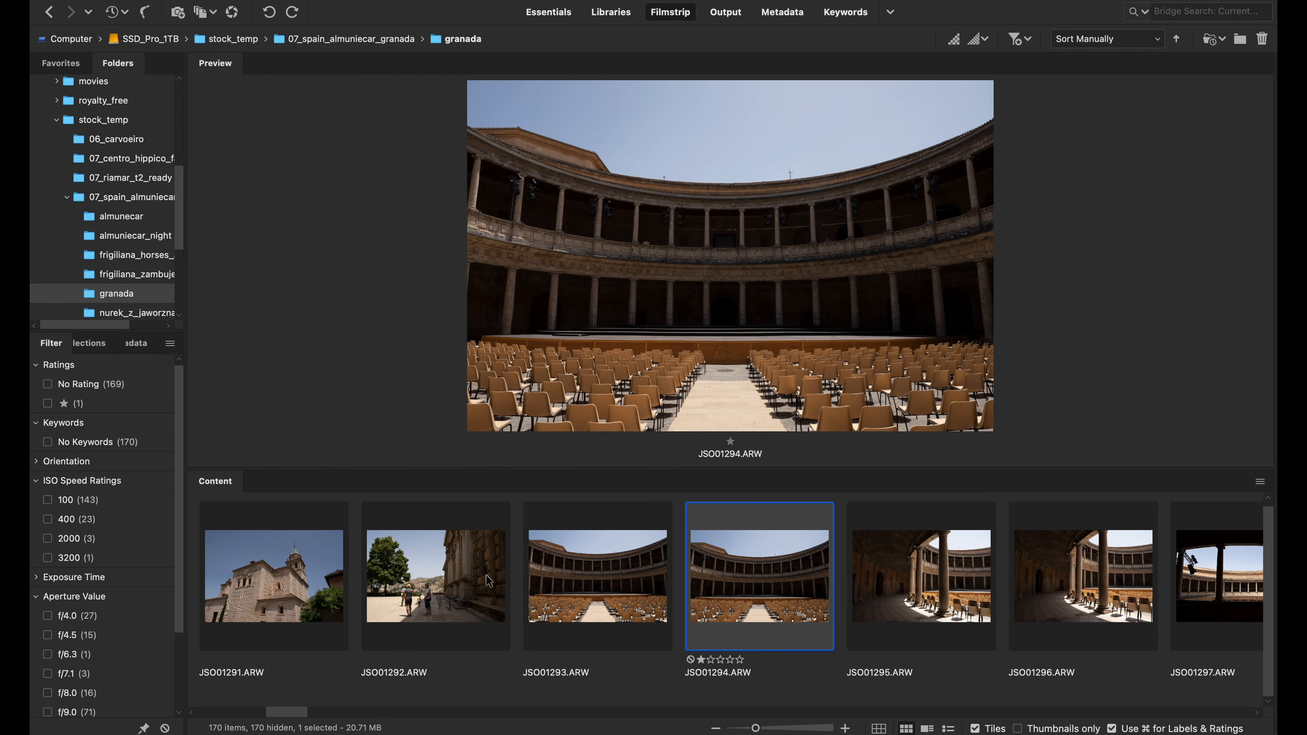
Browse onward through the courtyard series and give the symmetrical seating shot JSO01305.ARW a one-star rating
{"action": "key", "text": "Right"}
{"action": "key", "text": "Right"}
{"action": "key", "text": "Right"}
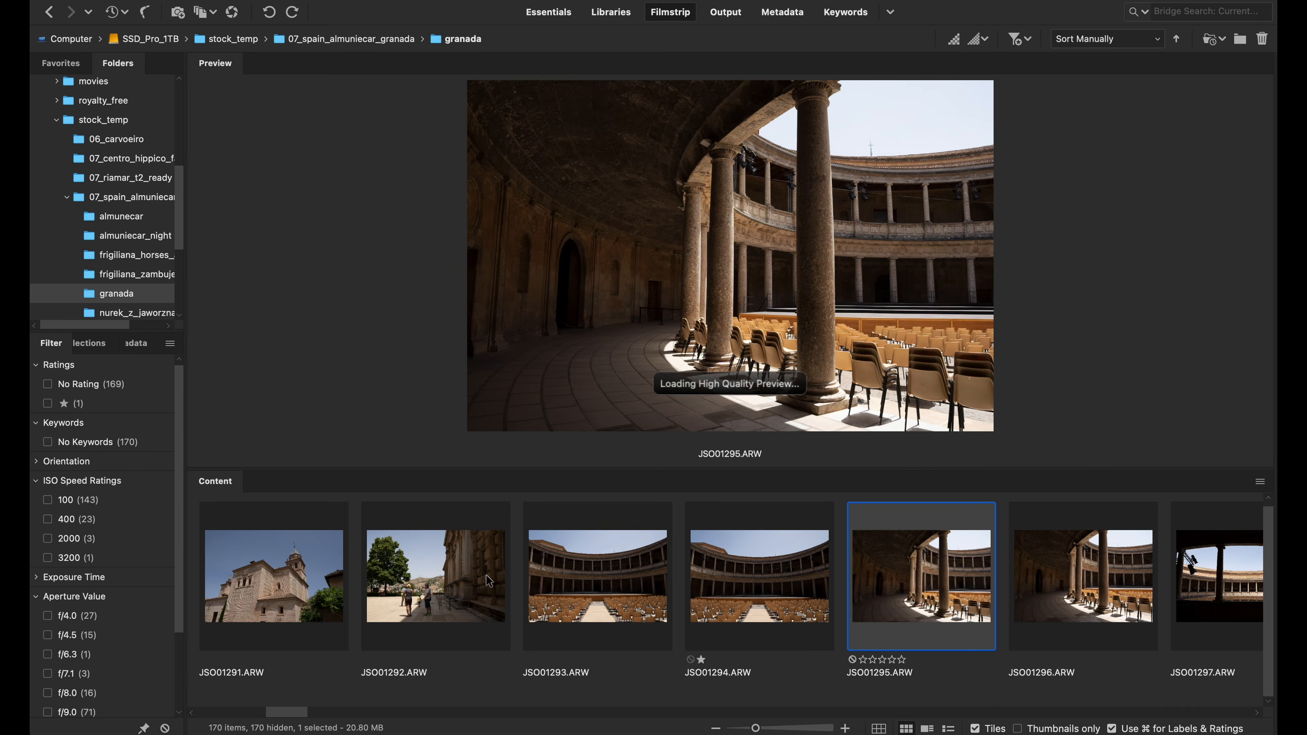
{"action": "key", "text": "Right"}
{"action": "key", "text": "Right"}
{"action": "key", "text": "Right"}
{"action": "key", "text": "Right"}
{"action": "key", "text": "Right"}
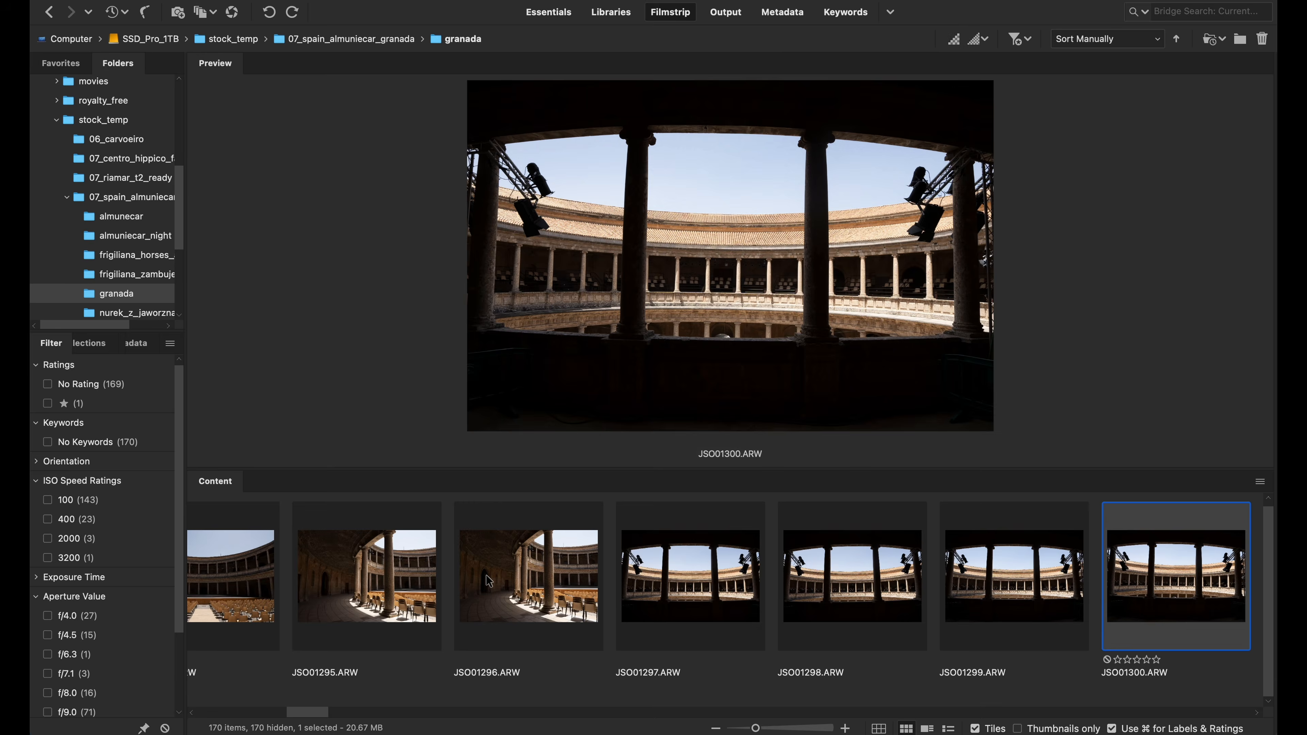
{"action": "key", "text": "Right"}
{"action": "key", "text": "Right"}
{"action": "key", "text": "Right"}
{"action": "key", "text": "Right"}
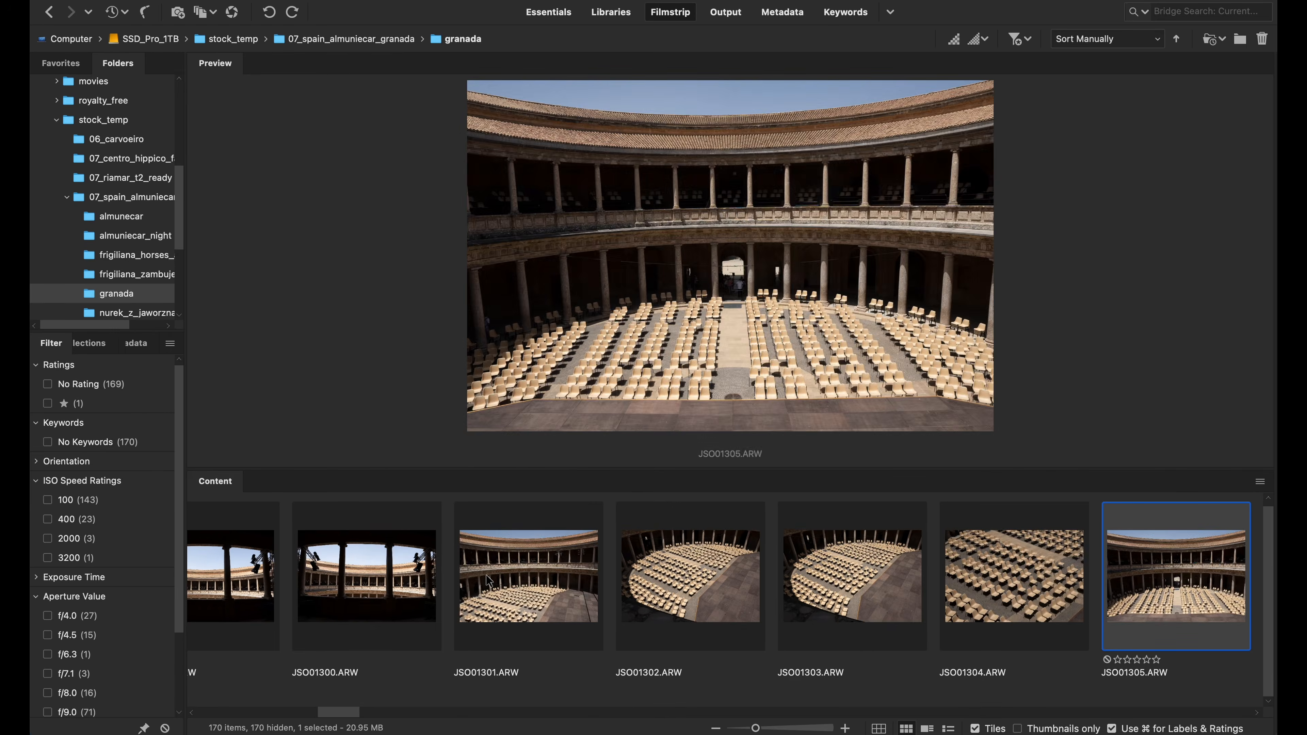
{"action": "key", "text": "Left"}
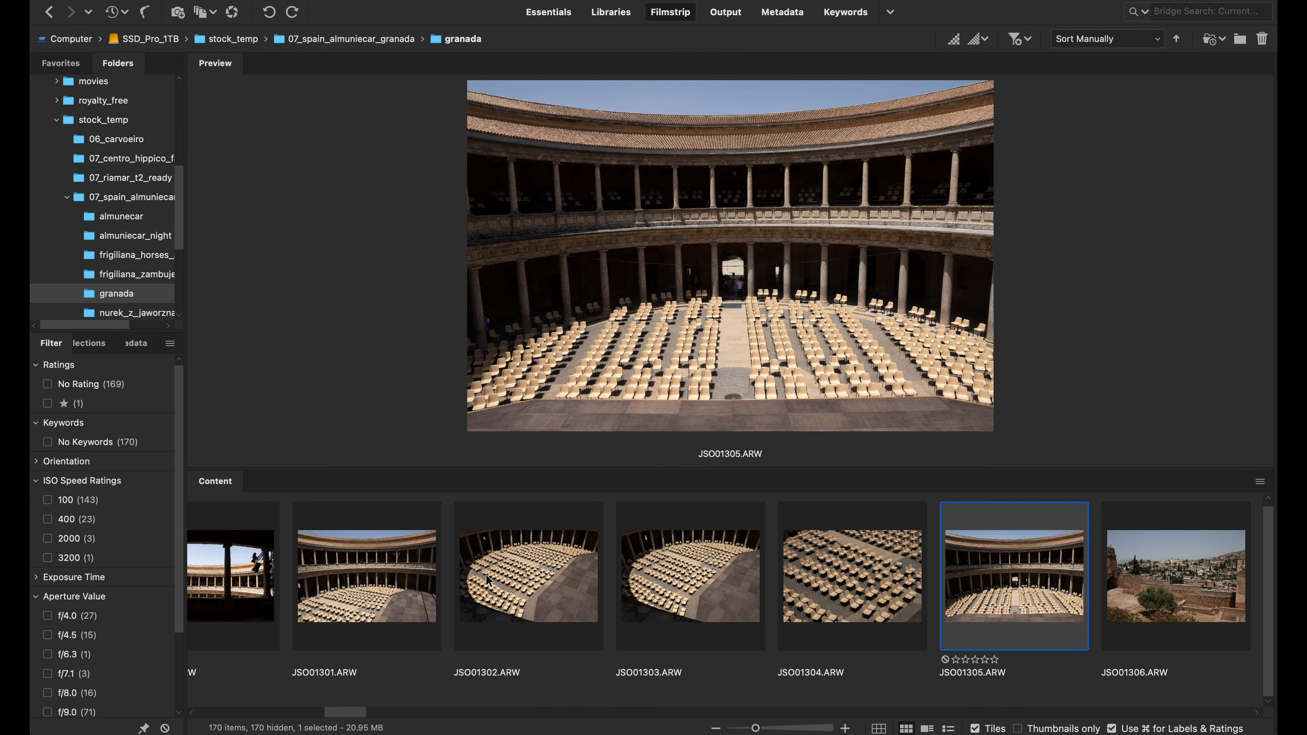
{"action": "key", "text": "super+1"}
Review the following photos and give the palace pool shot JSO01319.ARW a one-star rating
{"action": "key", "text": "Right"}
{"action": "key", "text": "Right"}
{"action": "key", "text": "Right"}
{"action": "key", "text": "Right"}
{"action": "key", "text": "Right"}
{"action": "key", "text": "Right"}
{"action": "key", "text": "Right"}
{"action": "key", "text": "Right"}
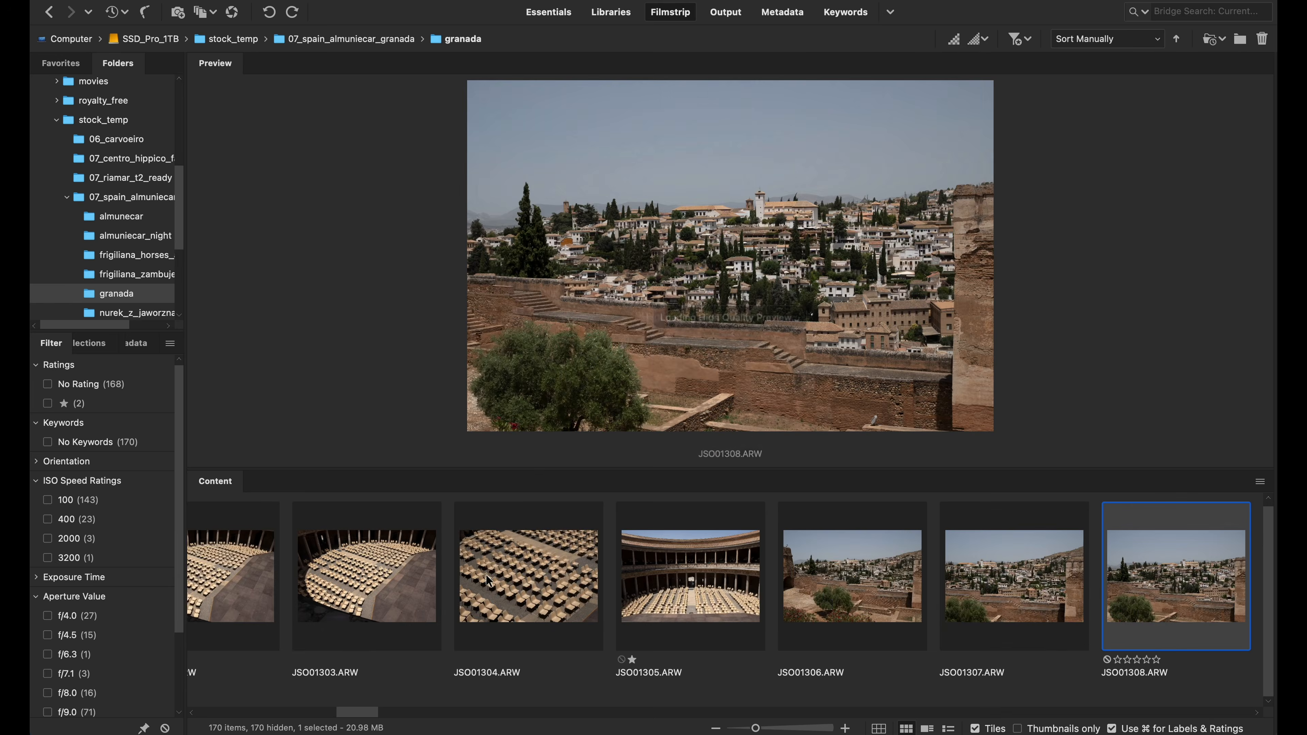
{"action": "key", "text": "Right"}
{"action": "key", "text": "Right"}
{"action": "key", "text": "Right"}
{"action": "key", "text": "Right"}
{"action": "key", "text": "Right"}
{"action": "key", "text": "Right"}
{"action": "key", "text": "Right"}
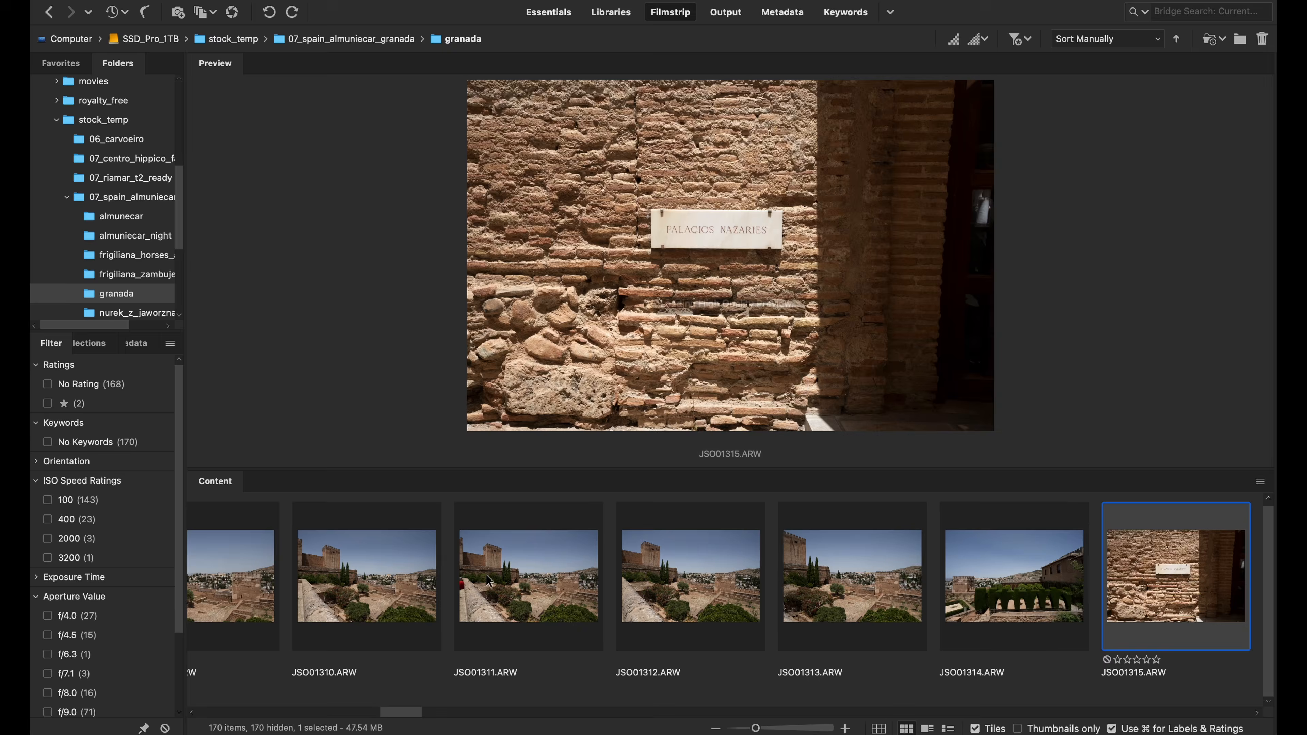
{"action": "key", "text": "Left"}
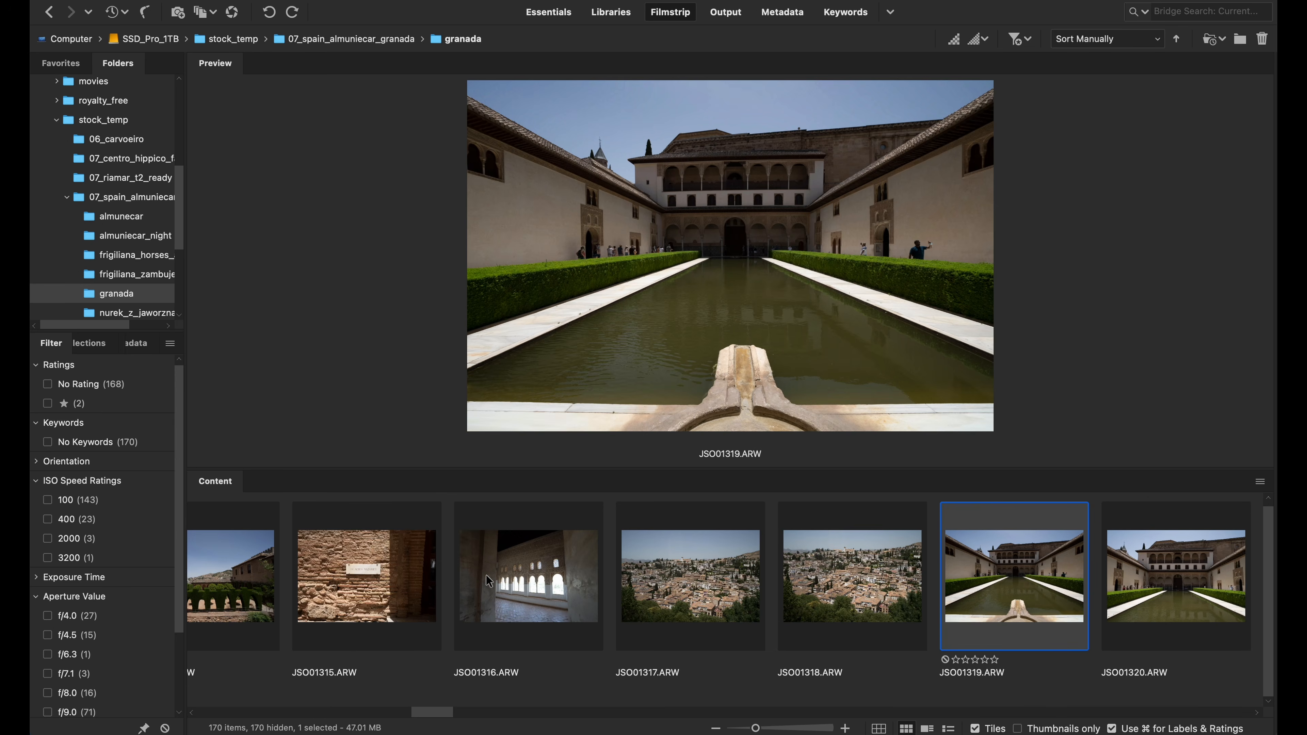
{"action": "key", "text": "Right"}
{"action": "key", "text": "Left"}
Review the palace interior photos, compare the columned arcade shots and give JSO01356.ARW a one-star rating
{"action": "key", "text": "Right"}
{"action": "key", "text": "Right"}
{"action": "key", "text": "Right"}
{"action": "key", "text": "Right"}
{"action": "key", "text": "Right"}
{"action": "key", "text": "Right"}
{"action": "key", "text": "Right"}
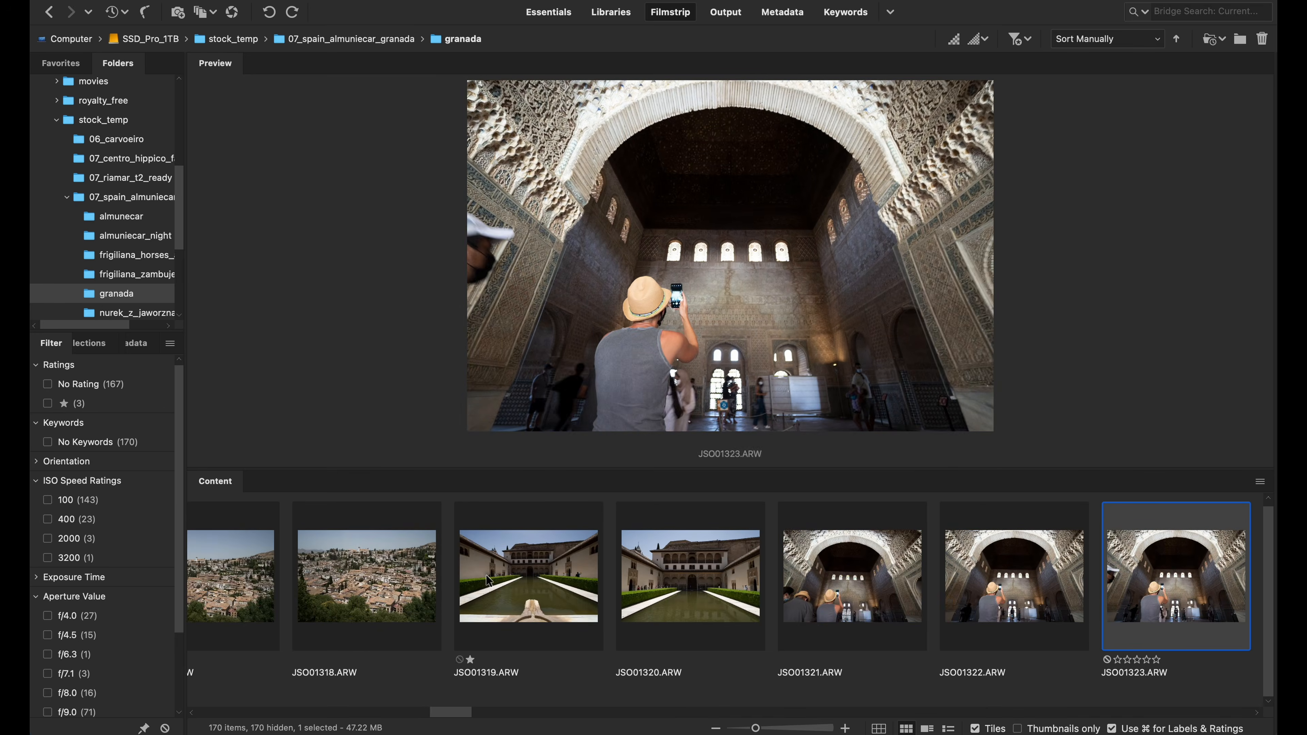
{"action": "key", "text": "Right"}
{"action": "key", "text": "Right"}
{"action": "key", "text": "Right"}
{"action": "key", "text": "Right"}
{"action": "key", "text": "Right"}
{"action": "key", "text": "Right"}
{"action": "key", "text": "Right"}
{"action": "key", "text": "Right"}
{"action": "key", "text": "Right"}
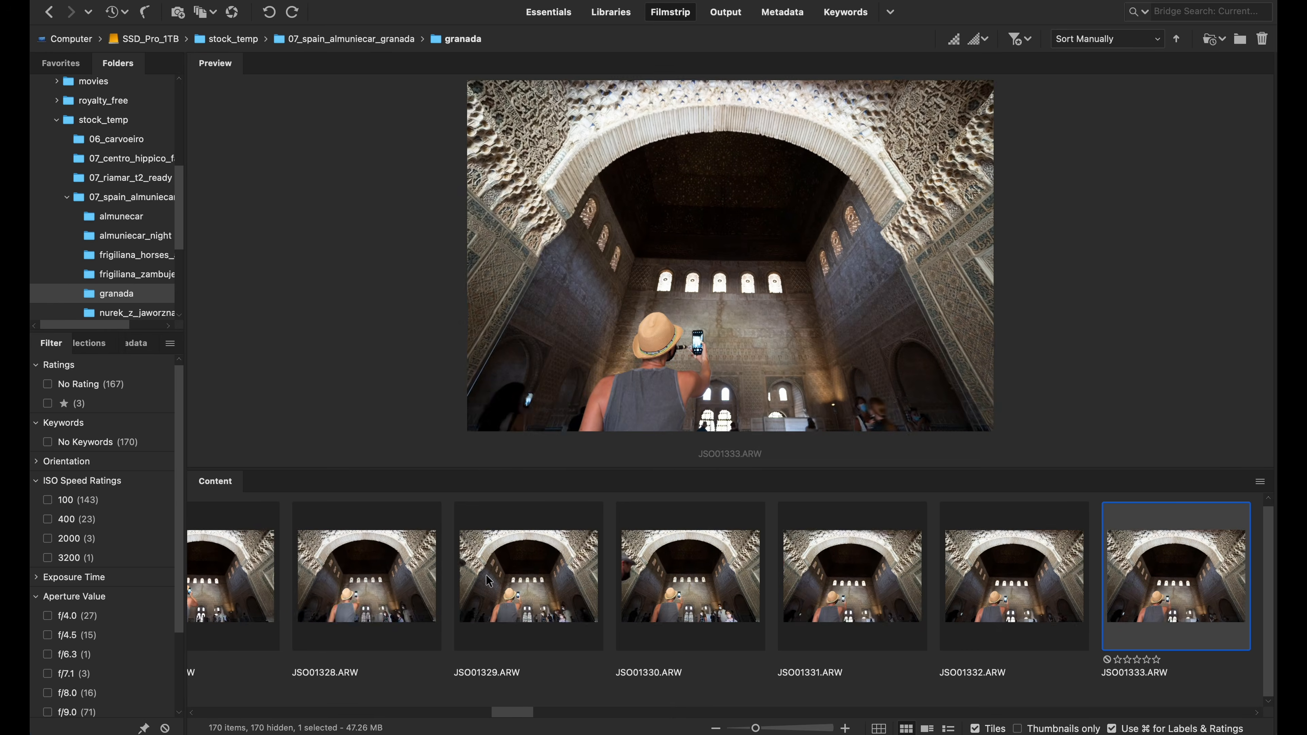
{"action": "key", "text": "Right"}
{"action": "key", "text": "Right"}
{"action": "key", "text": "Right"}
{"action": "key", "text": "Right"}
{"action": "key", "text": "Right"}
{"action": "key", "text": "Right"}
{"action": "key", "text": "Right"}
{"action": "key", "text": "Right"}
{"action": "key", "text": "Right"}
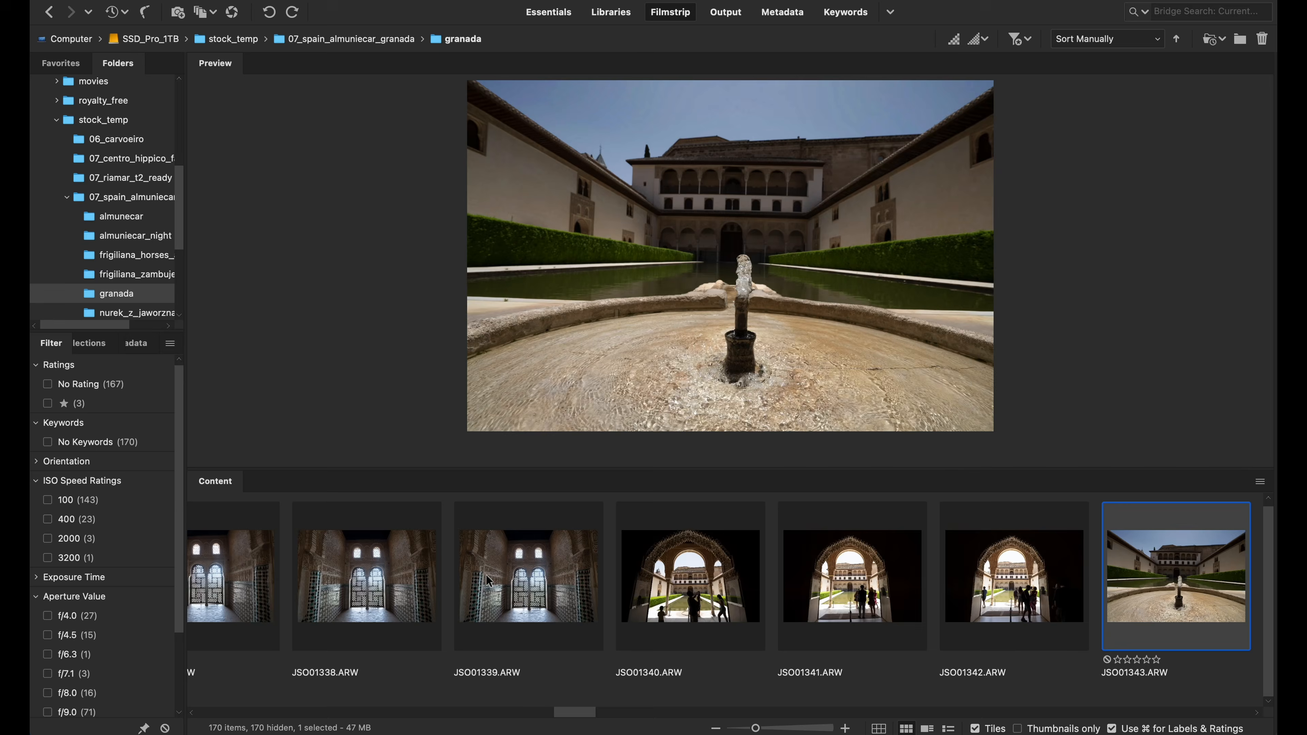
{"action": "key", "text": "Right"}
{"action": "key", "text": "Right"}
{"action": "key", "text": "Right"}
{"action": "key", "text": "Right"}
{"action": "key", "text": "Right"}
{"action": "key", "text": "Right"}
{"action": "key", "text": "Right"}
{"action": "key", "text": "Right"}
{"action": "key", "text": "Right"}
{"action": "key", "text": "Right"}
{"action": "key", "text": "Right"}
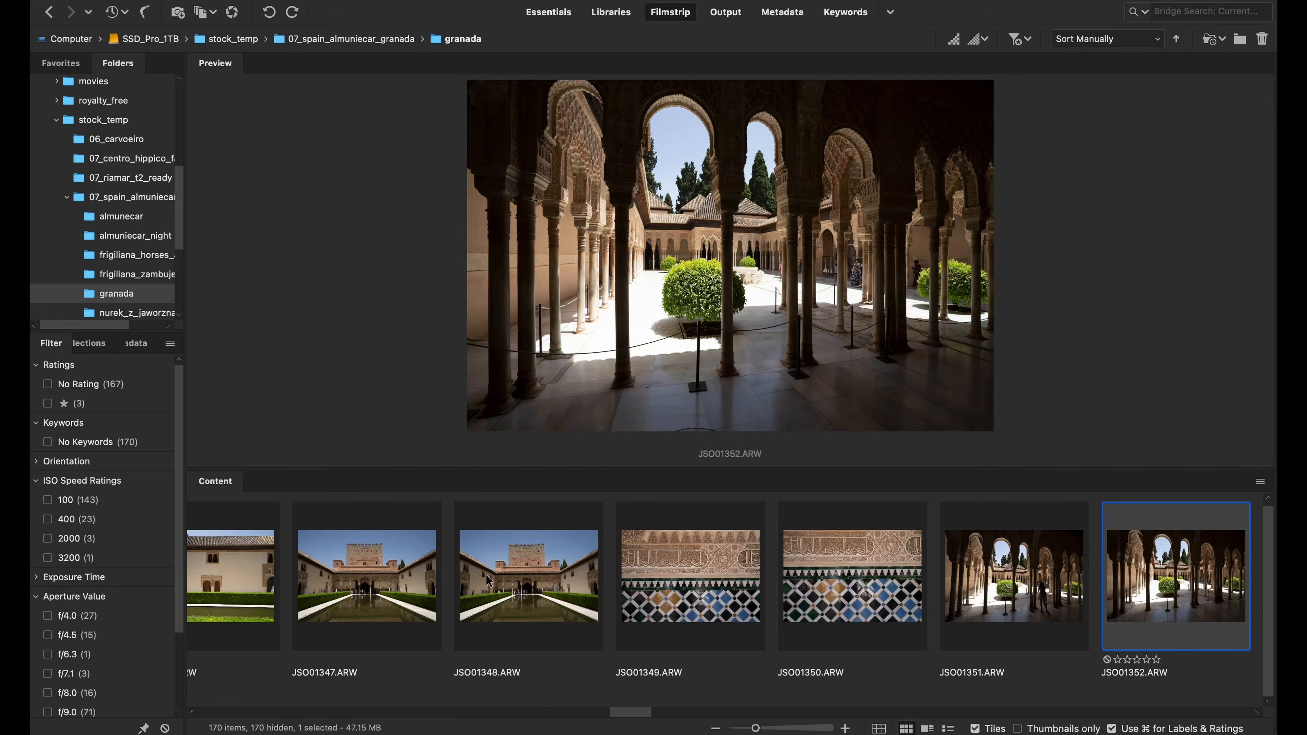
{"action": "key", "text": "Right"}
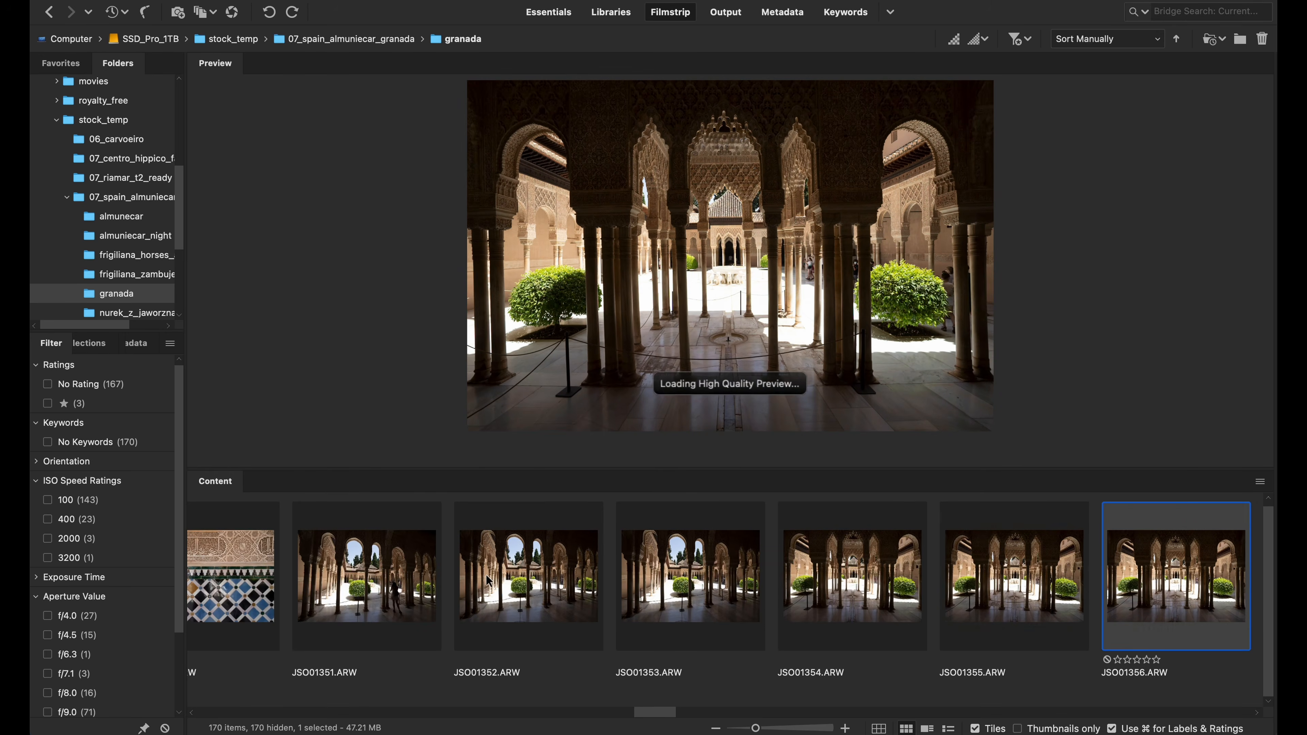
{"action": "key", "text": "Right"}
{"action": "key", "text": "Right"}
{"action": "key", "text": "Right"}
{"action": "key", "text": "Right"}
{"action": "key", "text": "Left"}
{"action": "key", "text": "Left"}
{"action": "key", "text": "Left"}
{"action": "key", "text": "Left"}
{"action": "key", "text": "super+1"}
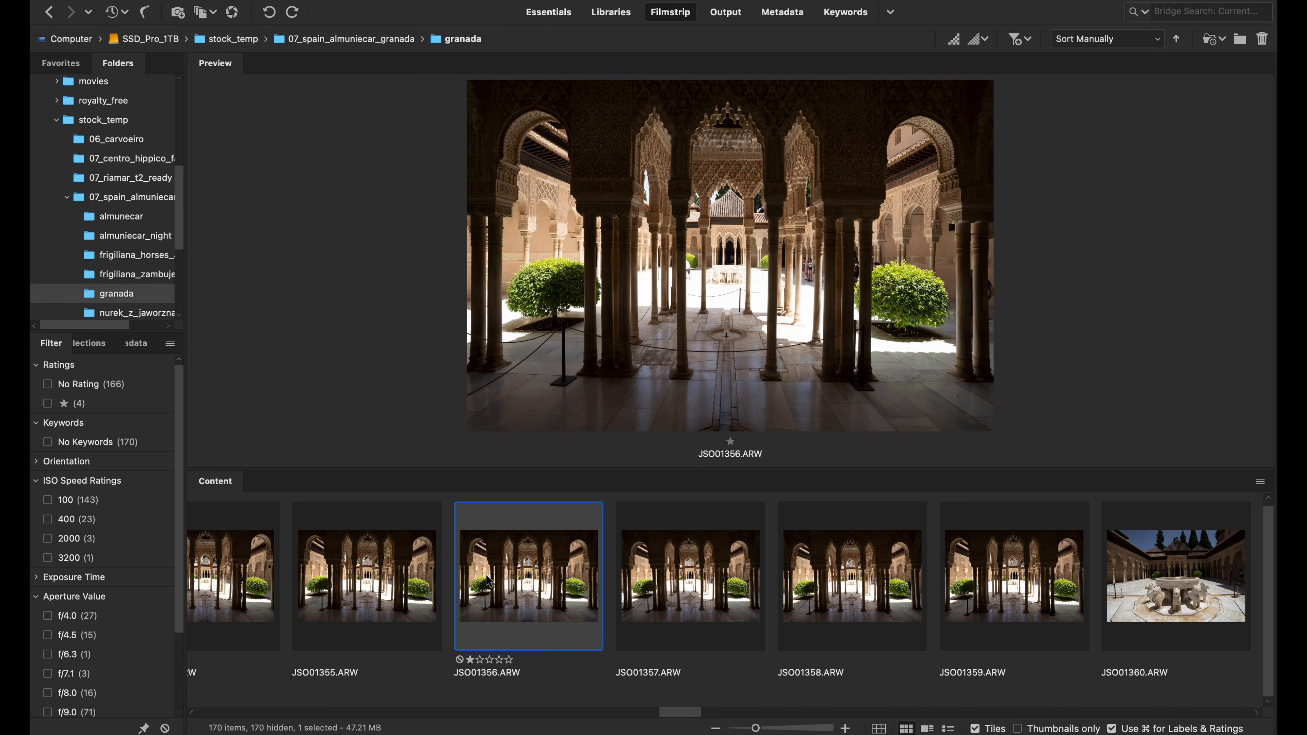
Compare the lion fountain photos and give JSO01364.ARW a one-star rating
{"action": "key", "text": "Right"}
{"action": "key", "text": "Right"}
{"action": "key", "text": "Right"}
{"action": "key", "text": "Right"}
{"action": "key", "text": "Right"}
{"action": "key", "text": "Right"}
{"action": "key", "text": "Right"}
{"action": "key", "text": "Right"}
{"action": "key", "text": "Right"}
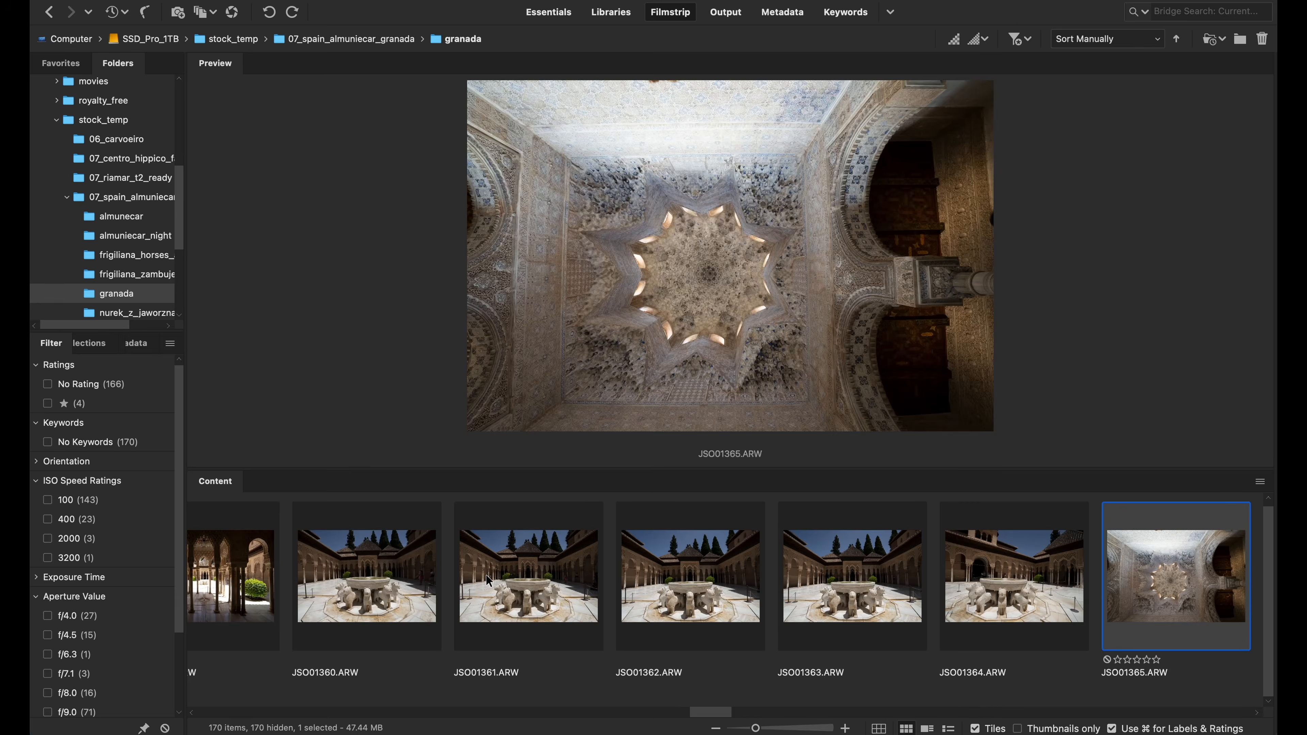
{"action": "key", "text": "Right"}
{"action": "key", "text": "Left"}
{"action": "key", "text": "Left"}
{"action": "key", "text": "Left"}
{"action": "key", "text": "Right"}
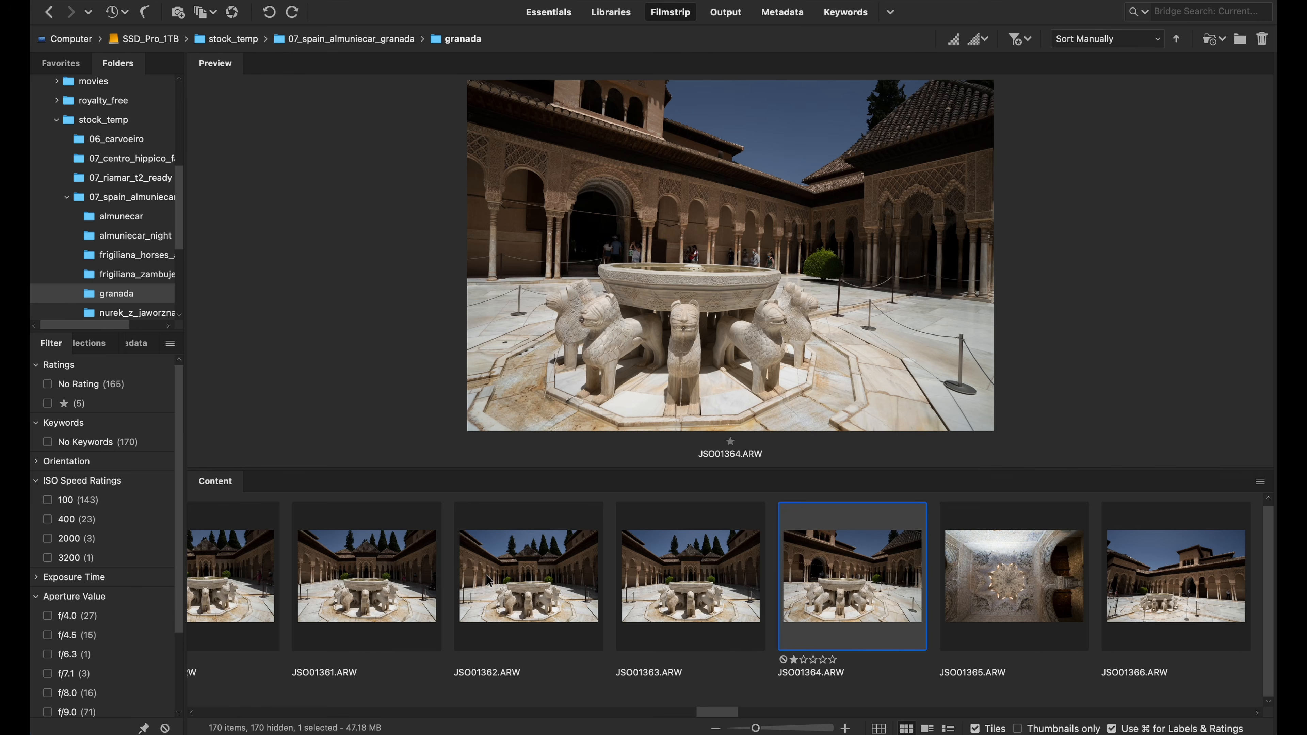
Browse on to the city panorama photos, compare them and give JSO01381.ARW a one-star rating
{"action": "key", "text": "Right"}
{"action": "key", "text": "Right"}
{"action": "key", "text": "Right"}
{"action": "key", "text": "Right"}
{"action": "key", "text": "Right"}
{"action": "key", "text": "Right"}
{"action": "key", "text": "Right"}
{"action": "key", "text": "Right"}
{"action": "key", "text": "Right"}
{"action": "key", "text": "Right"}
{"action": "key", "text": "Right"}
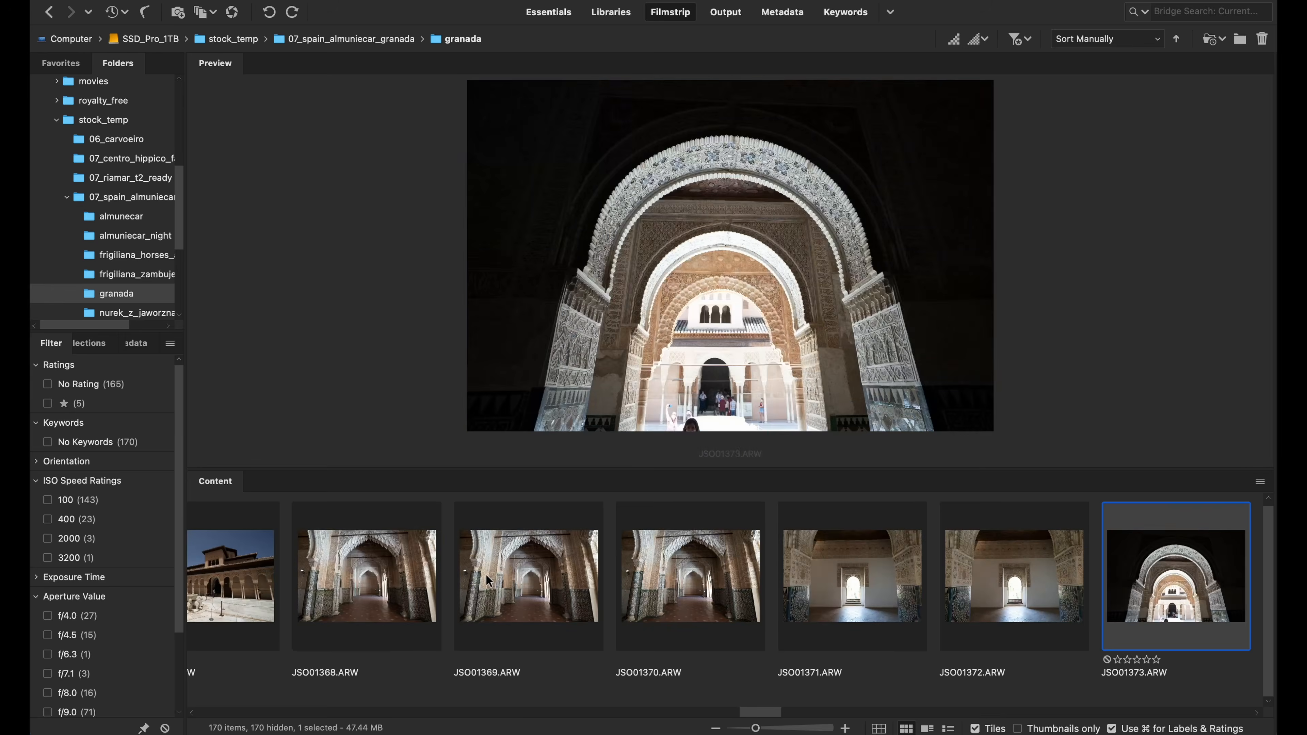
{"action": "key", "text": "Right"}
{"action": "key", "text": "Right"}
{"action": "key", "text": "Right"}
{"action": "key", "text": "Right"}
{"action": "key", "text": "Right"}
{"action": "key", "text": "Right"}
{"action": "key", "text": "Right"}
{"action": "key", "text": "Right"}
{"action": "key", "text": "Right"}
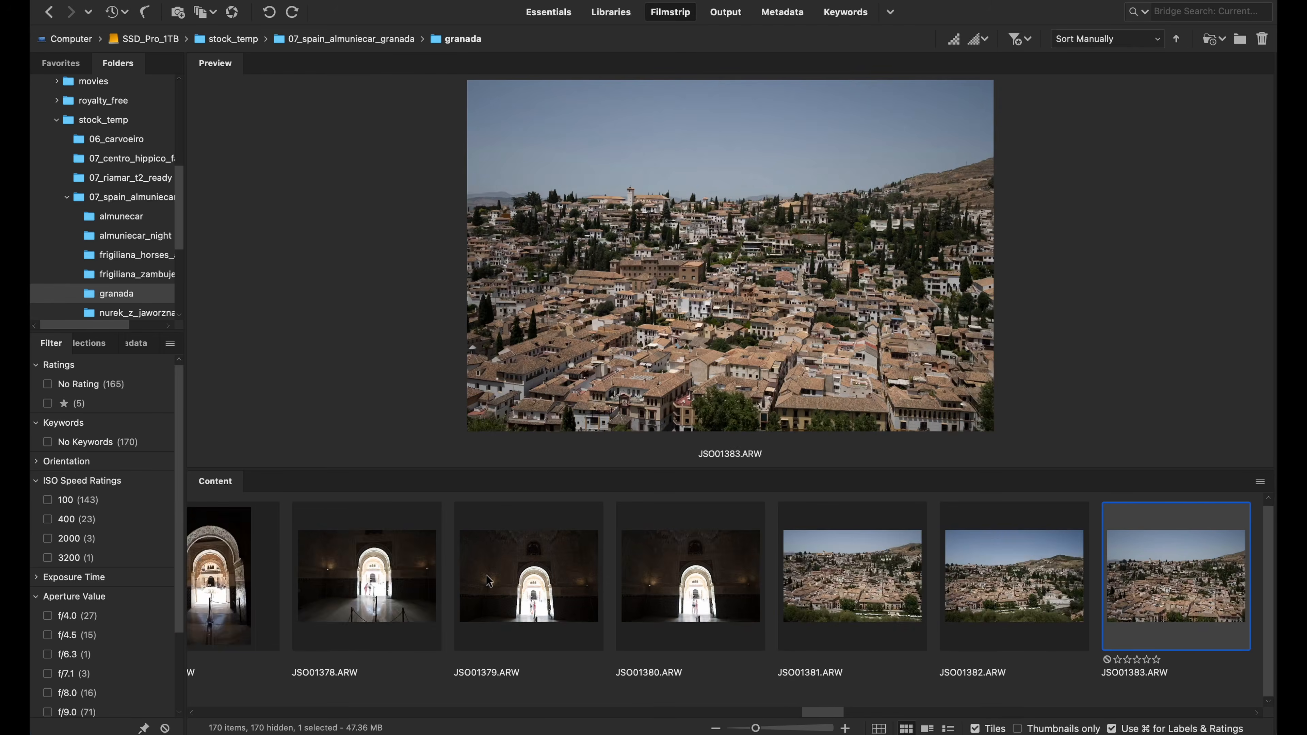
{"action": "key", "text": "Right"}
{"action": "key", "text": "Right"}
{"action": "key", "text": "Left"}
{"action": "key", "text": "Left"}
{"action": "key", "text": "Left"}
{"action": "key", "text": "Left"}
{"action": "key", "text": "Left"}
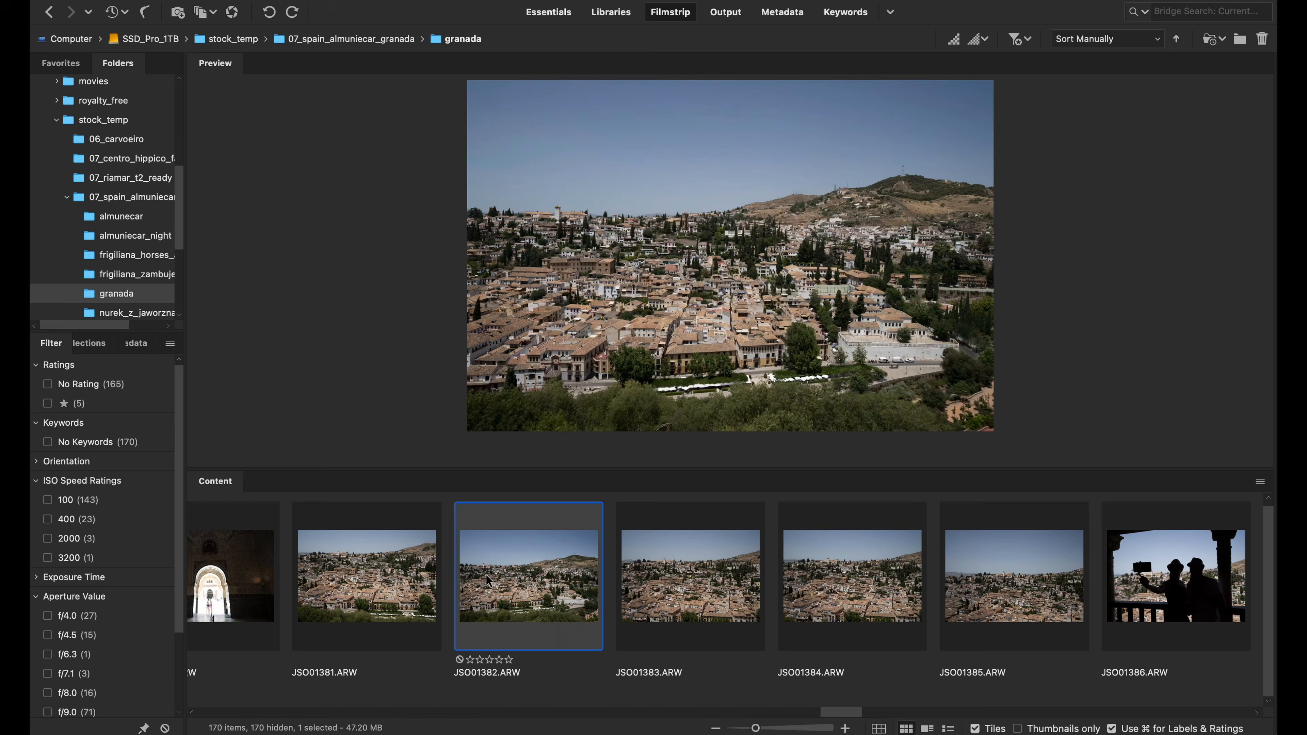
{"action": "key", "text": "Right"}
{"action": "key", "text": "Left"}
{"action": "key", "text": "Left"}
{"action": "key", "text": "Right"}
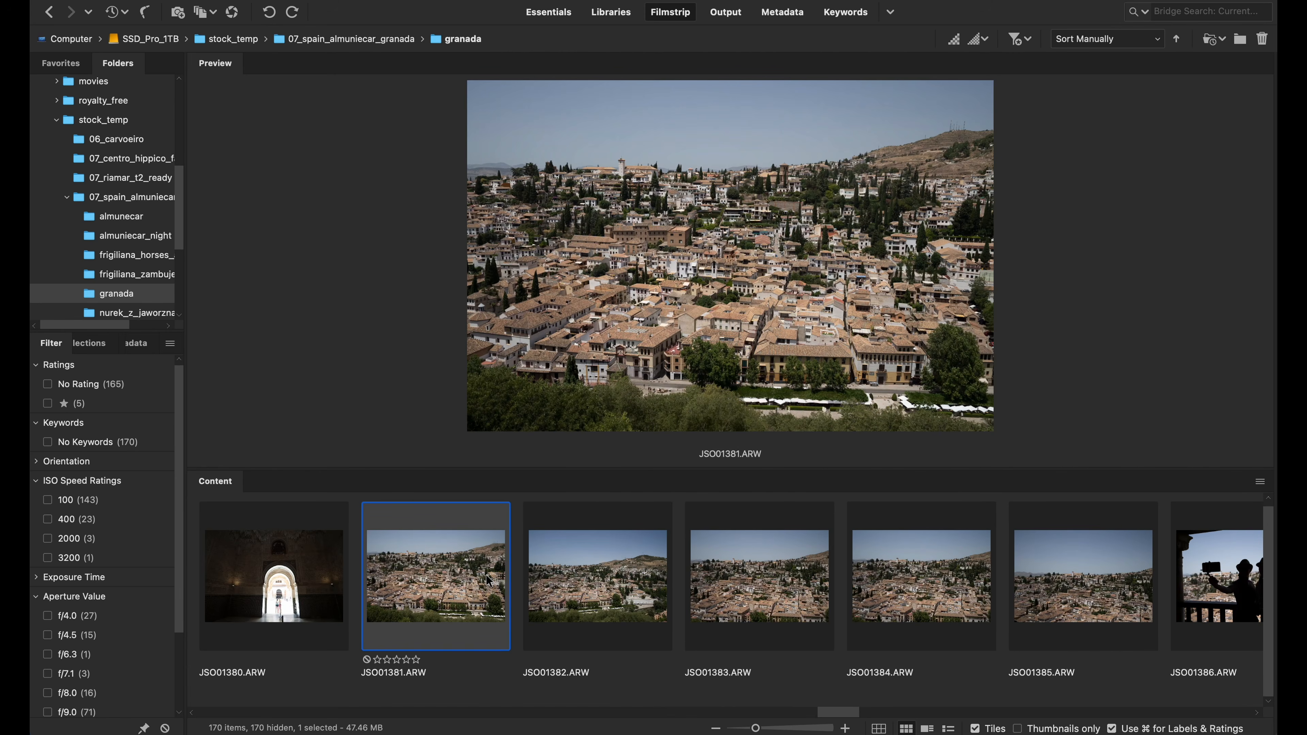
{"action": "key", "text": "super+1"}
Filter the granada folder to show only the one-star photos
{"action": "left_click", "coordinate": [73, 404]}
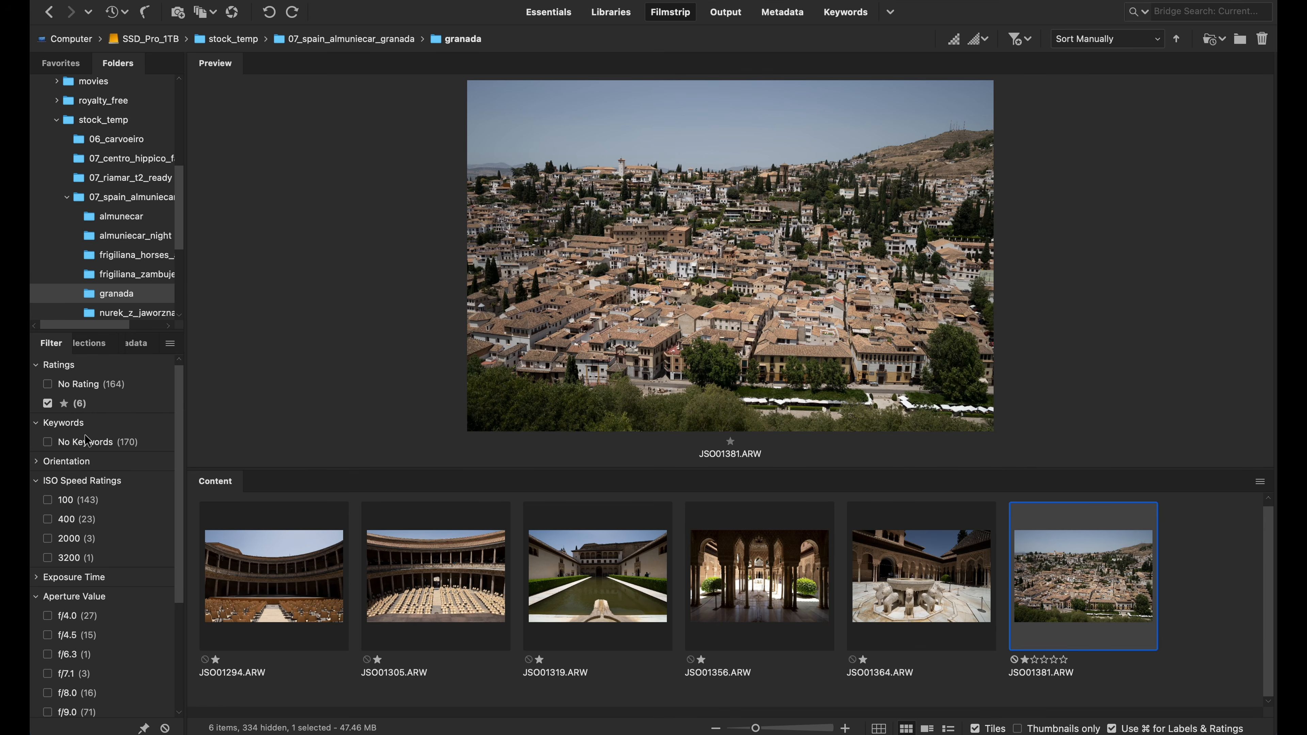
{"action": "left_click", "coordinate": [49, 407]}
{"action": "left_click", "coordinate": [48, 407]}
Select all the filtered one-star photos and open them together in Camera Raw
{"action": "left_click", "coordinate": [264, 614]}
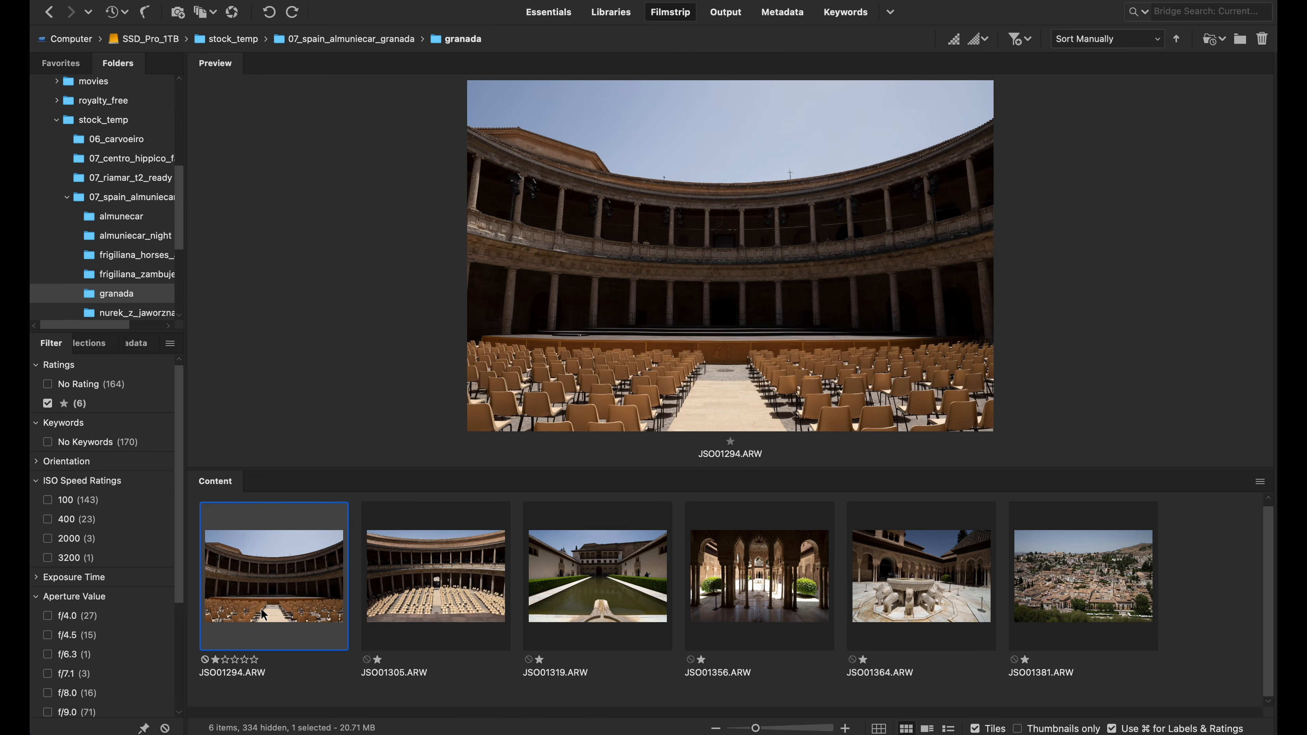
{"action": "key", "text": "super+a"}
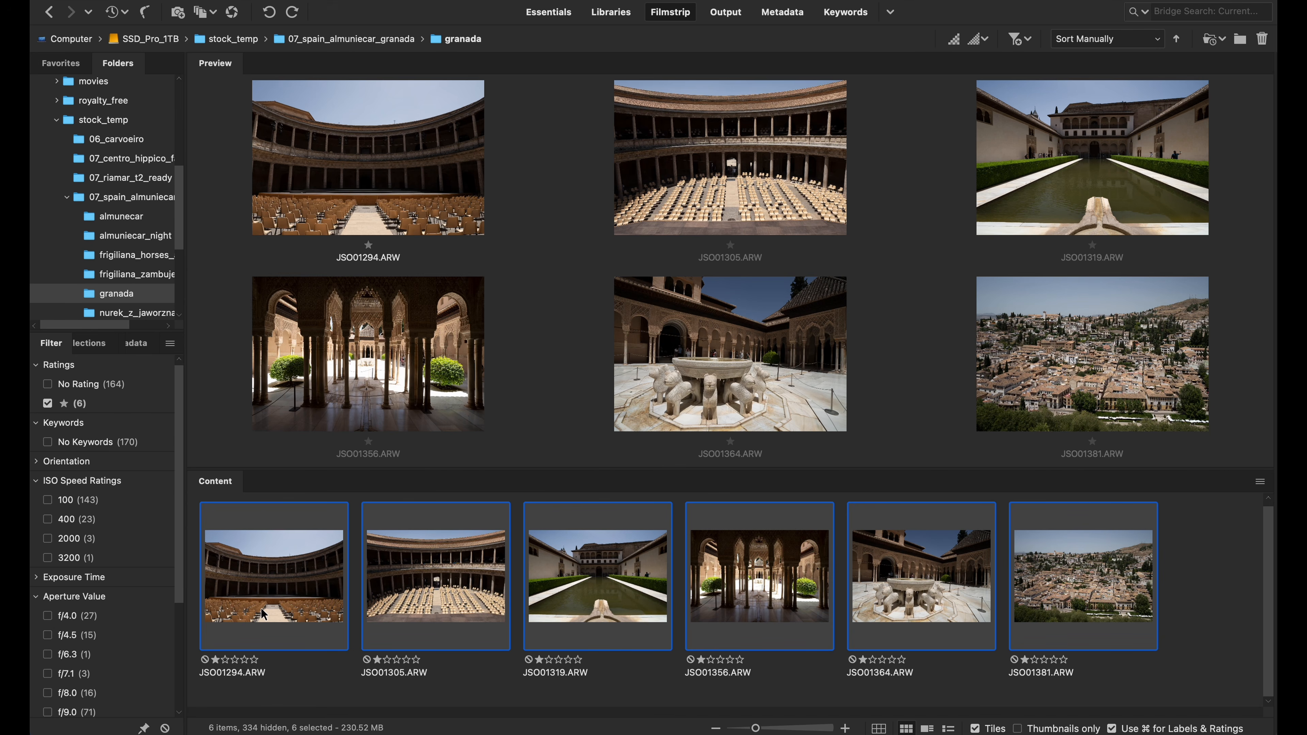
{"action": "right_click", "coordinate": [292, 590]}
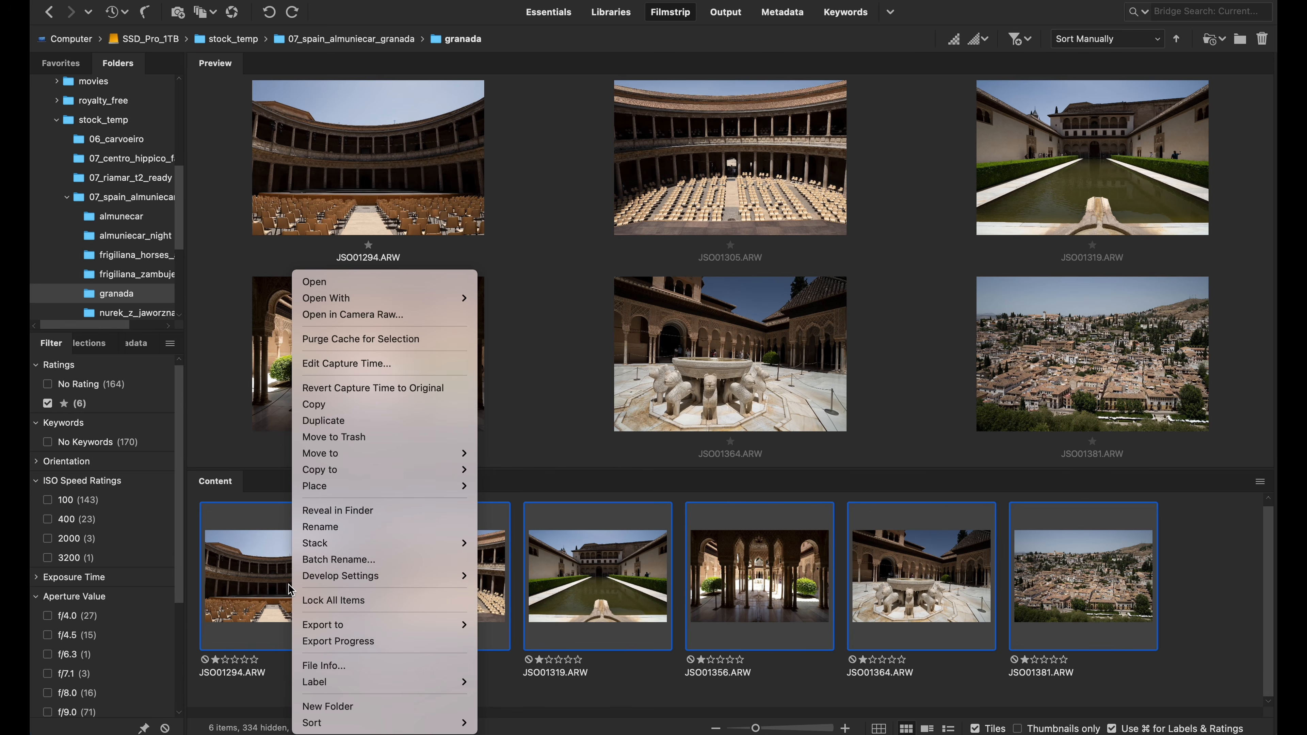
{"action": "left_click", "coordinate": [395, 322]}
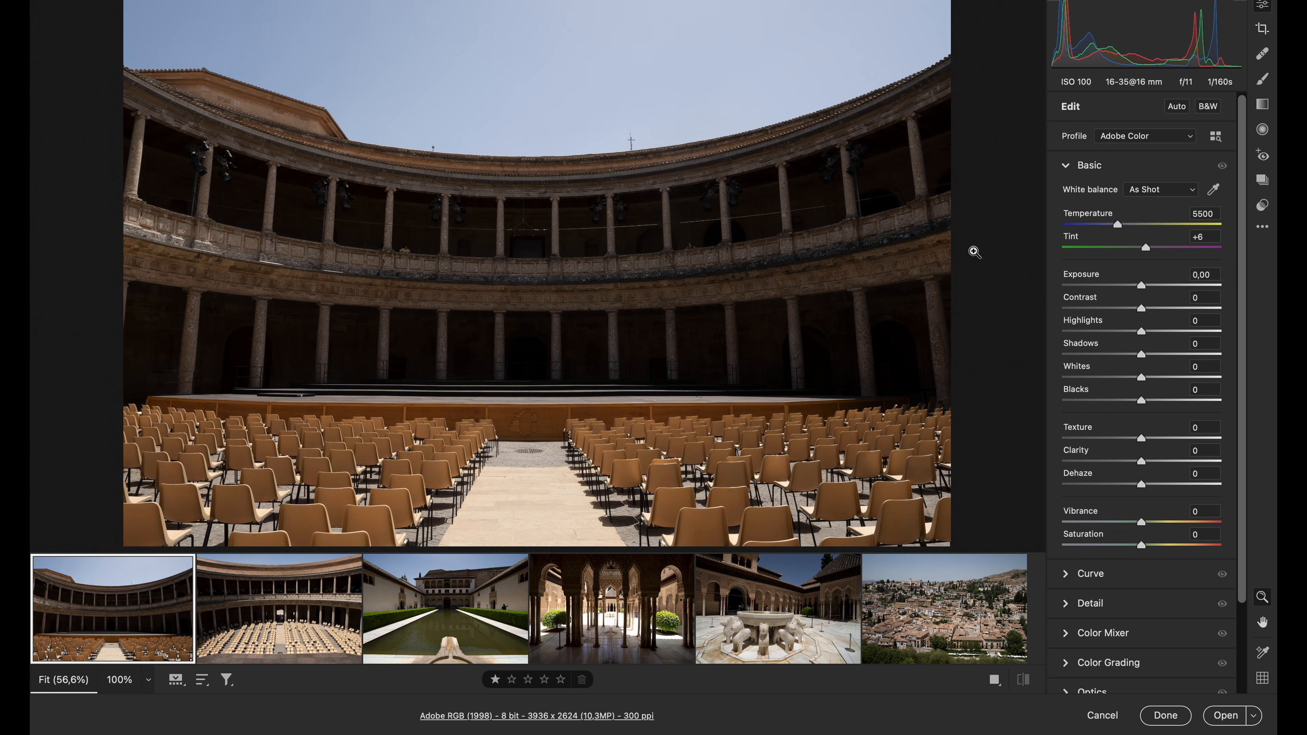
Adjust the tones of all opened photos together, with Shadows at +85, Highlights at -41 and Whites at +30
{"action": "key", "text": "super+a"}
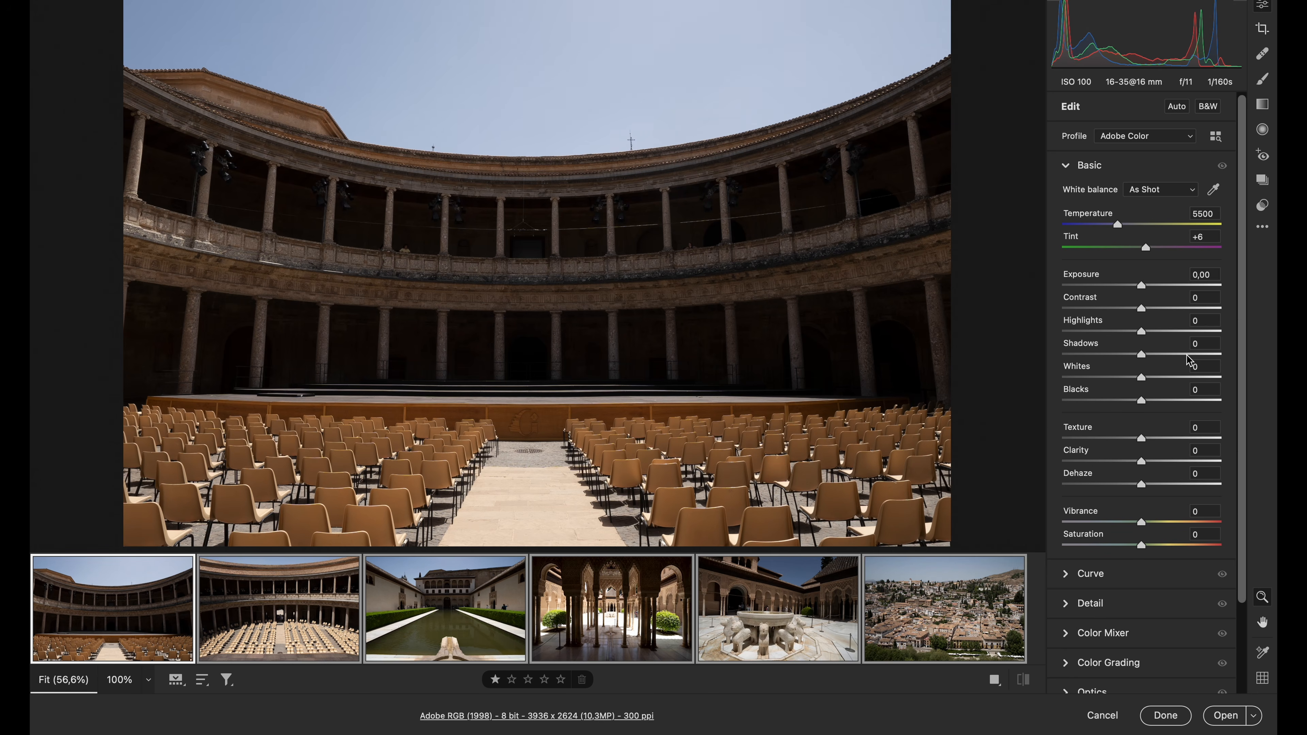
{"action": "left_click_drag", "start_coordinate": [1188, 360], "coordinate": [1203, 358]}
{"action": "mouse_move", "coordinate": [1202, 358]}
{"action": "left_mouse_down"}
{"action": "mouse_move", "coordinate": [1239, 364]}
{"action": "mouse_move", "coordinate": [1213, 362]}
{"action": "left_mouse_up"}
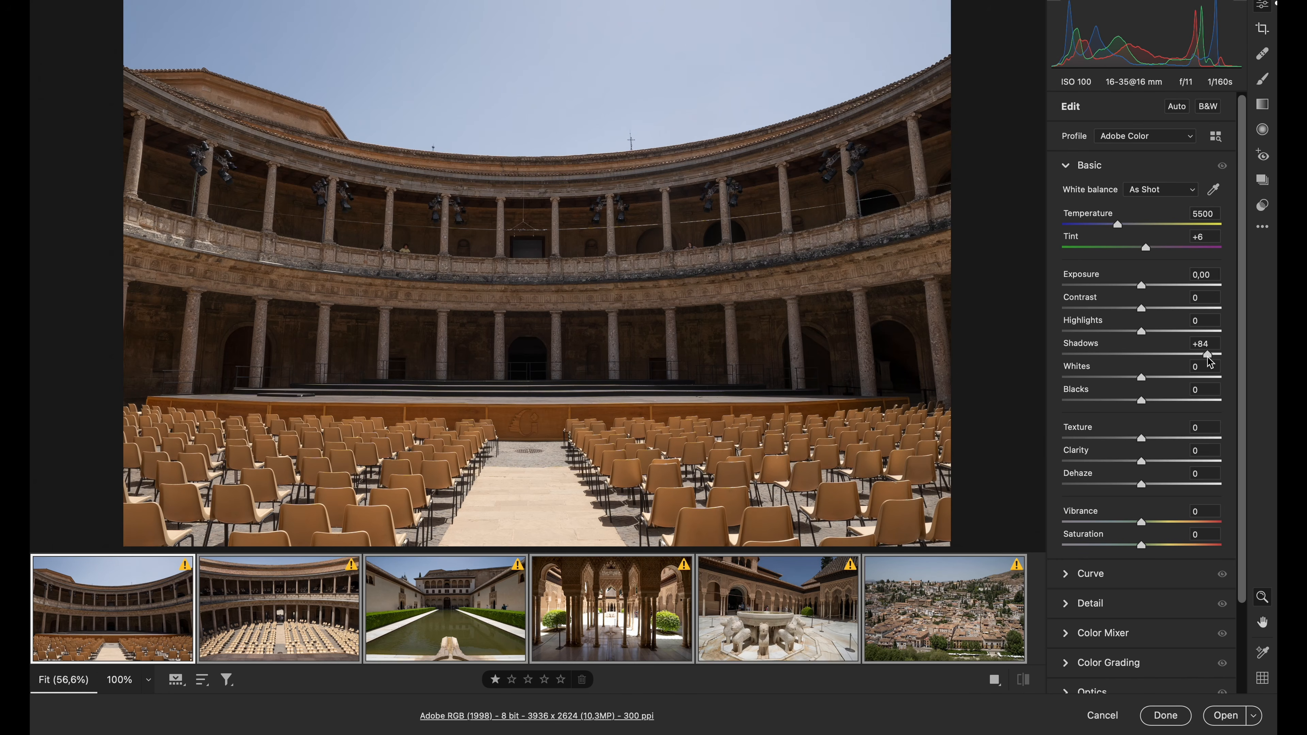
{"action": "left_click_drag", "start_coordinate": [1209, 355], "coordinate": [1210, 356]}
{"action": "left_click", "coordinate": [1110, 333]}
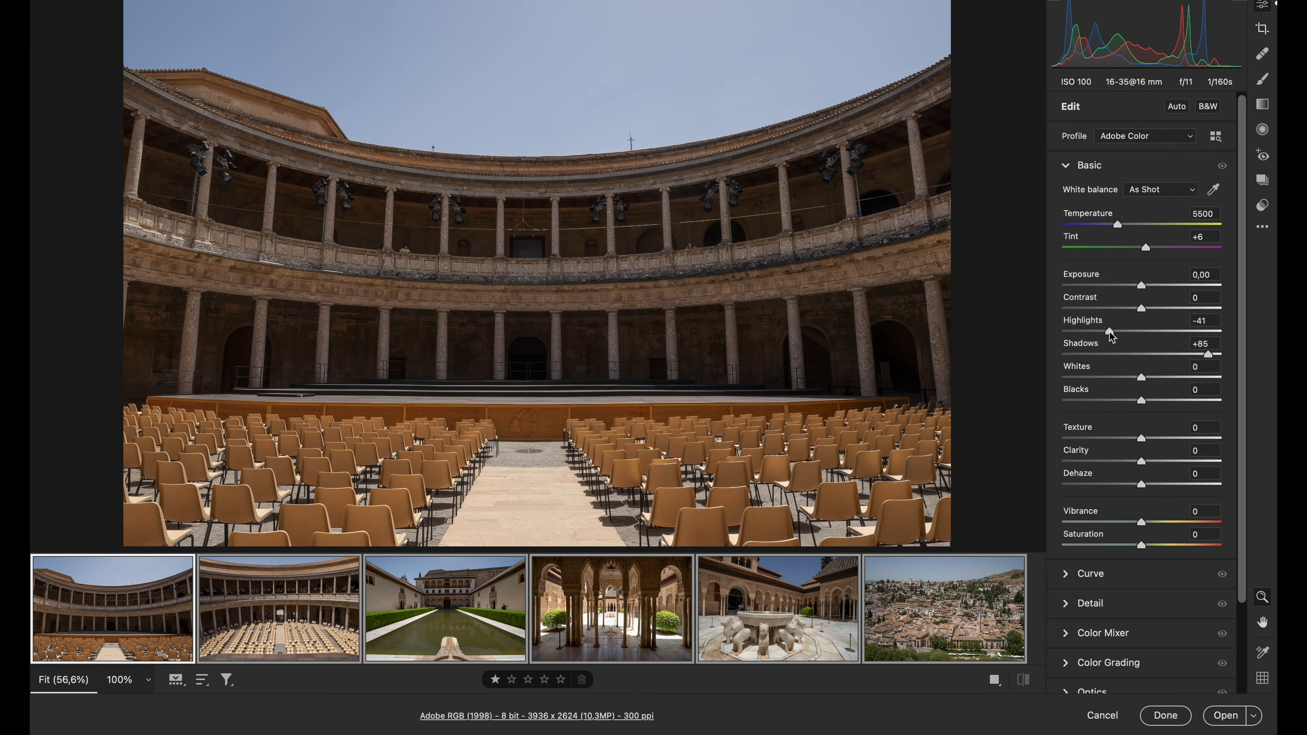
{"action": "left_click", "coordinate": [1166, 378]}
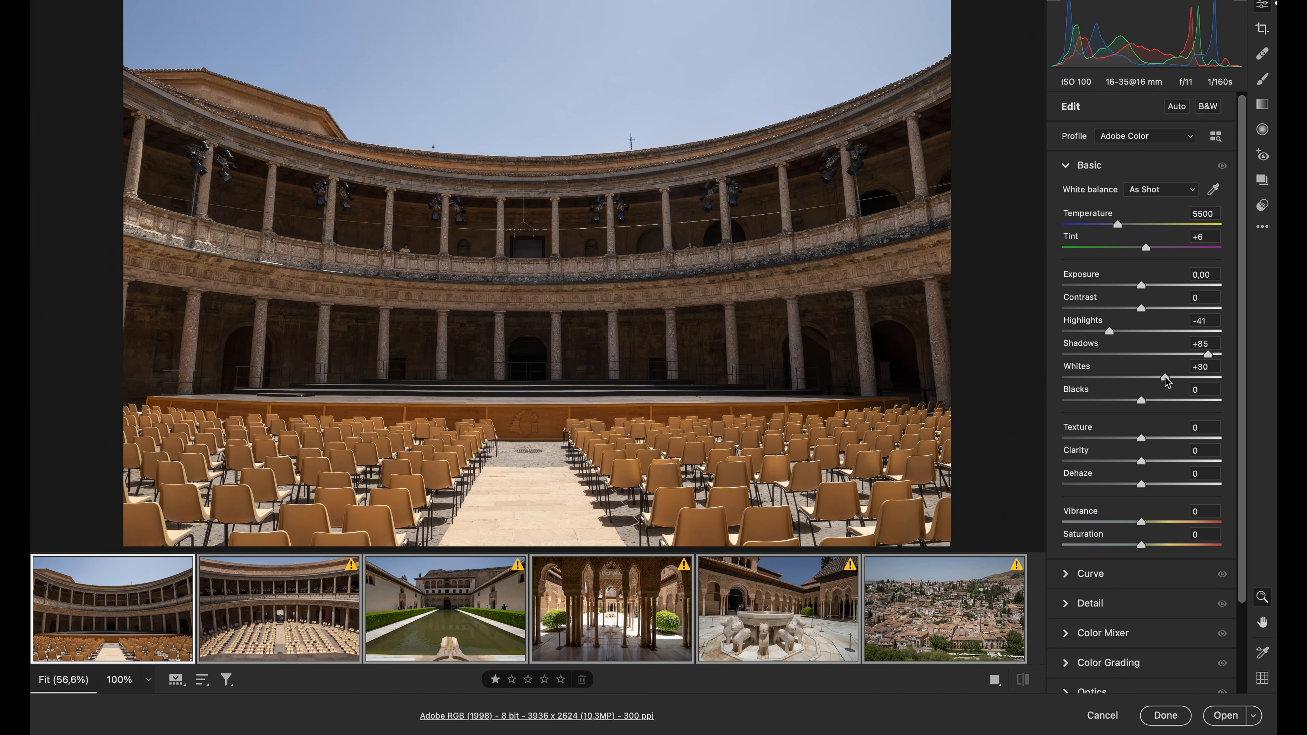
Boost clarity and color on all selected photos, with Clarity at +25, Vibrance at +20 and Saturation at +5
{"action": "left_click", "coordinate": [1161, 461]}
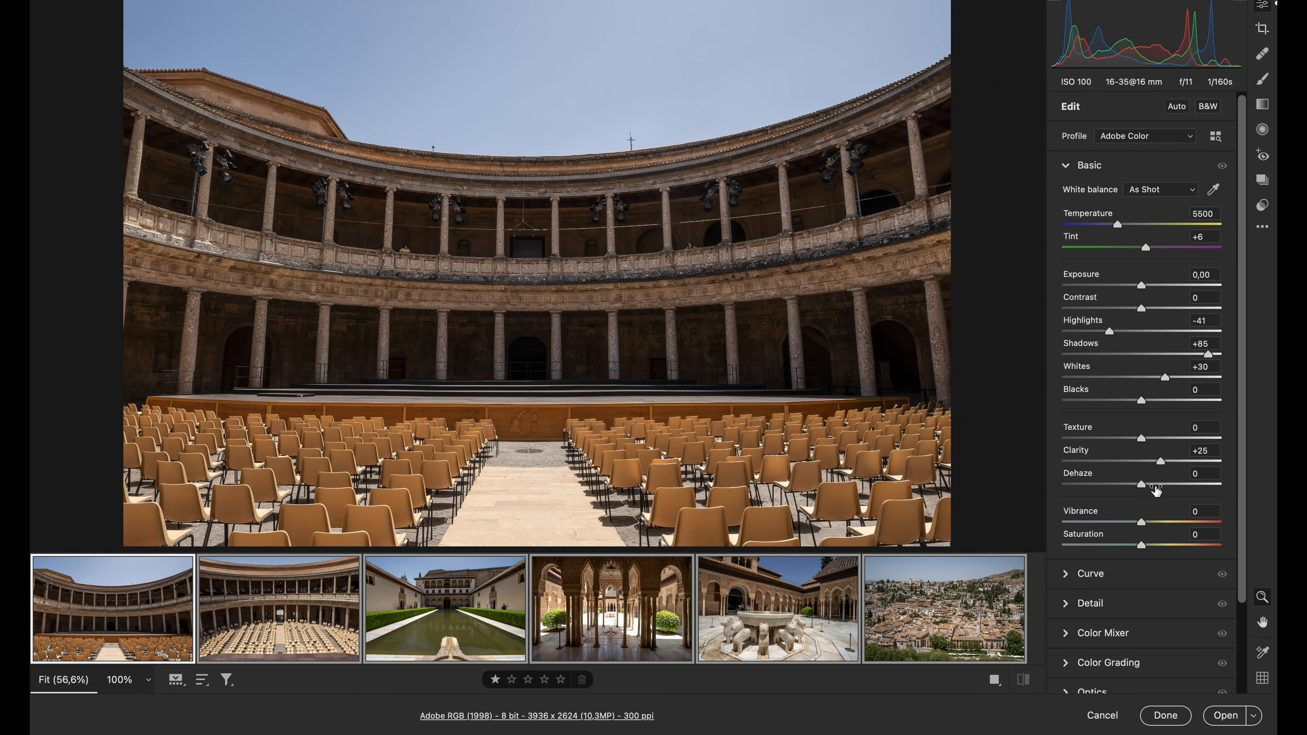
{"action": "left_click", "coordinate": [1155, 523]}
{"action": "left_click_drag", "start_coordinate": [1155, 521], "coordinate": [1158, 522]}
{"action": "left_click", "coordinate": [1150, 546]}
{"action": "left_click_drag", "start_coordinate": [1150, 546], "coordinate": [1146, 548]}
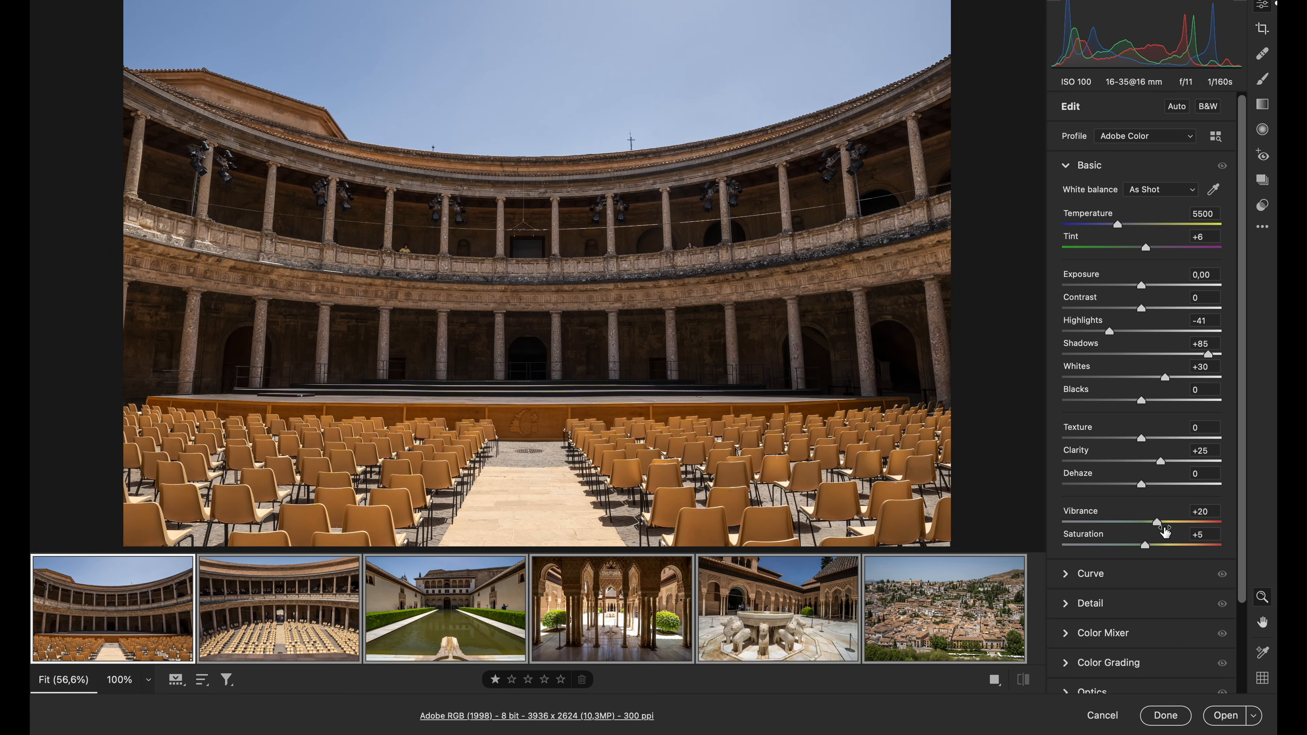
Raise Vibrance to +25 and shape the tone curve of all selected photos with Highlights -12, Lights +17 and Shadows -14
{"action": "left_click_drag", "start_coordinate": [1157, 523], "coordinate": [1162, 524]}
{"action": "left_click", "coordinate": [1131, 577]}
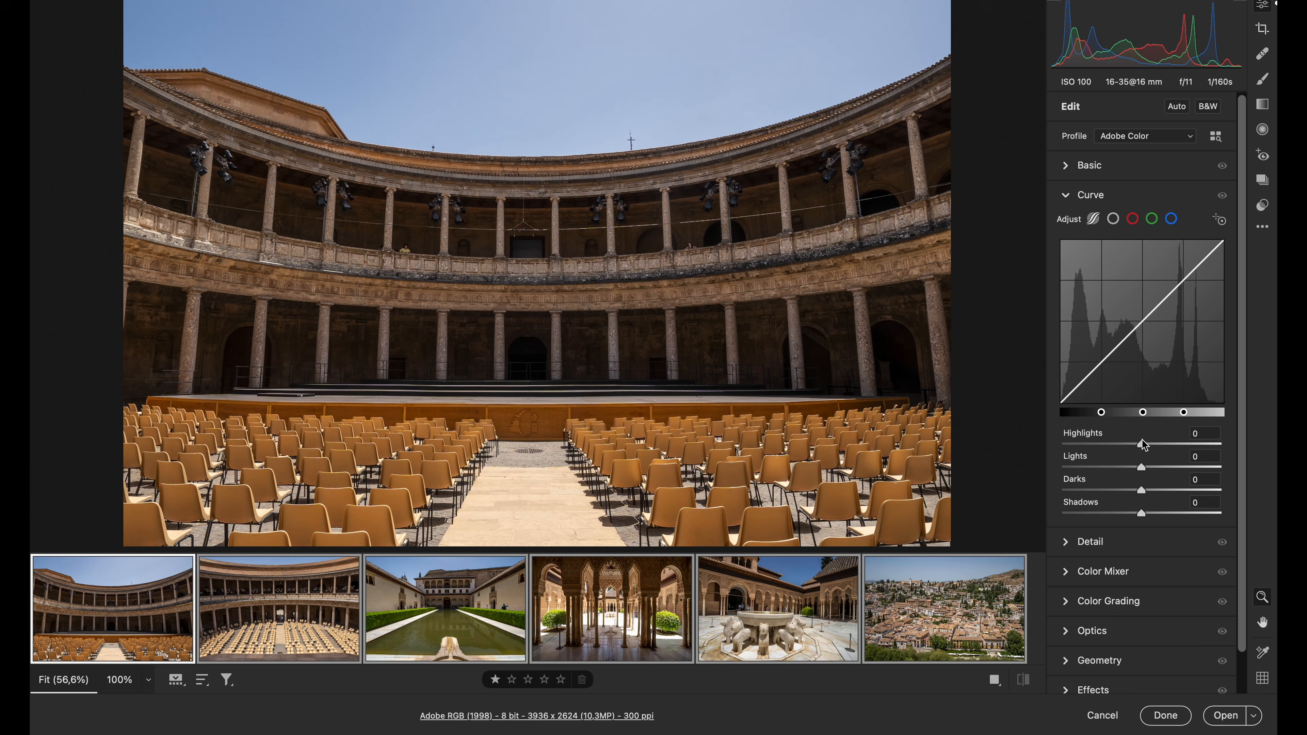
{"action": "left_click_drag", "start_coordinate": [1139, 446], "coordinate": [1156, 473]}
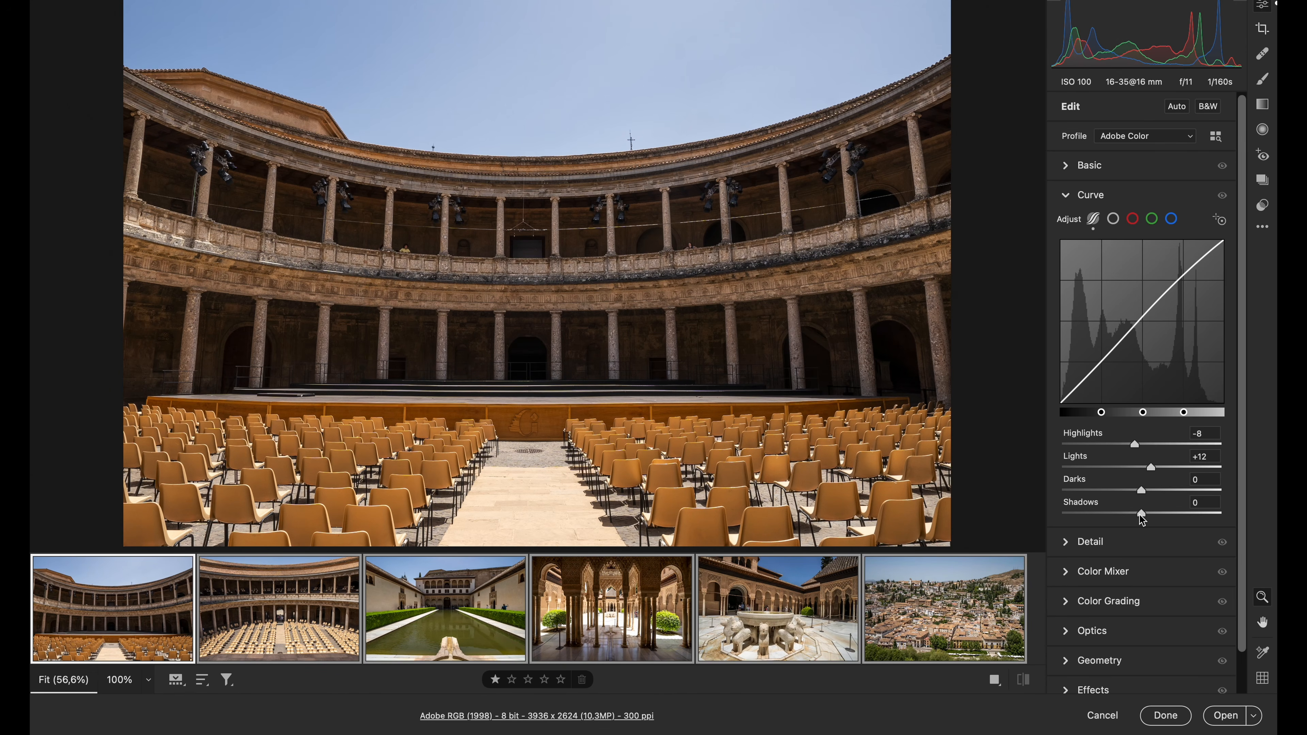
{"action": "left_click_drag", "start_coordinate": [1142, 519], "coordinate": [1131, 521]}
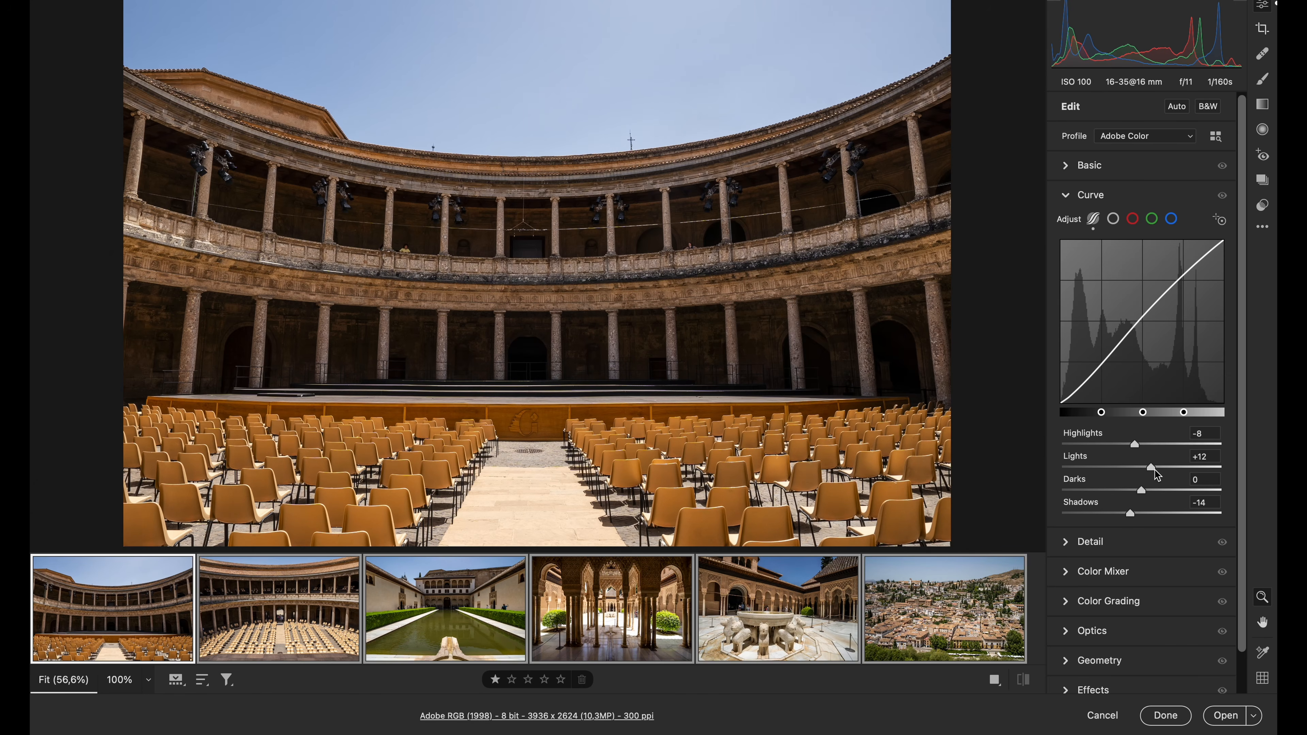
{"action": "left_click_drag", "start_coordinate": [1152, 468], "coordinate": [1158, 477]}
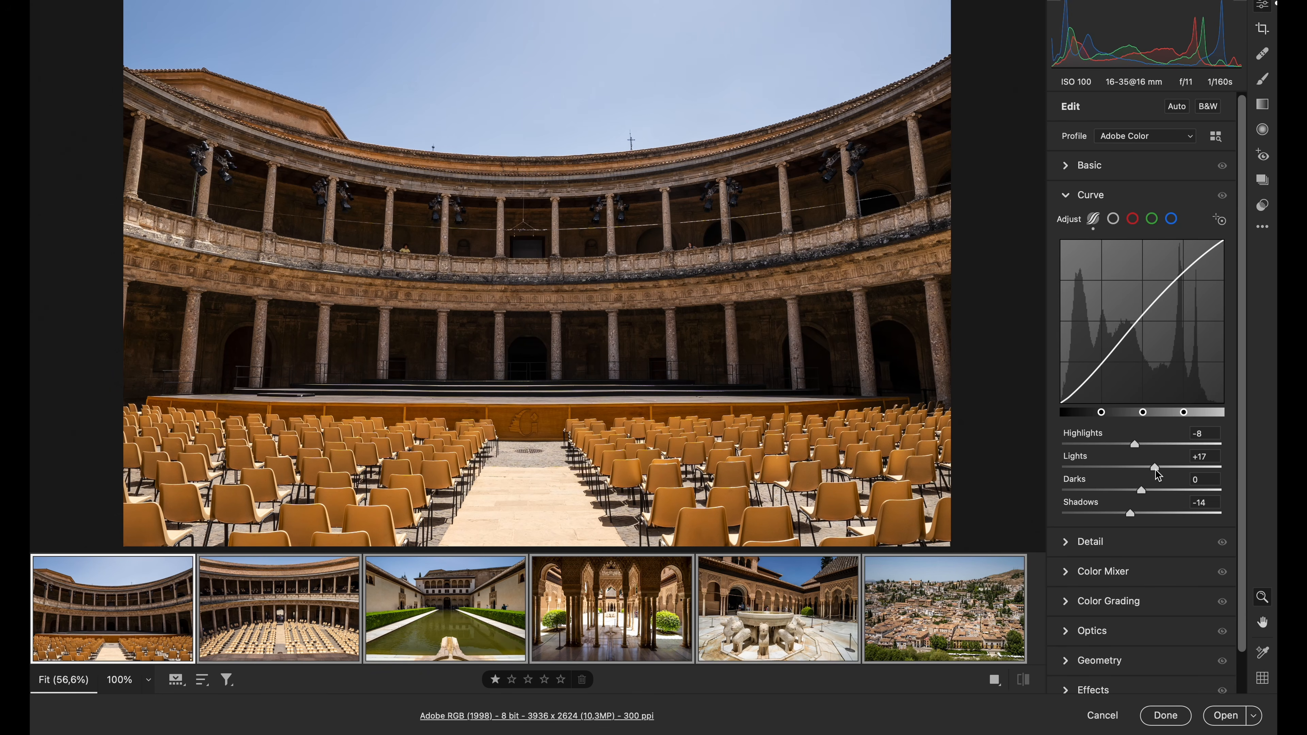
{"action": "left_click_drag", "start_coordinate": [1136, 446], "coordinate": [1134, 446]}
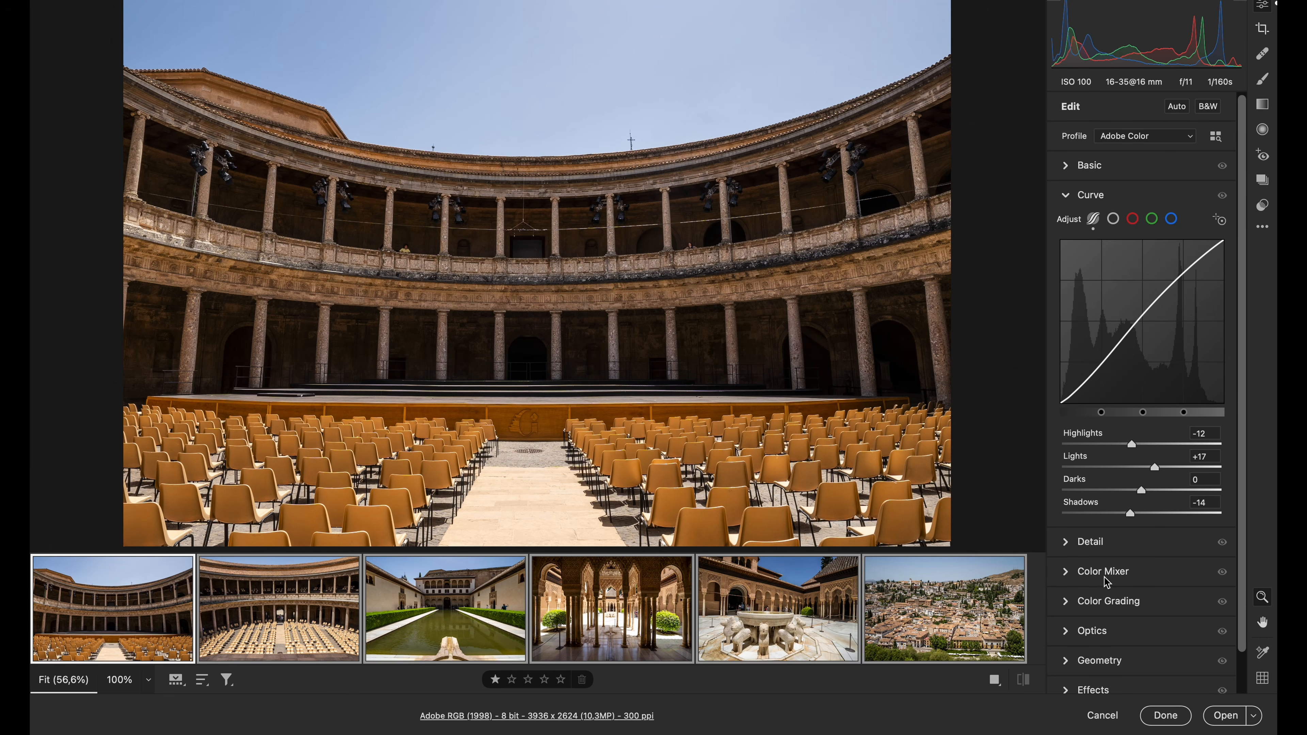
Remove chromatic aberration from all selected photos and inspect the tiled roof edges in the columned courtyard photo up close
{"action": "left_click", "coordinate": [1101, 630]}
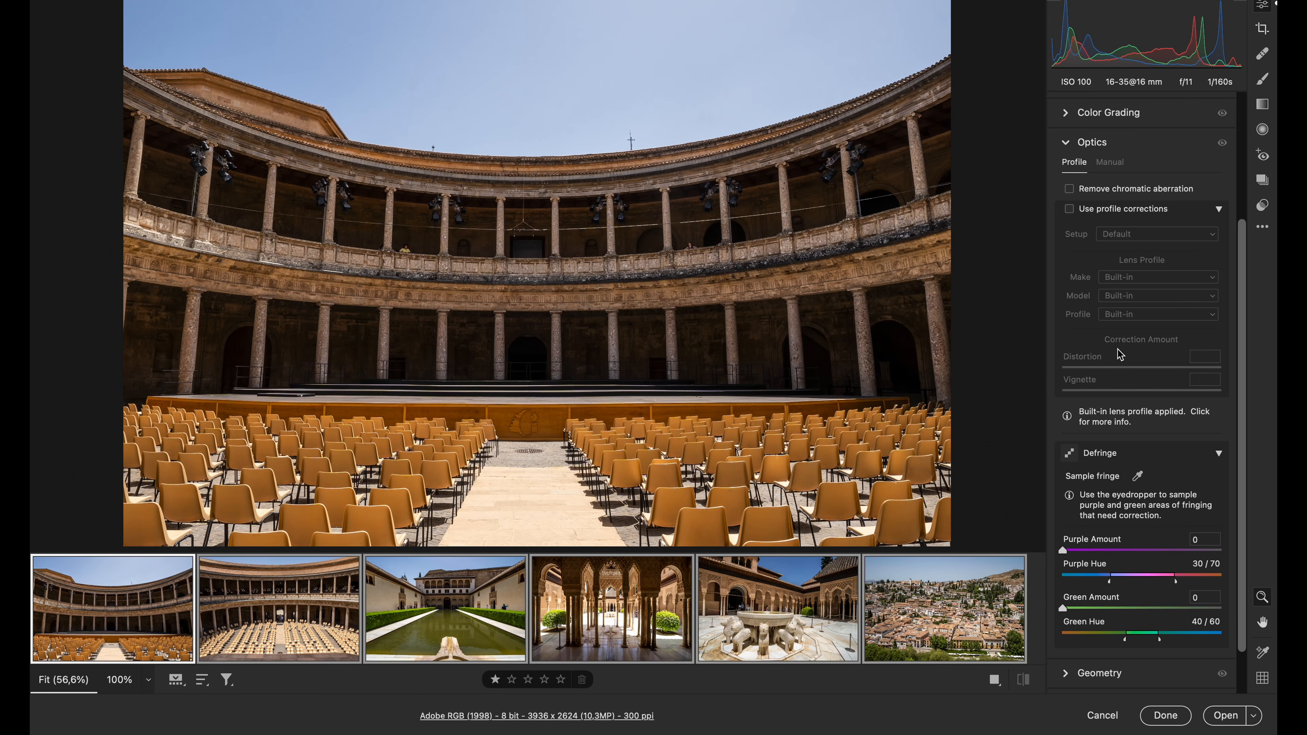
{"action": "left_click", "coordinate": [1110, 191]}
{"action": "mouse_move", "coordinate": [656, 620]}
{"action": "left_click", "coordinate": [603, 616]}
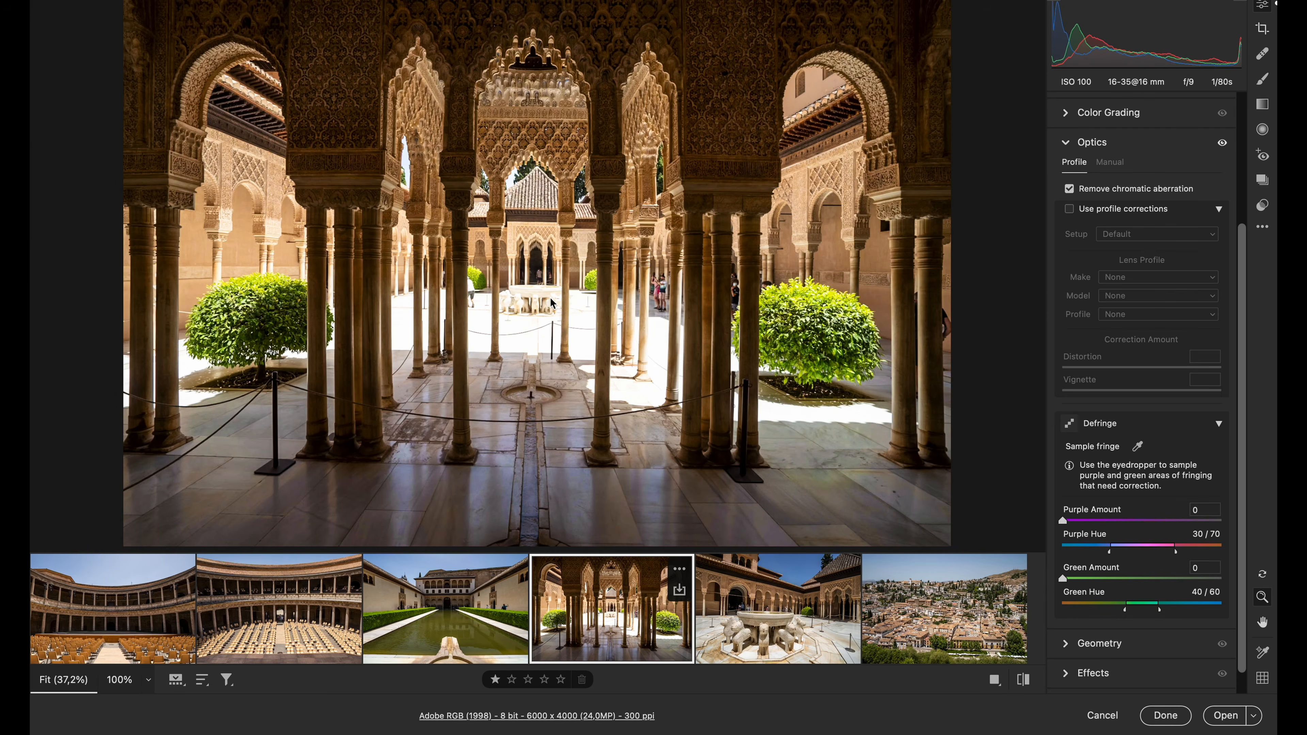
{"action": "left_click_drag", "start_coordinate": [513, 177], "coordinate": [698, 300]}
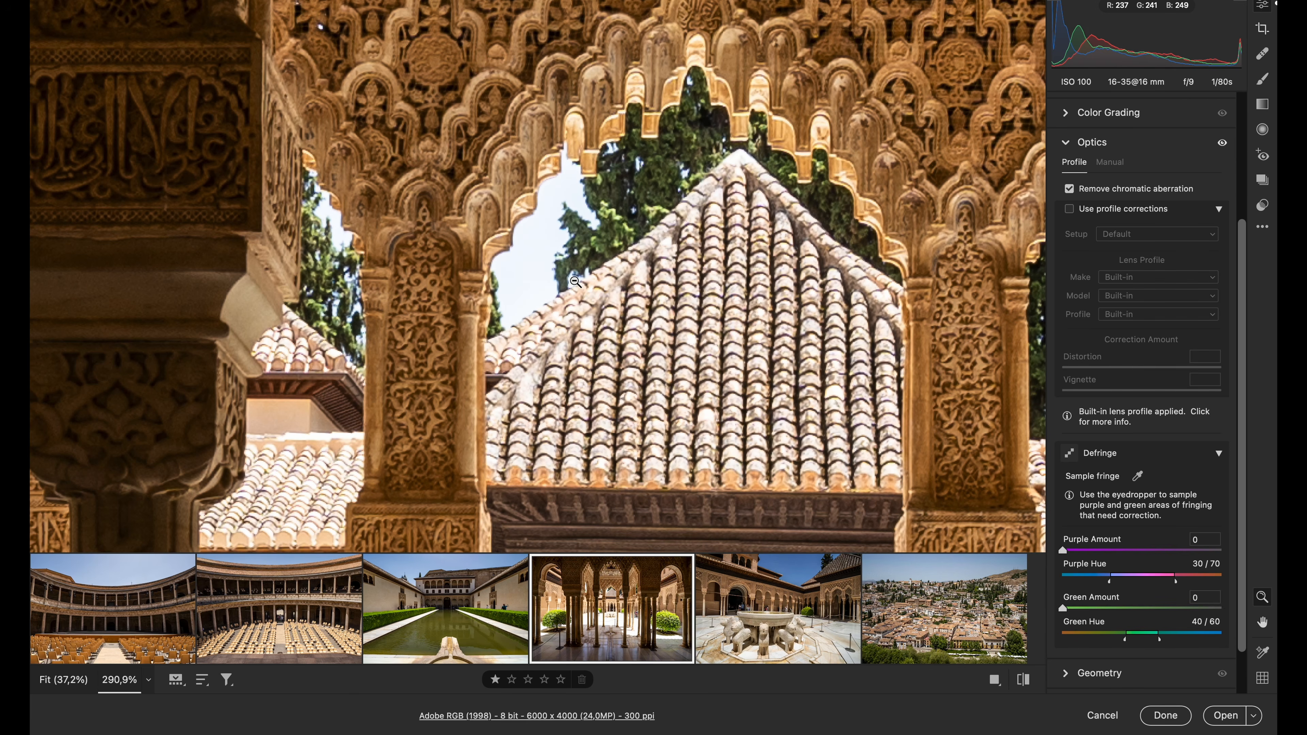
{"action": "mouse_move", "coordinate": [573, 278]}
{"action": "left_mouse_down"}
{"action": "mouse_move", "coordinate": [610, 282]}
{"action": "mouse_move", "coordinate": [551, 292]}
{"action": "left_mouse_up"}
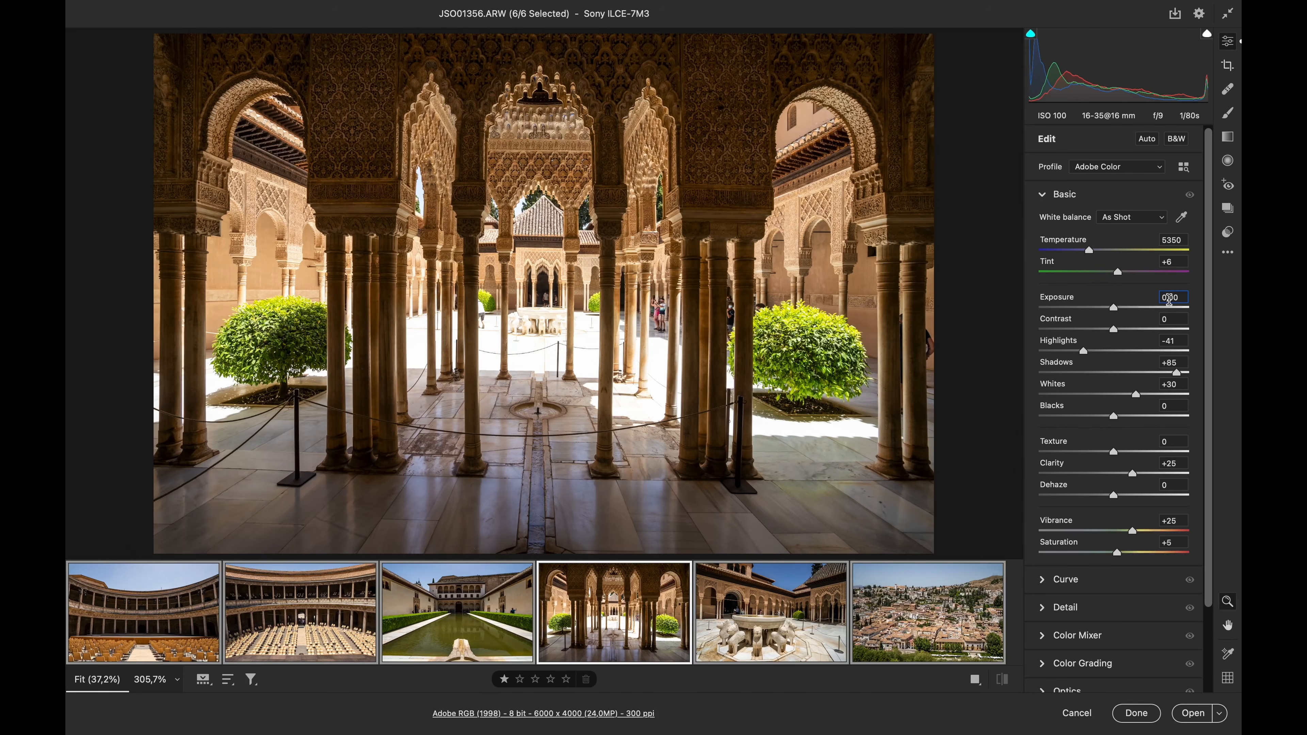
Set the Exposure of all six selected photos to +0,25
{"action": "type", "text": "1,25"}
{"action": "key", "text": "Return"}
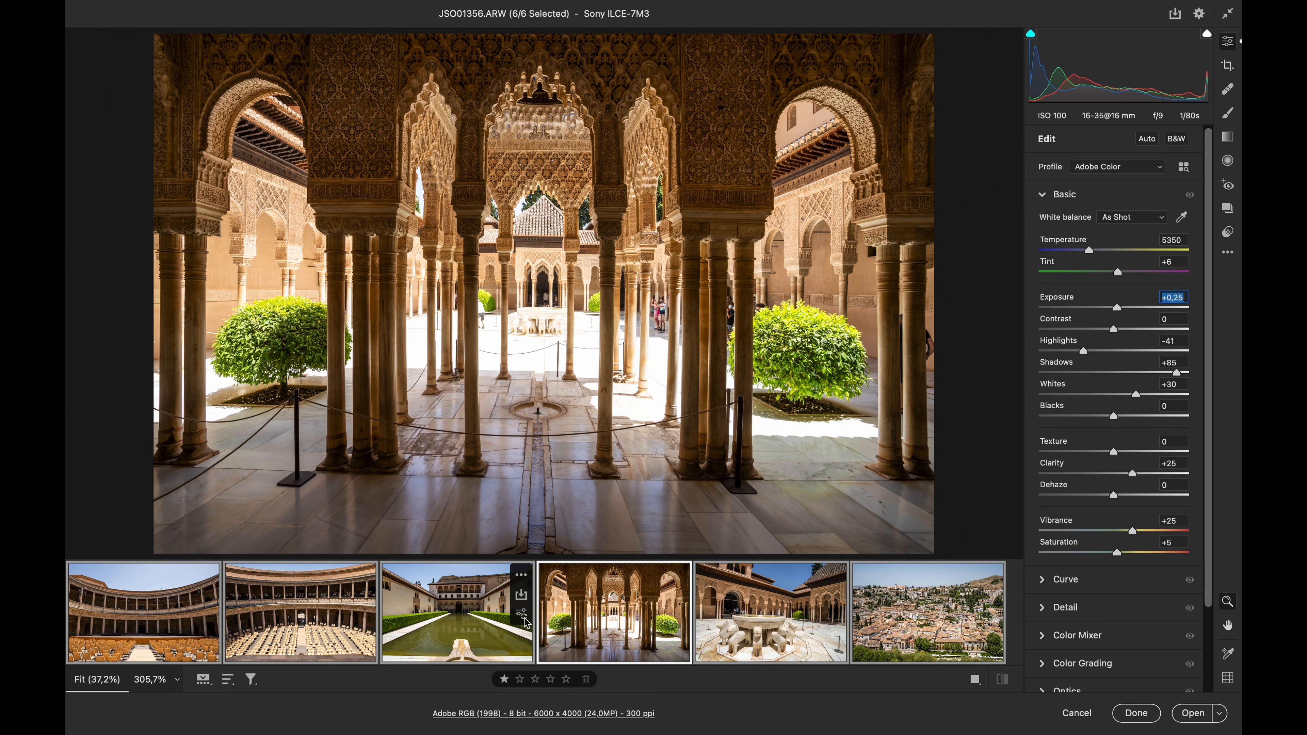
Enable lens profile corrections separately on the columned courtyard photo and the lion fountain photo
{"action": "left_click", "coordinate": [594, 615]}
{"action": "scroll", "coordinate": [1071, 583], "scroll_direction": "down", "scroll_amount": 4}
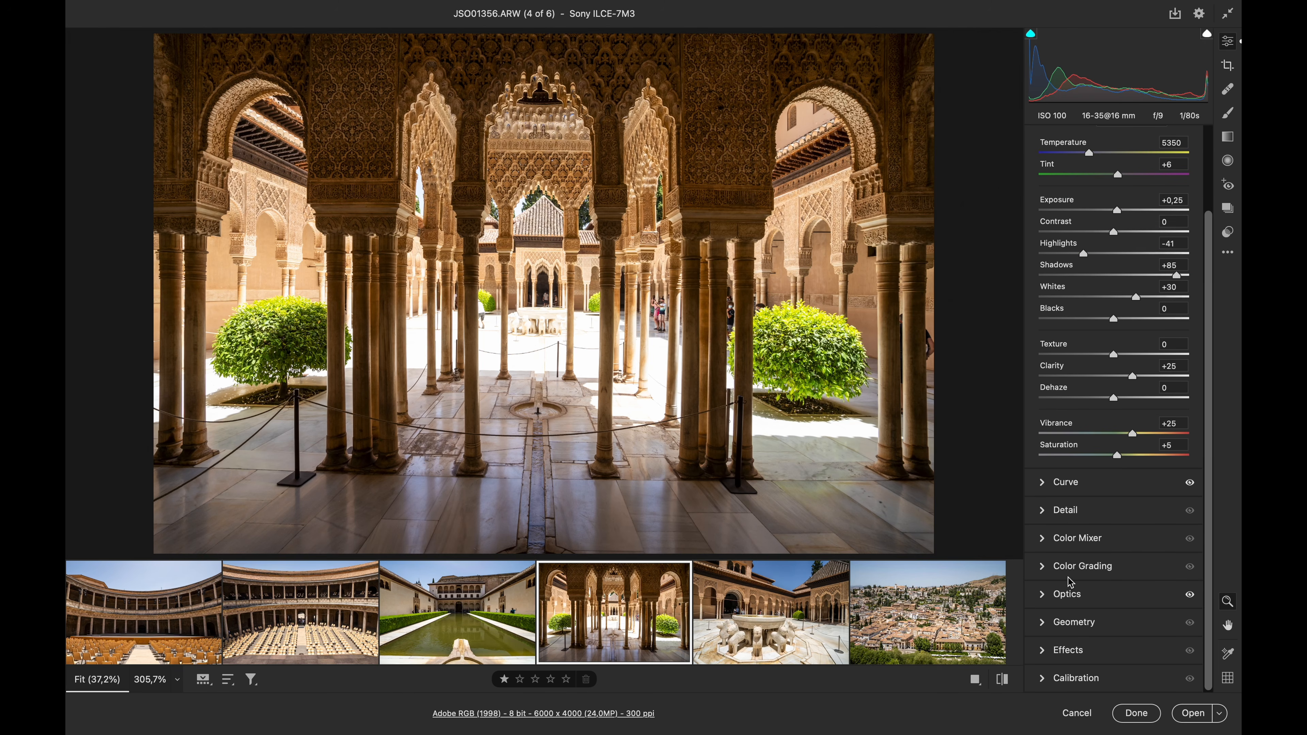
{"action": "left_click", "coordinate": [1043, 595]}
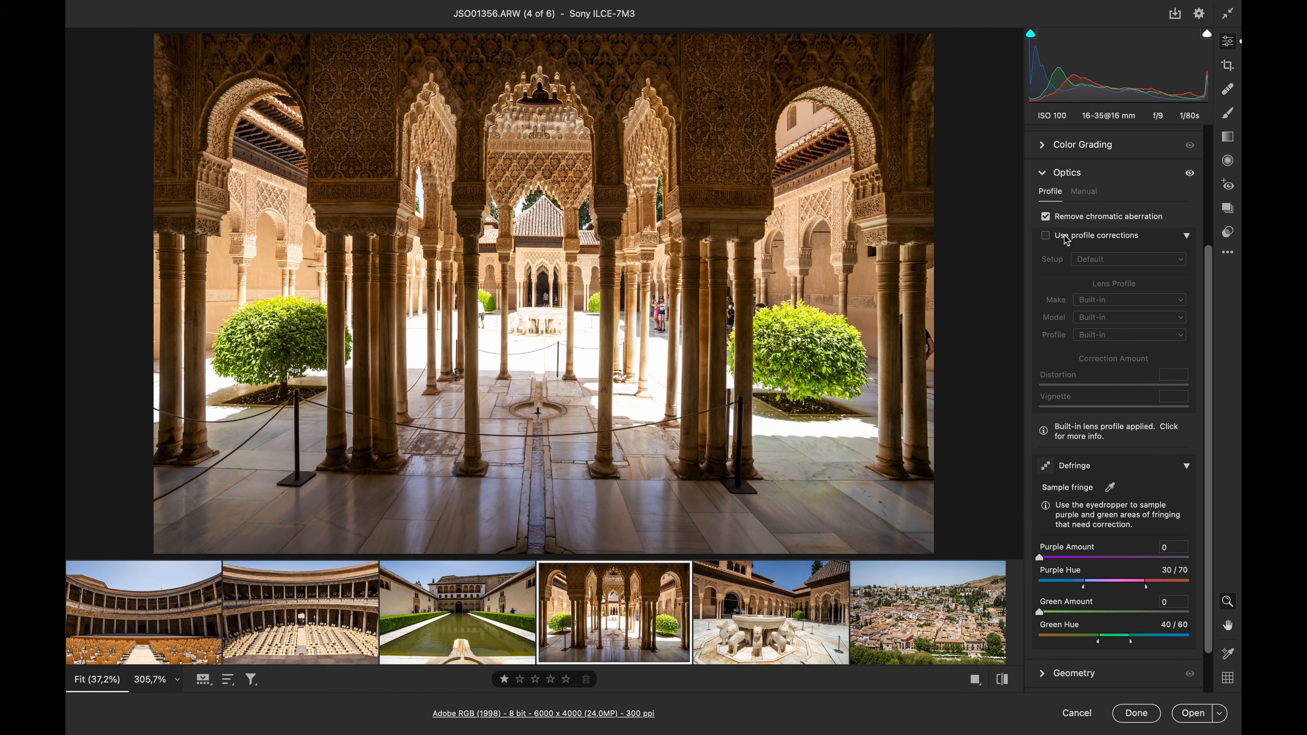
{"action": "left_click", "coordinate": [1066, 237]}
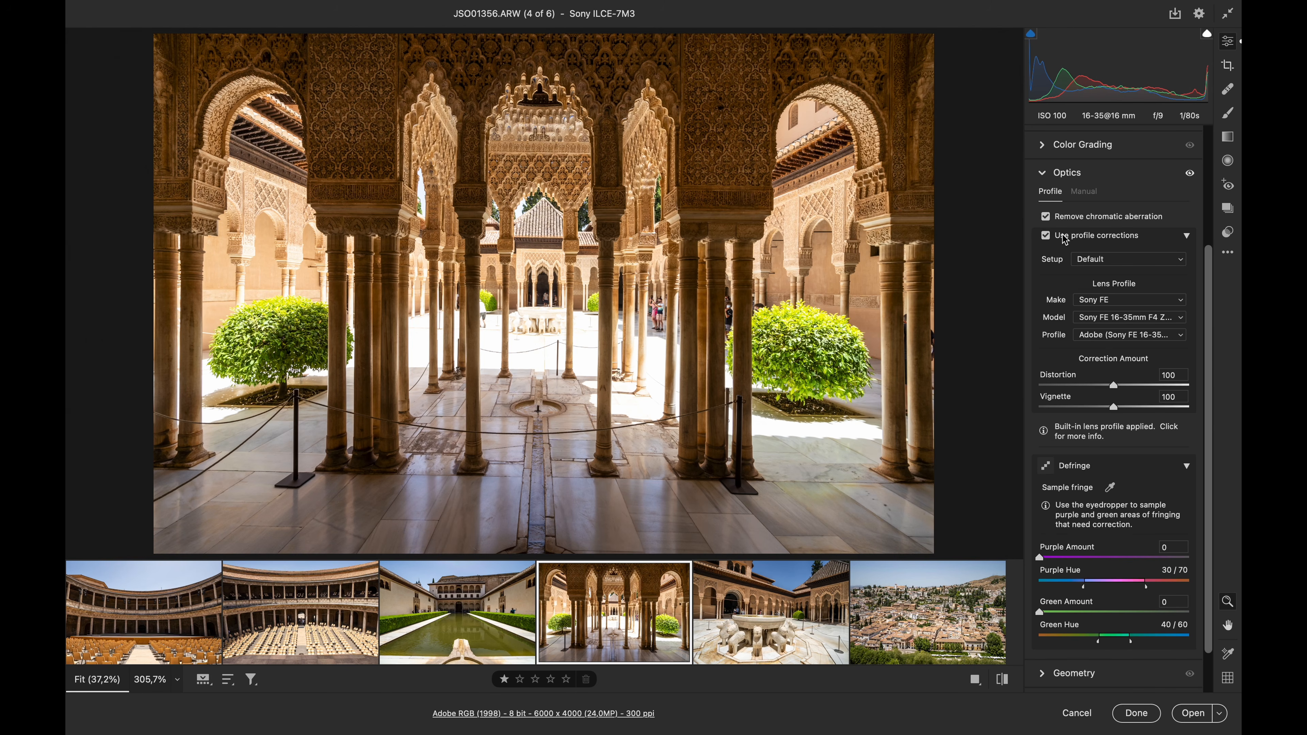
{"action": "left_click", "coordinate": [835, 574]}
{"action": "left_click", "coordinate": [772, 596]}
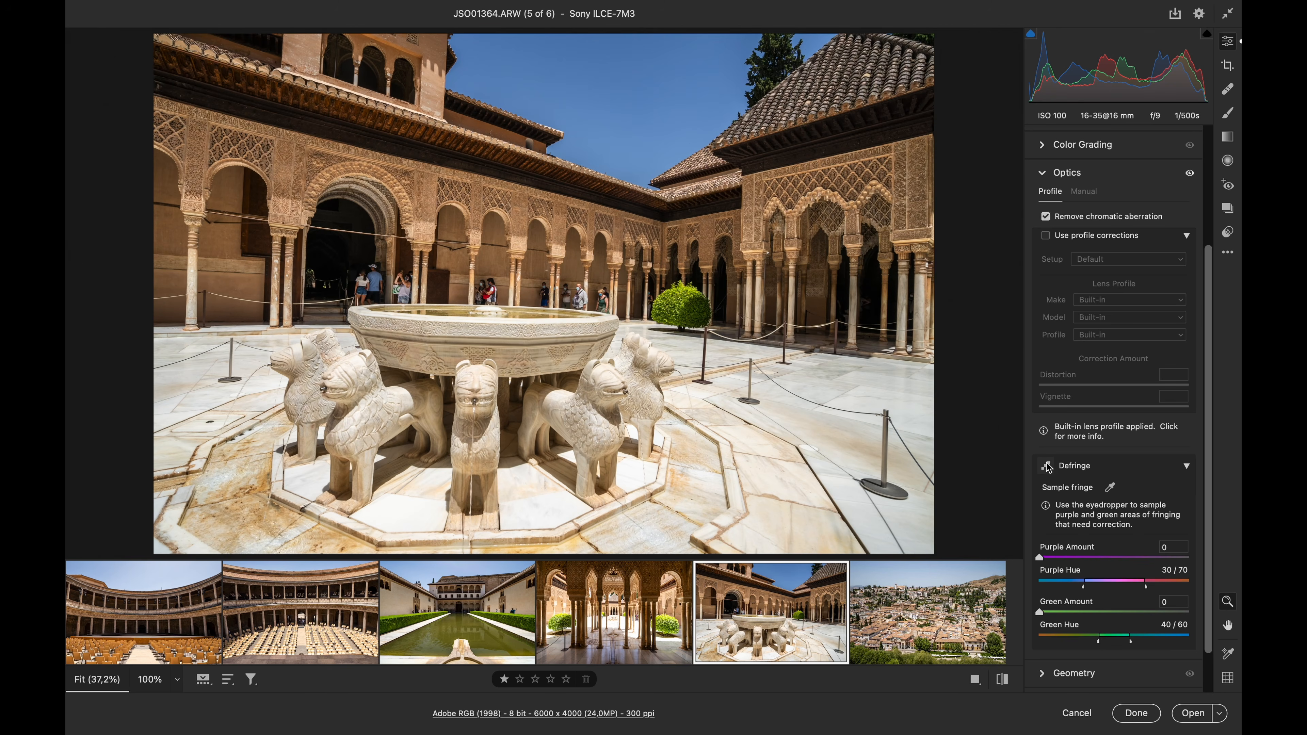
{"action": "left_click", "coordinate": [1062, 237]}
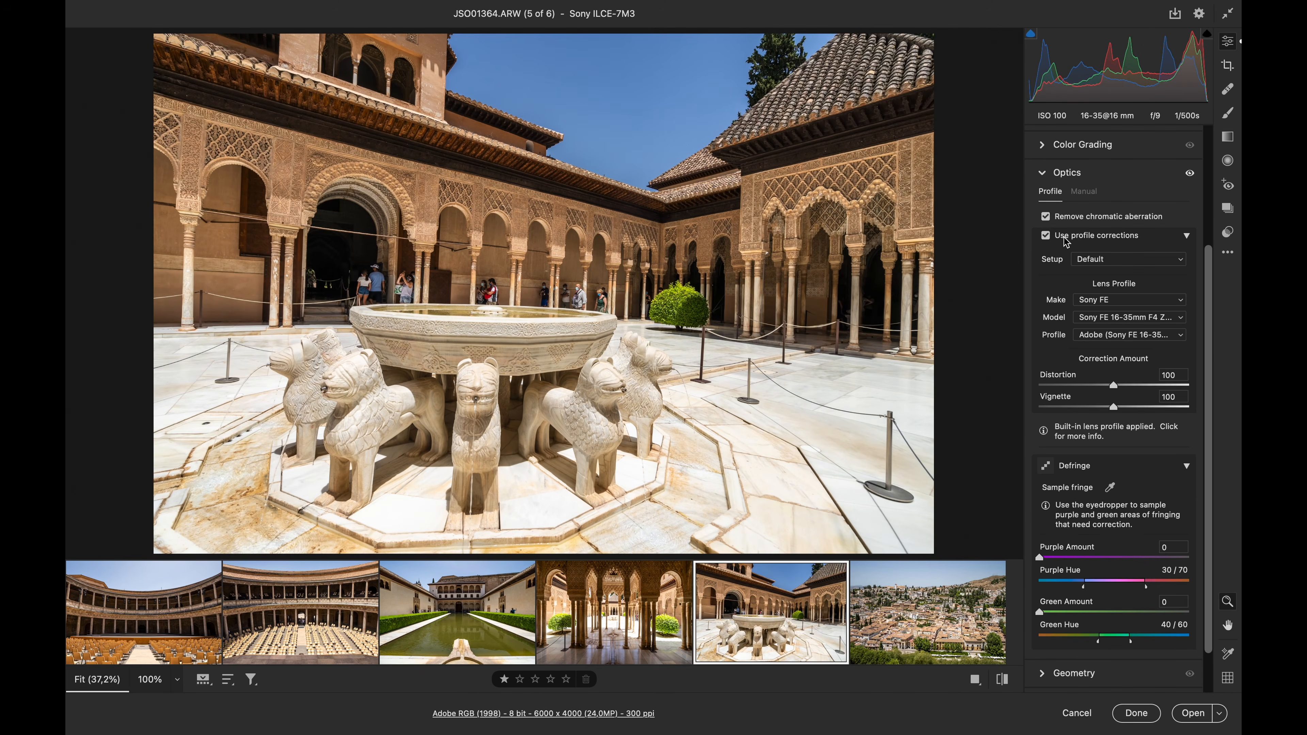
Enable lens profile corrections separately on the hillside cityscape photo and the long pool photo
{"action": "left_click", "coordinate": [916, 623]}
{"action": "left_click", "coordinate": [1060, 239]}
{"action": "left_click", "coordinate": [1060, 238]}
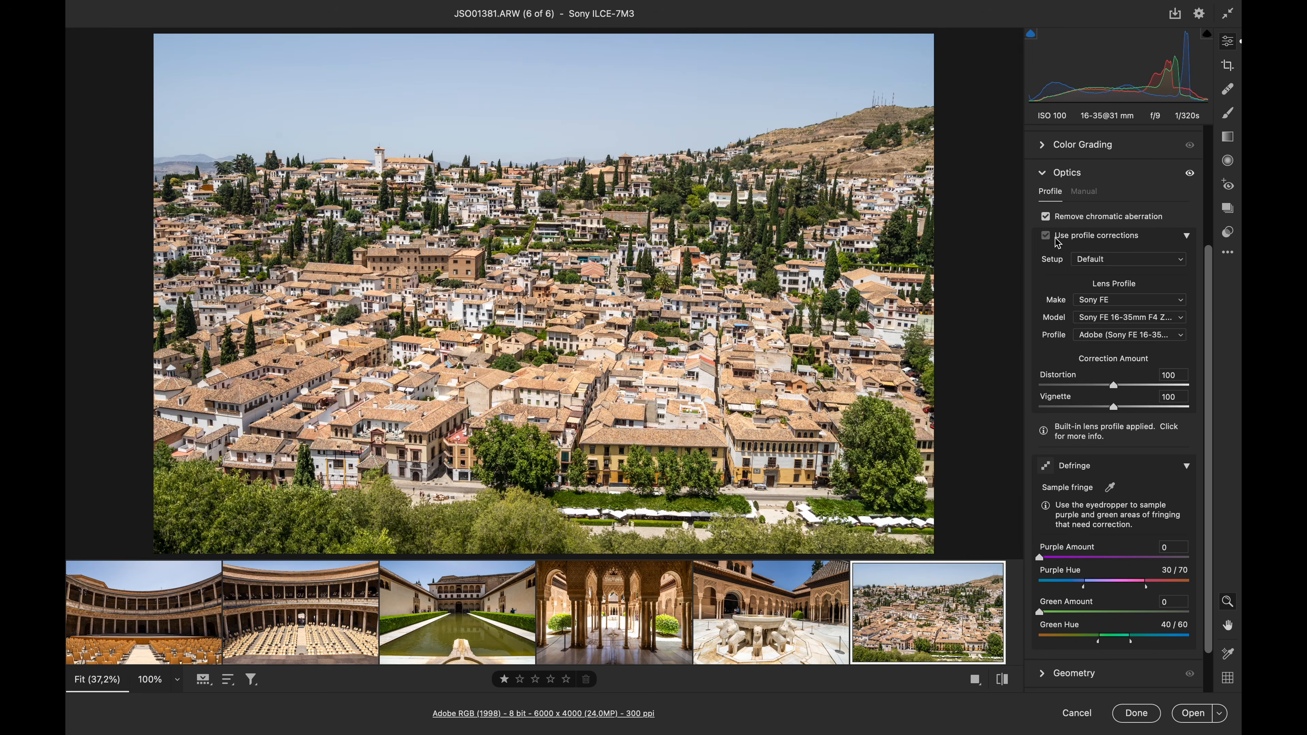
{"action": "left_click", "coordinate": [521, 587]}
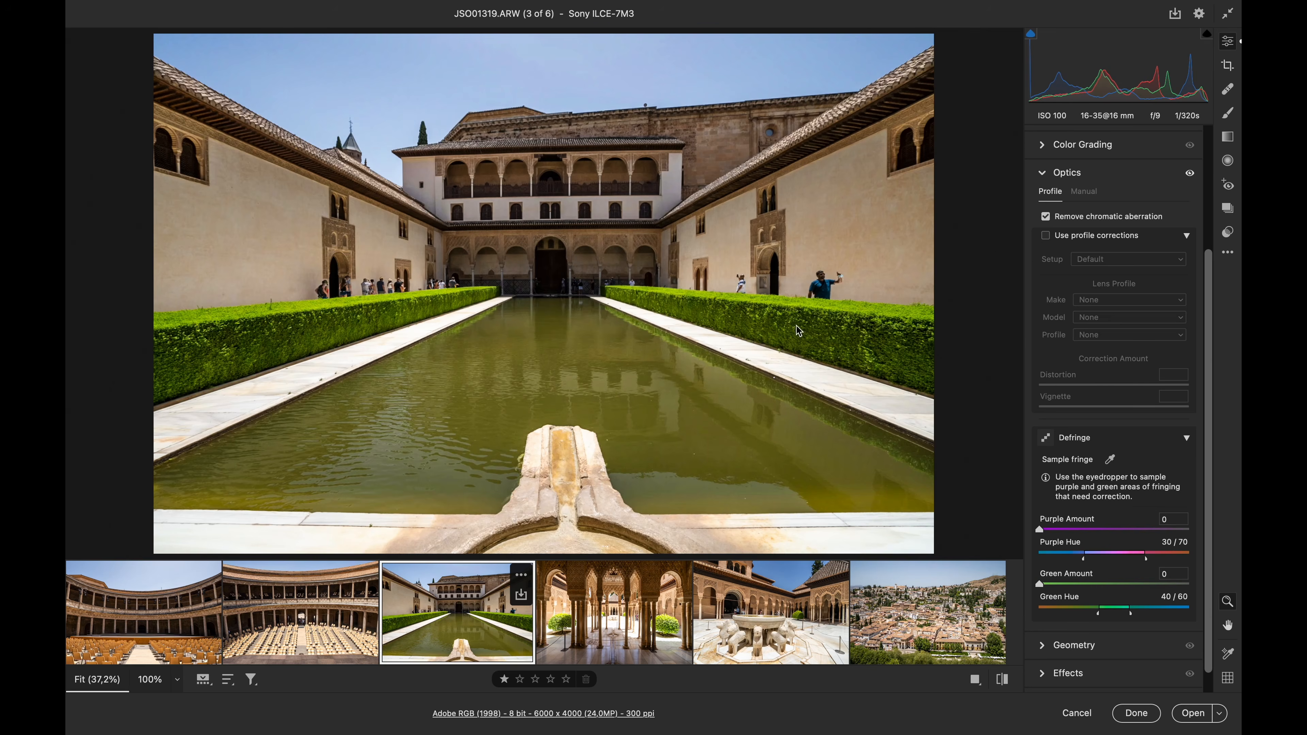
{"action": "left_click", "coordinate": [1047, 236]}
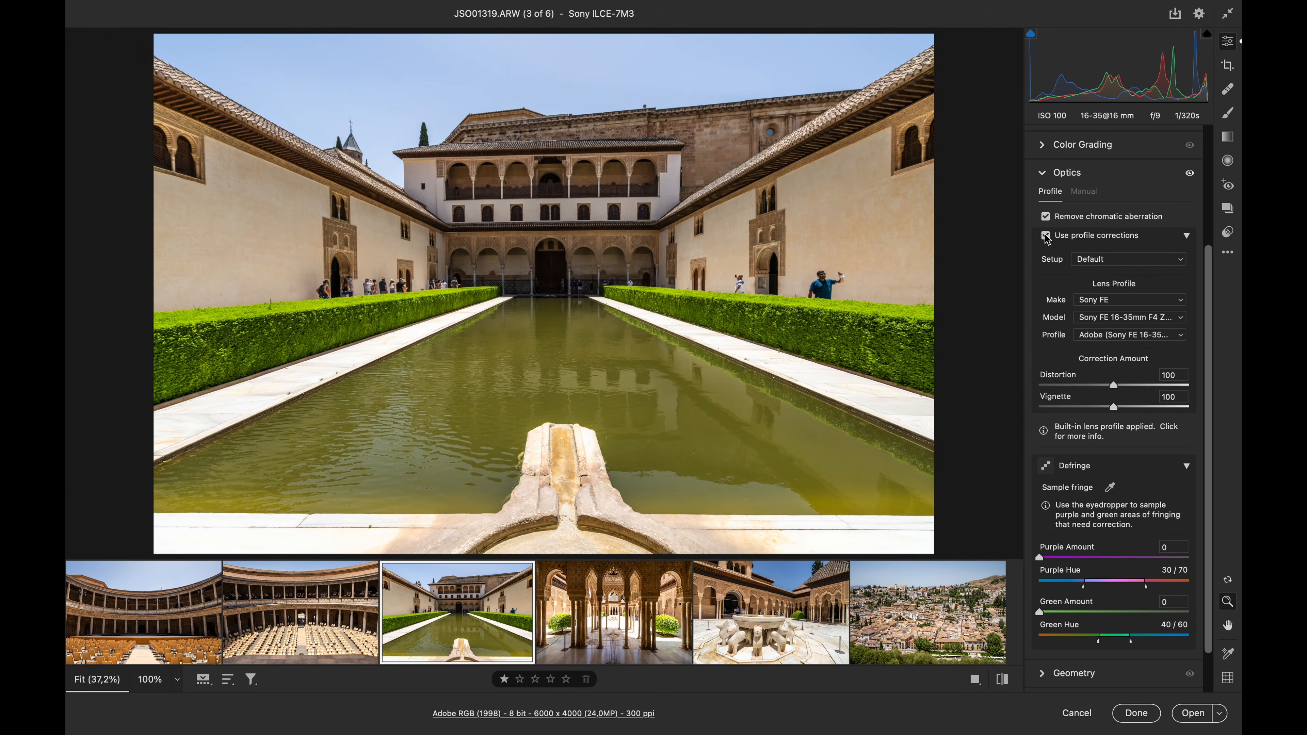
Enable lens profile corrections separately on the two round courtyard photos, checking the one with cream chairs at 100%
{"action": "left_click", "coordinate": [324, 633]}
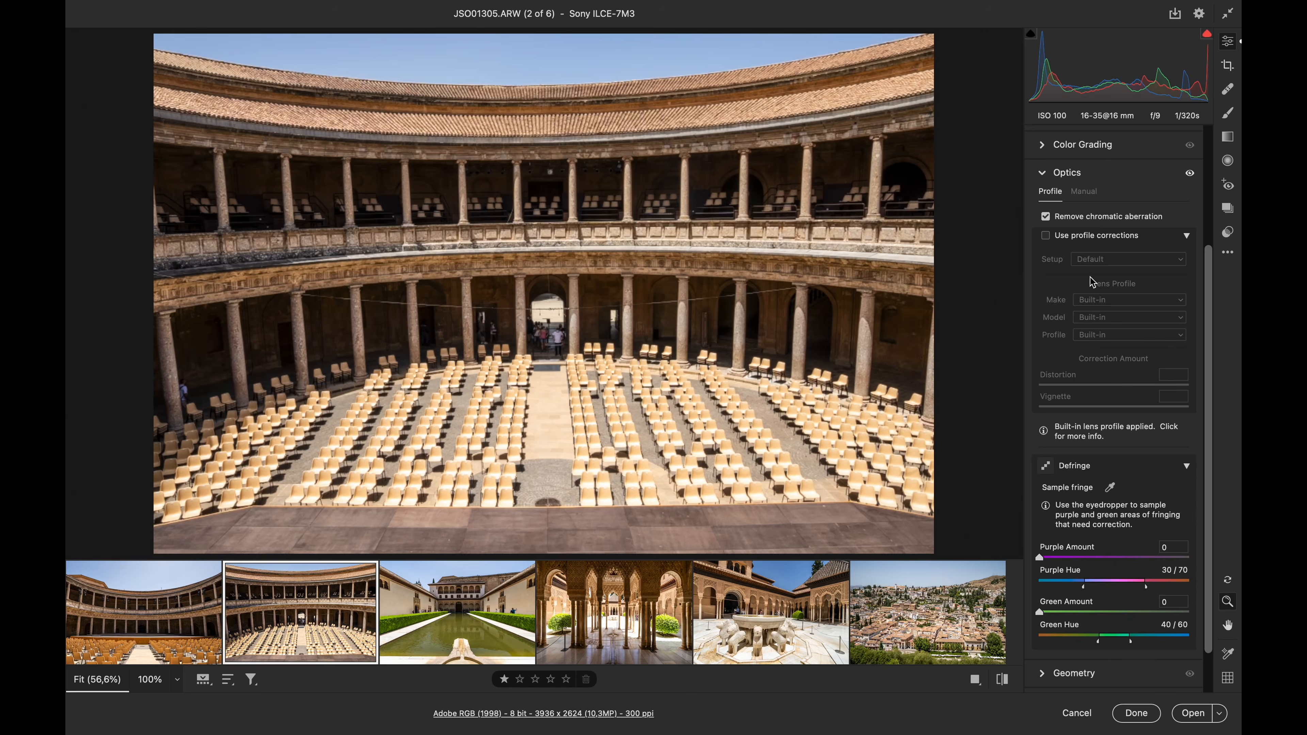
{"action": "left_click", "coordinate": [1046, 237]}
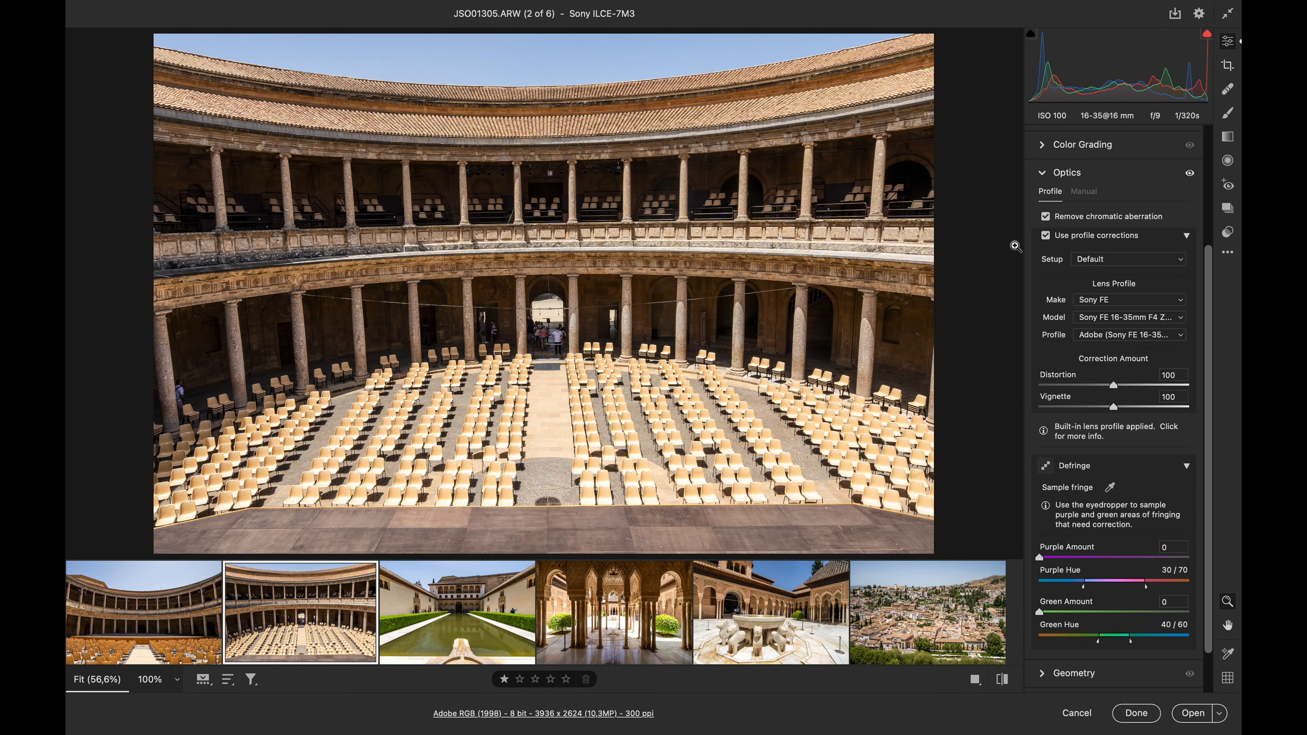
{"action": "left_click", "coordinate": [136, 678]}
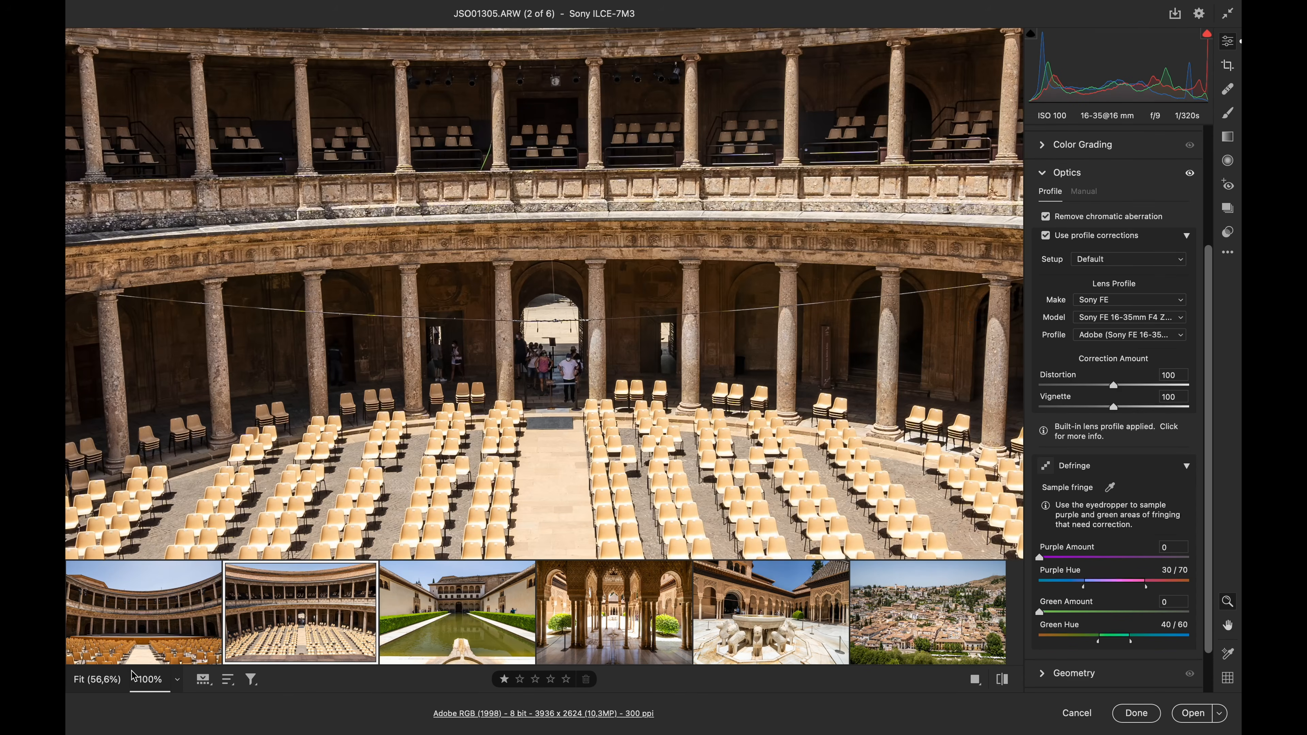
{"action": "left_click", "coordinate": [102, 680]}
{"action": "left_click", "coordinate": [182, 615]}
{"action": "left_click", "coordinate": [1045, 236]}
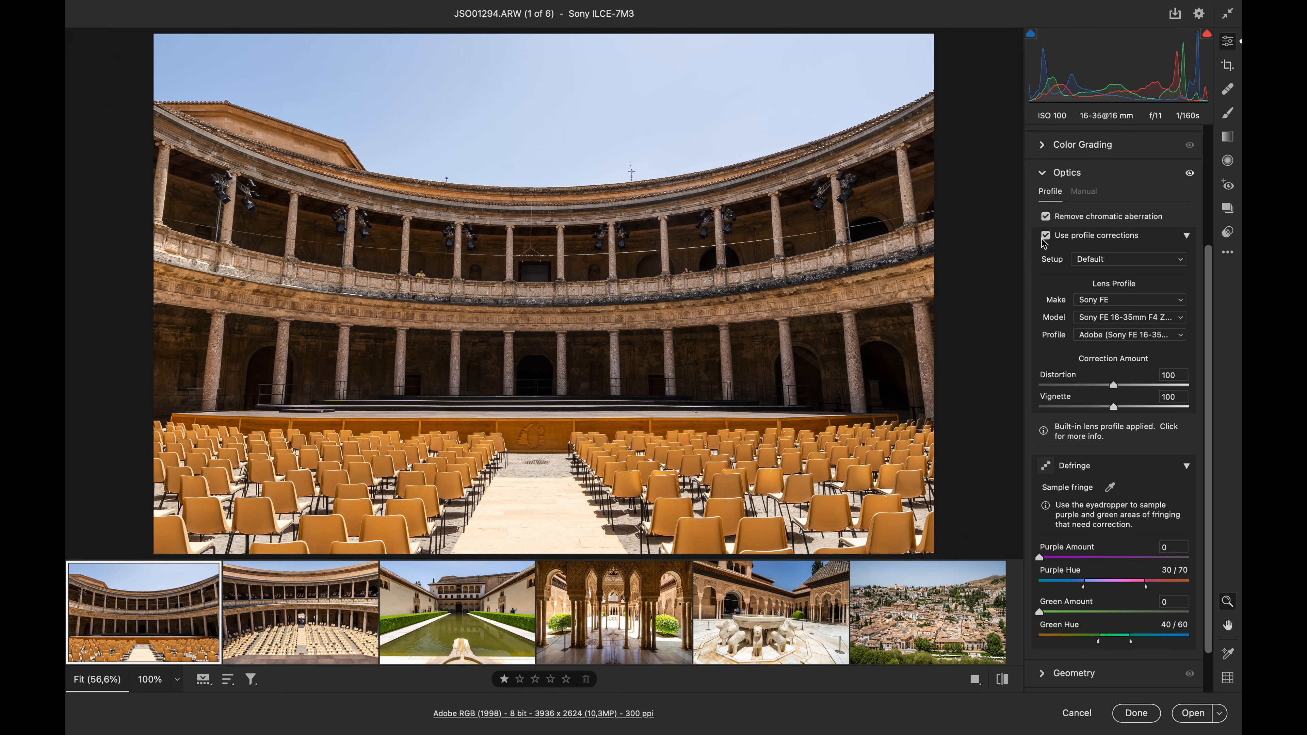
Adjust color saturation in the Color Mixer for all six photos, with Oranges at +9 and Yellows at -27
{"action": "scroll", "coordinate": [1099, 205], "scroll_direction": "up", "scroll_amount": 3}
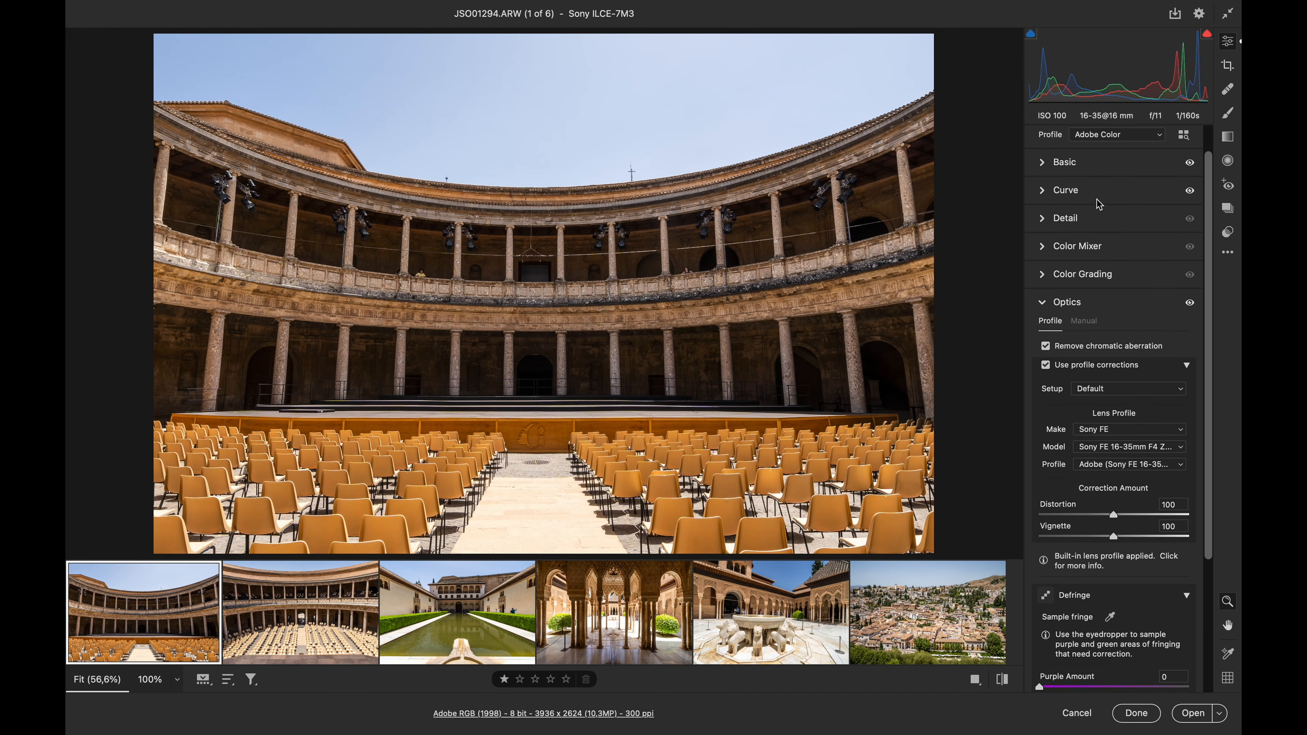
{"action": "scroll", "coordinate": [1099, 205], "scroll_direction": "up", "scroll_amount": 1}
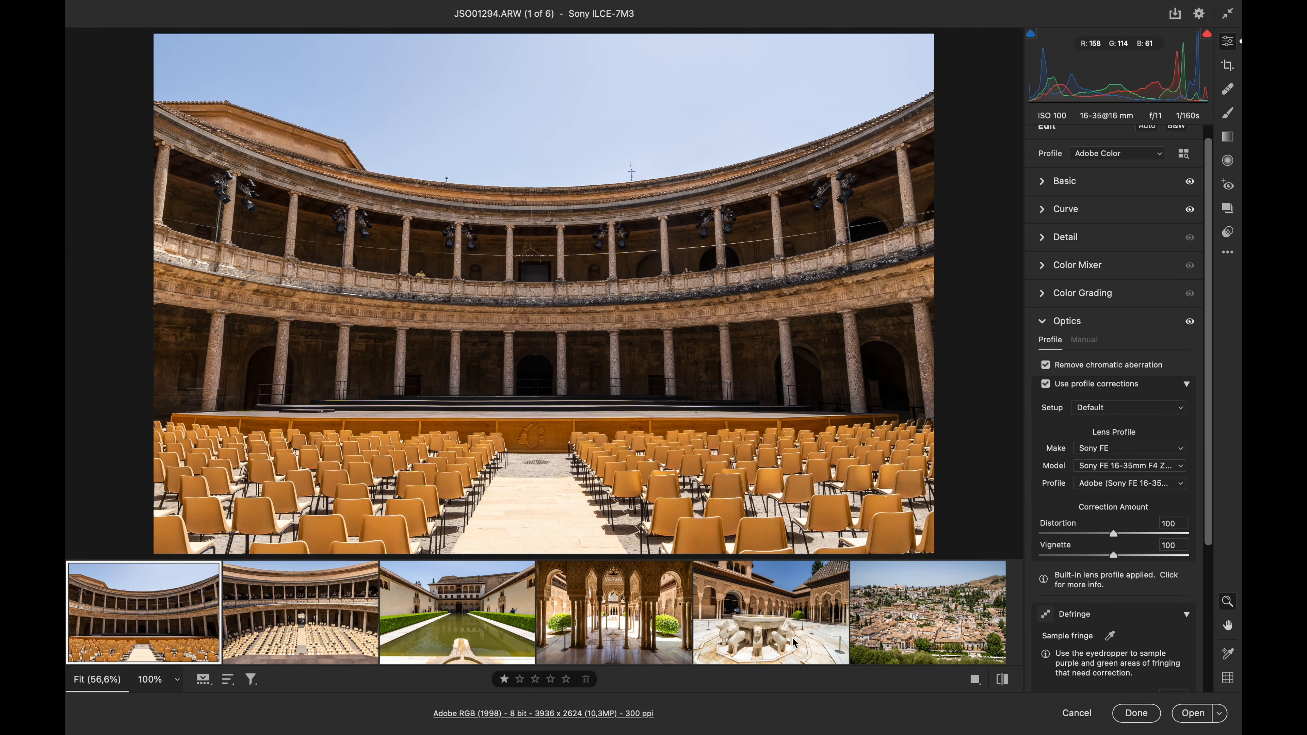
{"action": "left_click", "coordinate": [1090, 266]}
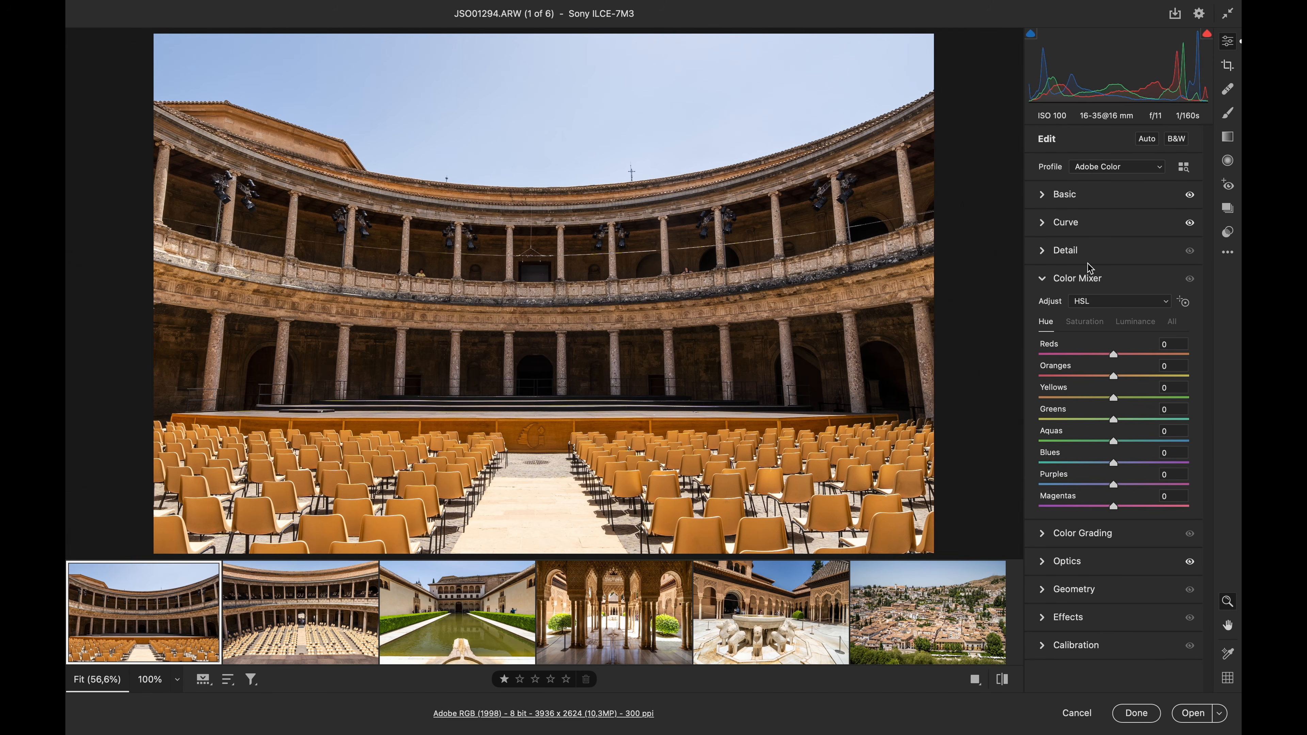
{"action": "left_click", "coordinate": [1091, 324]}
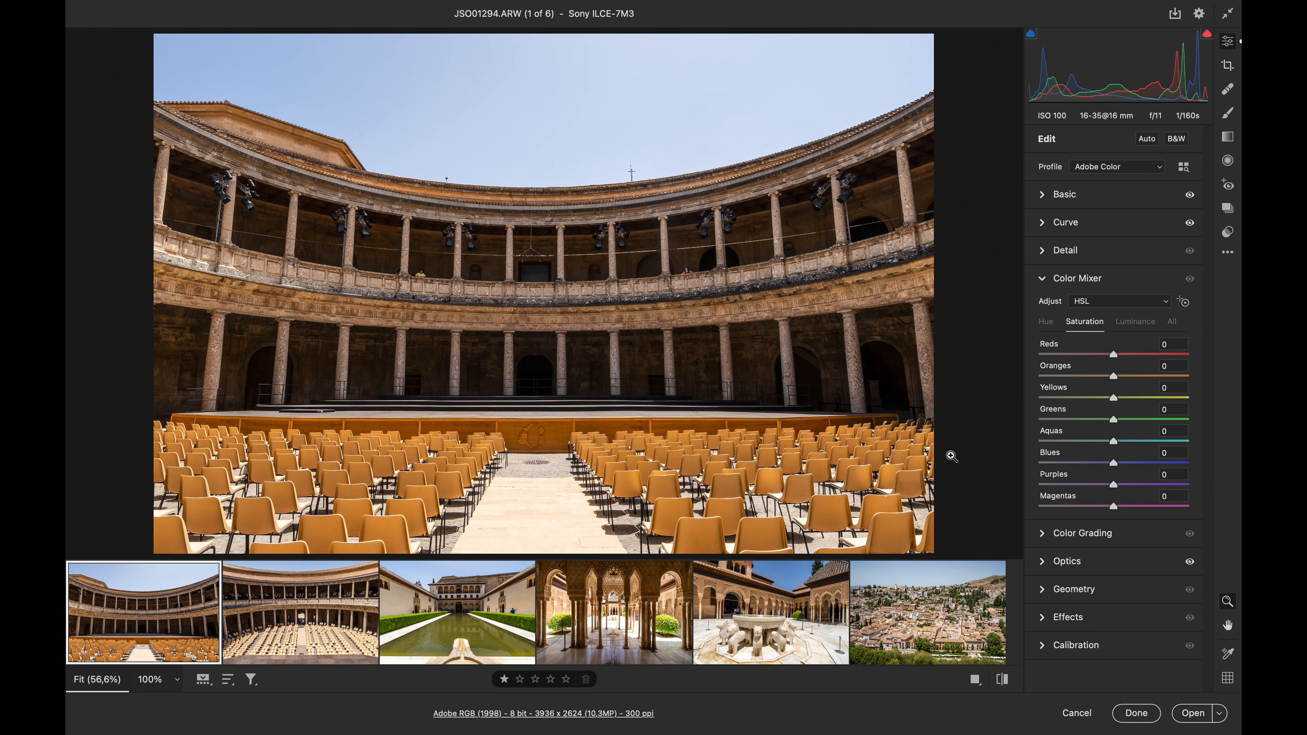
{"action": "left_click", "coordinate": [916, 582], "text": "shift"}
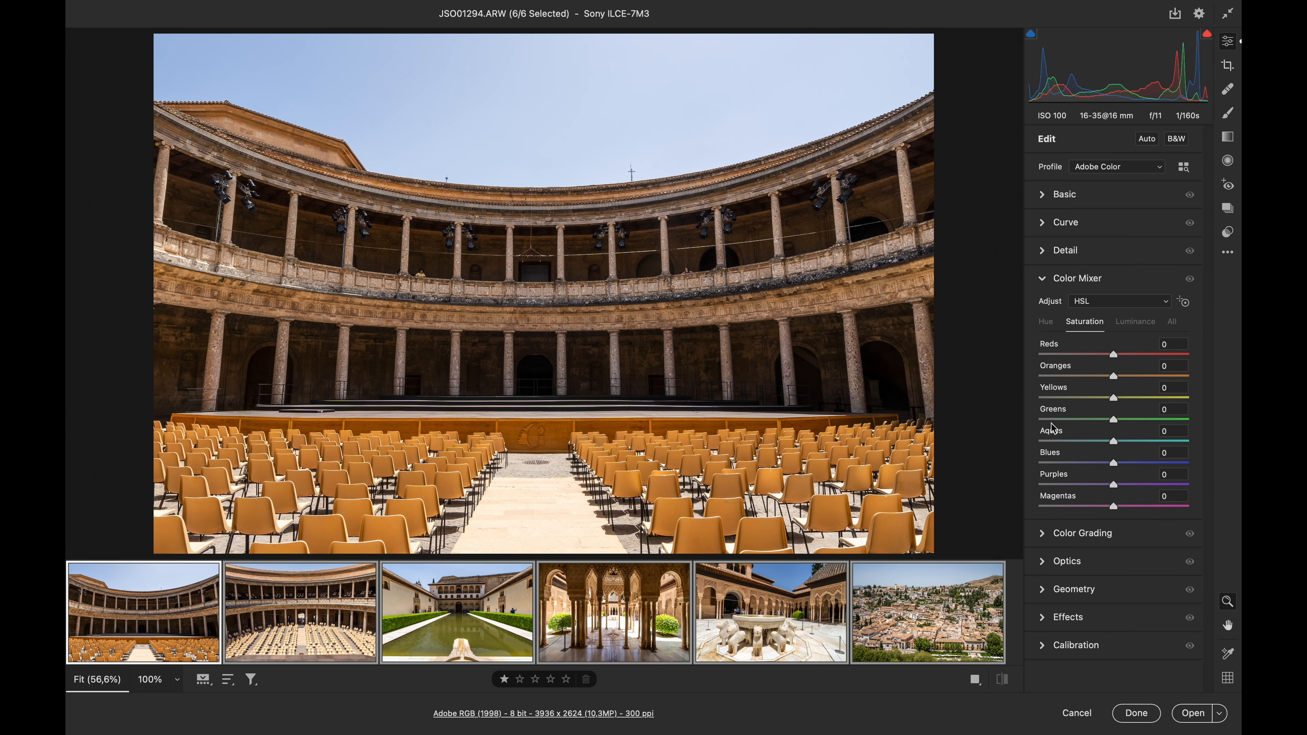
{"action": "left_click", "coordinate": [1094, 398]}
{"action": "mouse_move", "coordinate": [579, 571]}
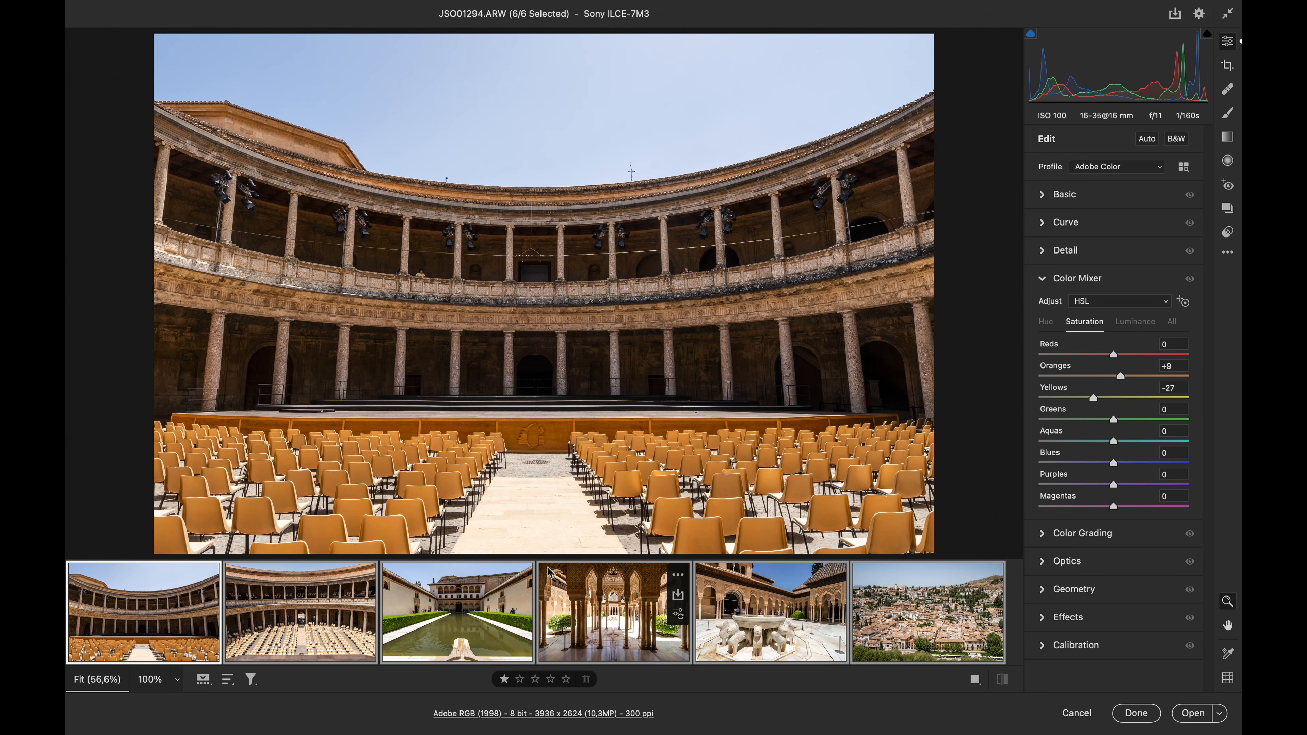
Open all six edited photos in Photoshop as normal images
{"action": "scroll", "coordinate": [989, 552], "scroll_direction": "down", "scroll_amount": 3}
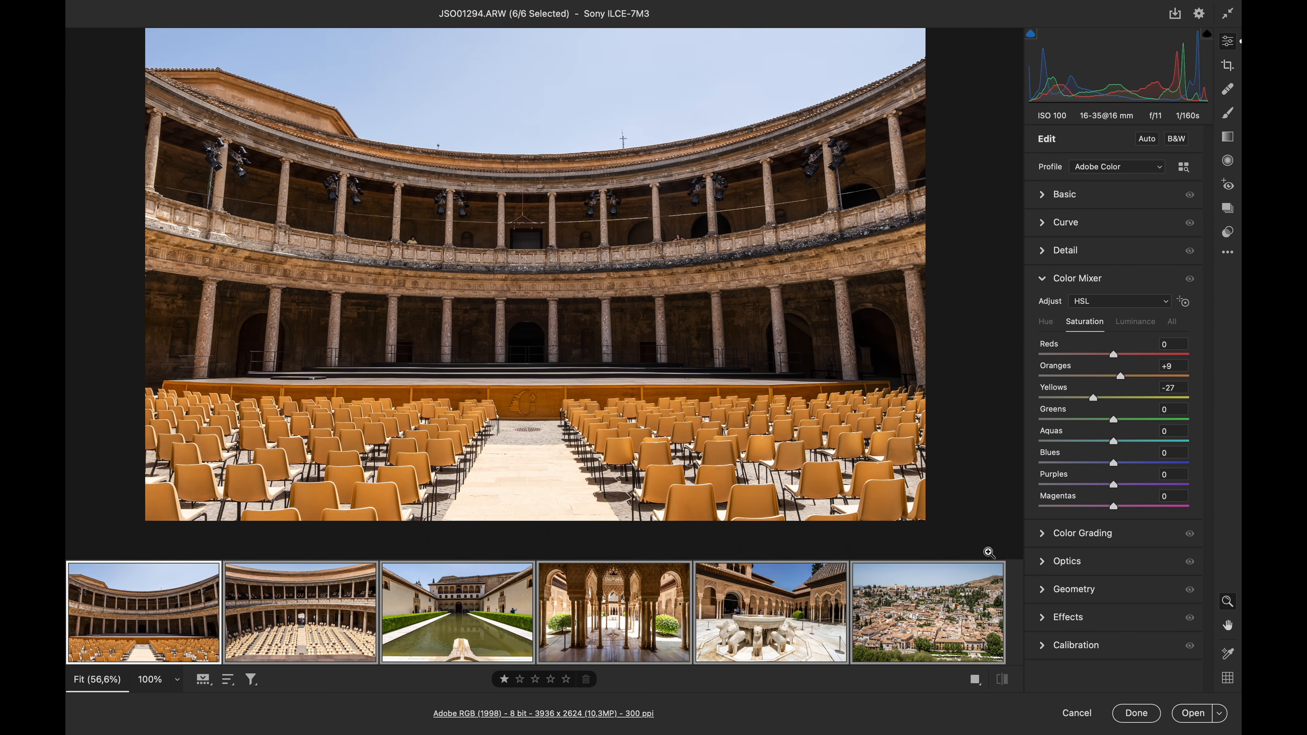
{"action": "scroll", "coordinate": [990, 552], "scroll_direction": "up", "scroll_amount": 5}
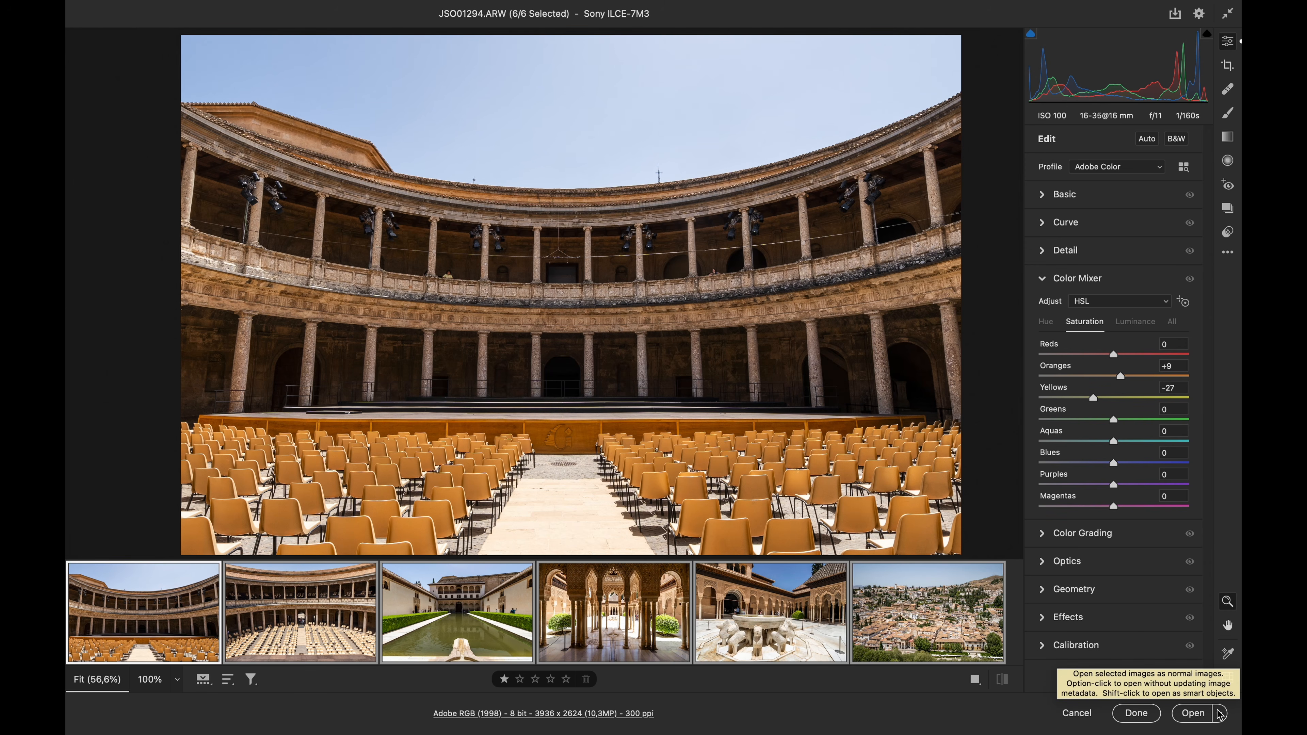
{"action": "left_click", "coordinate": [1193, 713]}
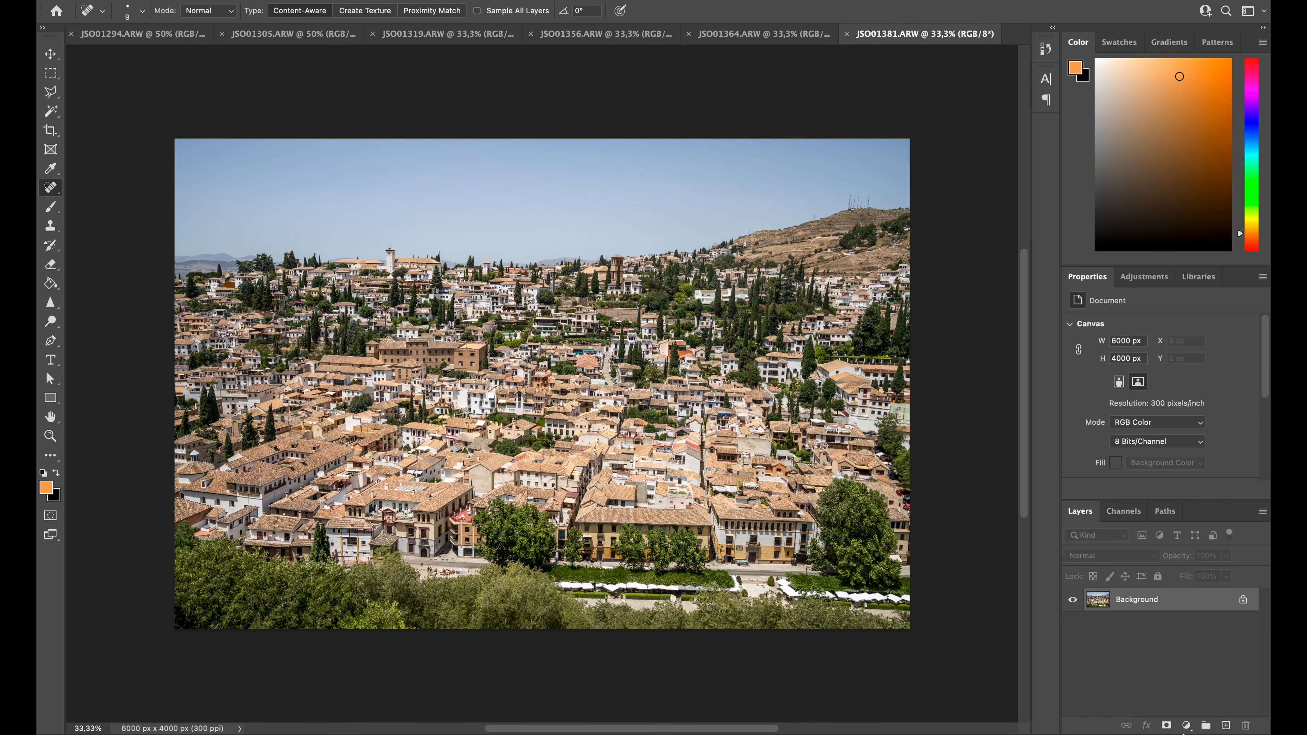
{"action": "mouse_move", "coordinate": [1269, 733]}
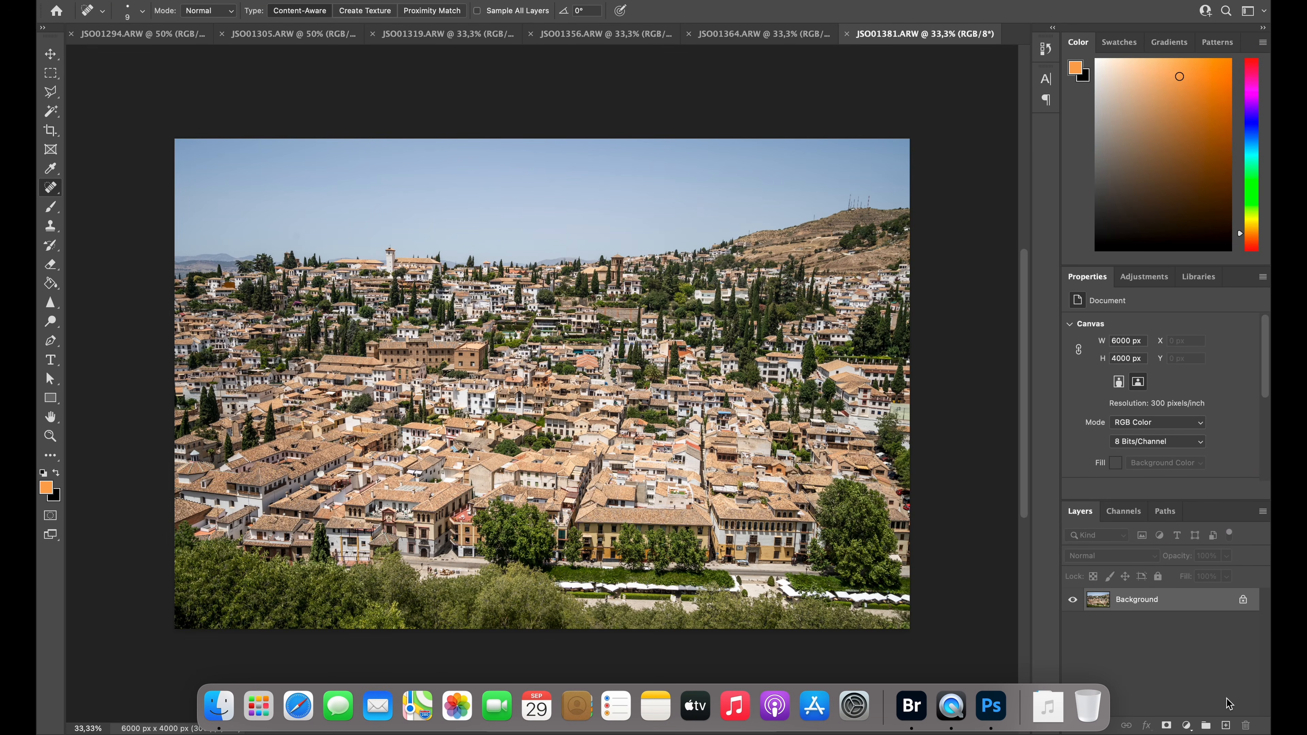
Fit the hillside cityscape photo to the window and add a Curves adjustment layer above its background
{"action": "key", "text": "super+0"}
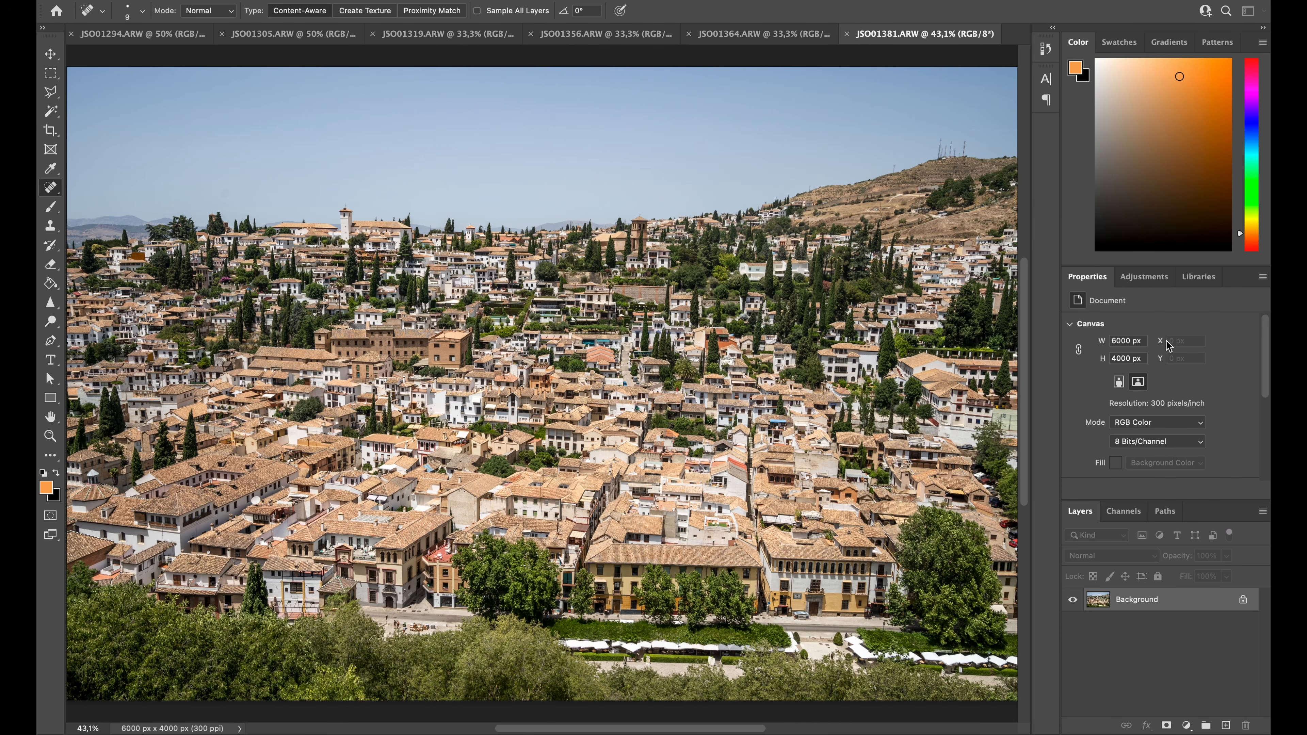
{"action": "left_click", "coordinate": [1152, 279]}
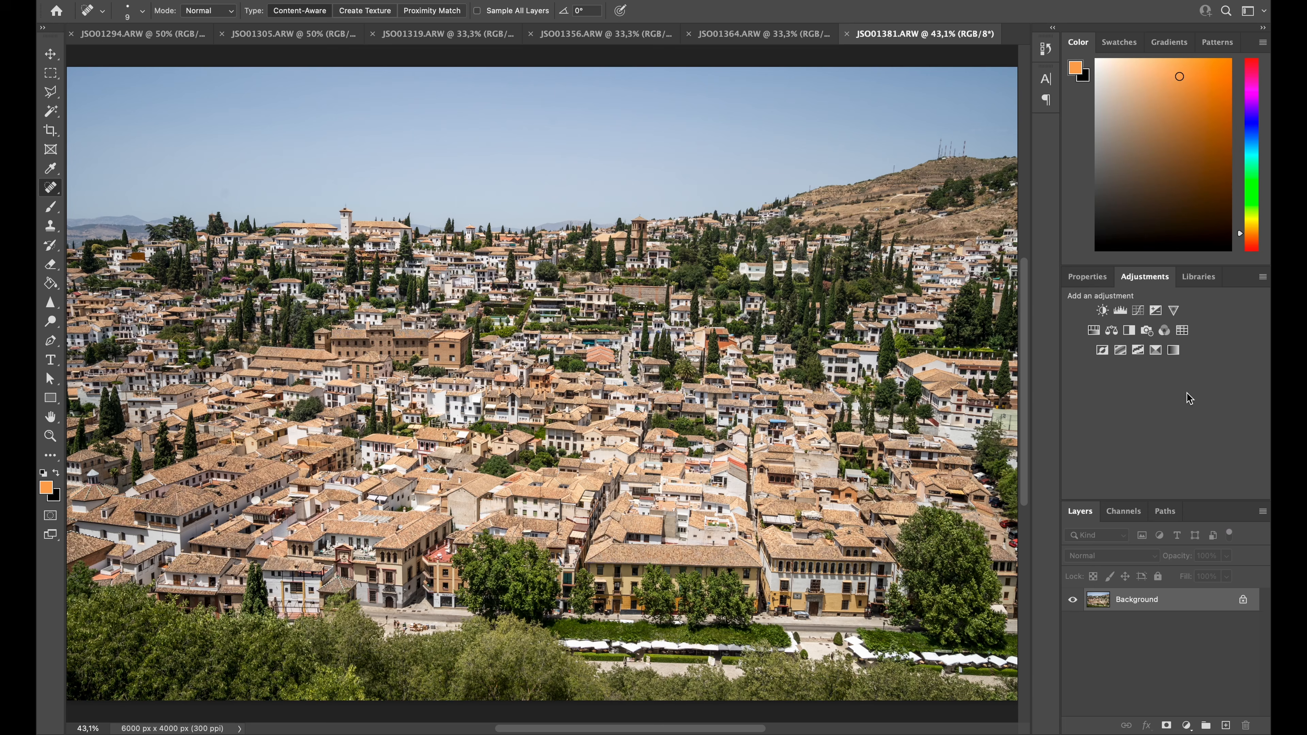
{"action": "left_click", "coordinate": [1138, 315]}
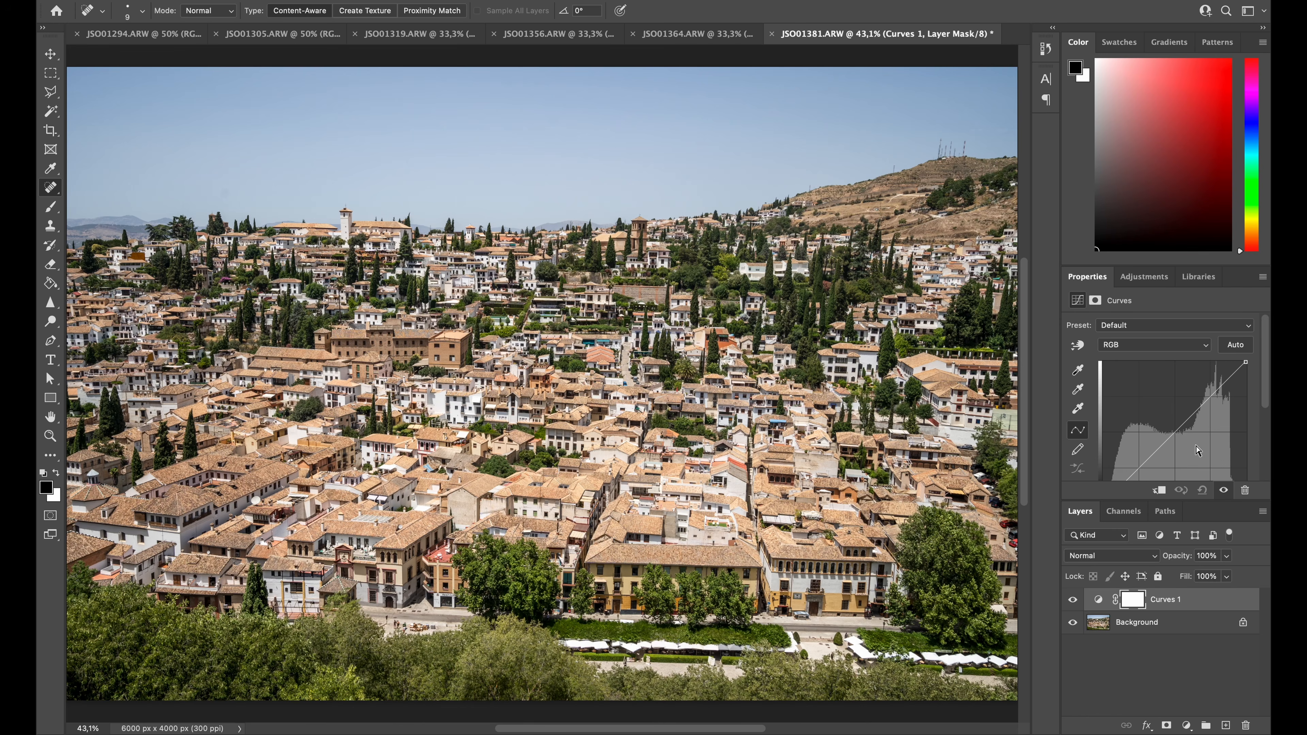
Apply the automatic correction to the Curves adjustment layer of the hillside cityscape photo
{"action": "left_click", "coordinate": [1236, 346]}
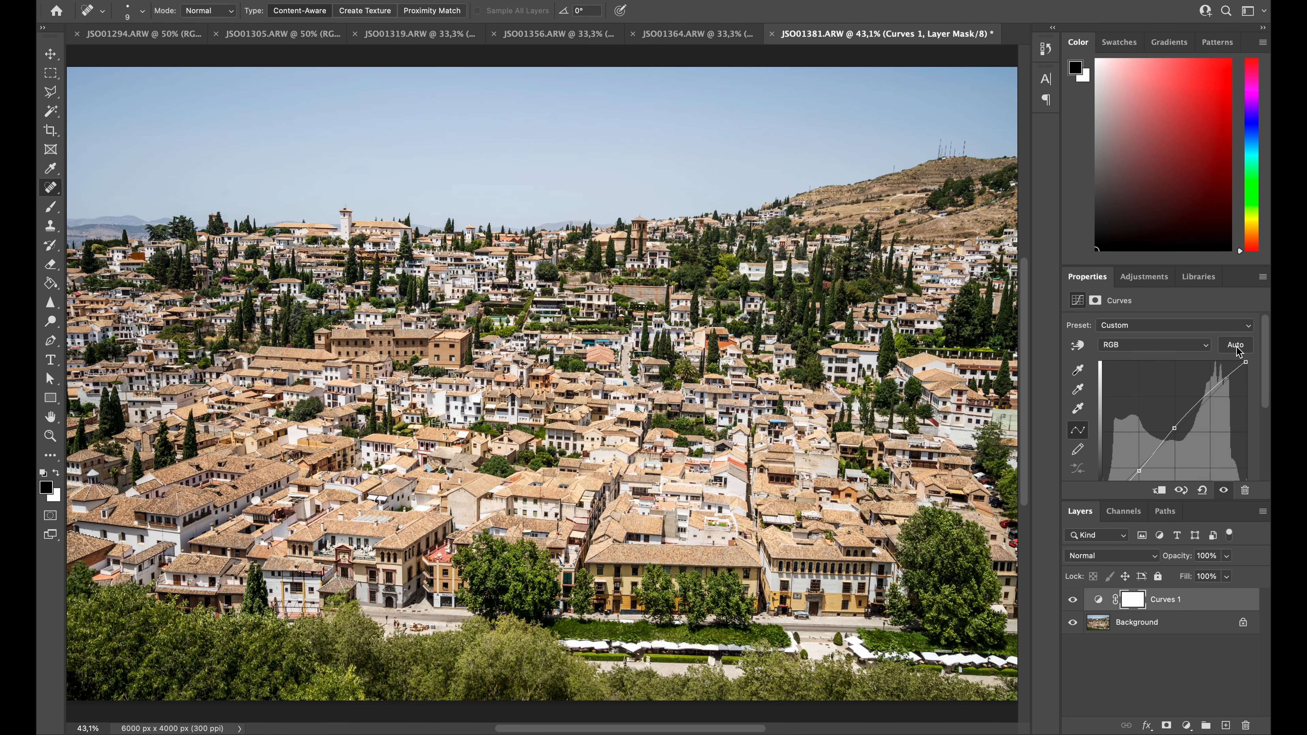
{"action": "left_click", "coordinate": [1144, 277]}
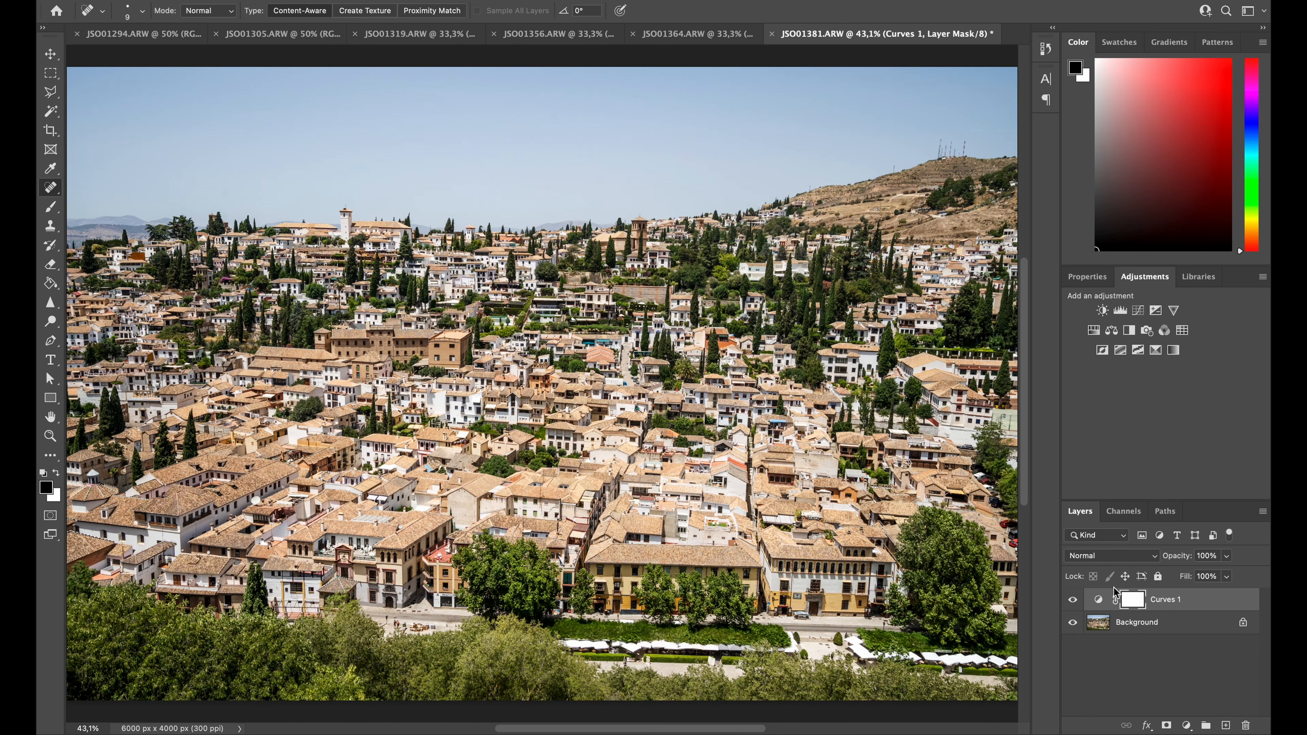
{"action": "left_click", "coordinate": [1097, 279]}
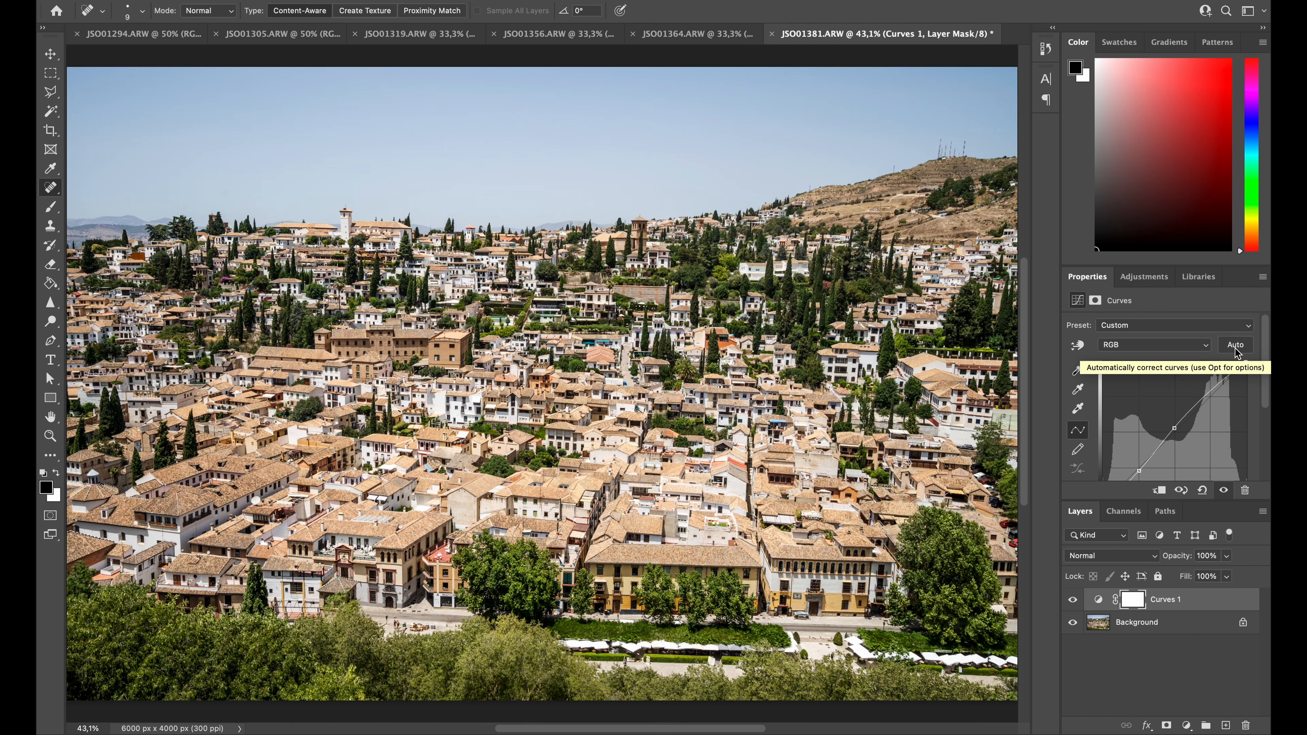
Add a second Curves adjustment layer on top and open its Auto Color Correction Options
{"action": "left_click", "coordinate": [1144, 278]}
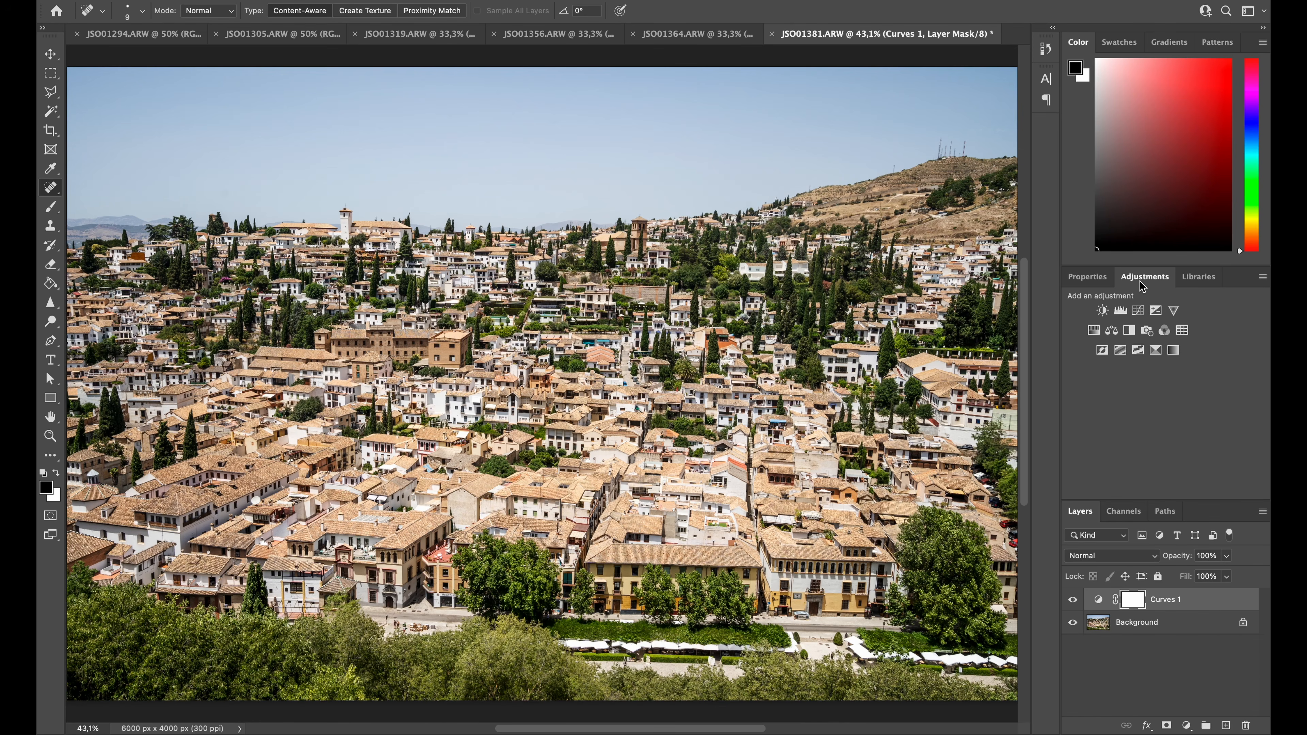
{"action": "left_click", "coordinate": [1139, 311]}
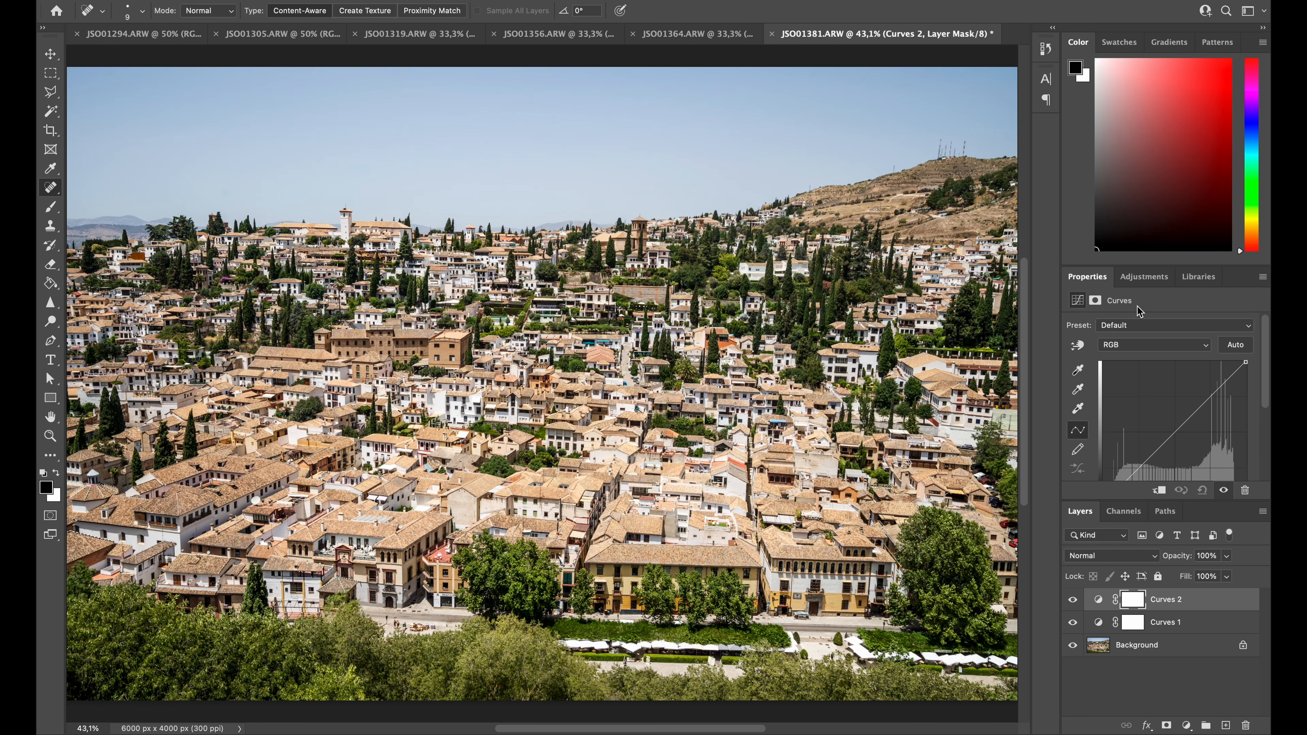
{"action": "left_click", "coordinate": [1263, 277]}
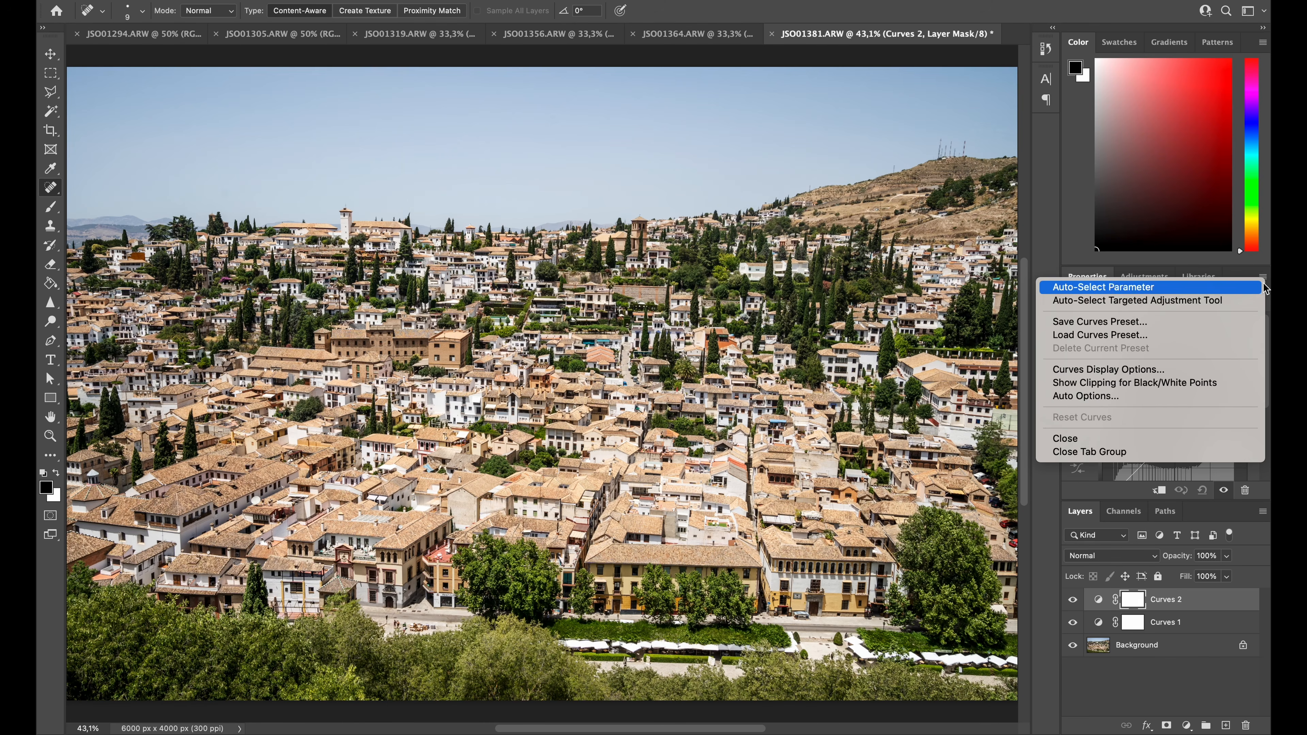
{"action": "left_click", "coordinate": [1170, 403]}
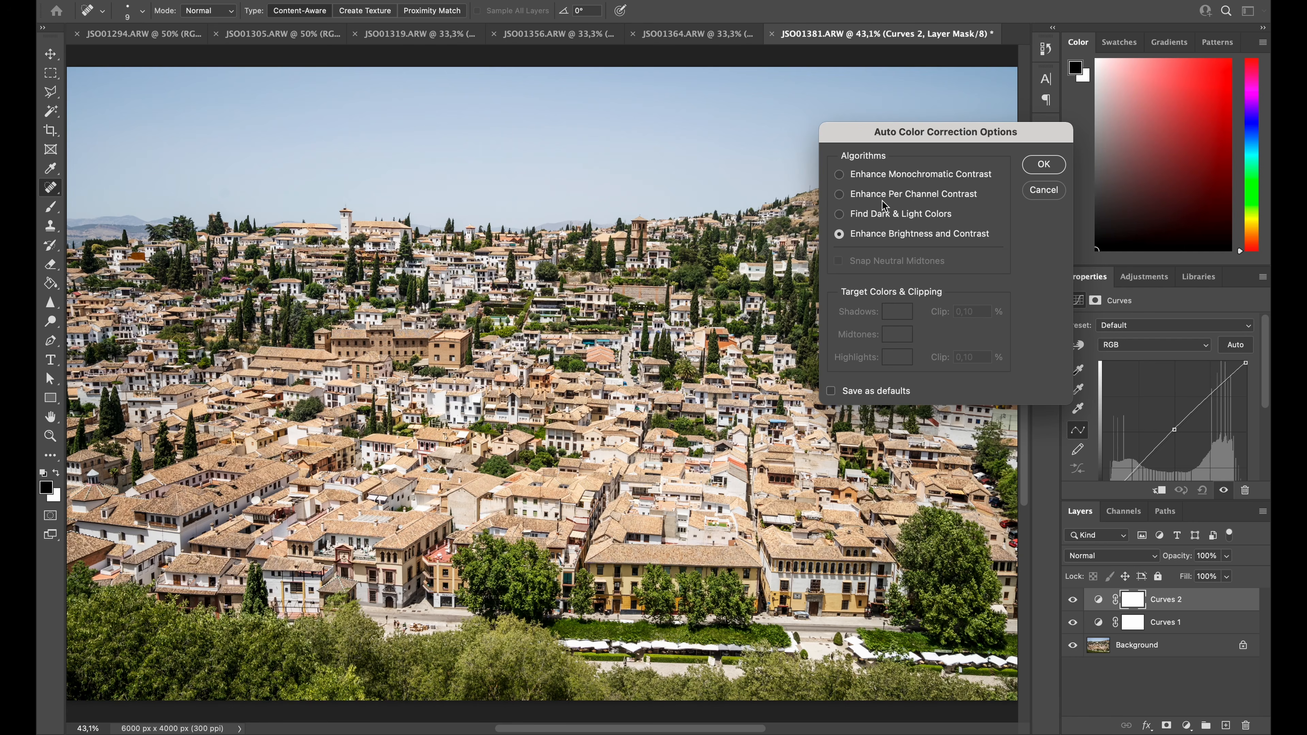
Compare the auto correction algorithms, apply Enhance Per Channel Contrast with Snap Neutral Midtones, and check the photo with and without the second Curves layer
{"action": "left_click", "coordinate": [902, 177]}
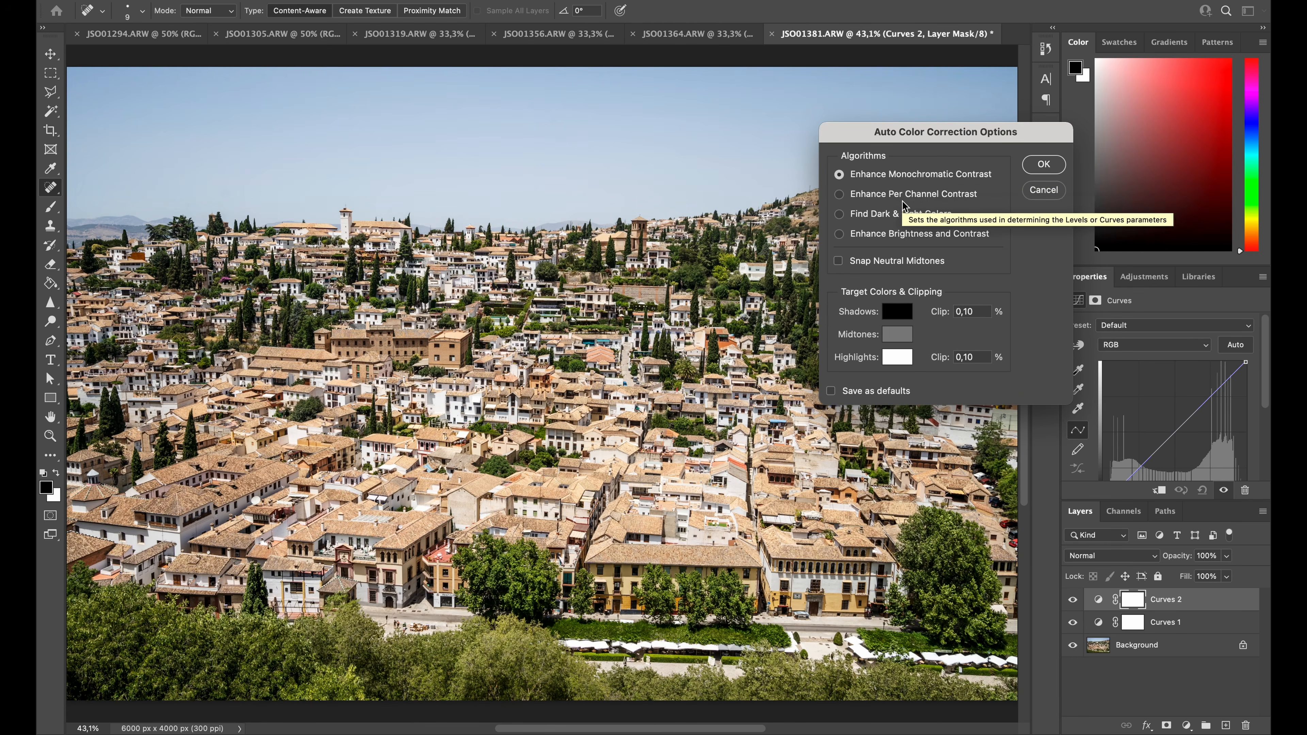
{"action": "left_click", "coordinate": [903, 195]}
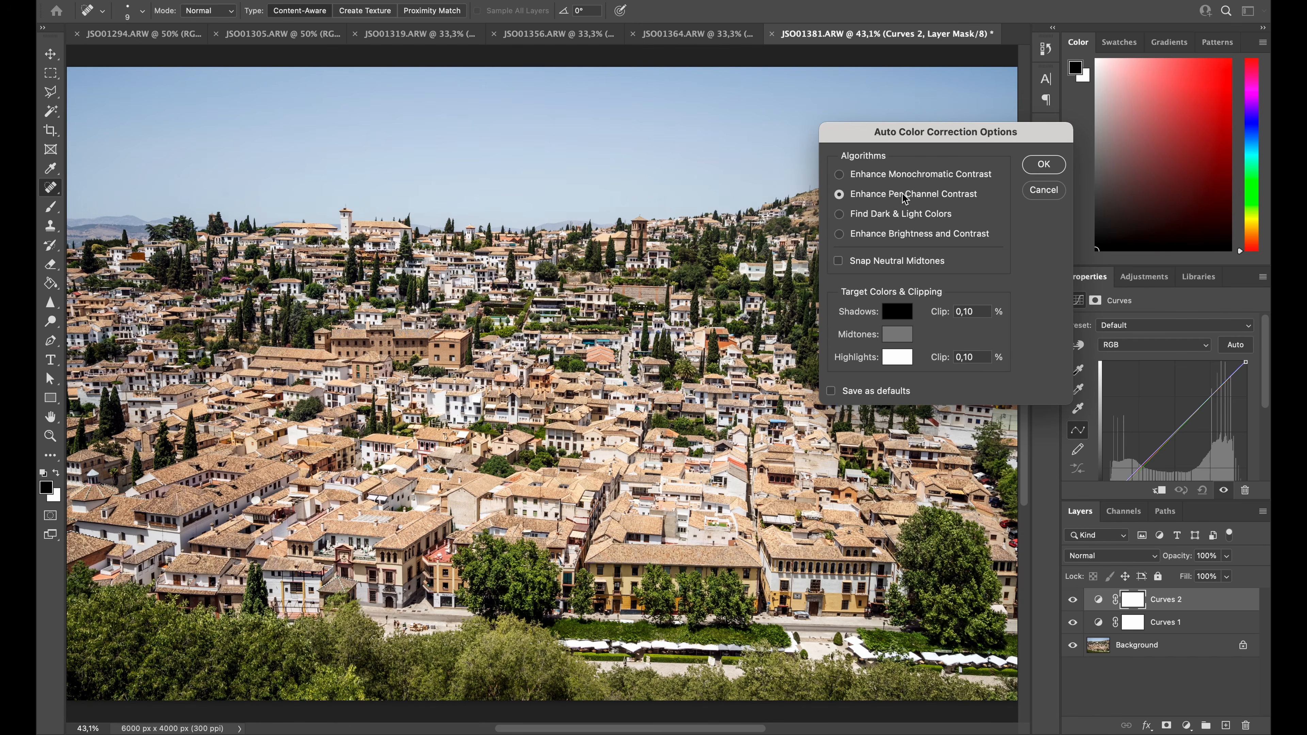
{"action": "left_click", "coordinate": [899, 220]}
{"action": "left_click", "coordinate": [897, 238]}
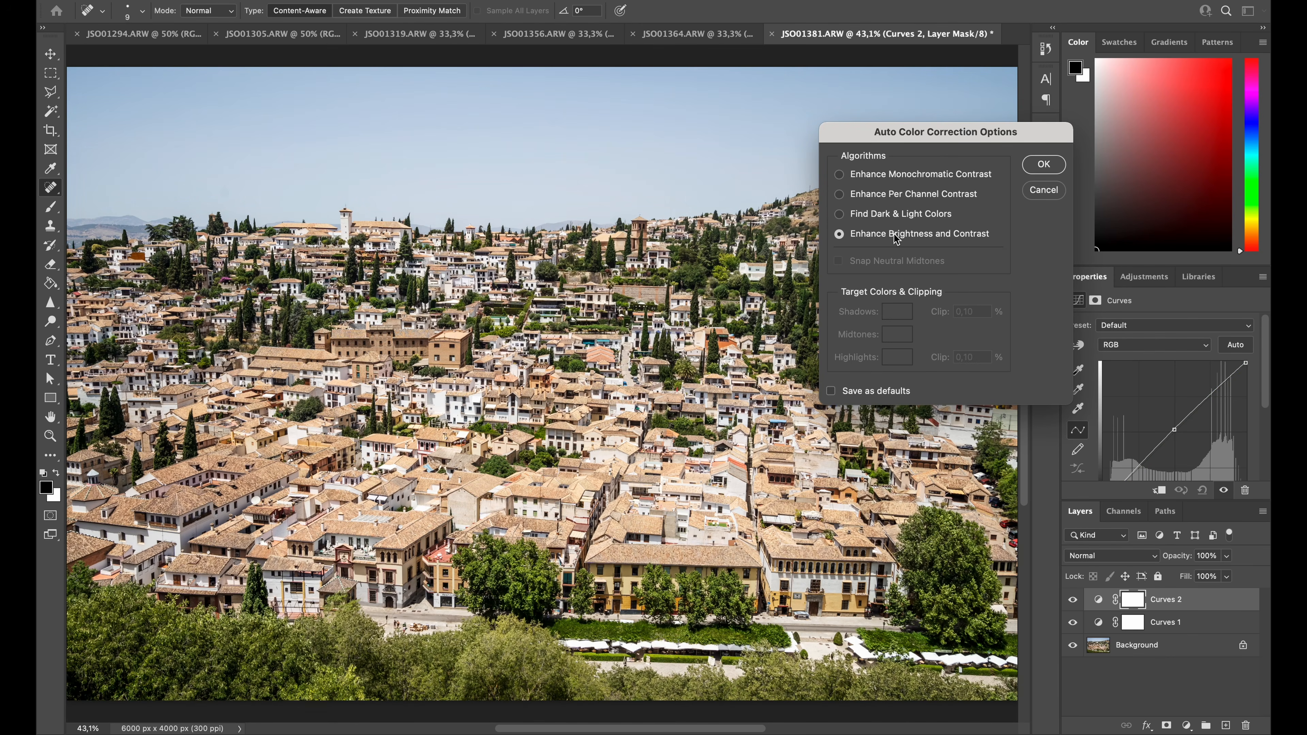
{"action": "left_click", "coordinate": [899, 219]}
{"action": "left_click", "coordinate": [894, 193]}
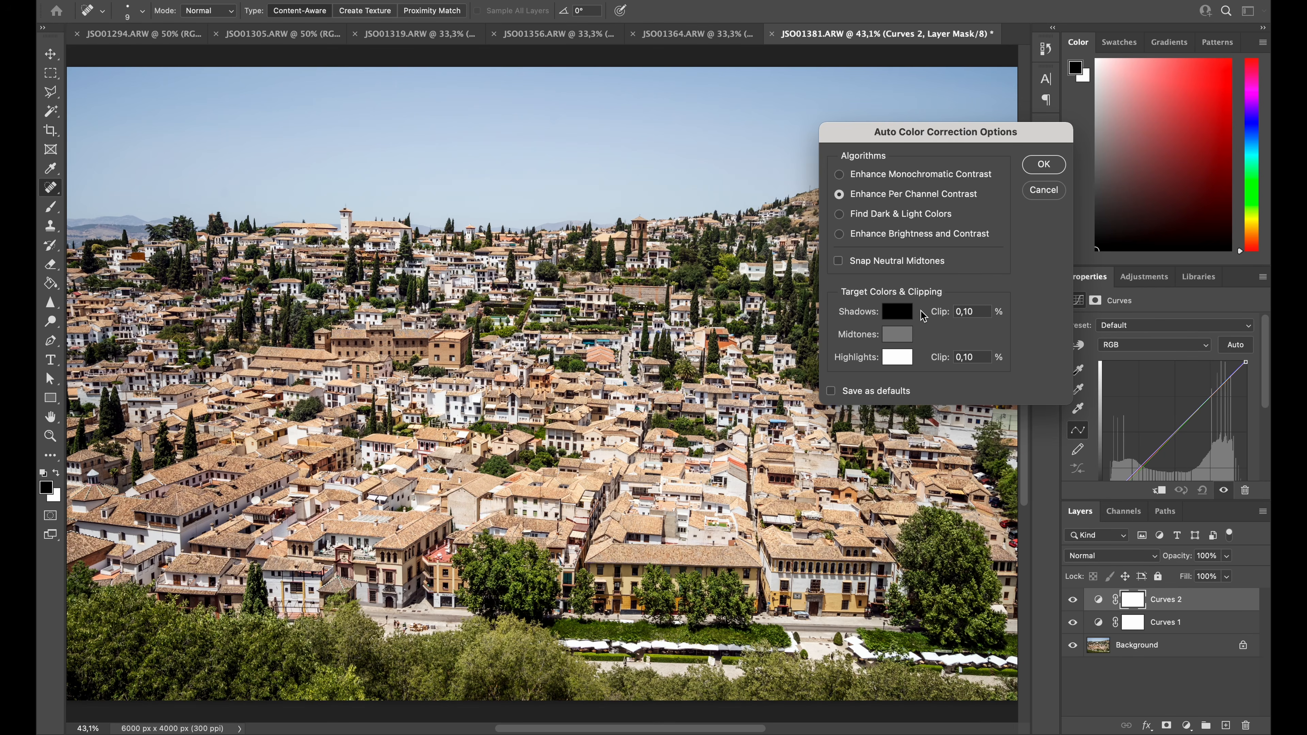
{"action": "left_click", "coordinate": [917, 264]}
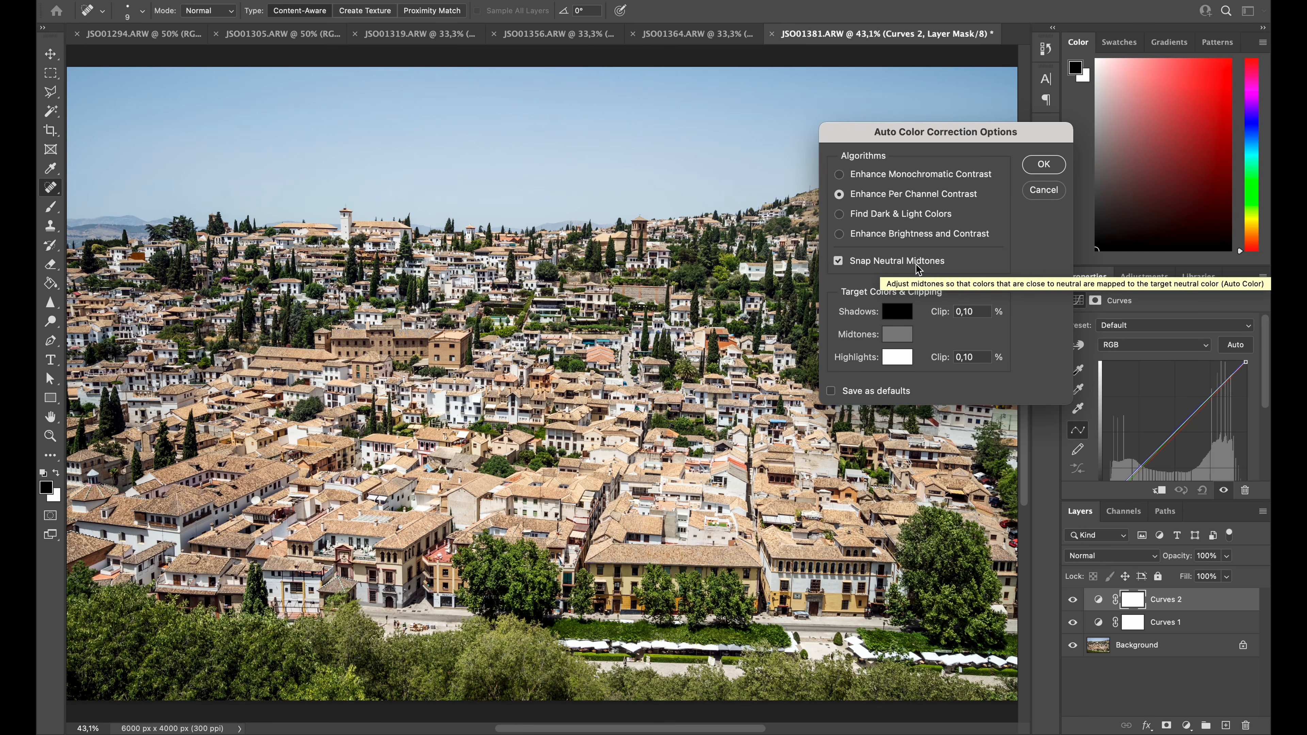
{"action": "left_click", "coordinate": [1042, 172]}
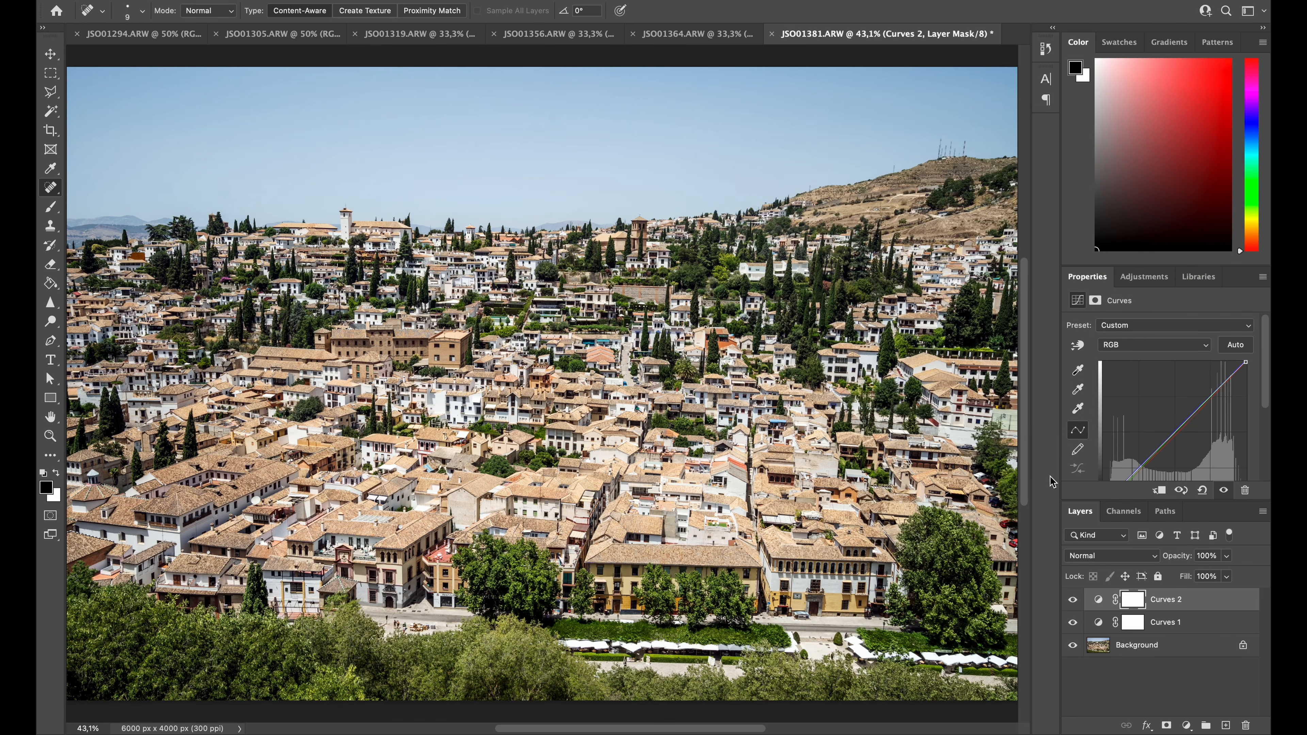
{"action": "left_click", "coordinate": [1072, 604]}
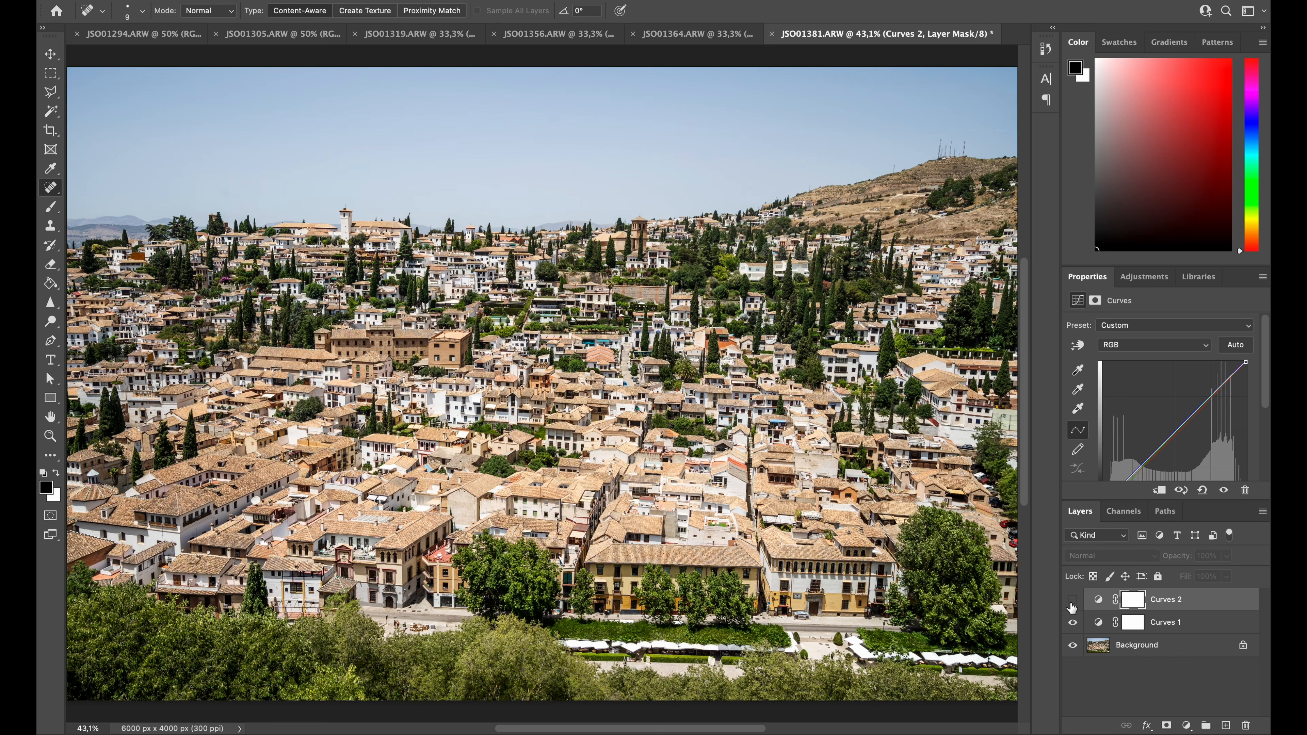
{"action": "left_click", "coordinate": [1072, 606]}
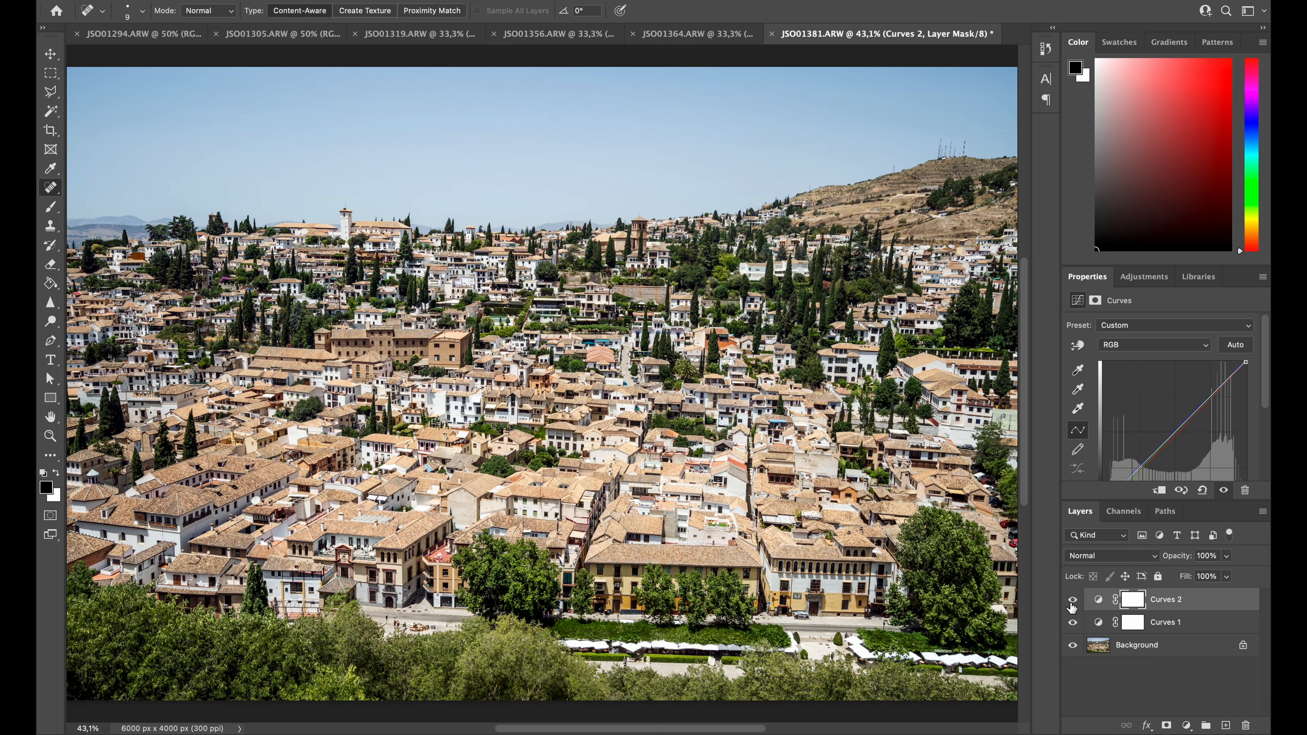
{"action": "left_click", "coordinate": [1072, 608]}
{"action": "left_click", "coordinate": [1072, 610]}
Stamp all visible layers into a new top layer and open it in the Camera Raw Filter
{"action": "key", "text": "alt+shift+super+e"}
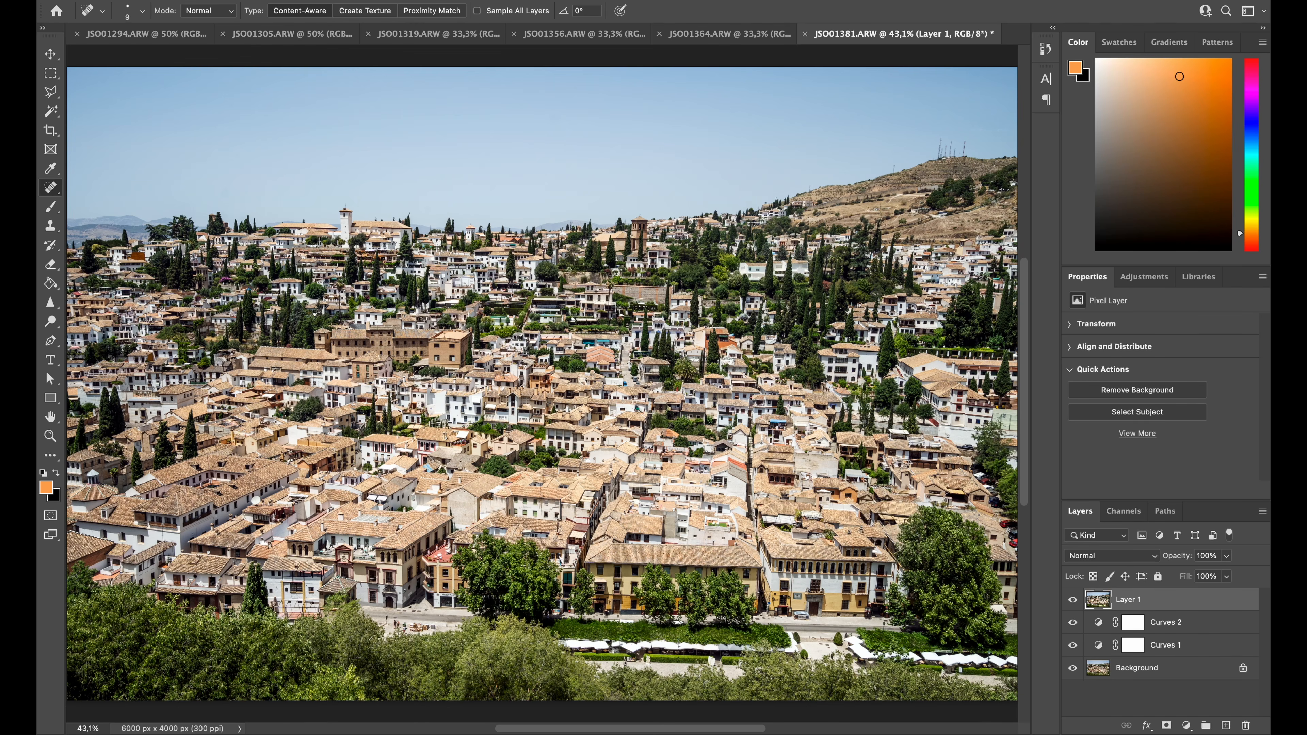
{"action": "left_click", "coordinate": [376, 0]}
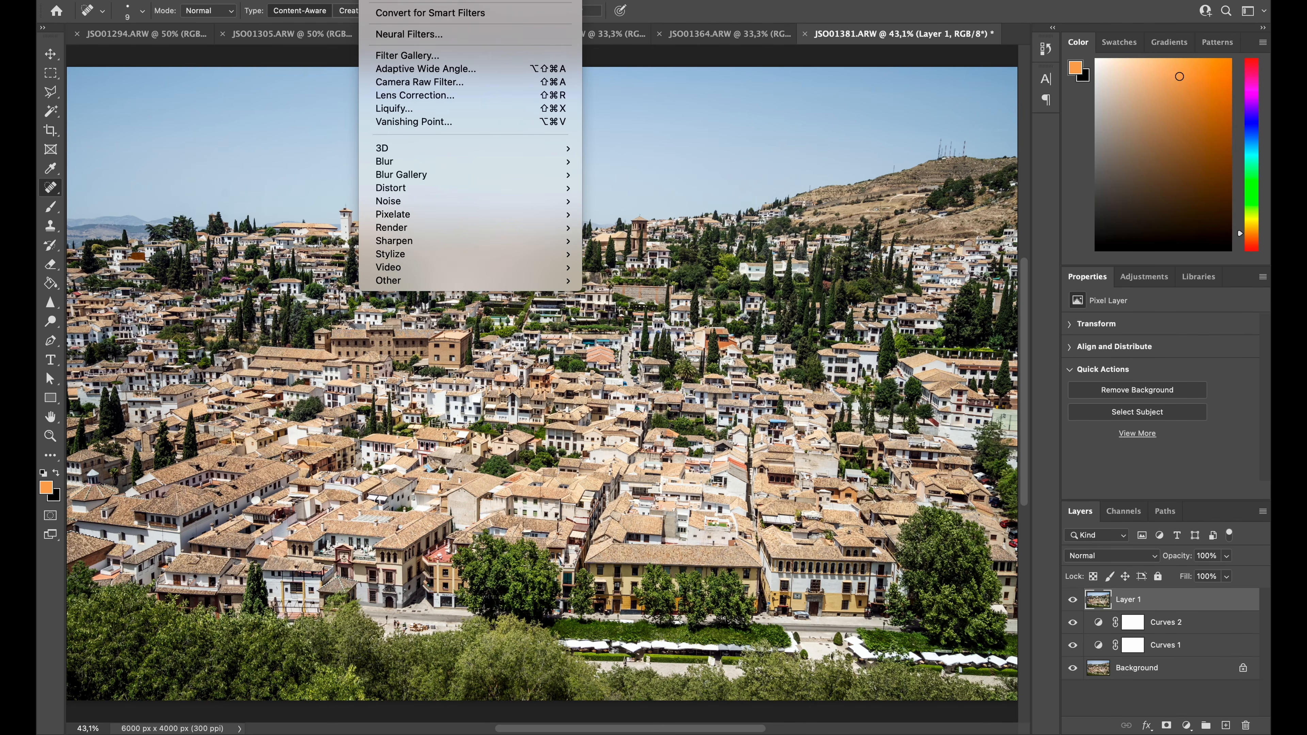
{"action": "left_click", "coordinate": [406, 82]}
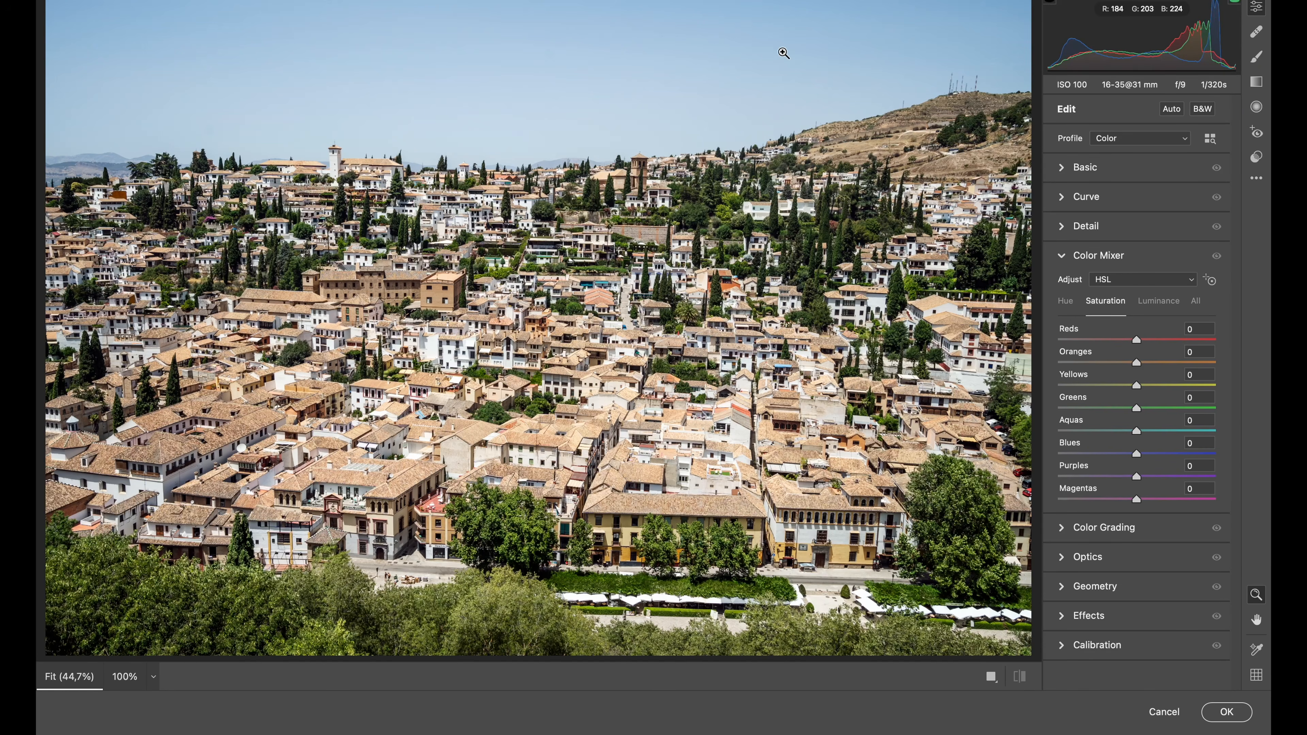
Apply Auto tone settings and Auto white balance to the stamped layer in Camera Raw, and compare the edited photo with the original background
{"action": "left_click", "coordinate": [1172, 114]}
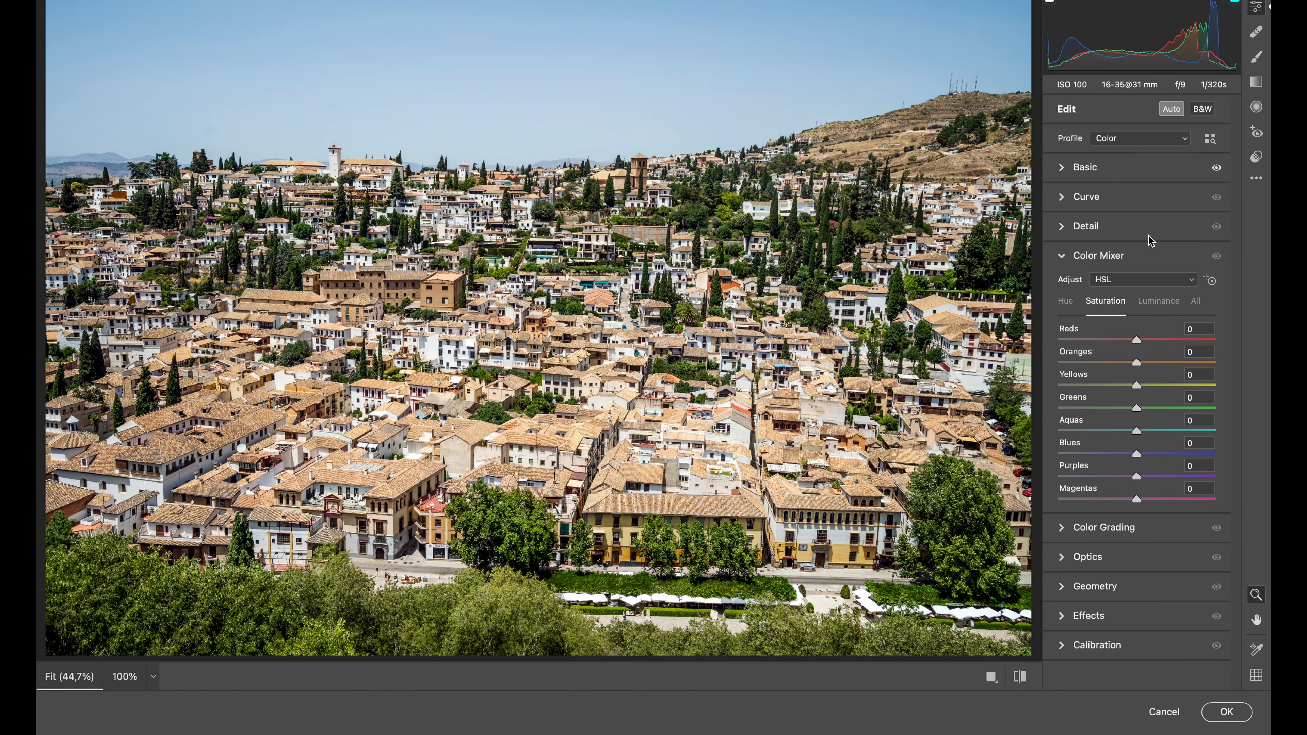
{"action": "left_click", "coordinate": [1108, 165]}
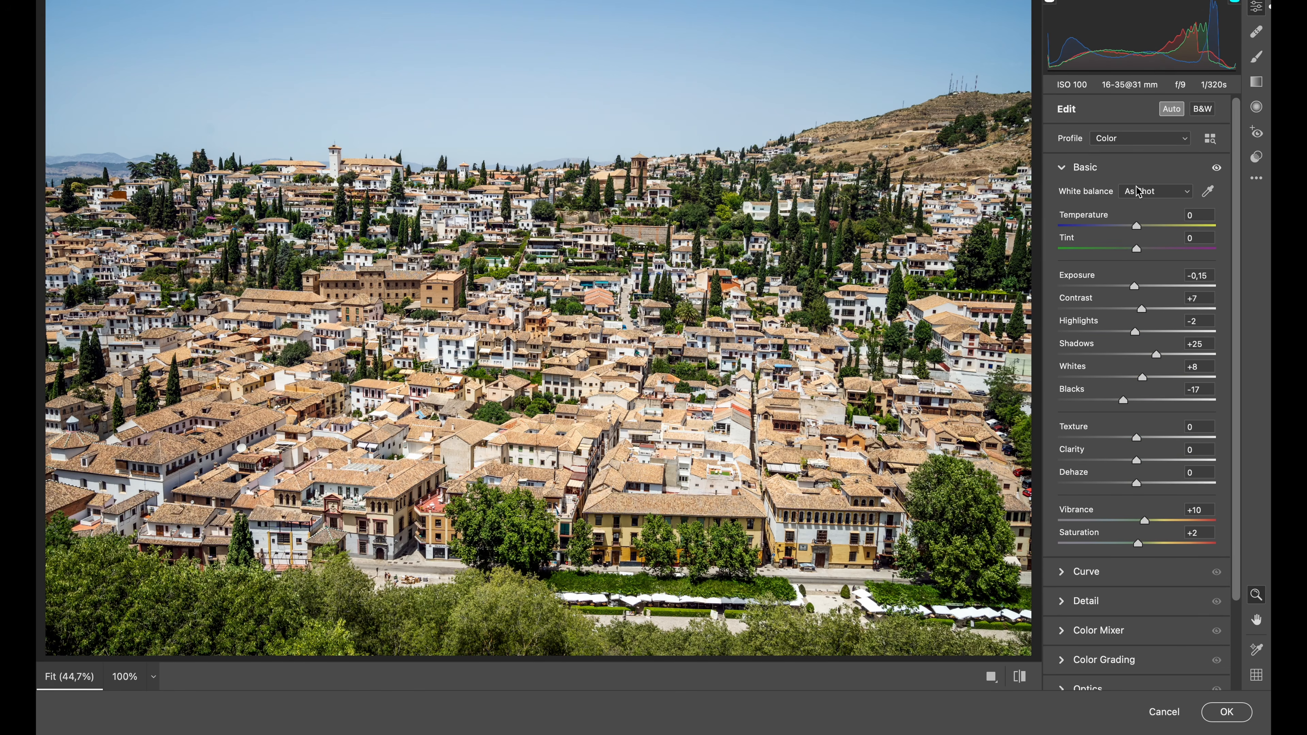
{"action": "left_click", "coordinate": [1140, 195]}
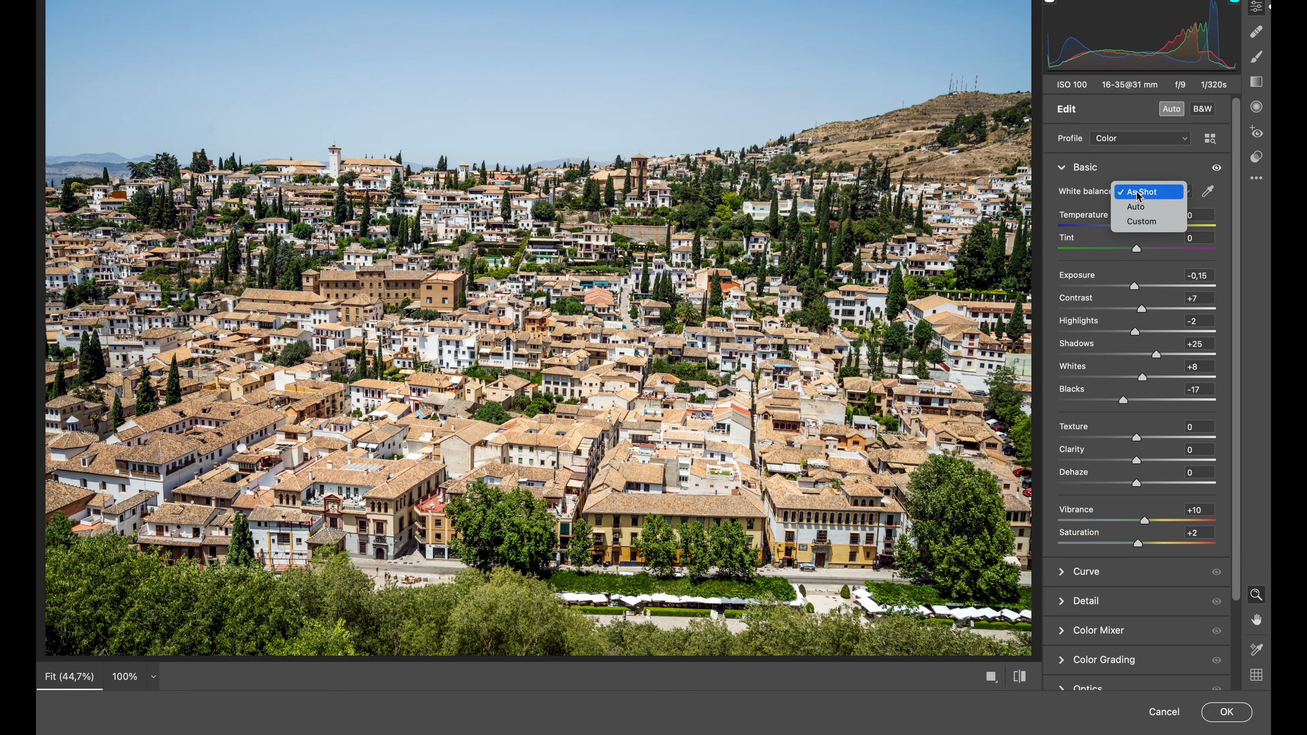
{"action": "left_click", "coordinate": [1137, 207]}
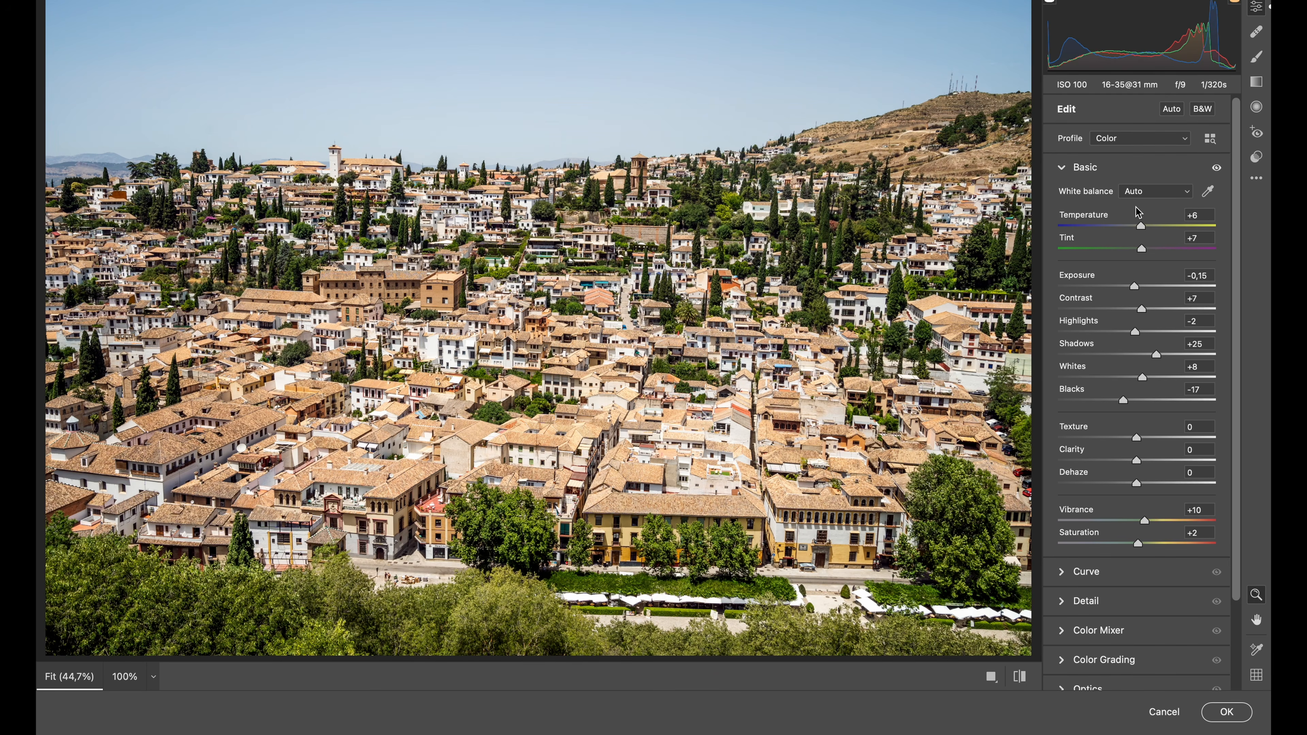
{"action": "left_click", "coordinate": [1226, 713]}
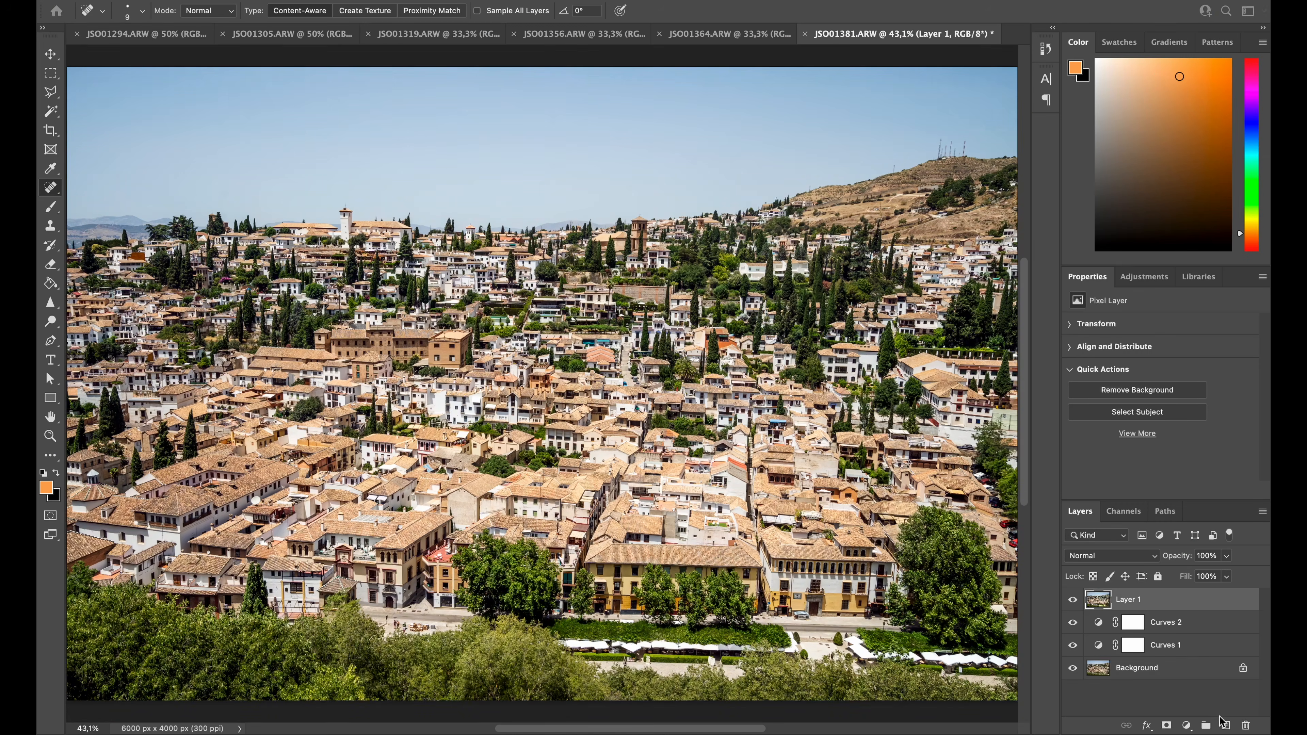
{"action": "left_click", "coordinate": [1072, 600]}
{"action": "left_click", "coordinate": [1072, 601]}
{"action": "left_click_drag", "start_coordinate": [1073, 604], "coordinate": [1074, 654]}
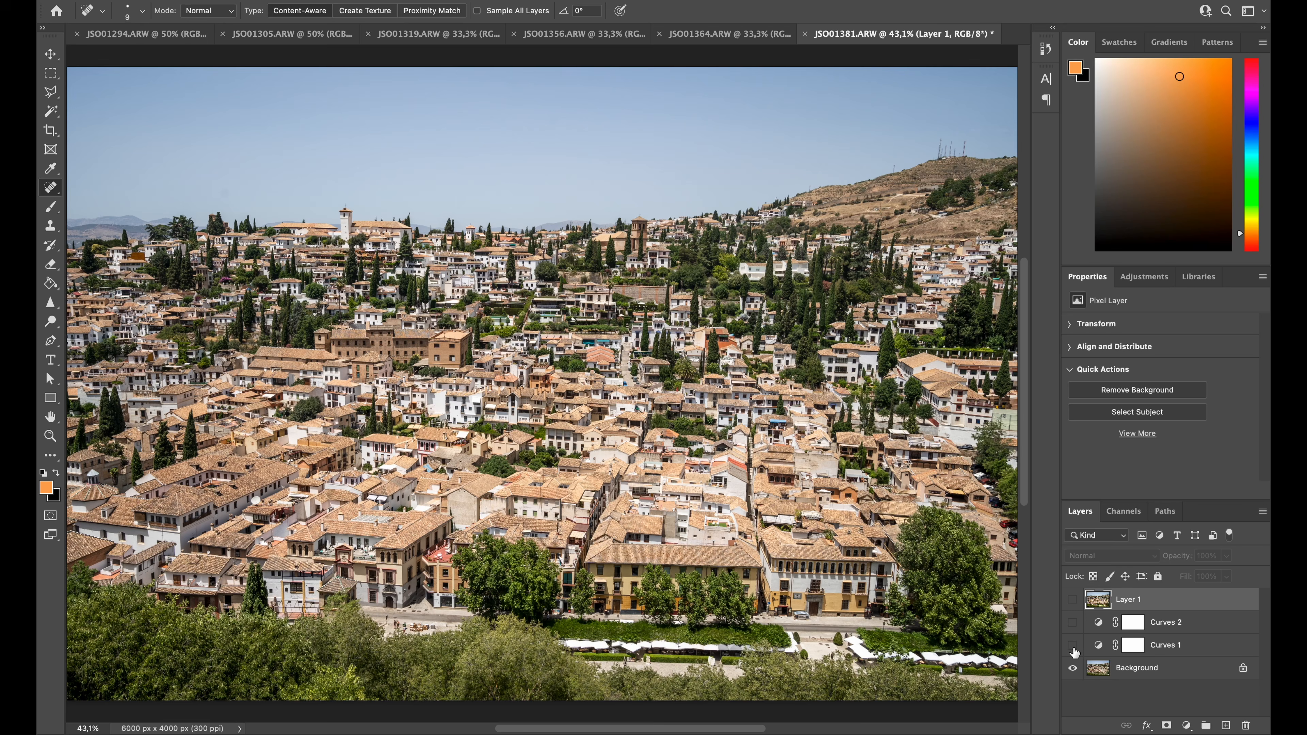
{"action": "left_click_drag", "start_coordinate": [1074, 650], "coordinate": [1074, 612]}
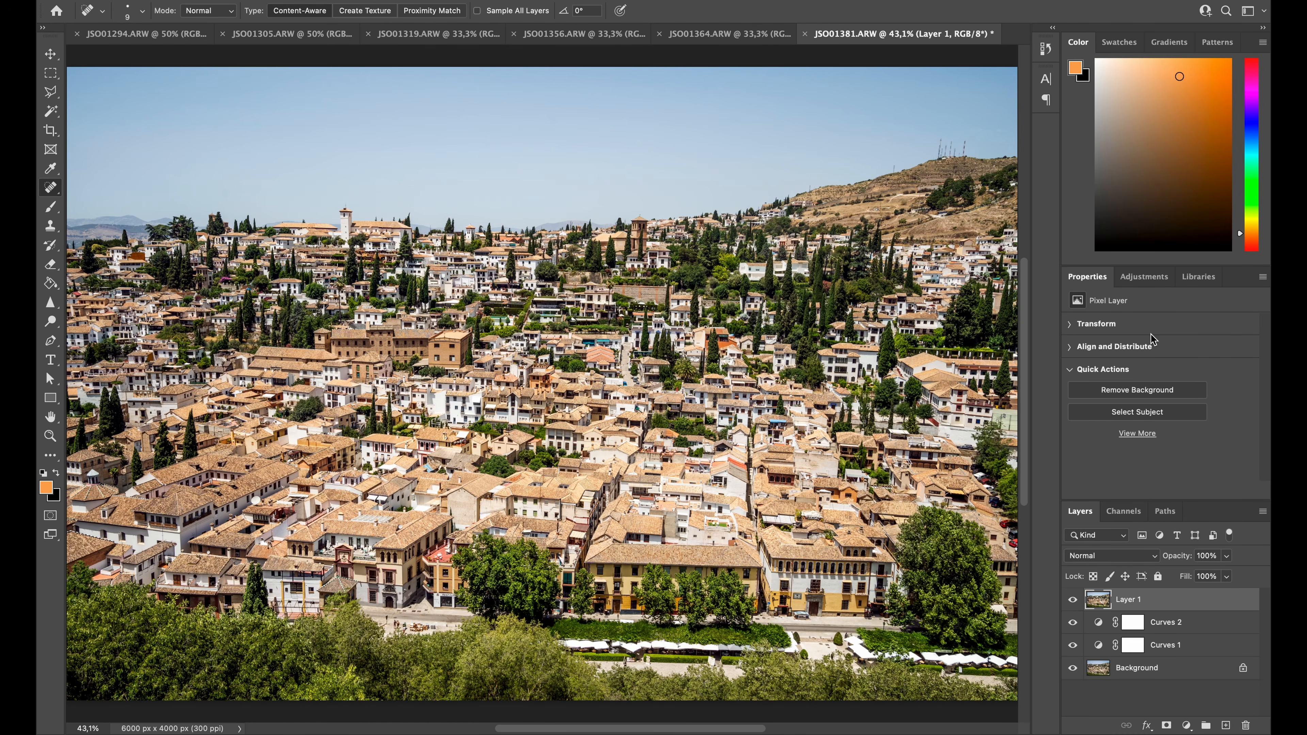
Add a Vibrance adjustment layer above the stamped layer and slightly raise its vibrance and saturation
{"action": "left_click", "coordinate": [1143, 280]}
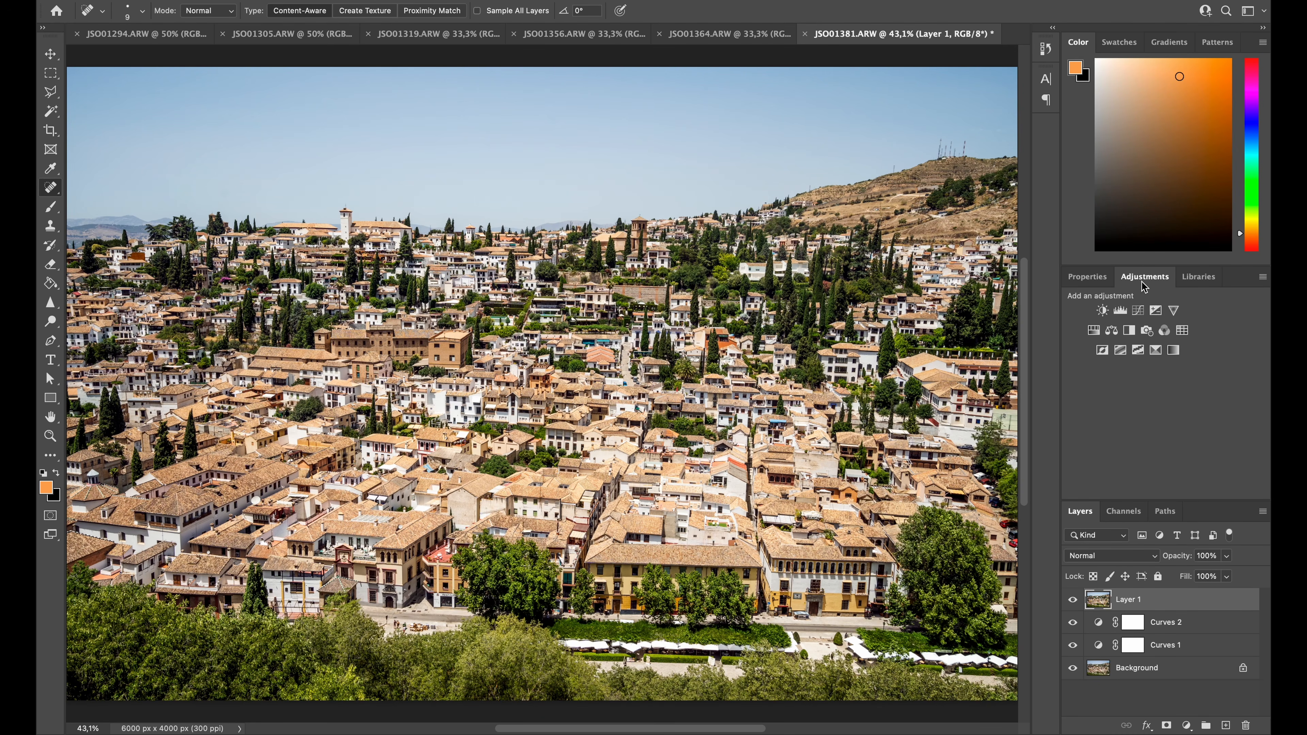
{"action": "left_click", "coordinate": [1175, 311]}
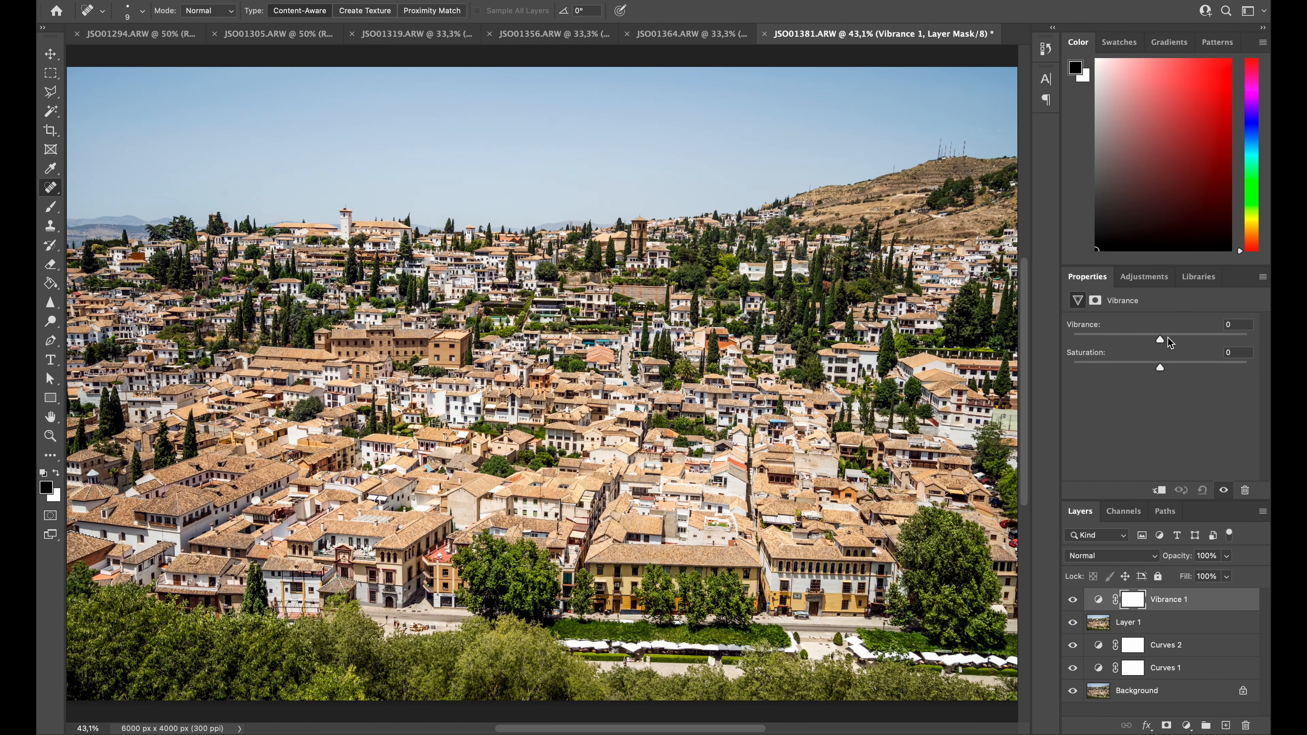
{"action": "left_click", "coordinate": [1167, 340]}
{"action": "left_click", "coordinate": [1164, 363]}
Stamp all visible layers into a new top layer and apply a Color Lookup with the 3D LUT Kodak 5218 Kodak 2383 (by Adobe).cube
{"action": "key", "text": "ctrl+alt+shift+e"}
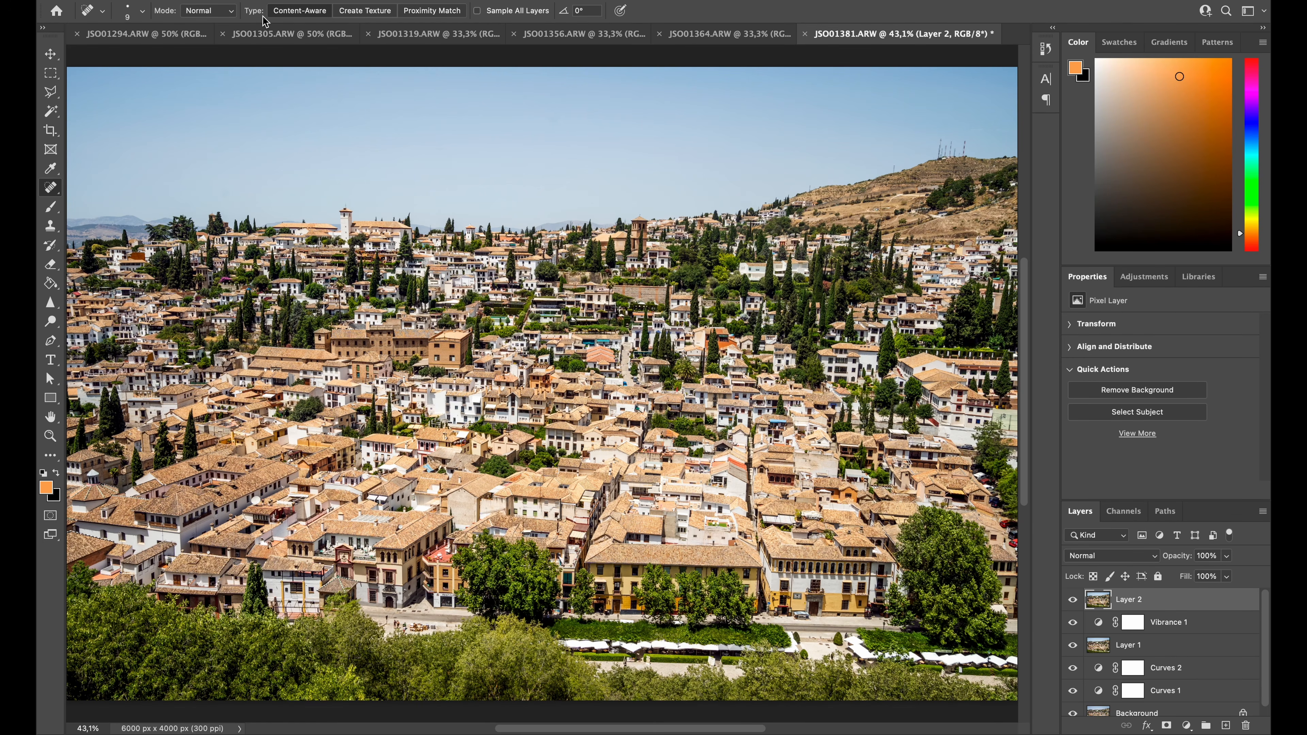
{"action": "left_click", "coordinate": [212, 0]}
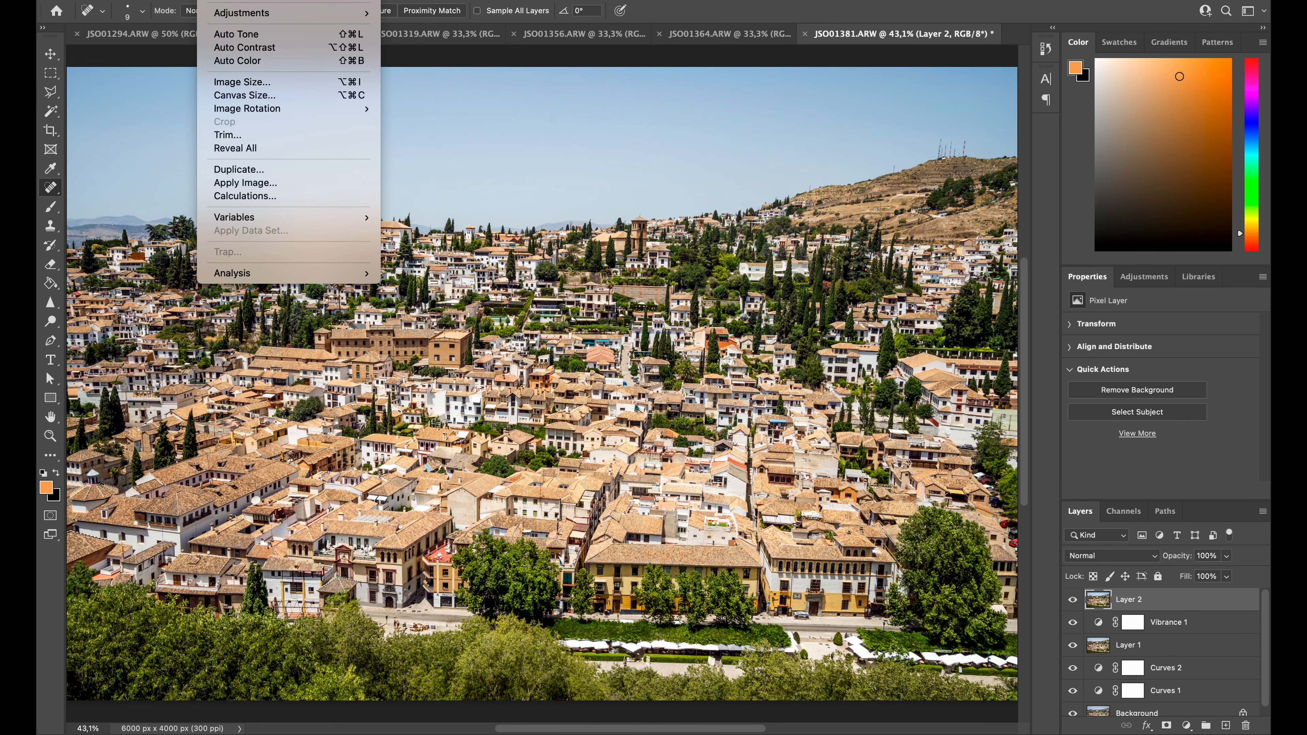
{"action": "mouse_move", "coordinate": [248, 13]}
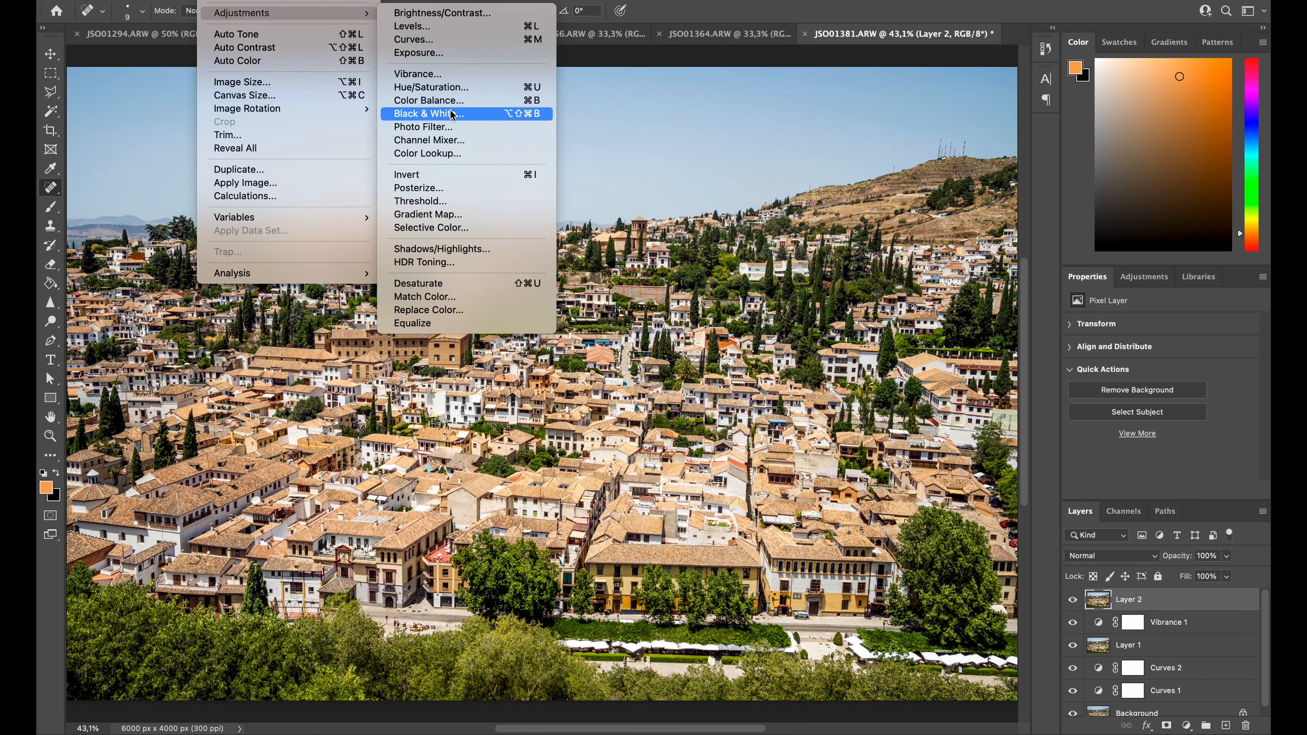
{"action": "left_click", "coordinate": [441, 153]}
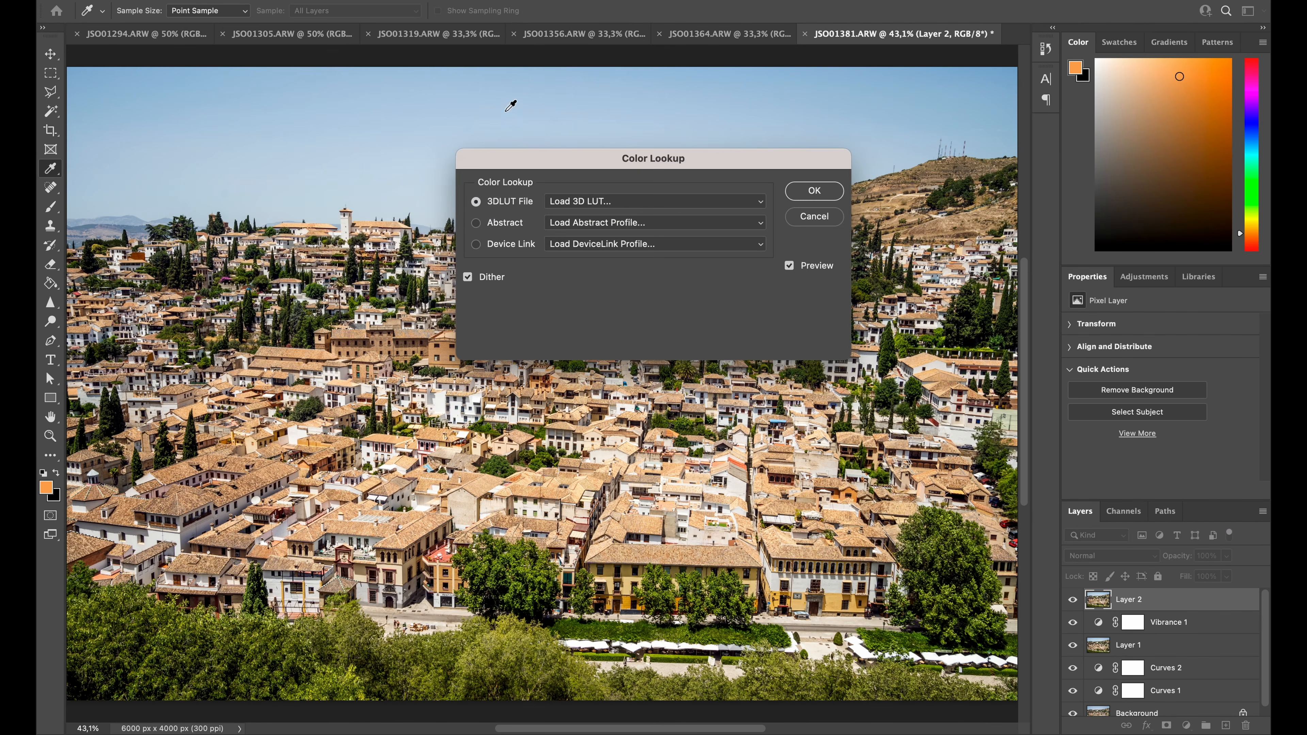
{"action": "left_click", "coordinate": [581, 201]}
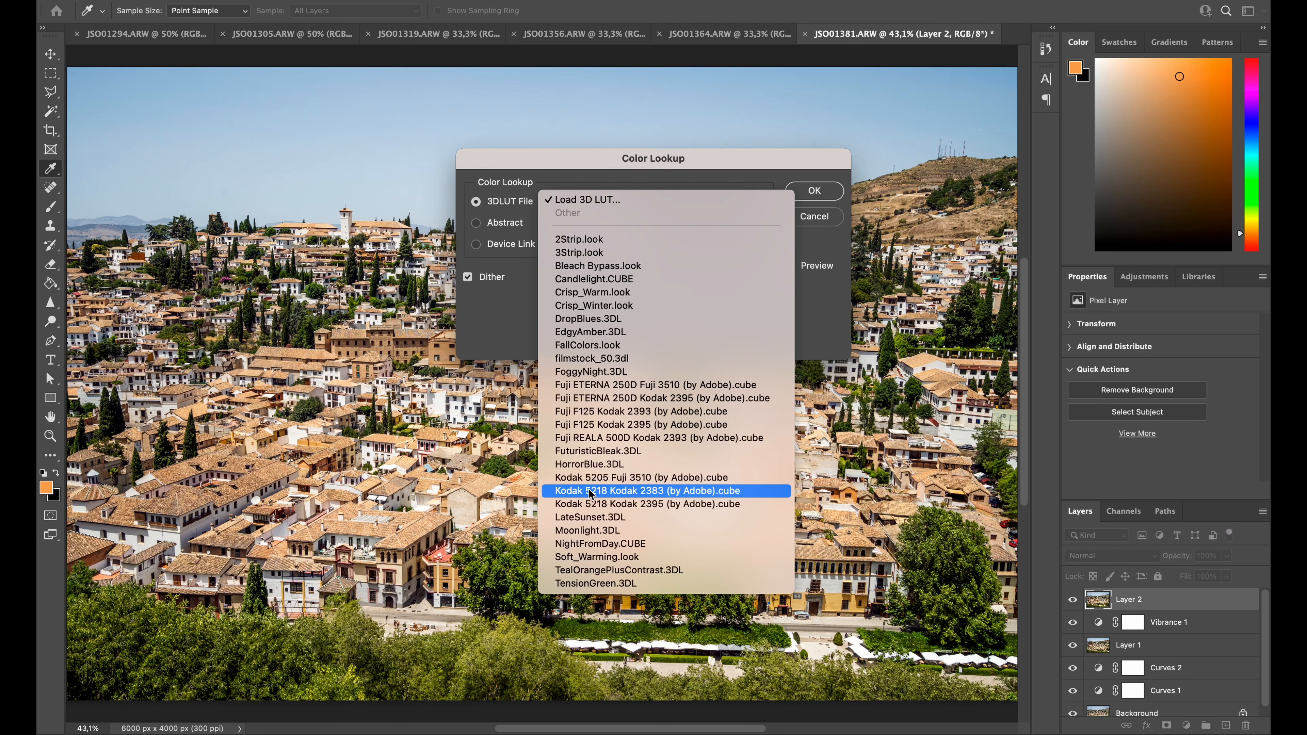
{"action": "left_click", "coordinate": [619, 492]}
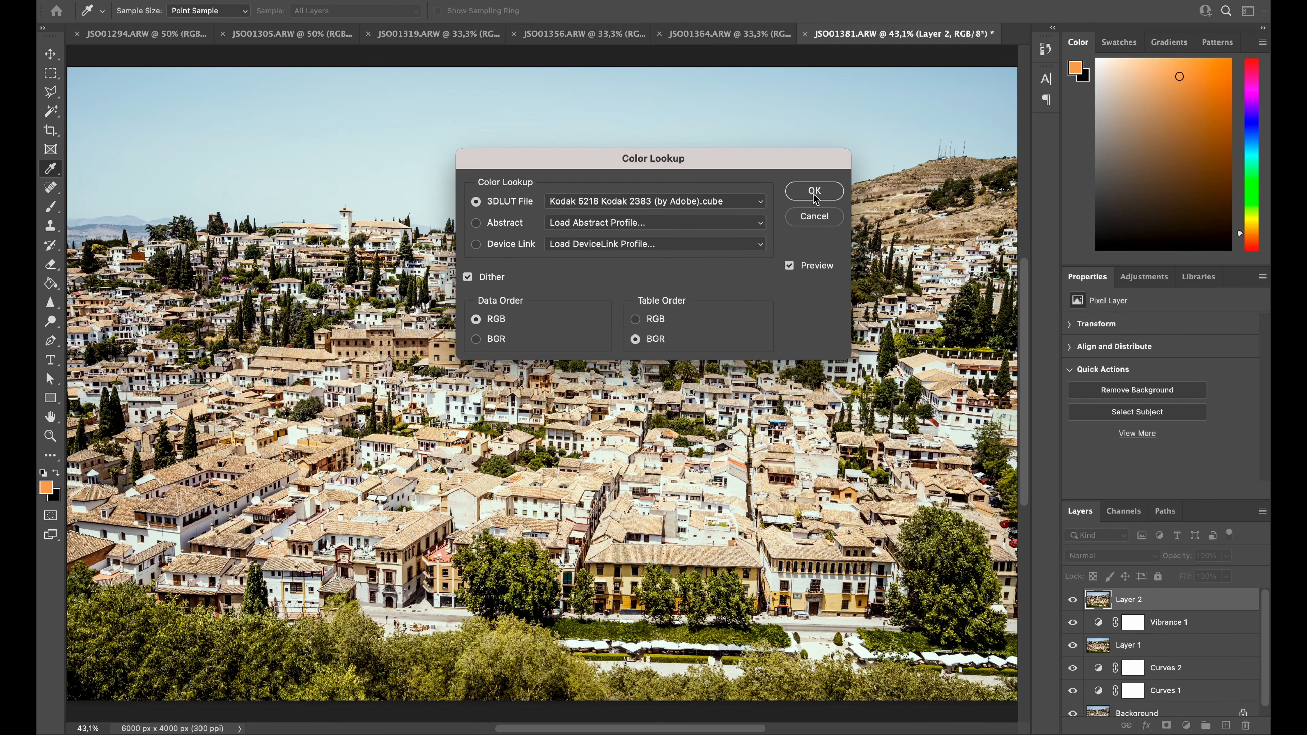
{"action": "left_click", "coordinate": [813, 191]}
{"action": "key", "text": "j"}
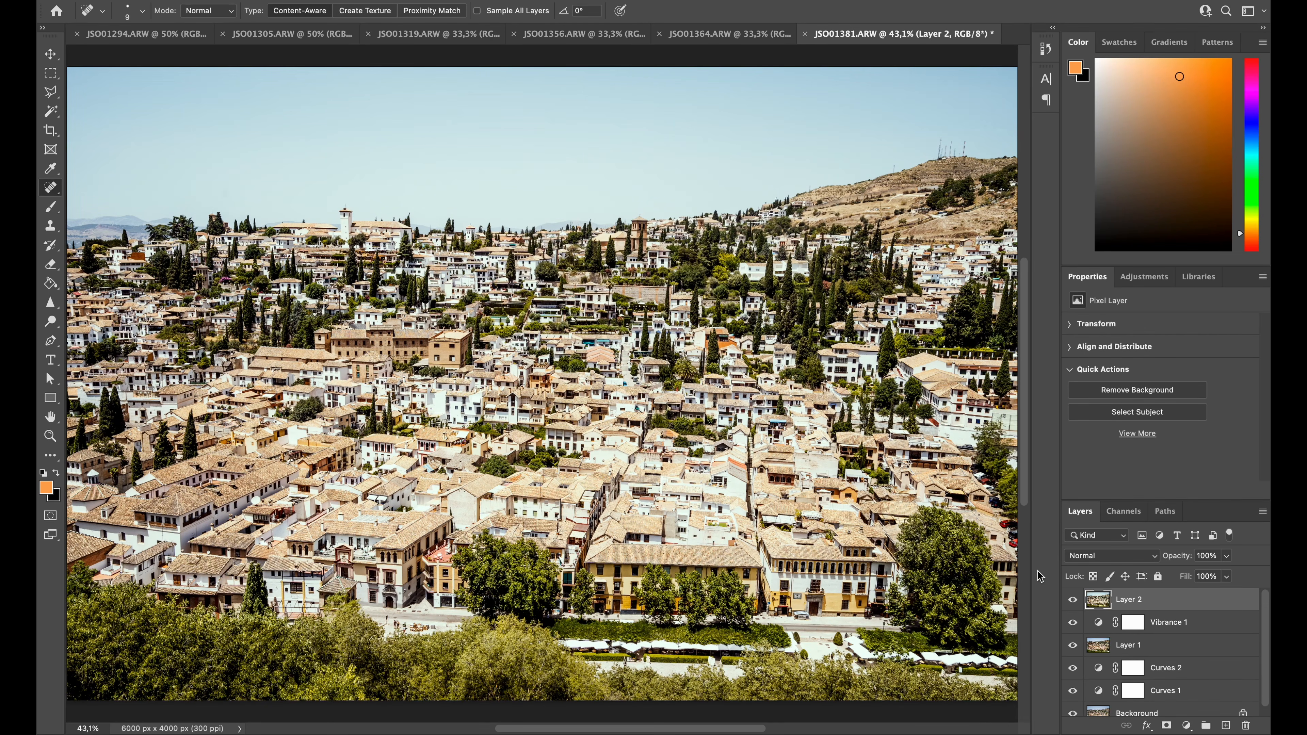
Set the color lookup layer's opacity to 30%, compare the photo with and without it, and stamp all visible layers into a new top layer
{"action": "left_click", "coordinate": [1072, 600]}
{"action": "key", "text": "3"}
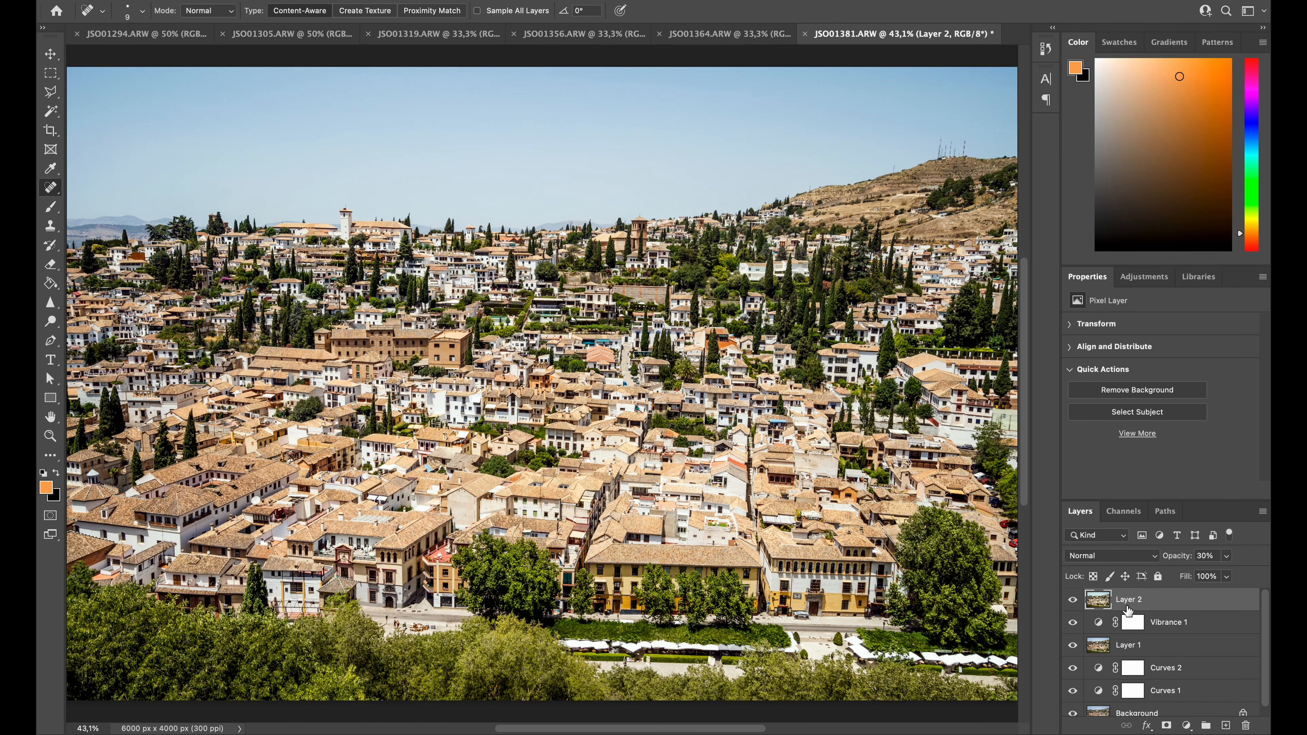
{"action": "left_click", "coordinate": [1073, 600]}
{"action": "left_click", "coordinate": [1074, 600]}
{"action": "key", "text": "super+alt+shift+e"}
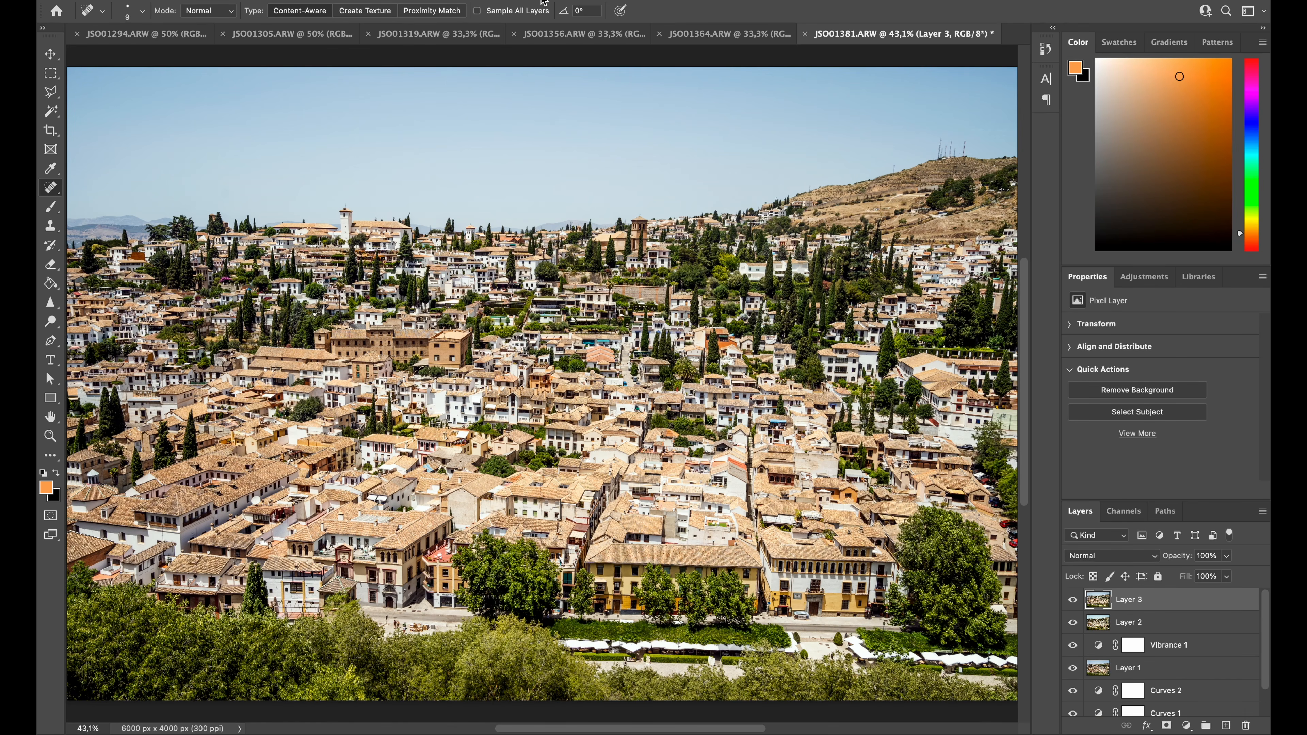
Start a Sky Replacement on the stamped layer and try the second Blue Skies preset, with thin wispy clouds
{"action": "left_click", "coordinate": [178, 0]}
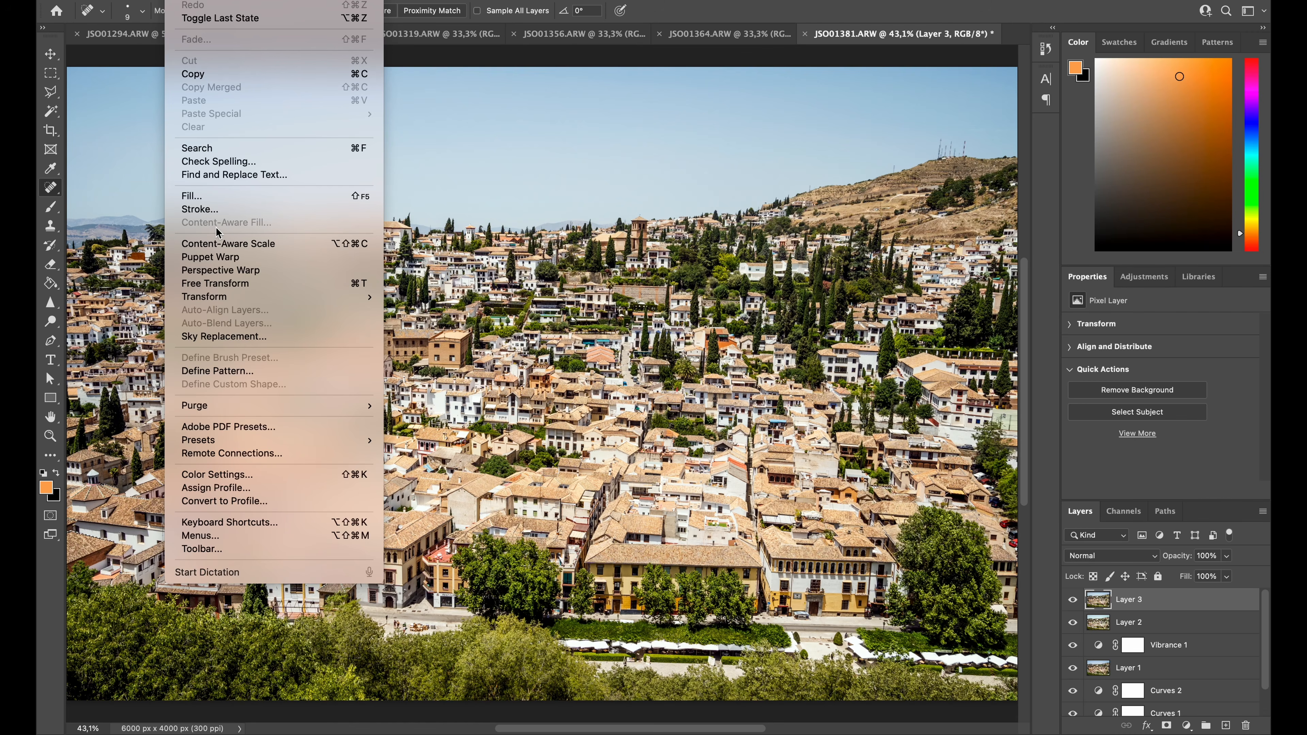
{"action": "left_click", "coordinate": [235, 336]}
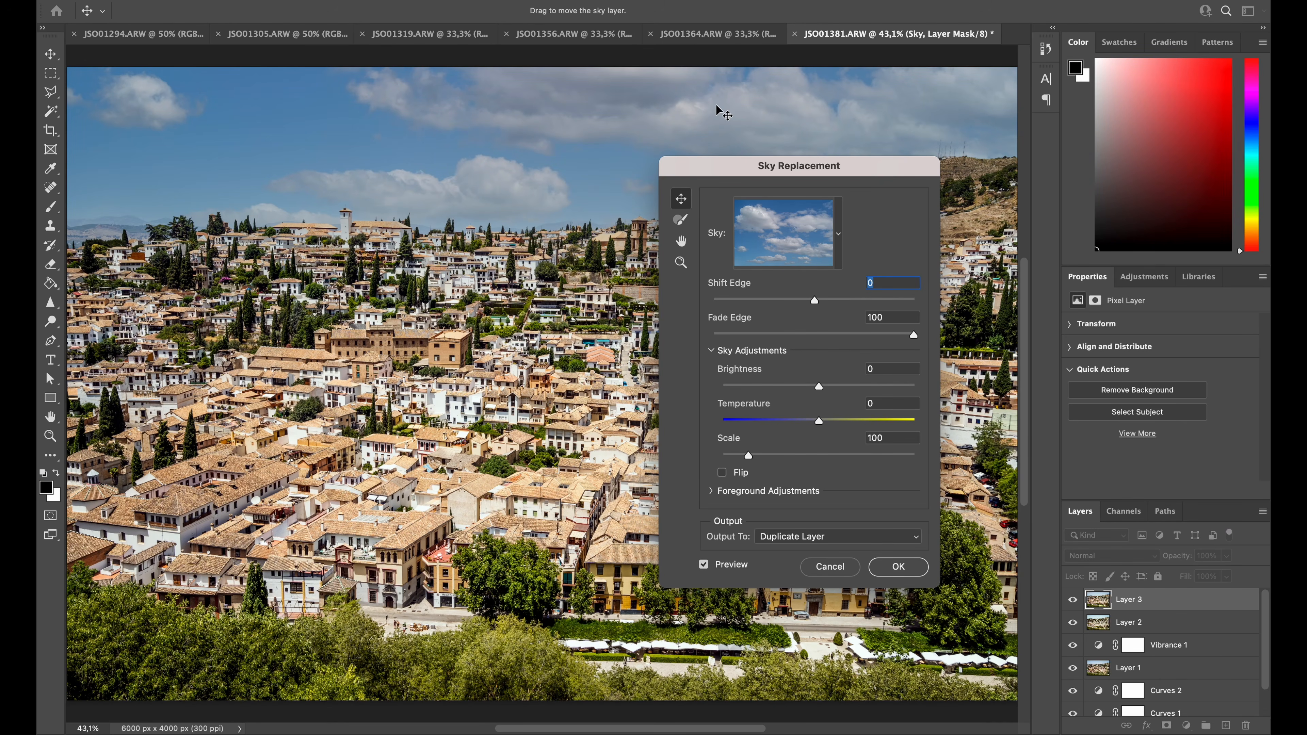
{"action": "left_click_drag", "start_coordinate": [820, 171], "coordinate": [983, 217]}
{"action": "left_click", "coordinate": [951, 273]}
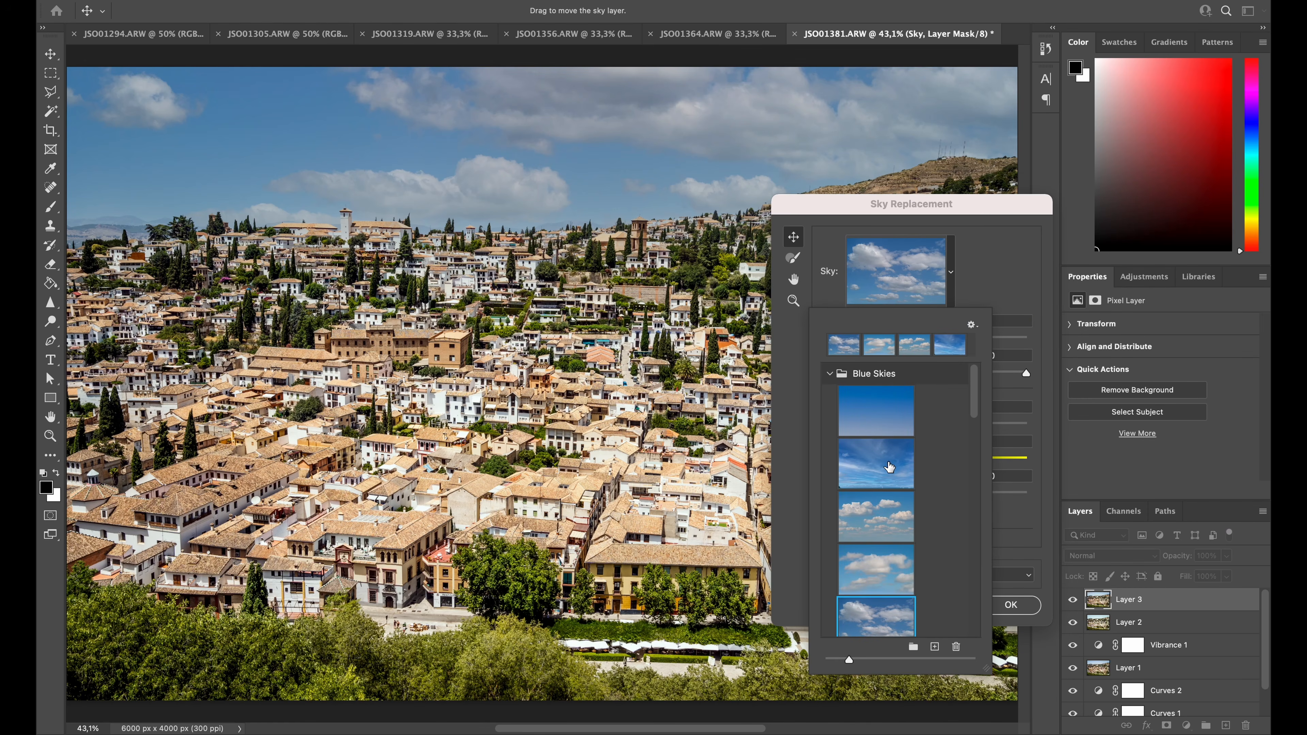
{"action": "left_click", "coordinate": [884, 464]}
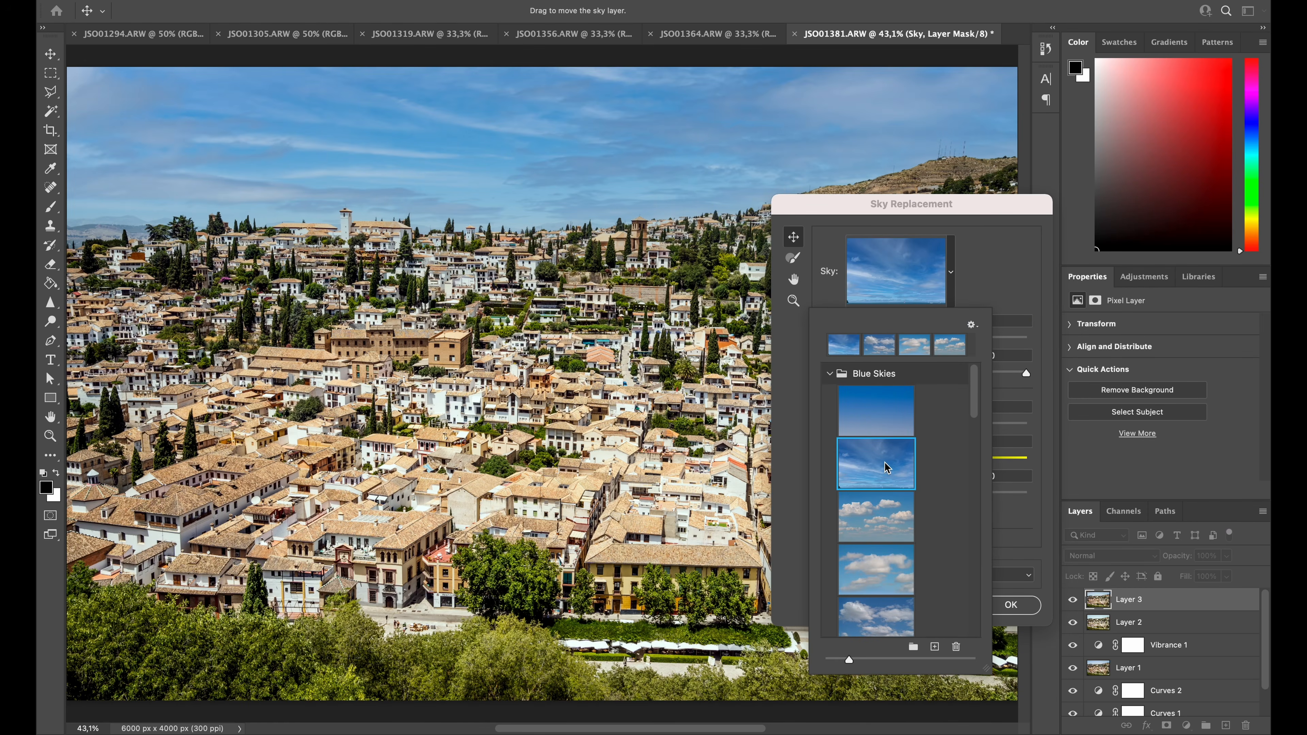
Choose the pink-orange sunset sky in the Spectacular group and output the sky replacement to a duplicate layer
{"action": "left_click_drag", "start_coordinate": [976, 404], "coordinate": [975, 508]}
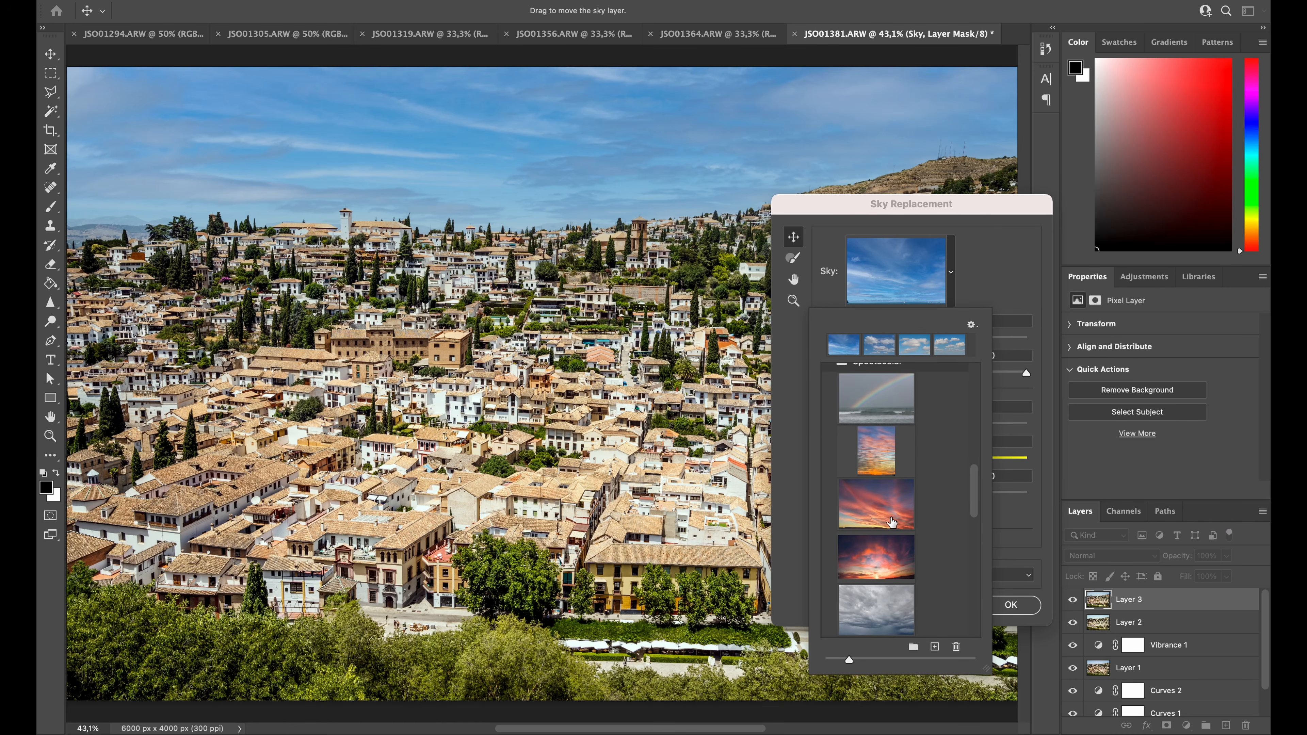
{"action": "left_click", "coordinate": [882, 511]}
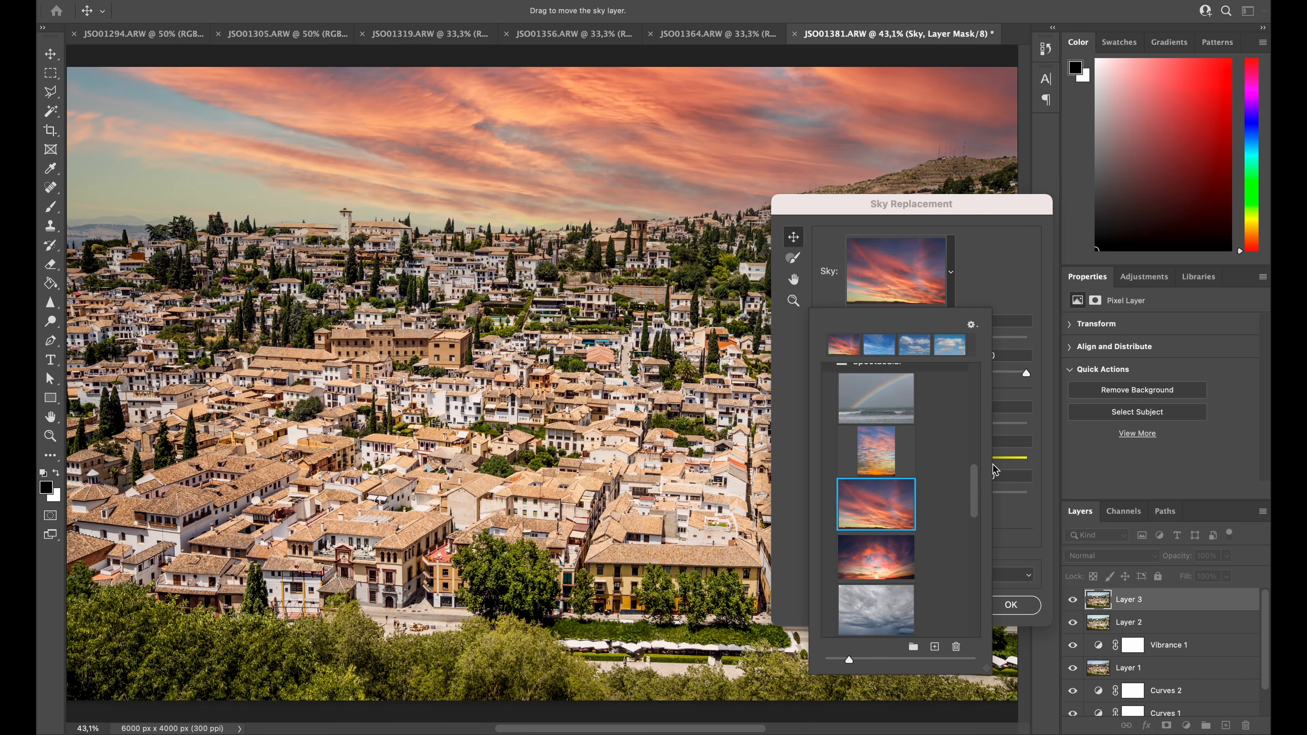
{"action": "left_click", "coordinate": [1002, 283]}
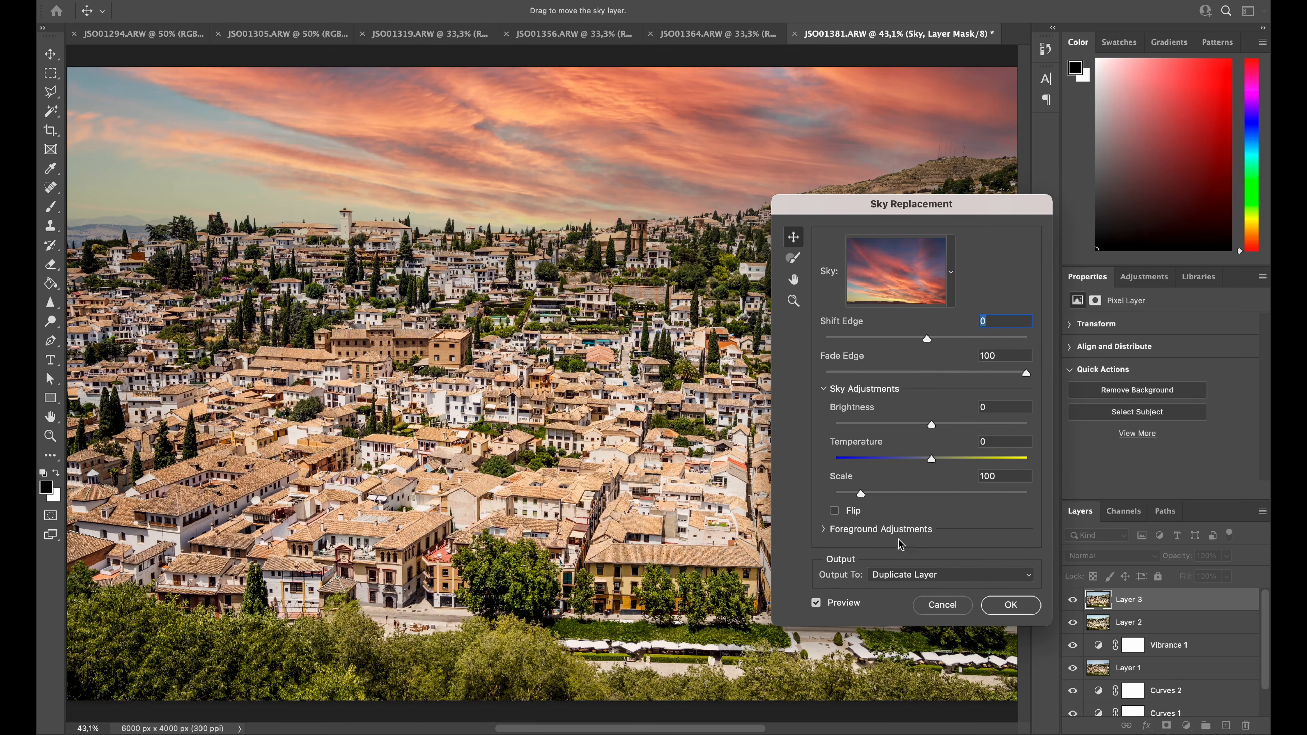
{"action": "left_click", "coordinate": [899, 575]}
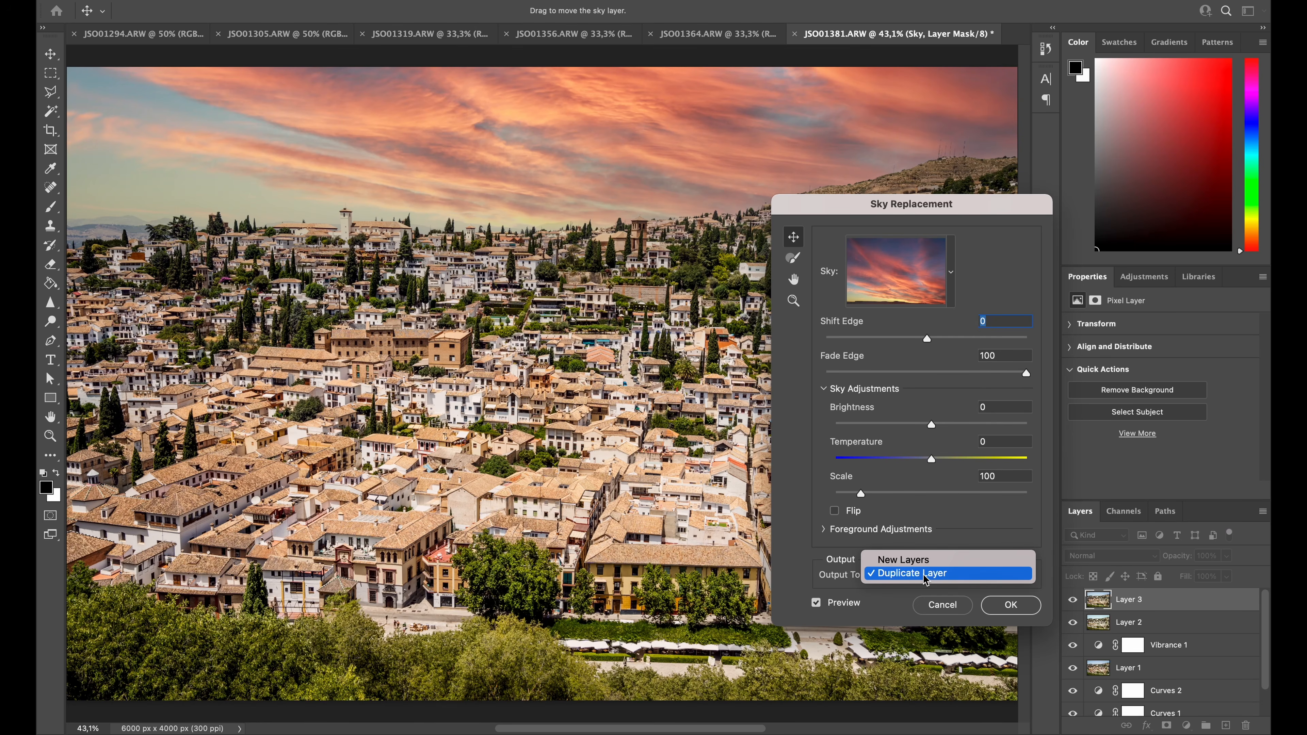
{"action": "left_click", "coordinate": [923, 574]}
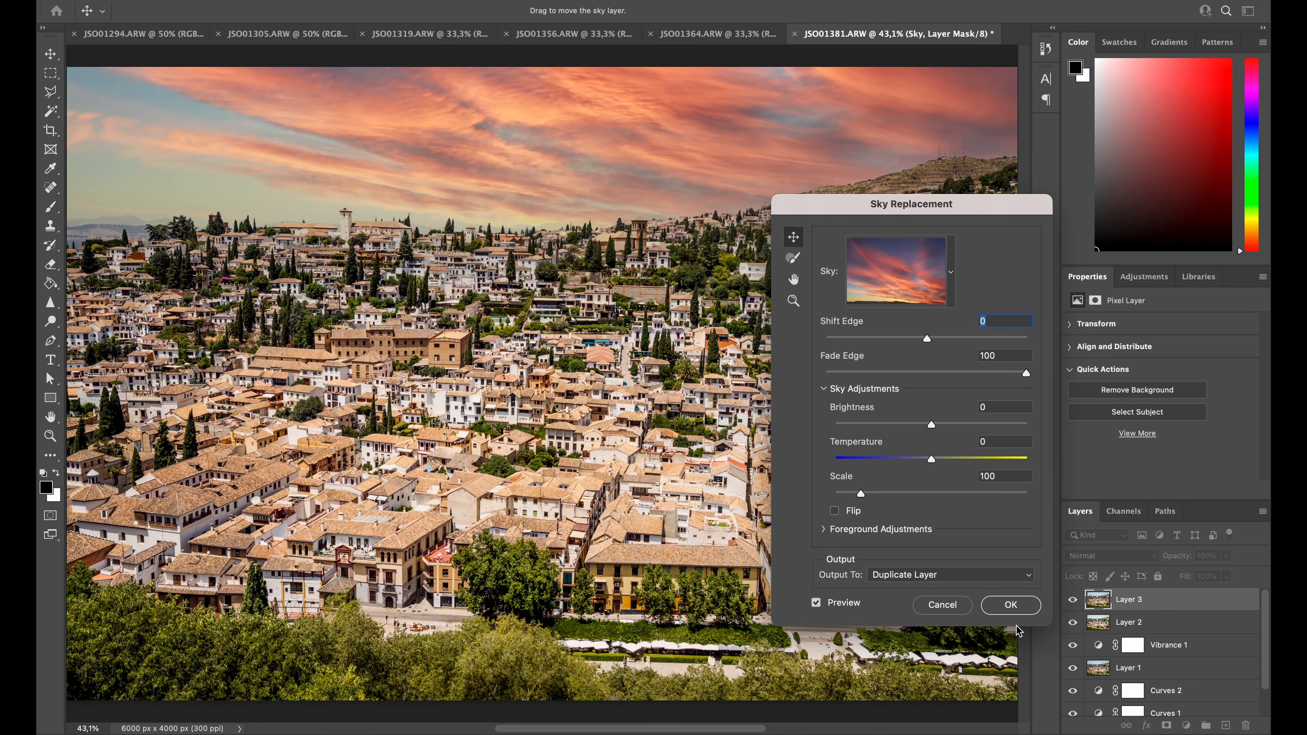
{"action": "left_click", "coordinate": [1012, 607]}
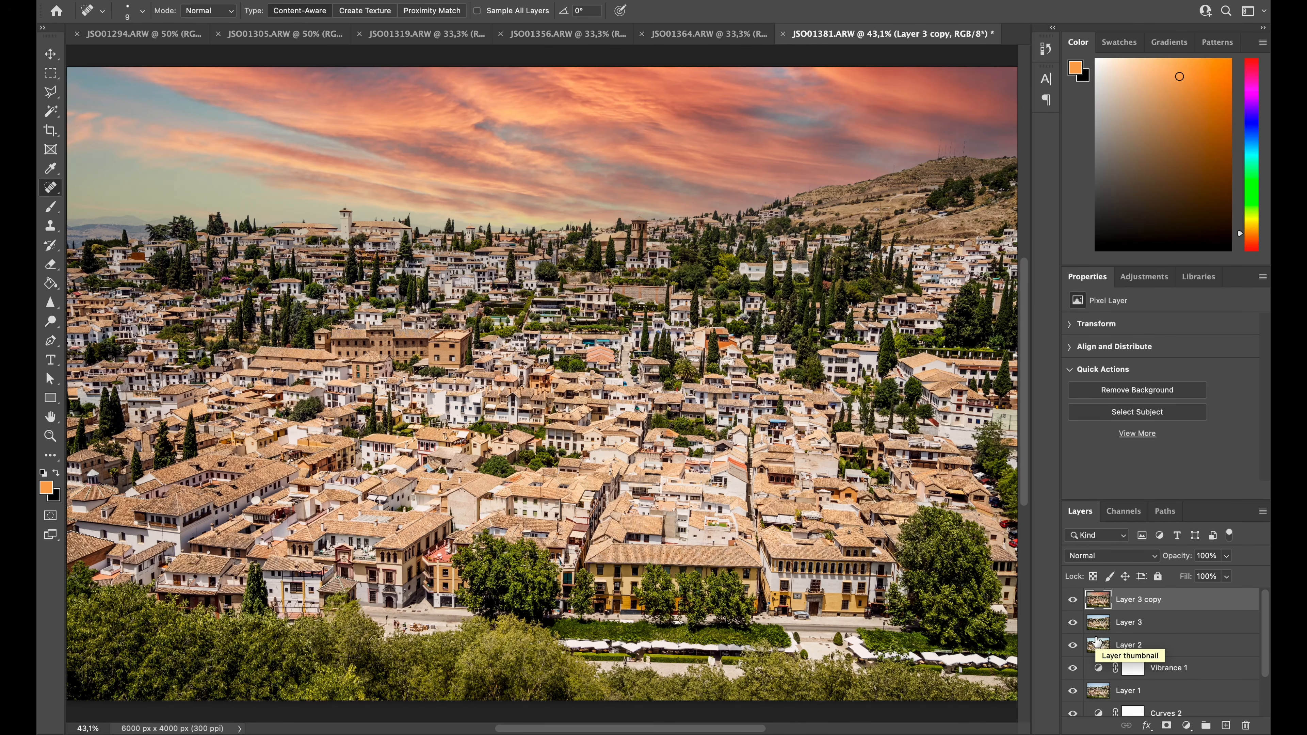
Set the sky-replaced layer's opacity to 40% and stamp all visible layers into a new top layer
{"action": "key", "text": "2"}
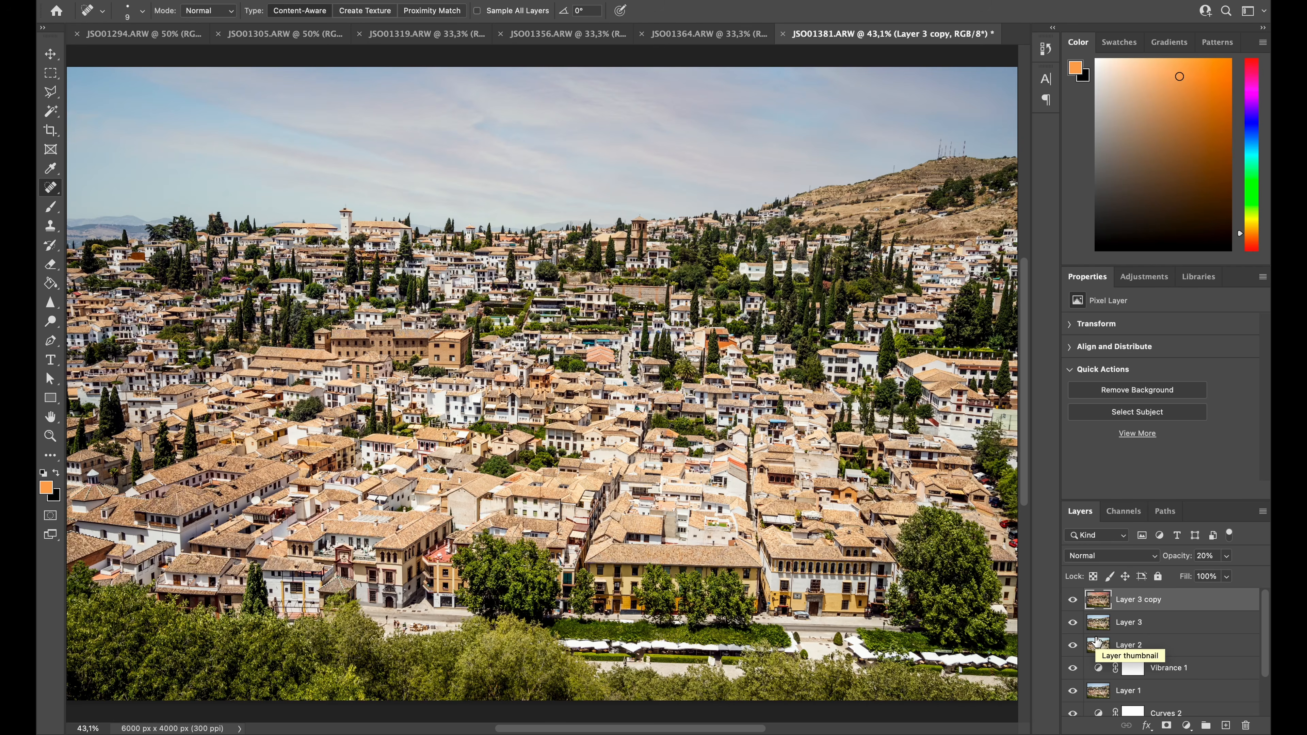
{"action": "key", "text": "4"}
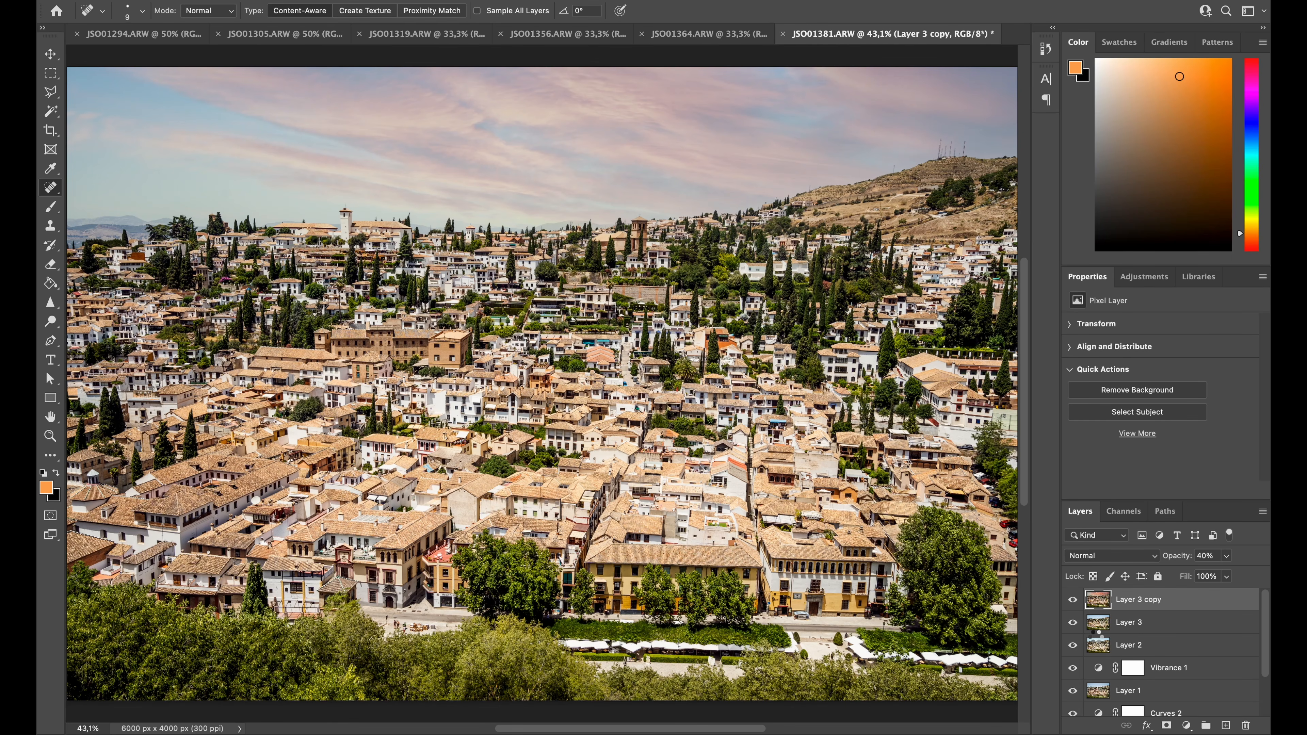
{"action": "key", "text": "super+alt+shift+e"}
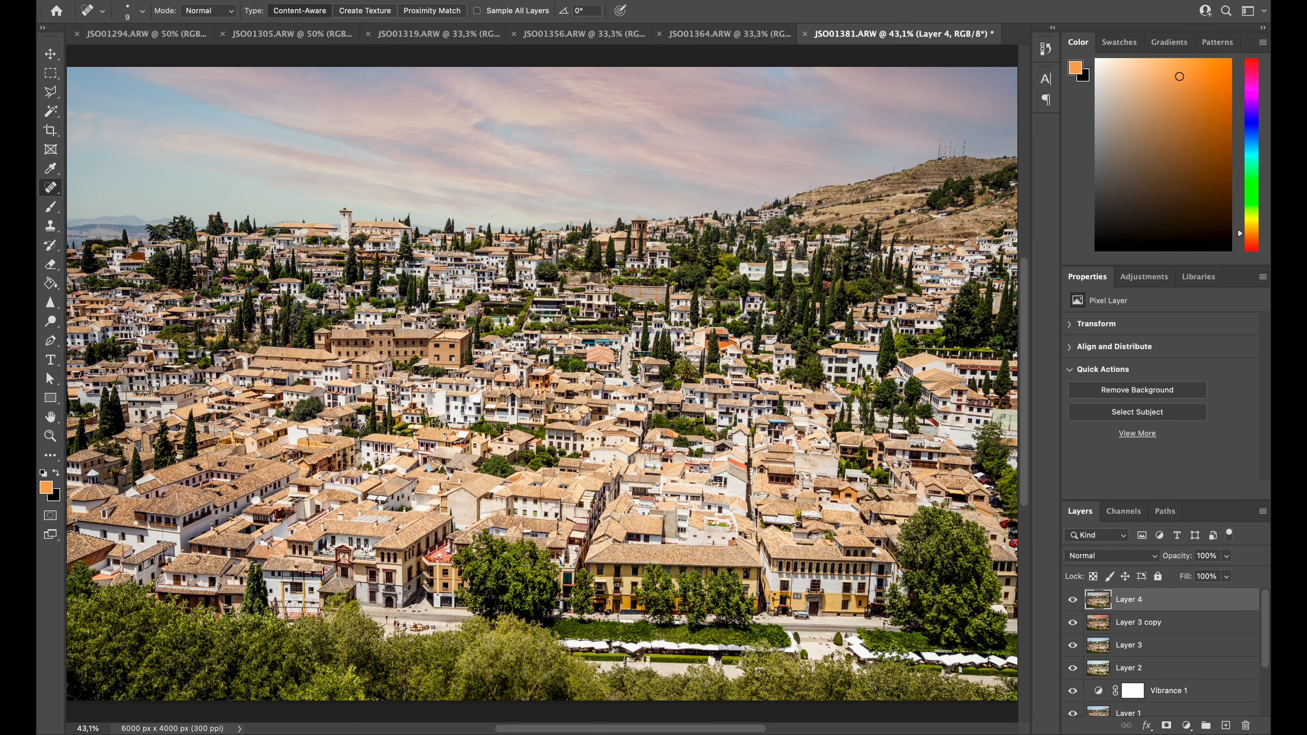
Apply Auto Tone to the new stamped layer
{"action": "left_click", "coordinate": [217, 1]}
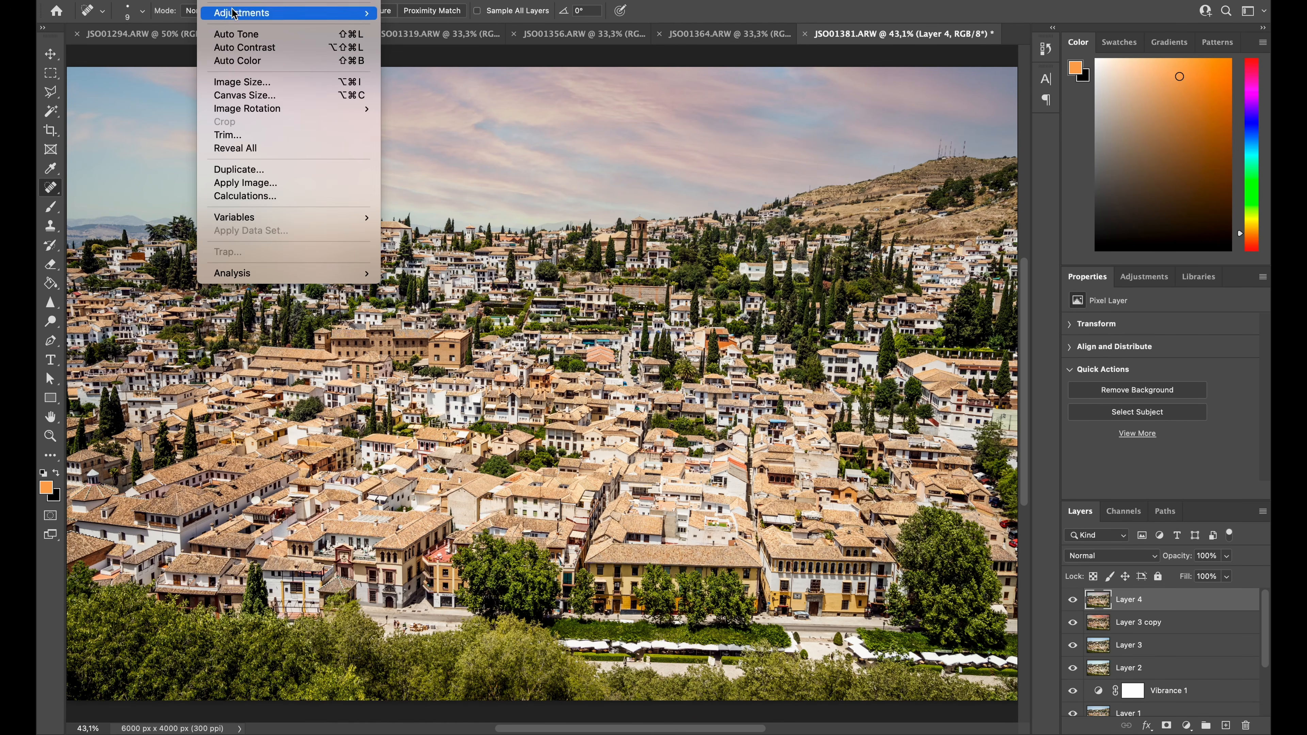
{"action": "left_click", "coordinate": [217, 1]}
{"action": "left_click", "coordinate": [217, 0]}
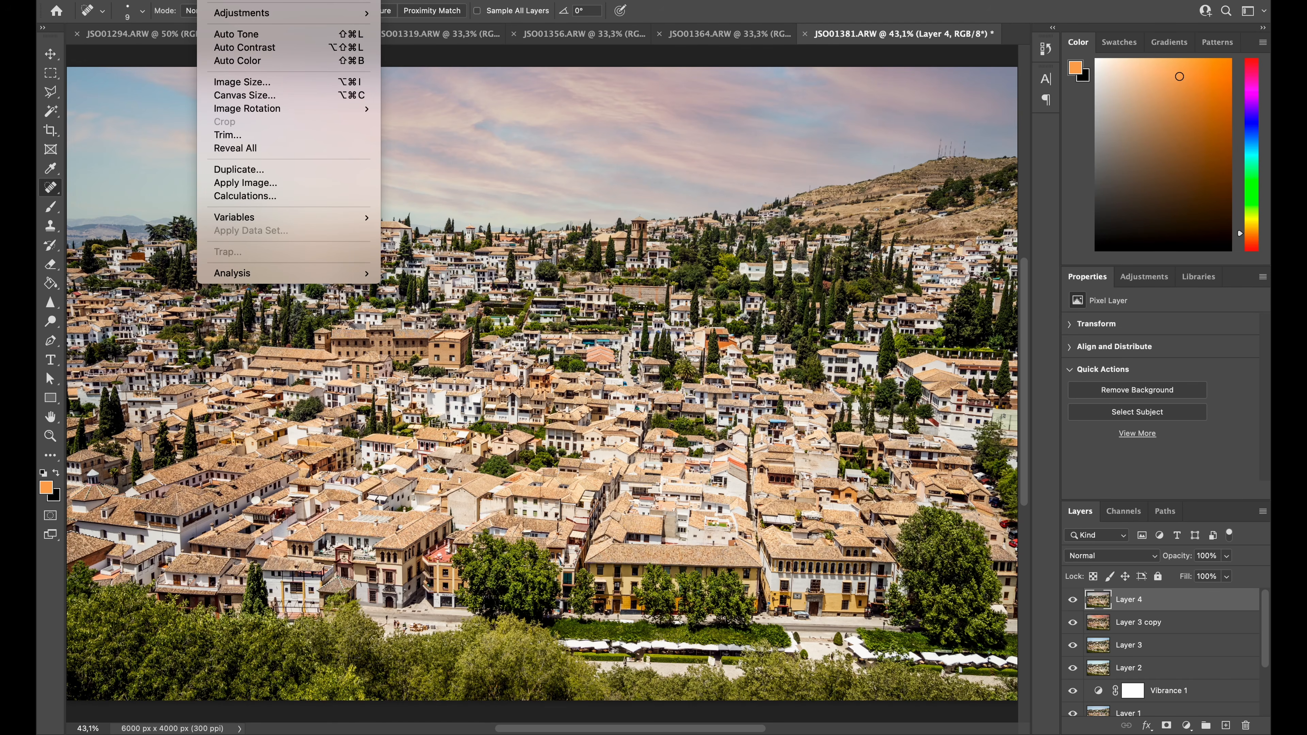
{"action": "left_click", "coordinate": [245, 34]}
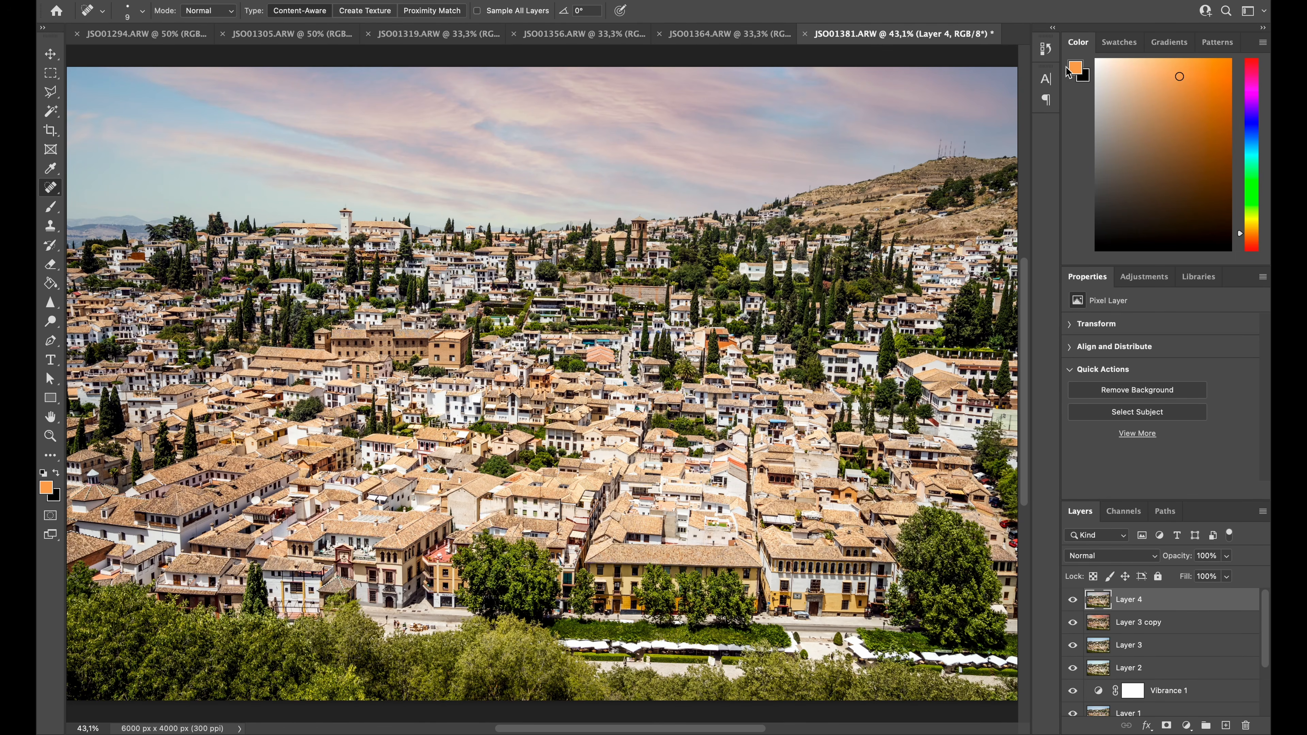
Compare the original opening state of the photo with the final Auto Tone state in the history, ending on the edited version
{"action": "left_click", "coordinate": [1051, 53]}
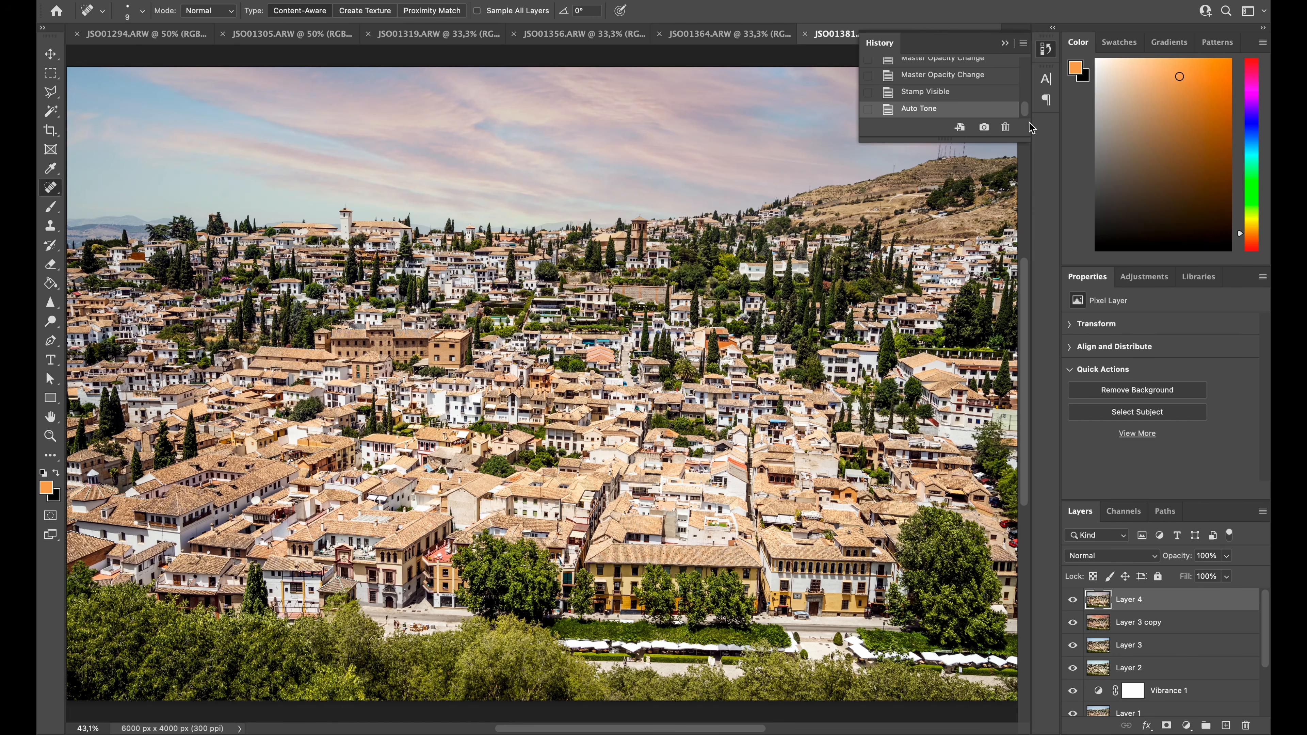
{"action": "left_click_drag", "start_coordinate": [1025, 109], "coordinate": [1021, 51]}
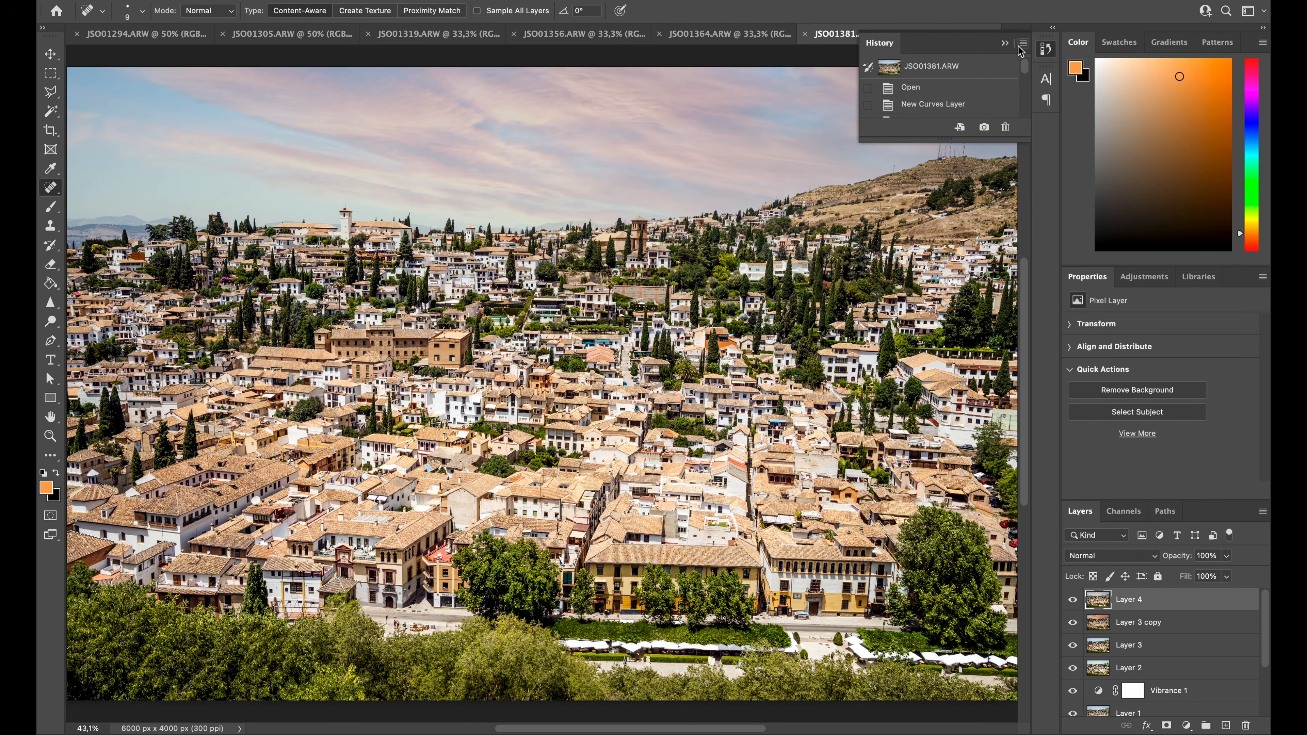
{"action": "left_click", "coordinate": [970, 71]}
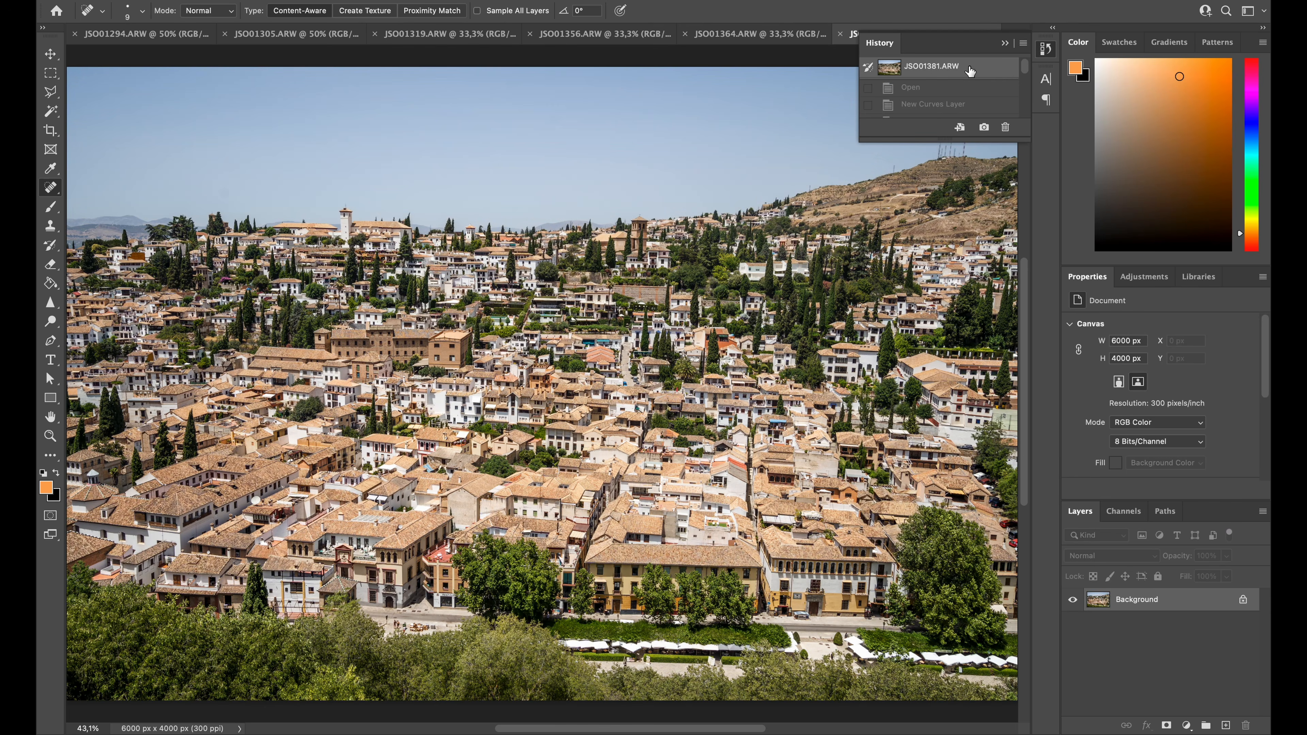
{"action": "left_click_drag", "start_coordinate": [1027, 73], "coordinate": [1034, 126]}
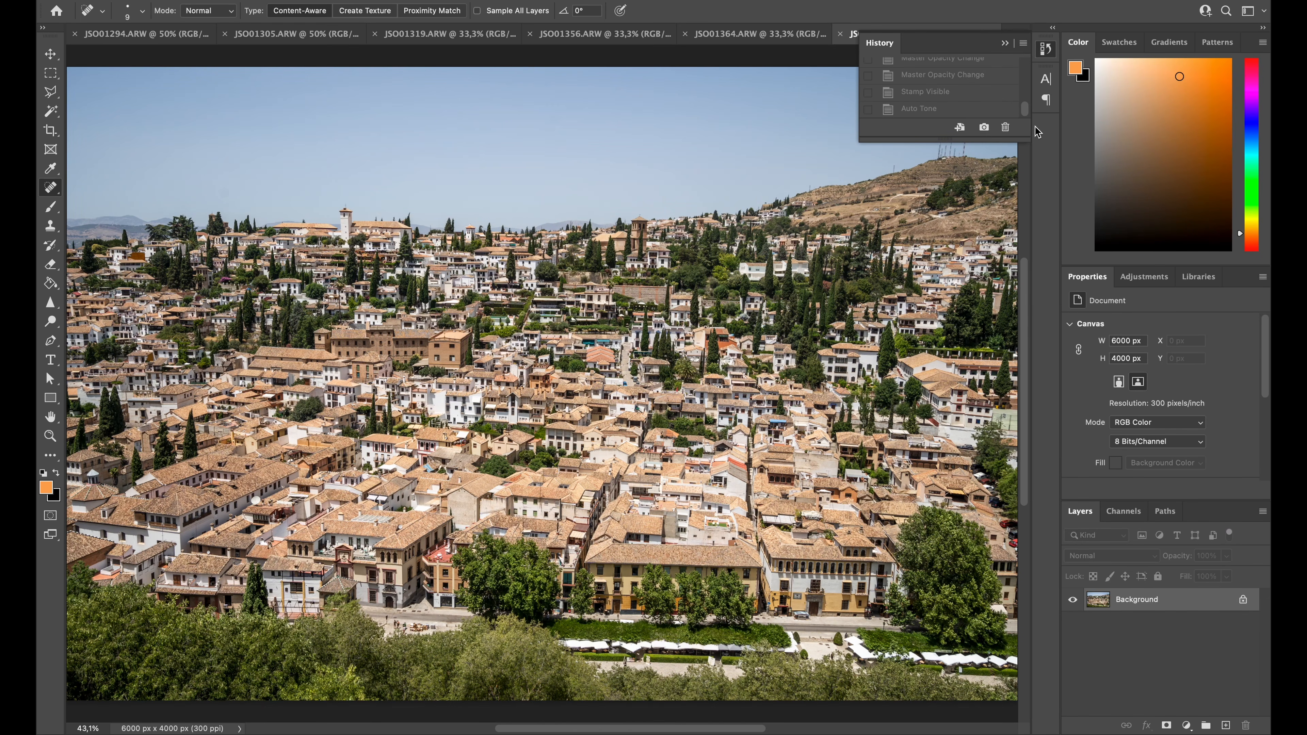
{"action": "left_click", "coordinate": [951, 112]}
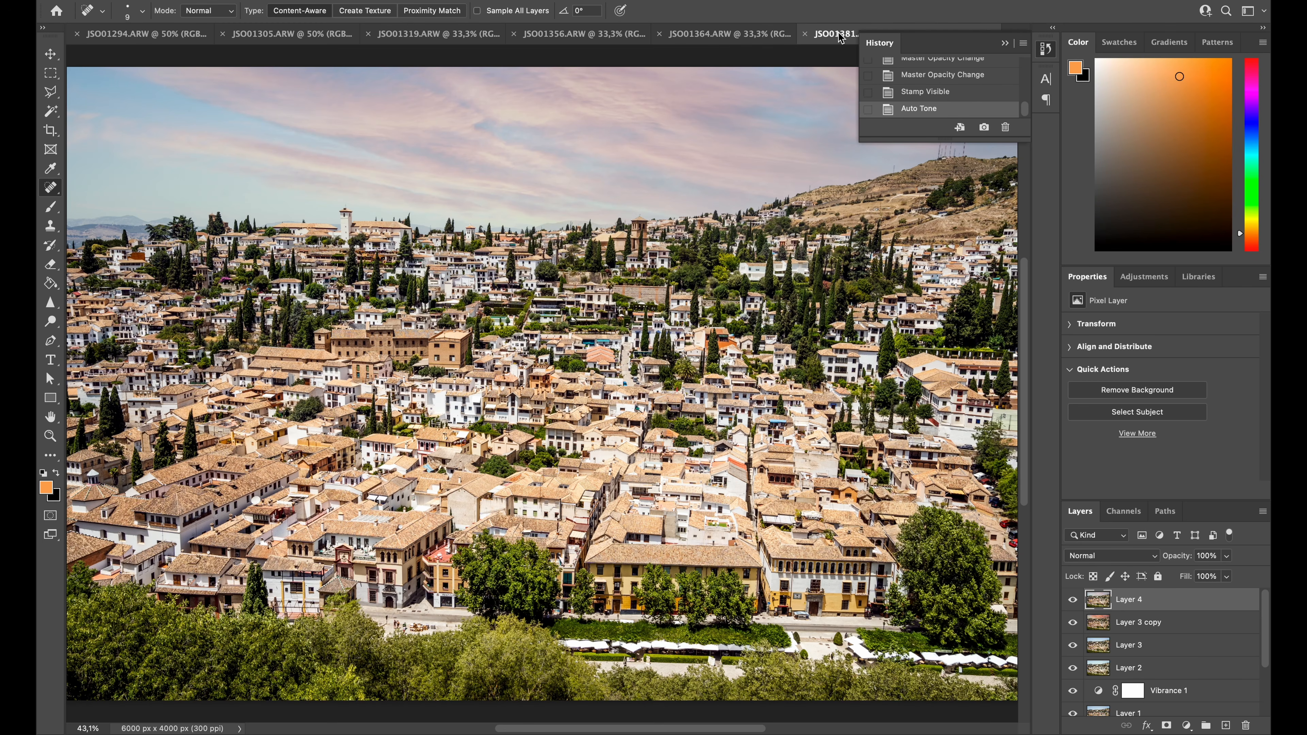
{"action": "left_click", "coordinate": [1046, 49]}
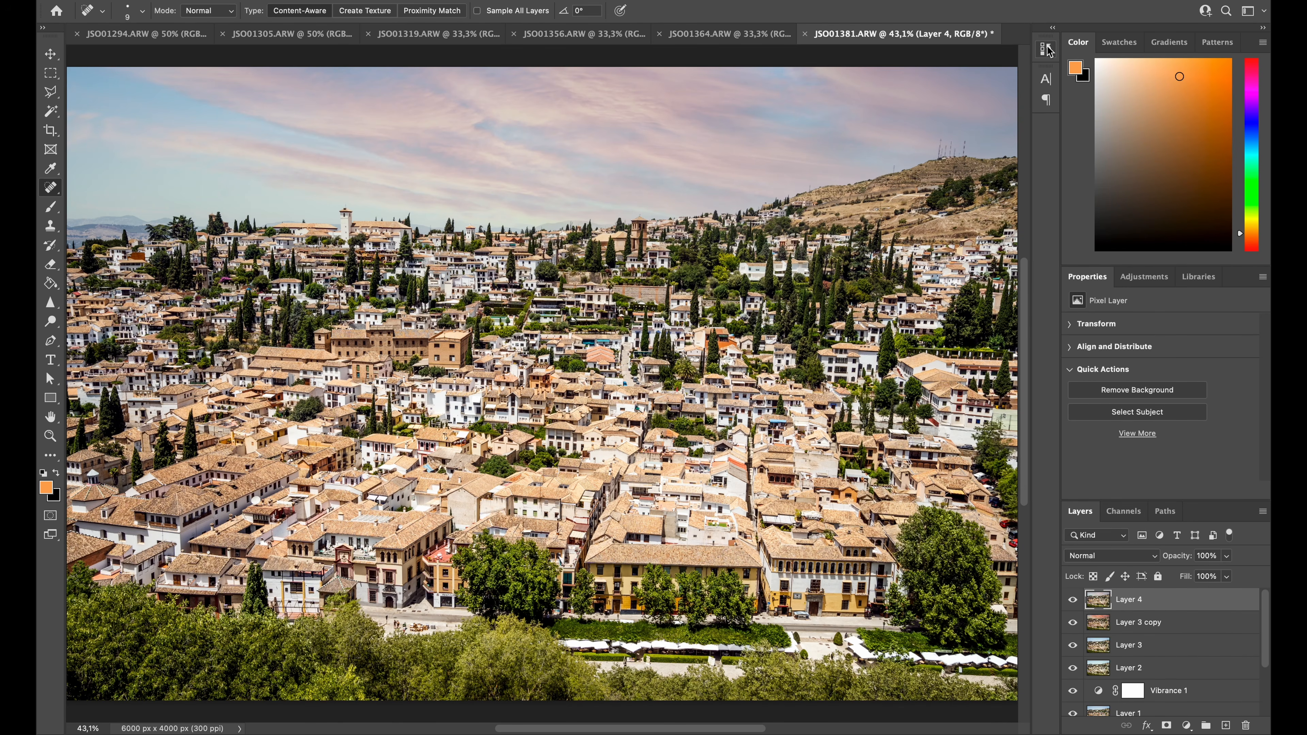
Merge all visible layers and save the photo in the granada folder as JSO01381.jpg, a JPEG at maximum quality 12
{"action": "key", "text": "super+shift+e"}
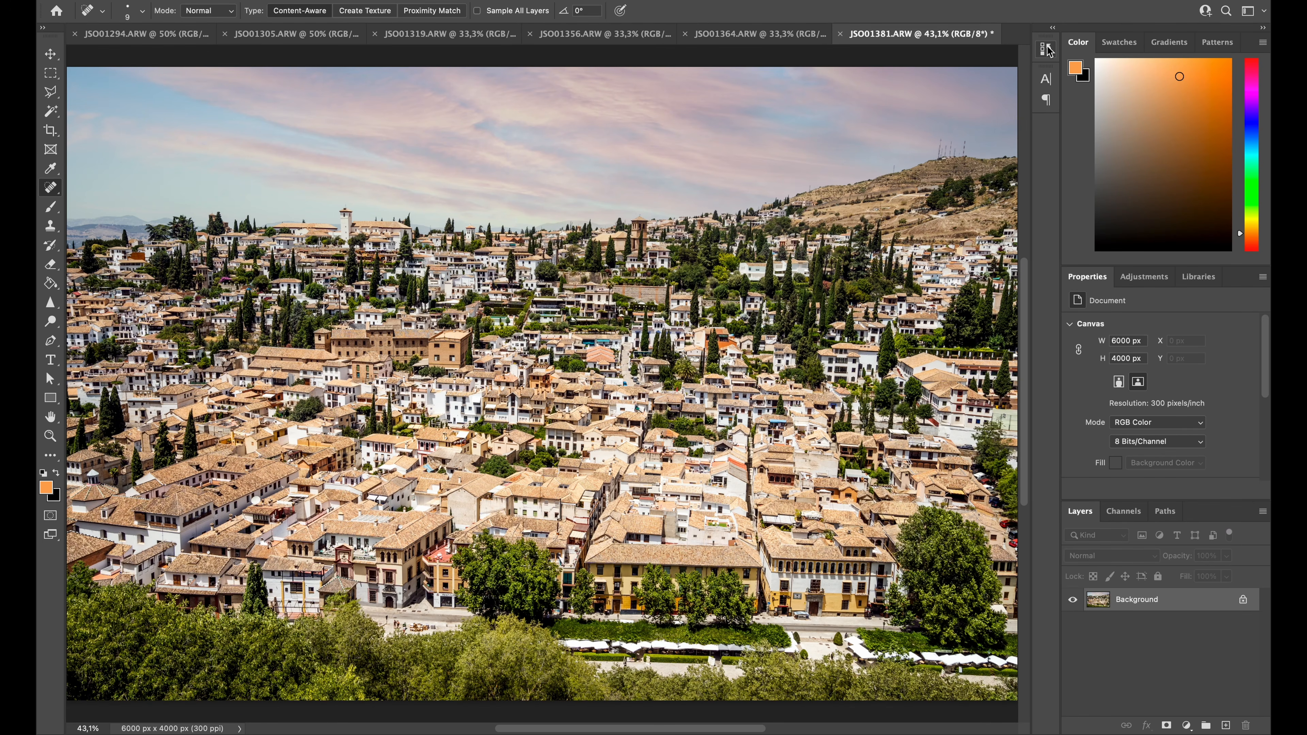
{"action": "key", "text": "super+shift+s"}
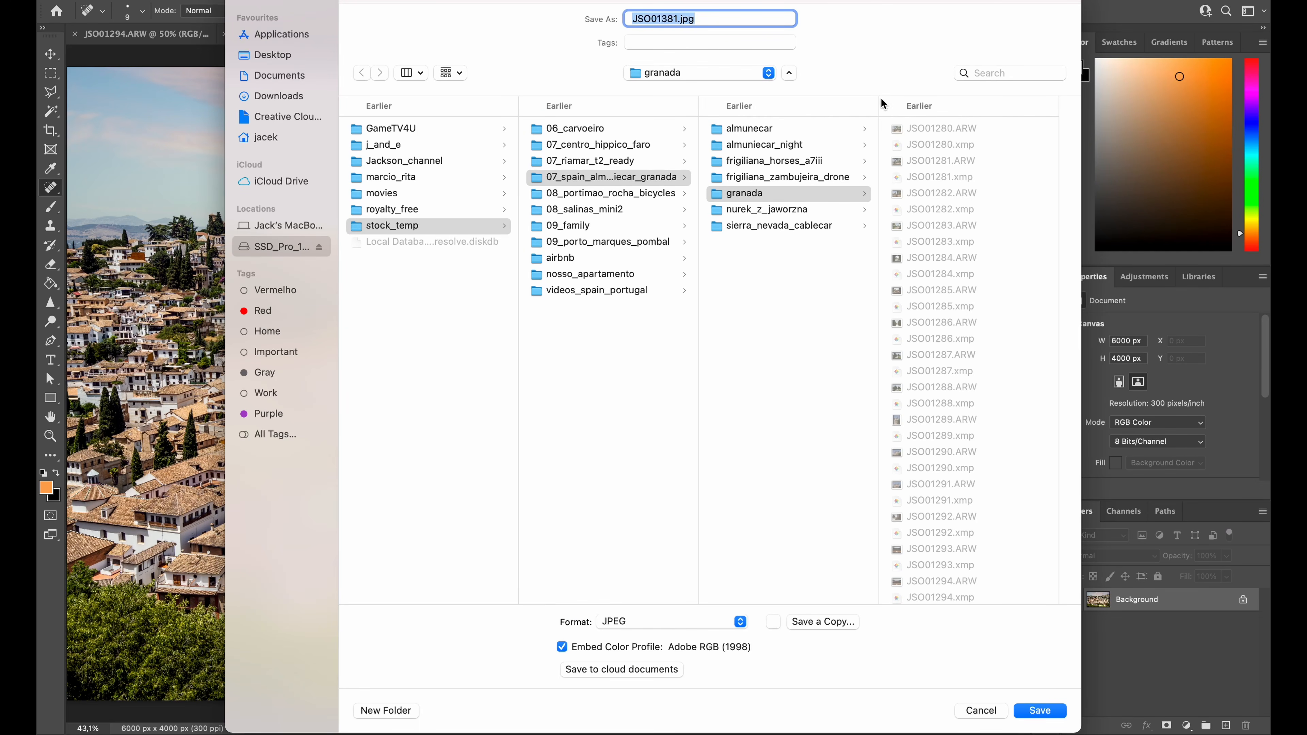
{"action": "left_click", "coordinate": [1039, 711]}
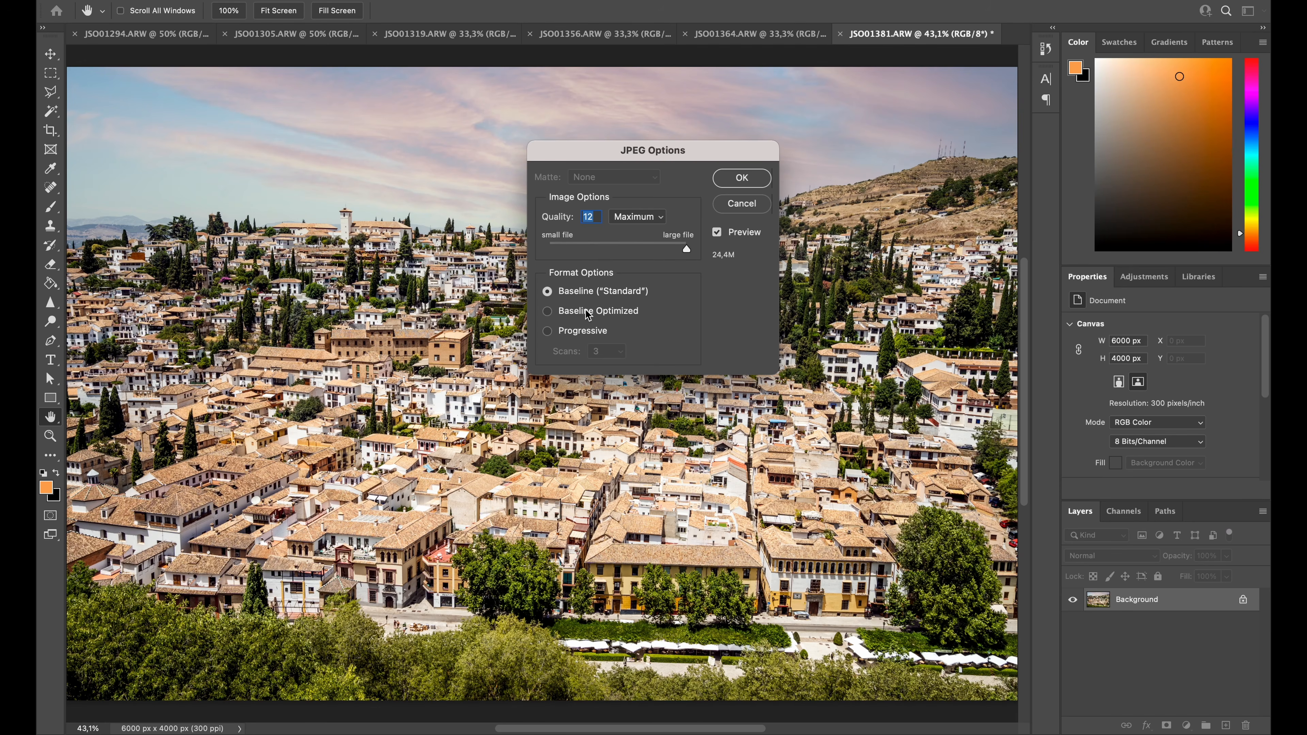
{"action": "left_click", "coordinate": [741, 178]}
{"action": "key", "text": "j"}
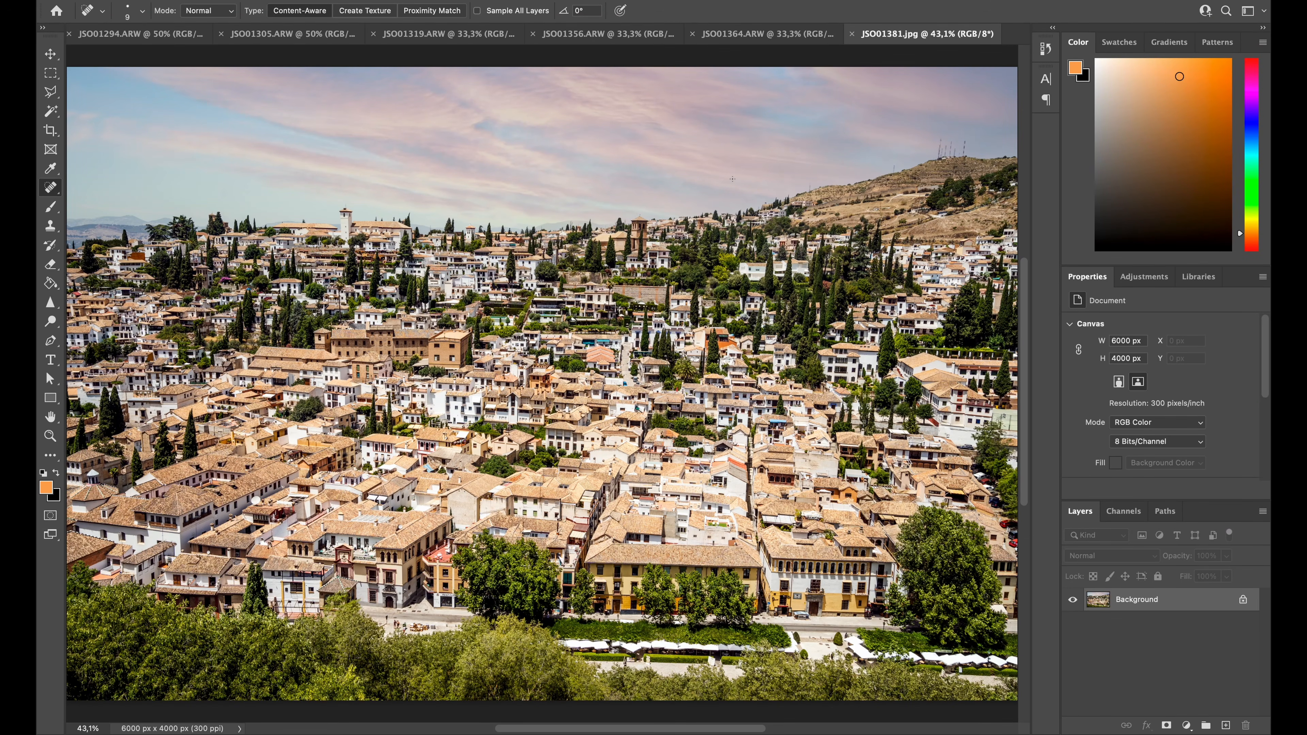
Close the saved JPEG, view JSO01356.ARW, and return to the lion fountain photo JSO01364.ARW
{"action": "key", "text": "super+w"}
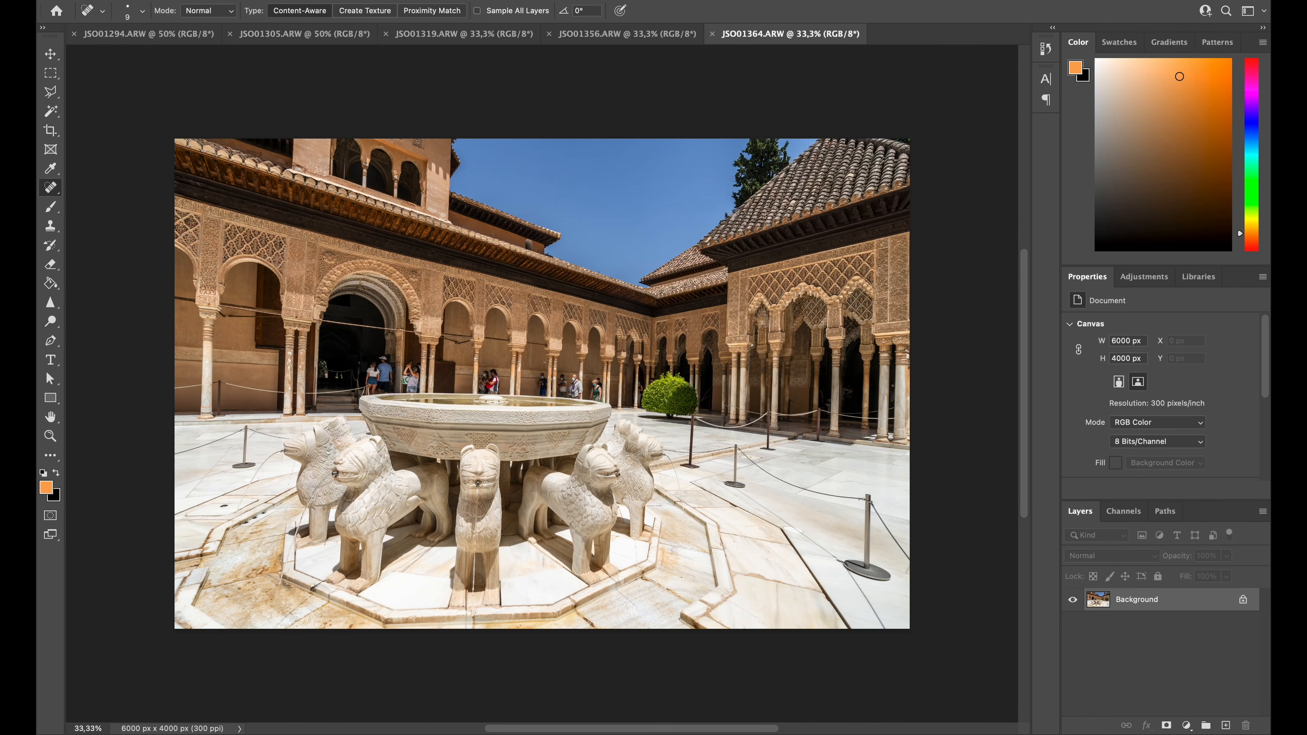
{"action": "left_click", "coordinate": [605, 34]}
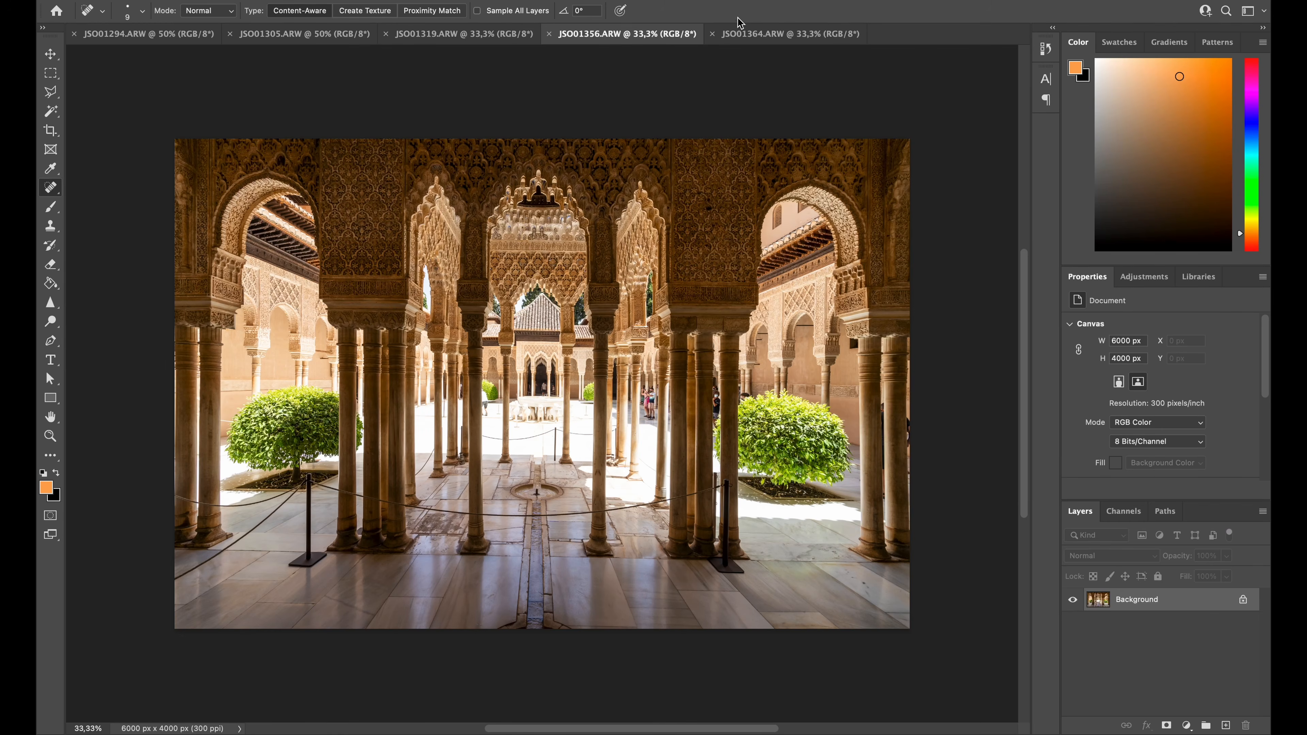
{"action": "left_click", "coordinate": [739, 34]}
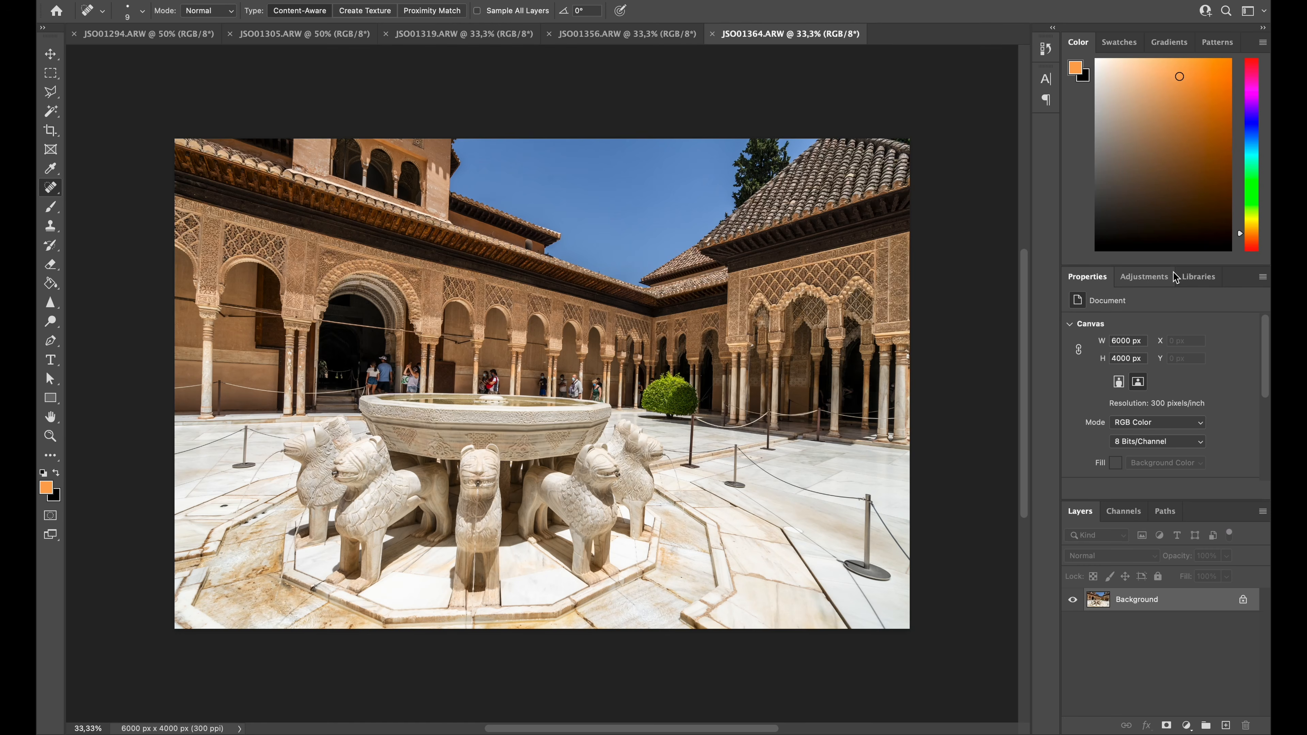
Add an automatically corrected Curves adjustment layer to the lion fountain photo and compare the image with and without it
{"action": "left_click", "coordinate": [1142, 278]}
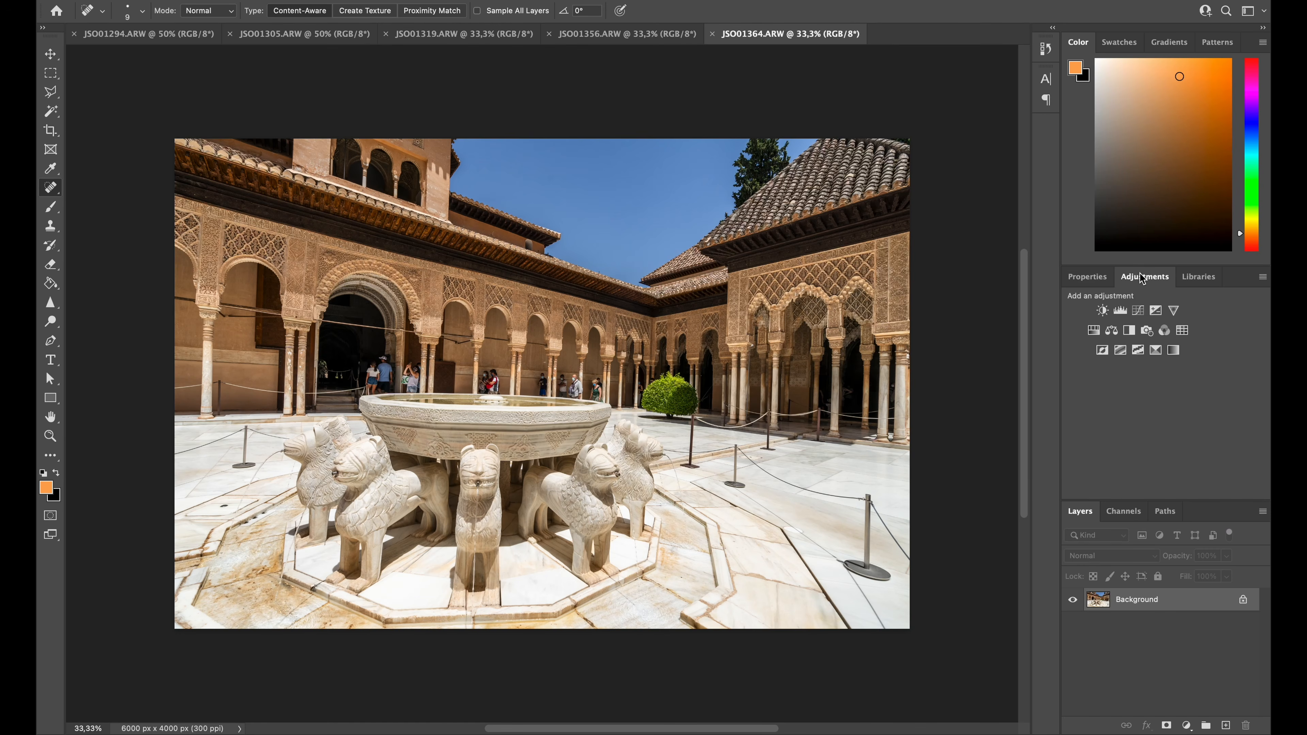
{"action": "left_click", "coordinate": [1143, 311]}
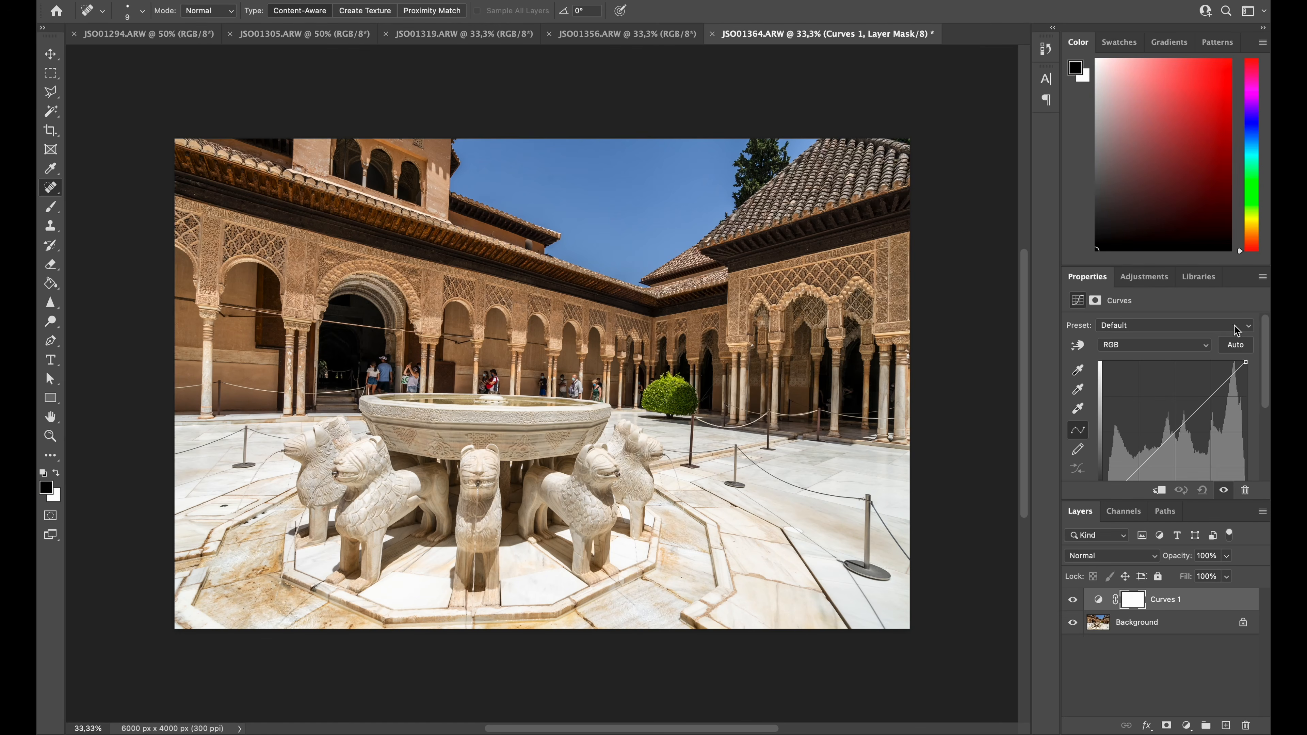
{"action": "left_click", "coordinate": [1237, 346]}
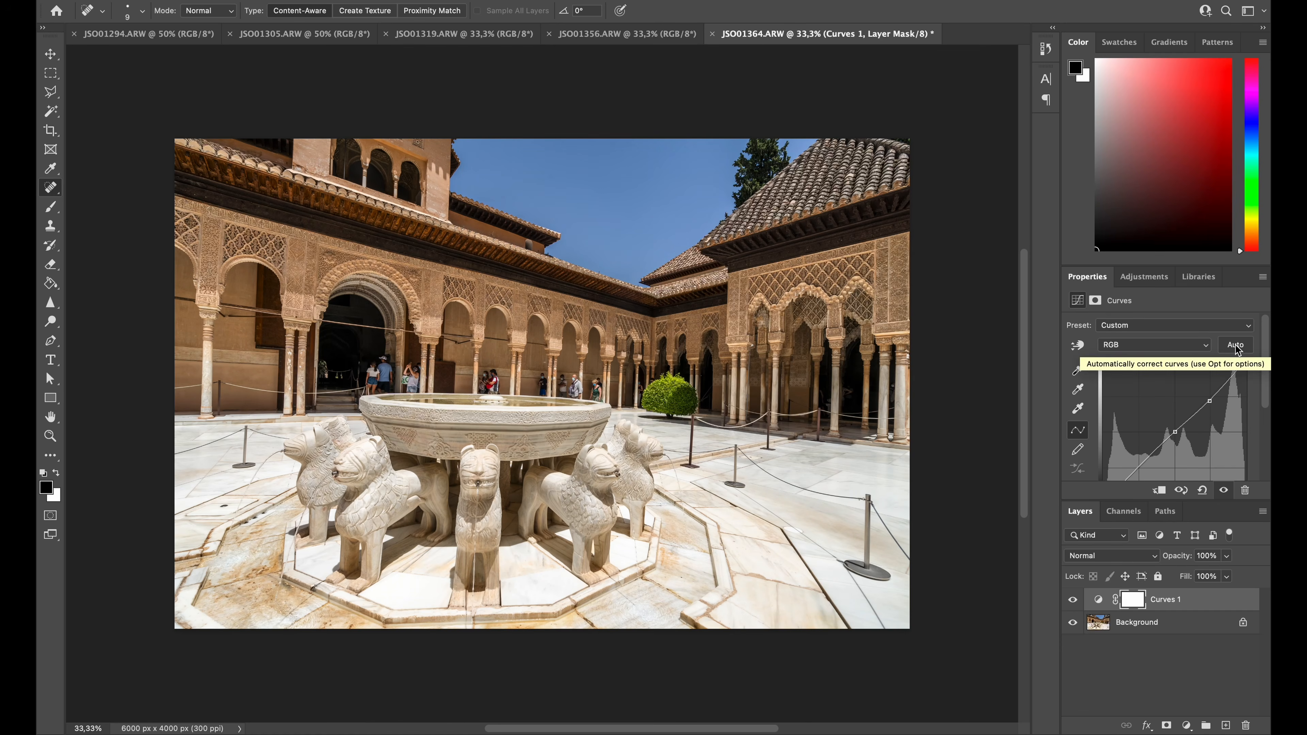
{"action": "left_click", "coordinate": [1072, 598]}
{"action": "left_click", "coordinate": [1073, 599]}
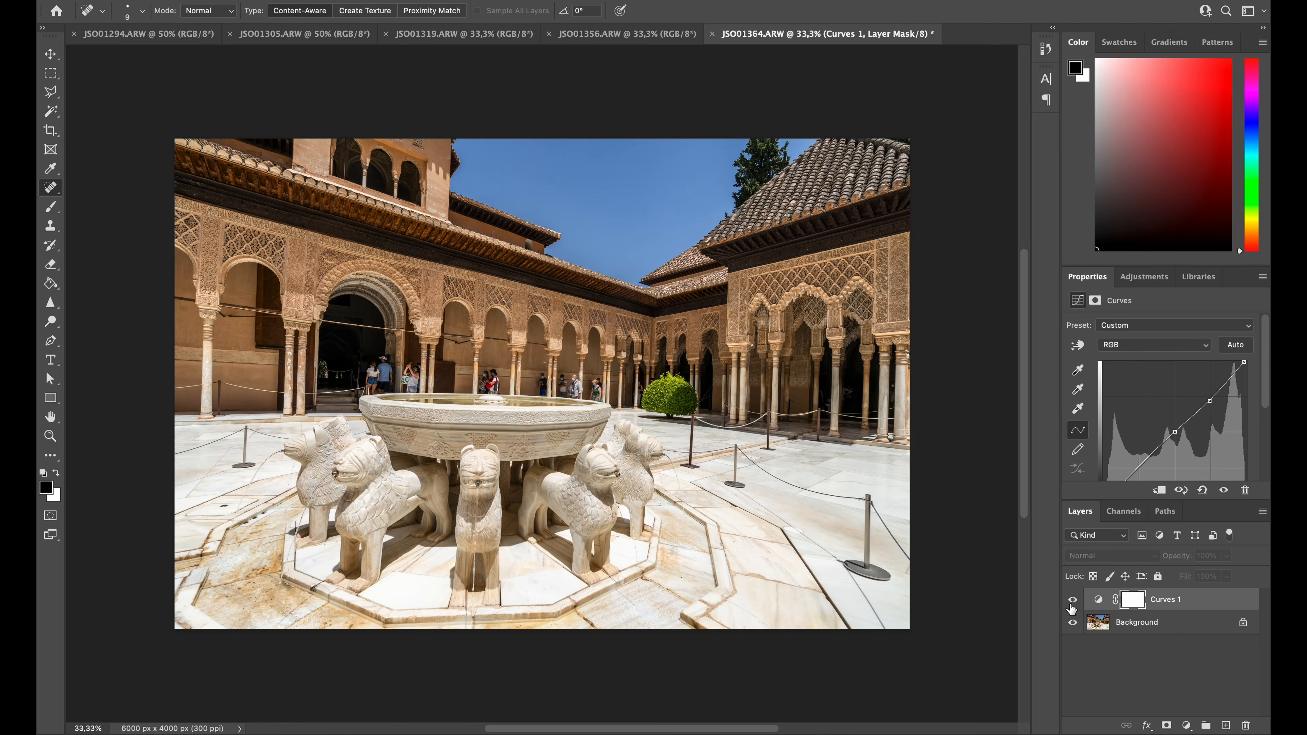
Add a second Curves layer corrected with Enhance Per Channel Contrast and Snap Neutral Midtones at reduced opacity, and stamp the visible layers onto a new layer
{"action": "left_click", "coordinate": [1144, 277]}
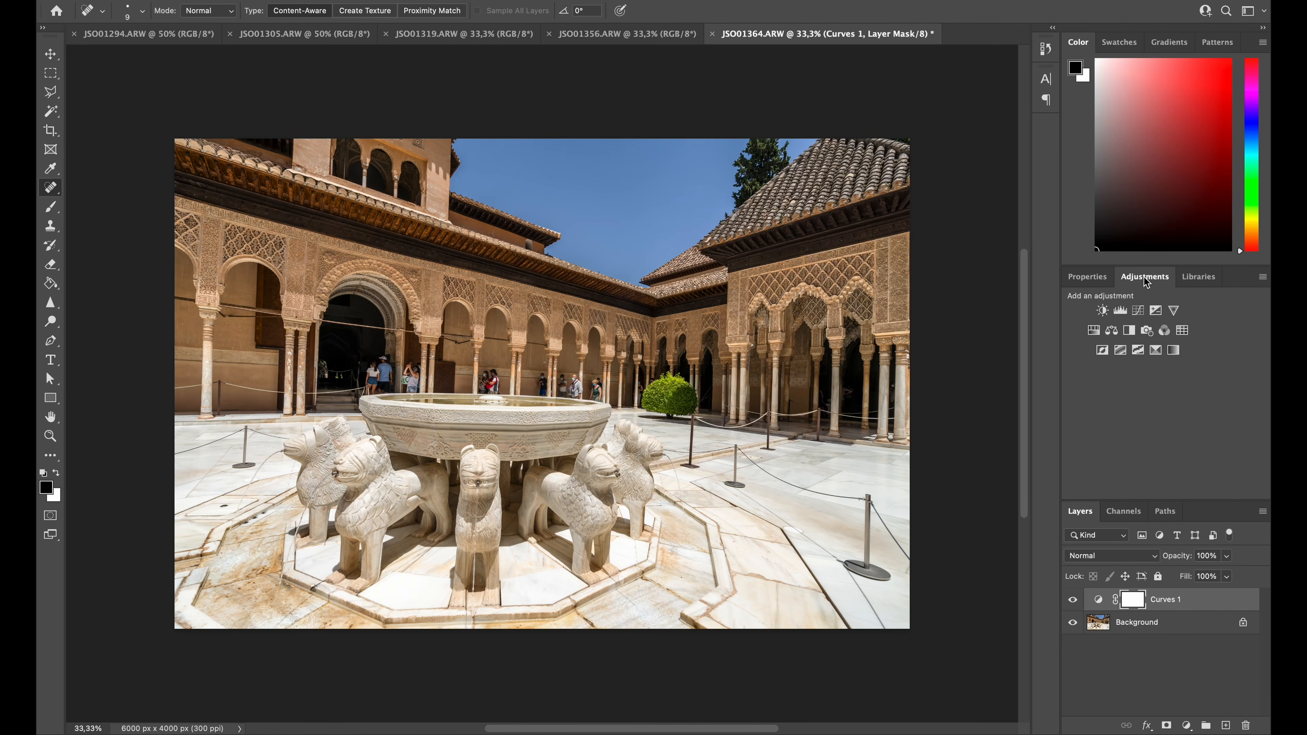
{"action": "left_click", "coordinate": [1144, 313]}
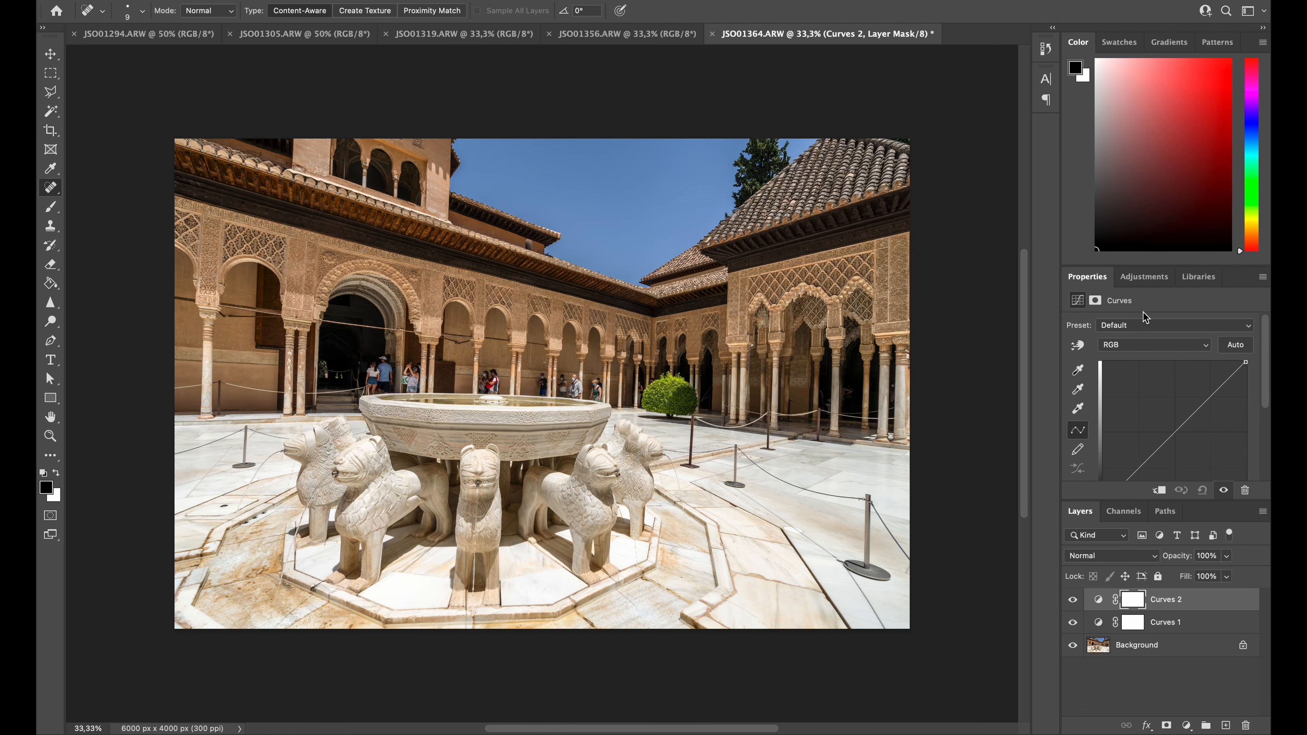
{"action": "left_click", "coordinate": [1262, 277]}
{"action": "left_click", "coordinate": [1234, 394]}
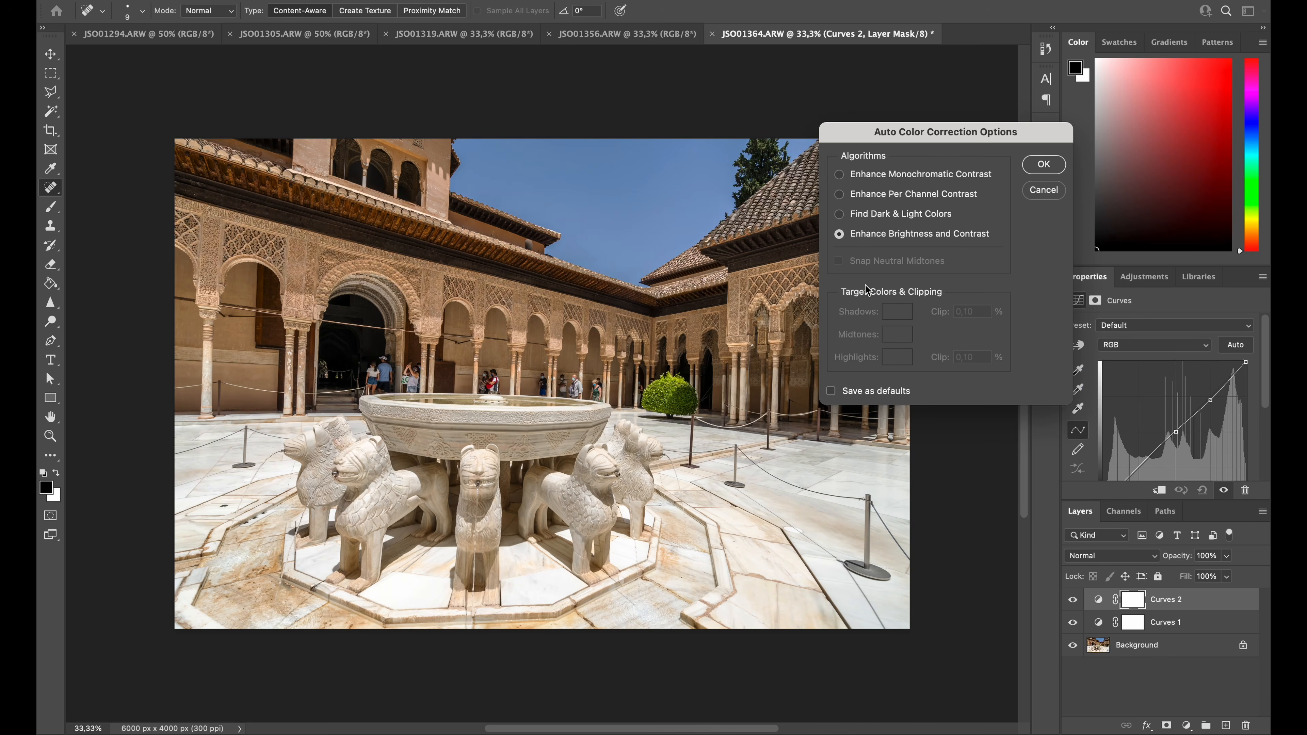
{"action": "left_click", "coordinate": [898, 197]}
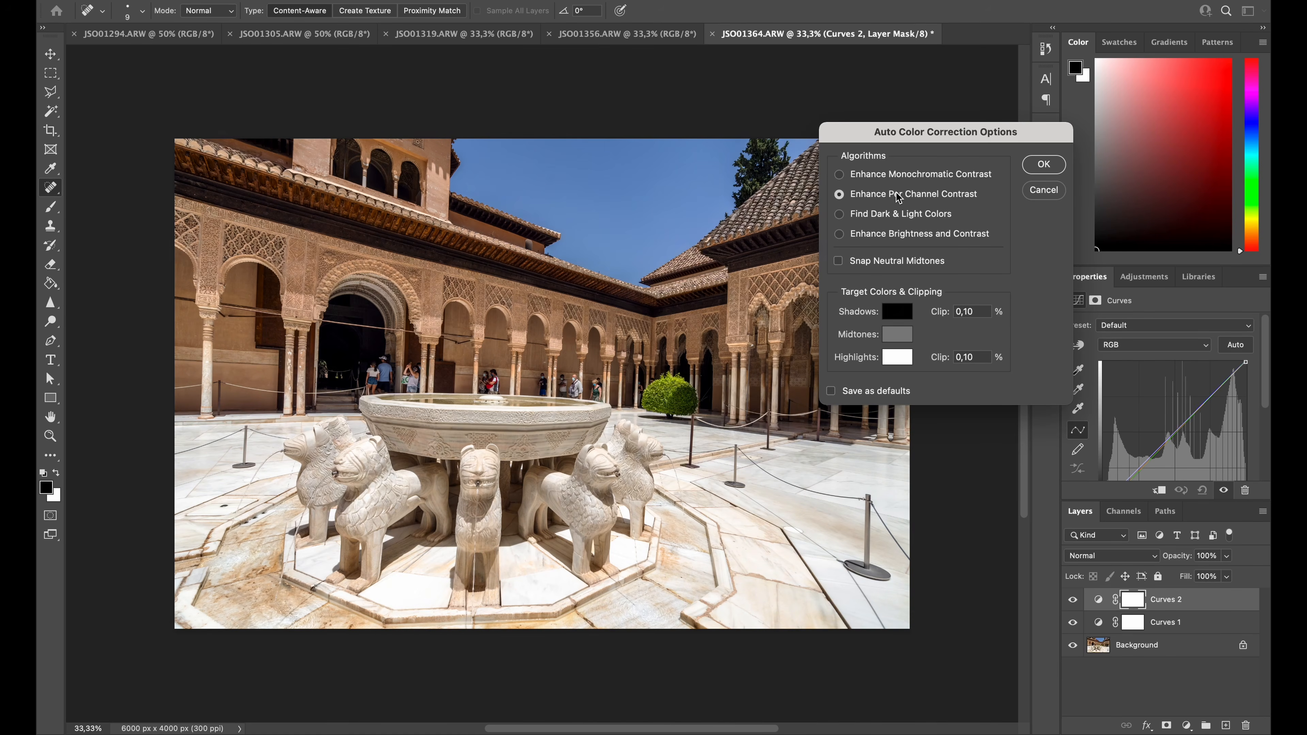
{"action": "left_click", "coordinate": [894, 265]}
{"action": "left_click", "coordinate": [1042, 165]}
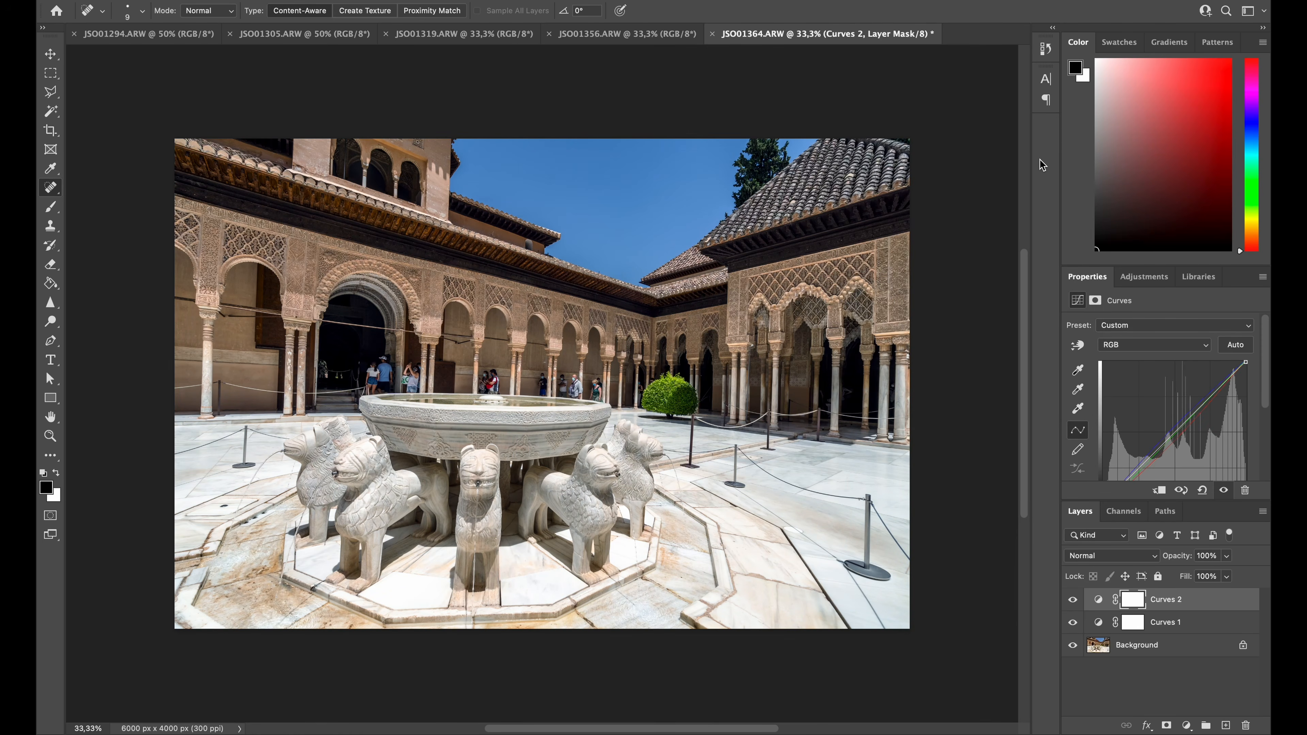
{"action": "key", "text": "7"}
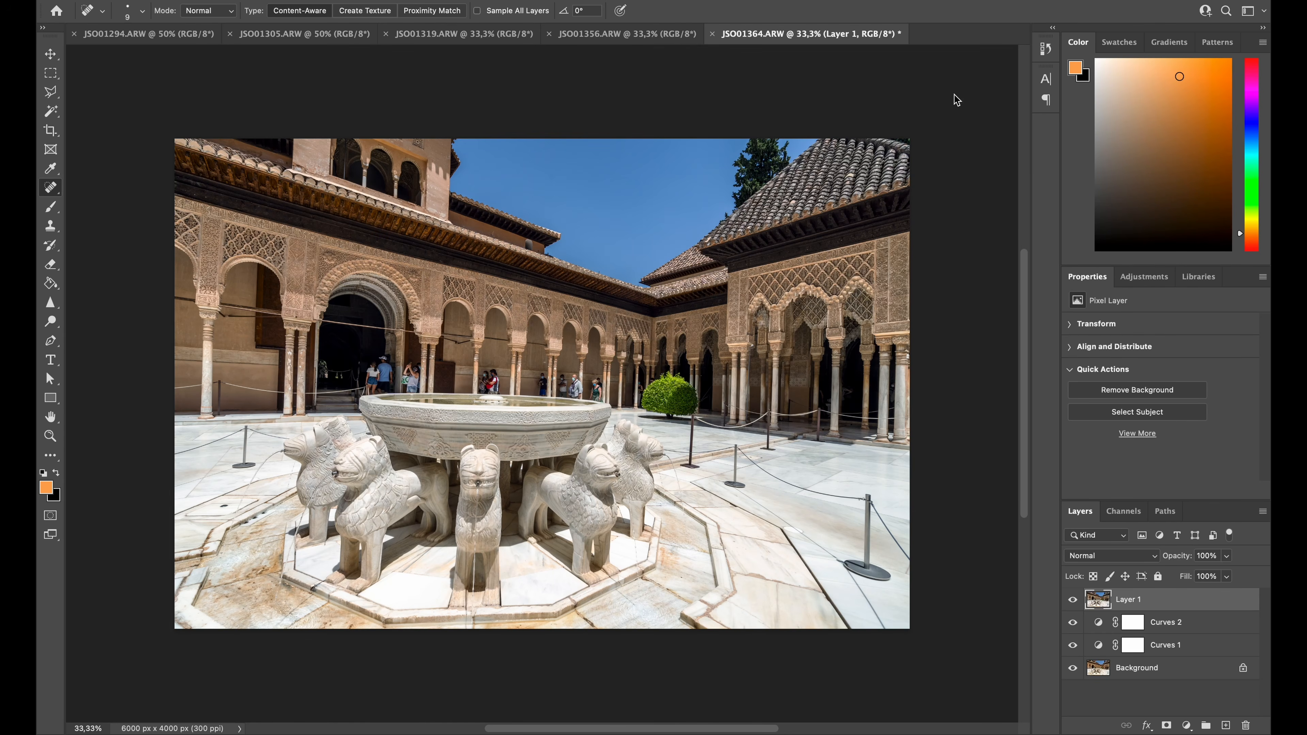
Start a Camera Raw Filter on the stamped layer with automatic tone settings and white balance set to Auto
{"action": "left_click", "coordinate": [384, 1]}
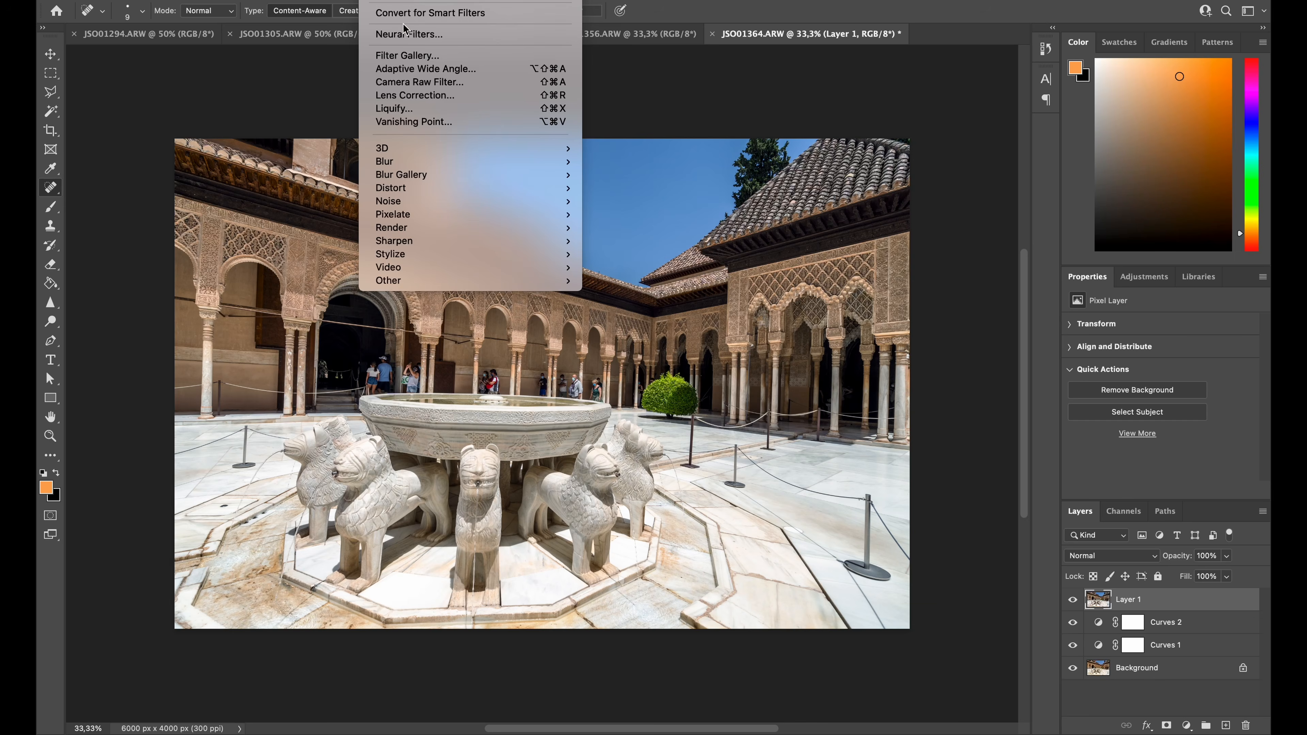
{"action": "left_click", "coordinate": [430, 85]}
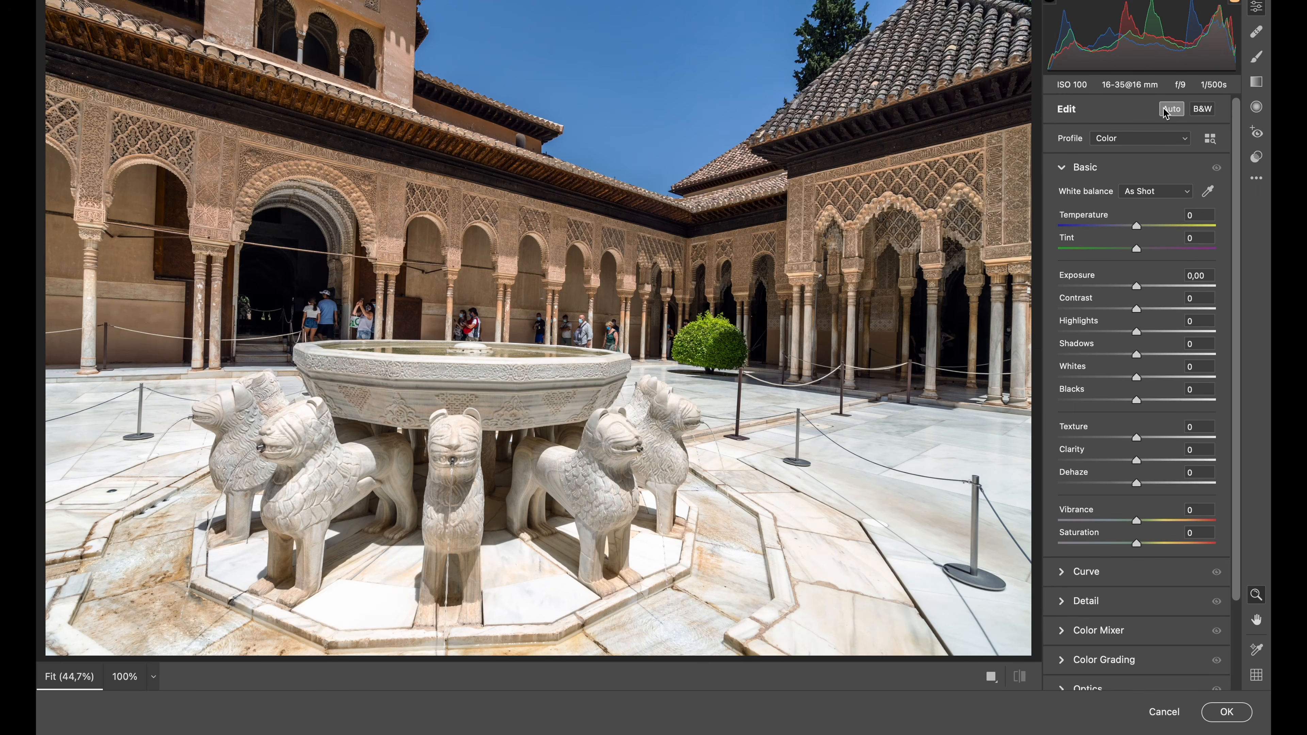
{"action": "left_click", "coordinate": [1165, 112]}
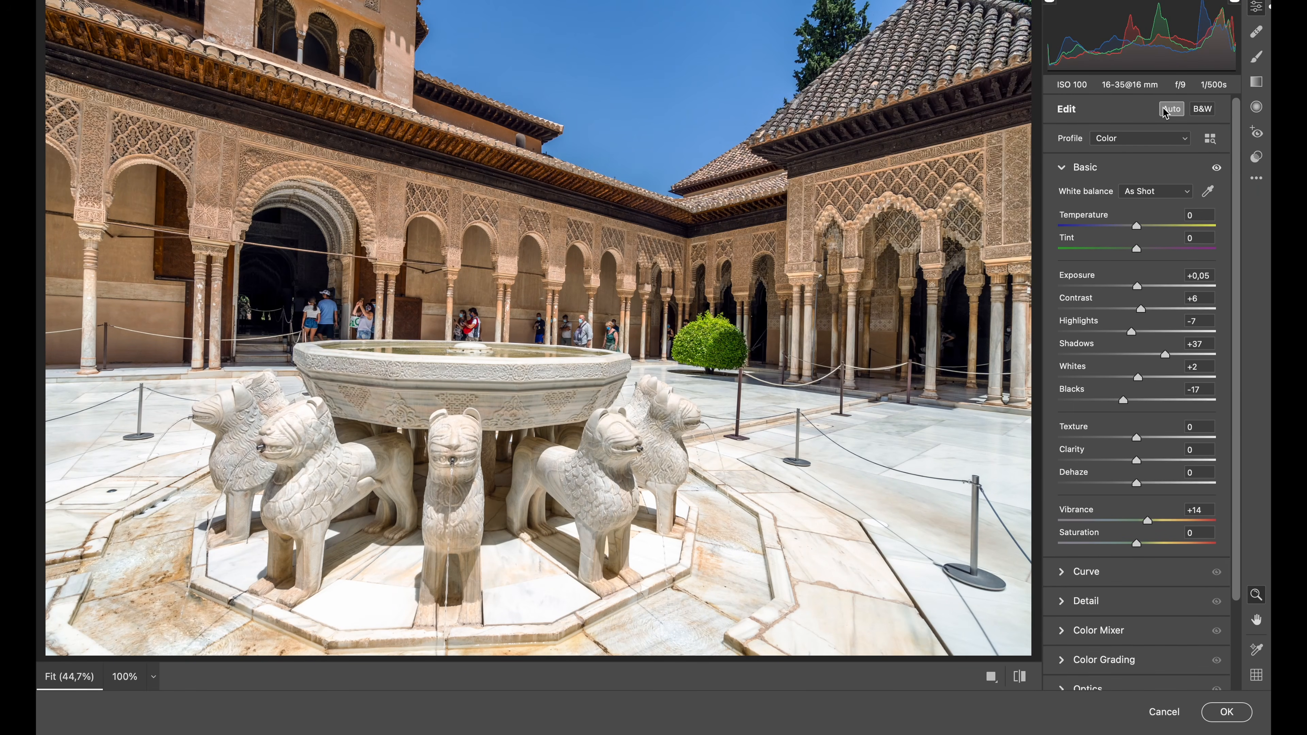
{"action": "left_click", "coordinate": [1143, 196]}
{"action": "left_click", "coordinate": [1144, 208]}
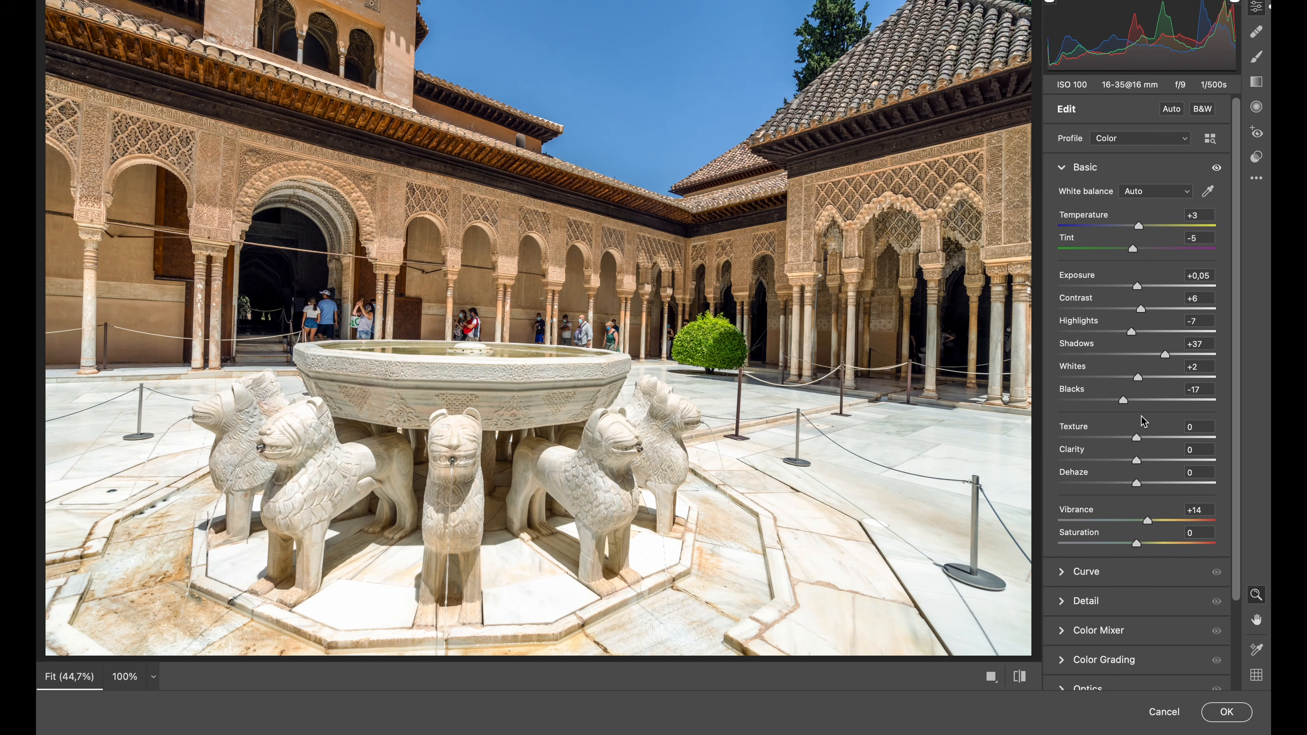
Correct the perspective with automatic Upright in Geometry, apply the Camera Raw edits, and compare the image with and without the filtered layer
{"action": "scroll", "coordinate": [1156, 539], "scroll_direction": "down", "scroll_amount": 4}
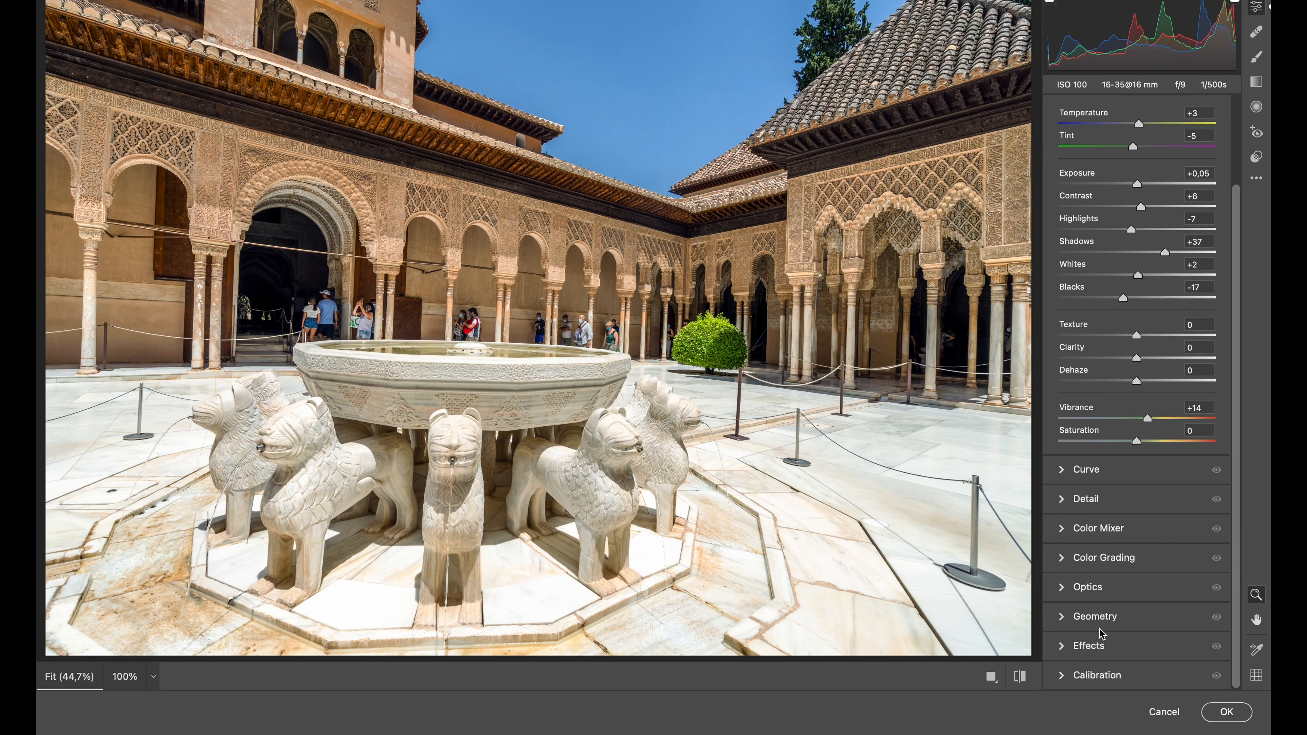
{"action": "left_click", "coordinate": [1097, 620]}
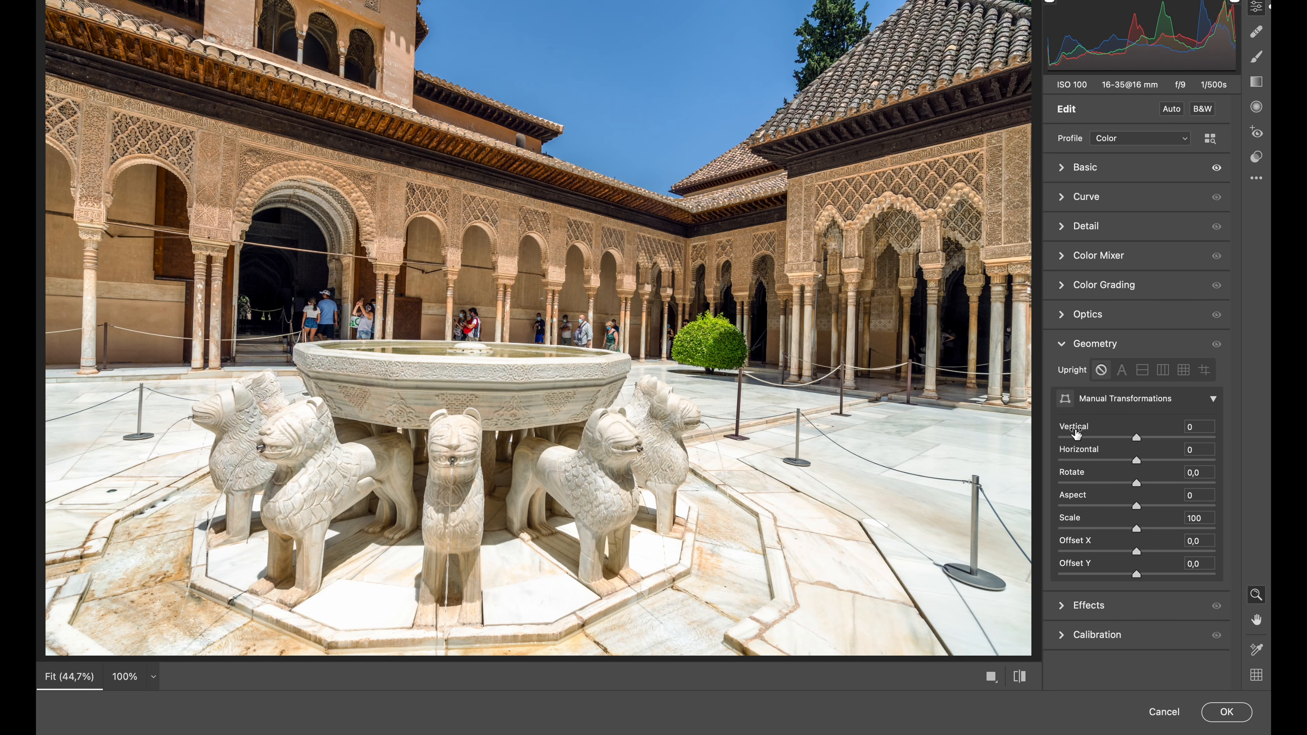
{"action": "left_click", "coordinate": [1123, 372]}
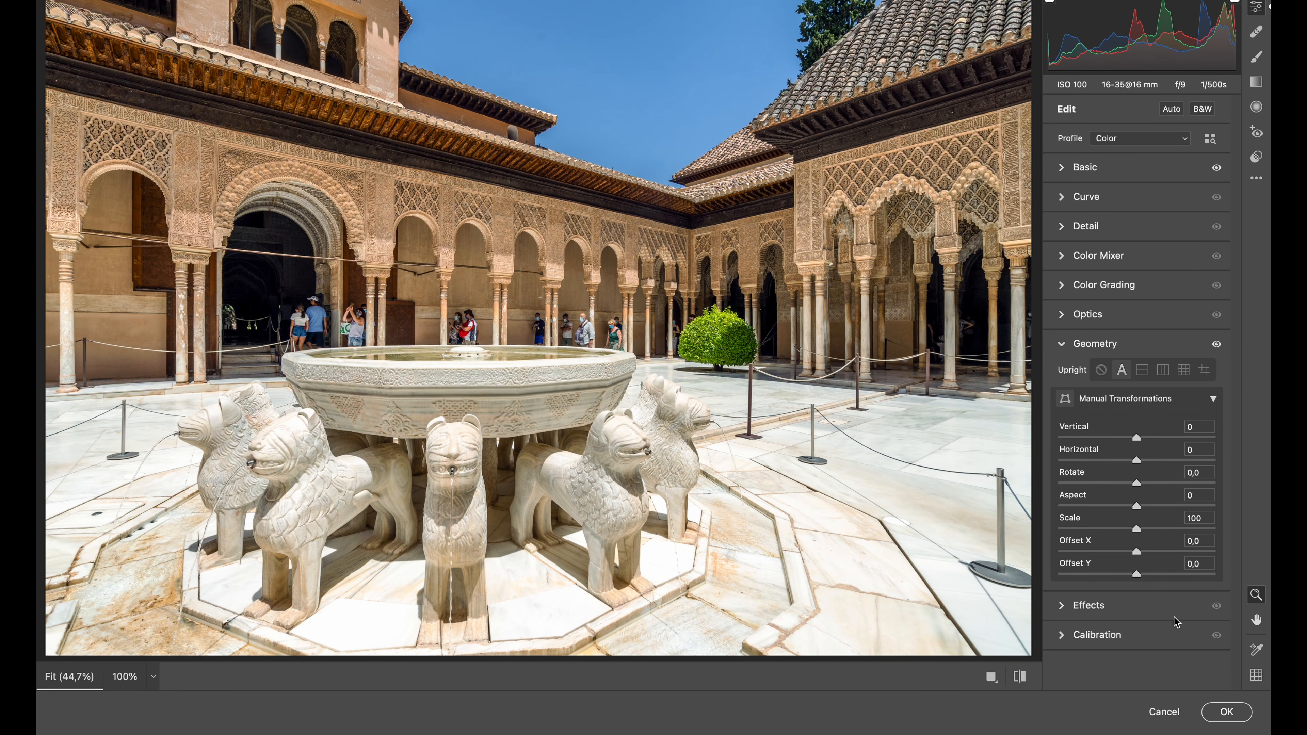
{"action": "left_click", "coordinate": [1222, 711]}
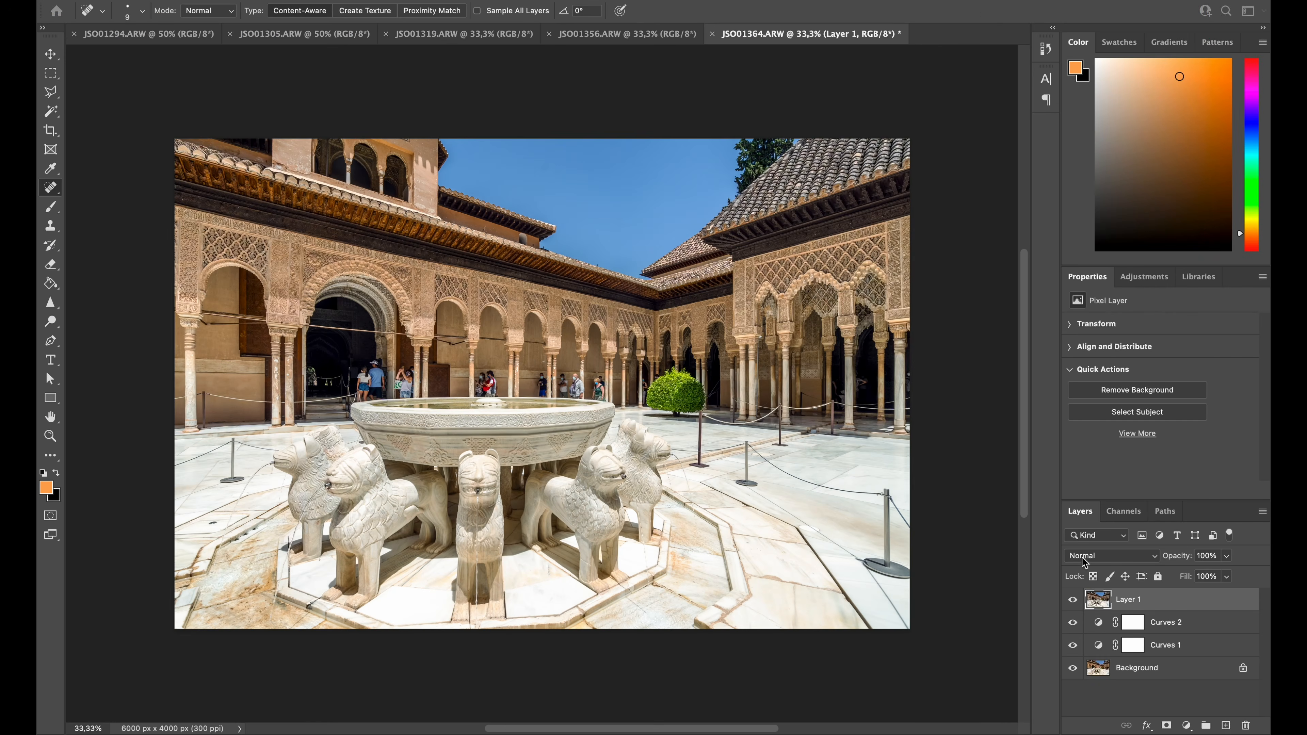
{"action": "left_click", "coordinate": [1073, 600]}
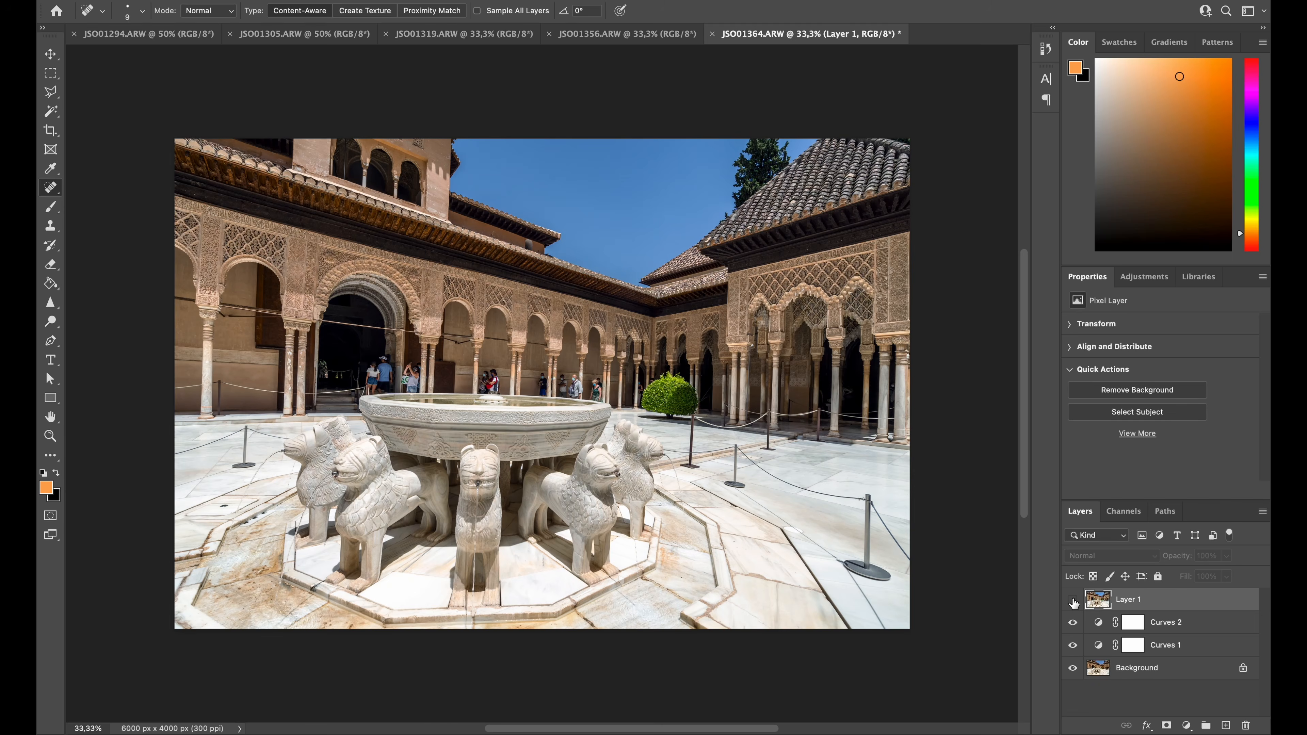
{"action": "left_click", "coordinate": [1074, 600]}
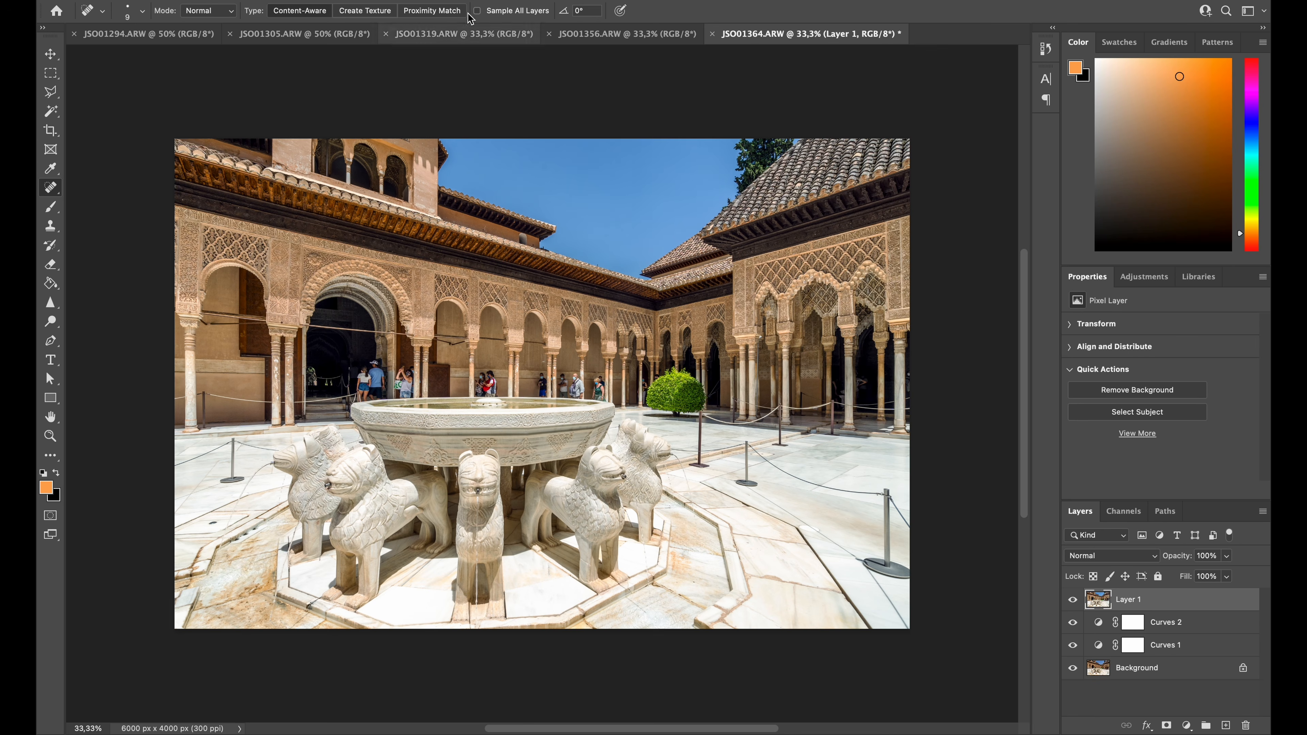
Add a Vibrance adjustment layer with slightly increased vibrance and stamp all visible layers onto a new layer
{"action": "left_click", "coordinate": [1144, 276]}
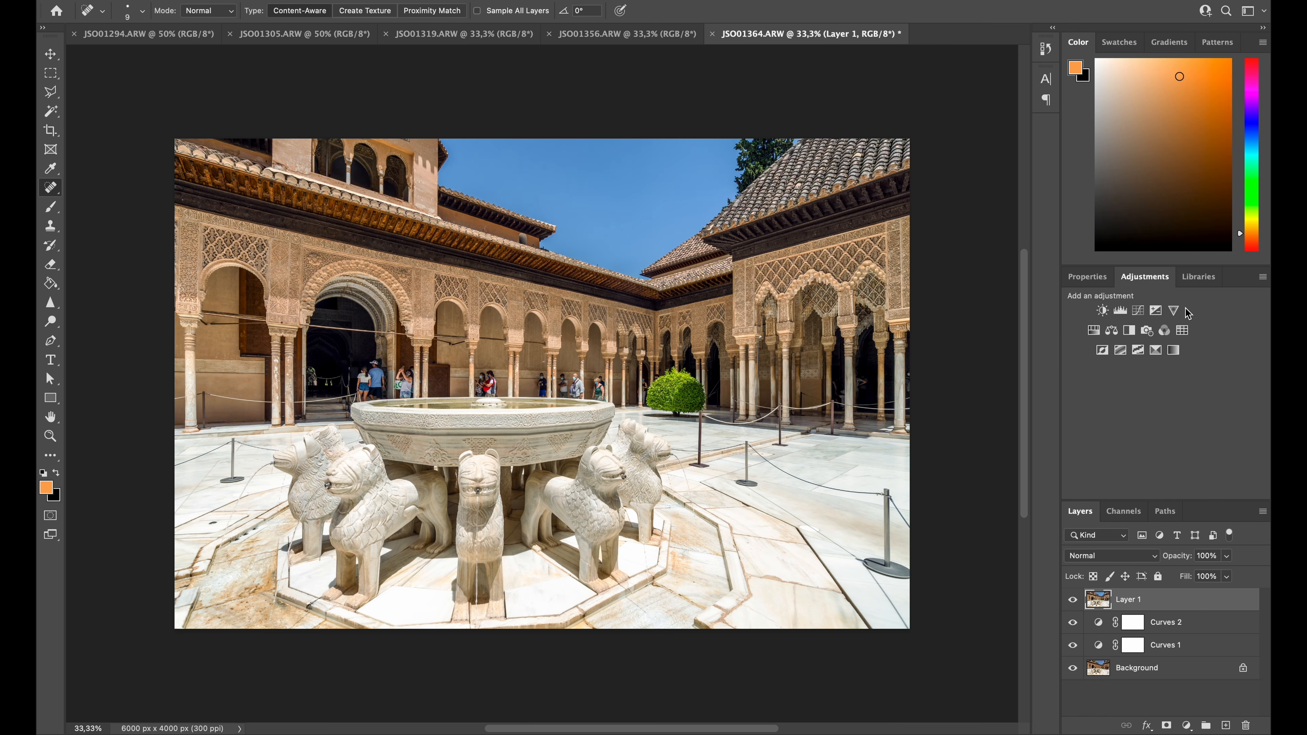
{"action": "left_click", "coordinate": [1173, 311]}
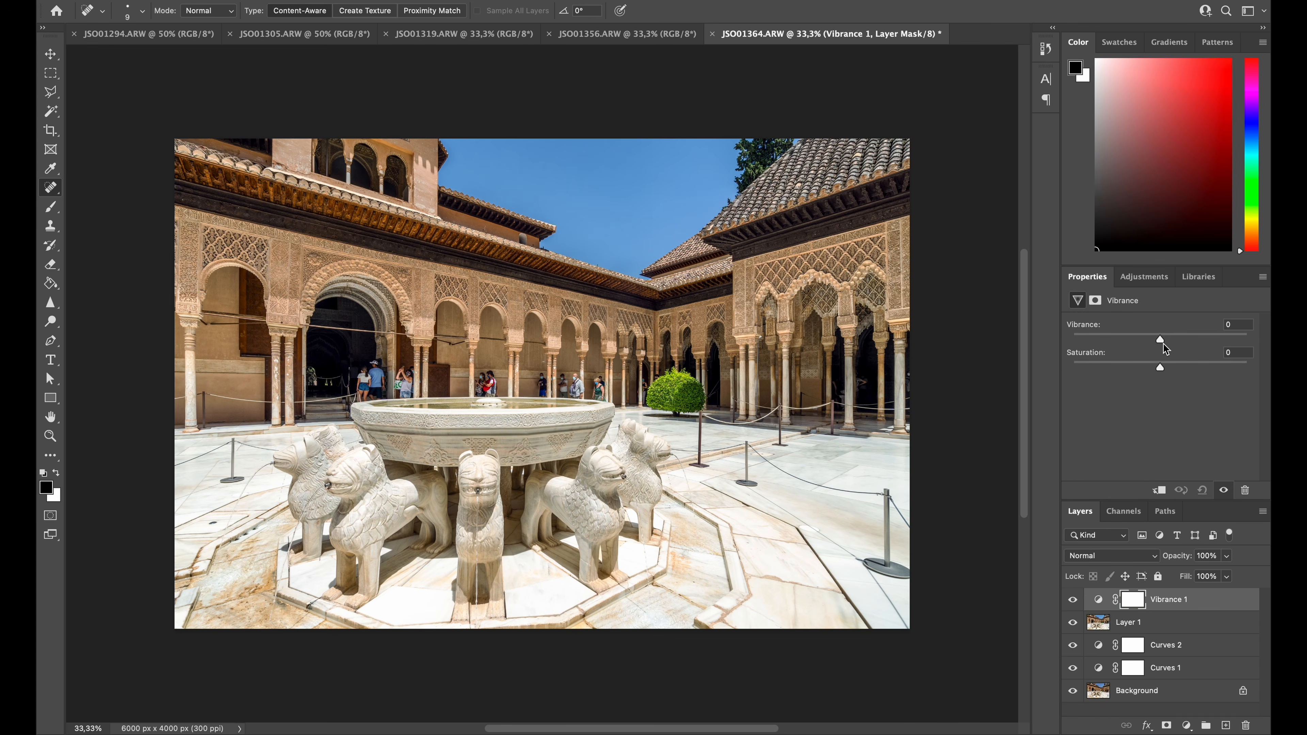
{"action": "left_click_drag", "start_coordinate": [1164, 339], "coordinate": [1170, 339]}
{"action": "key", "text": "super+alt+shift+e"}
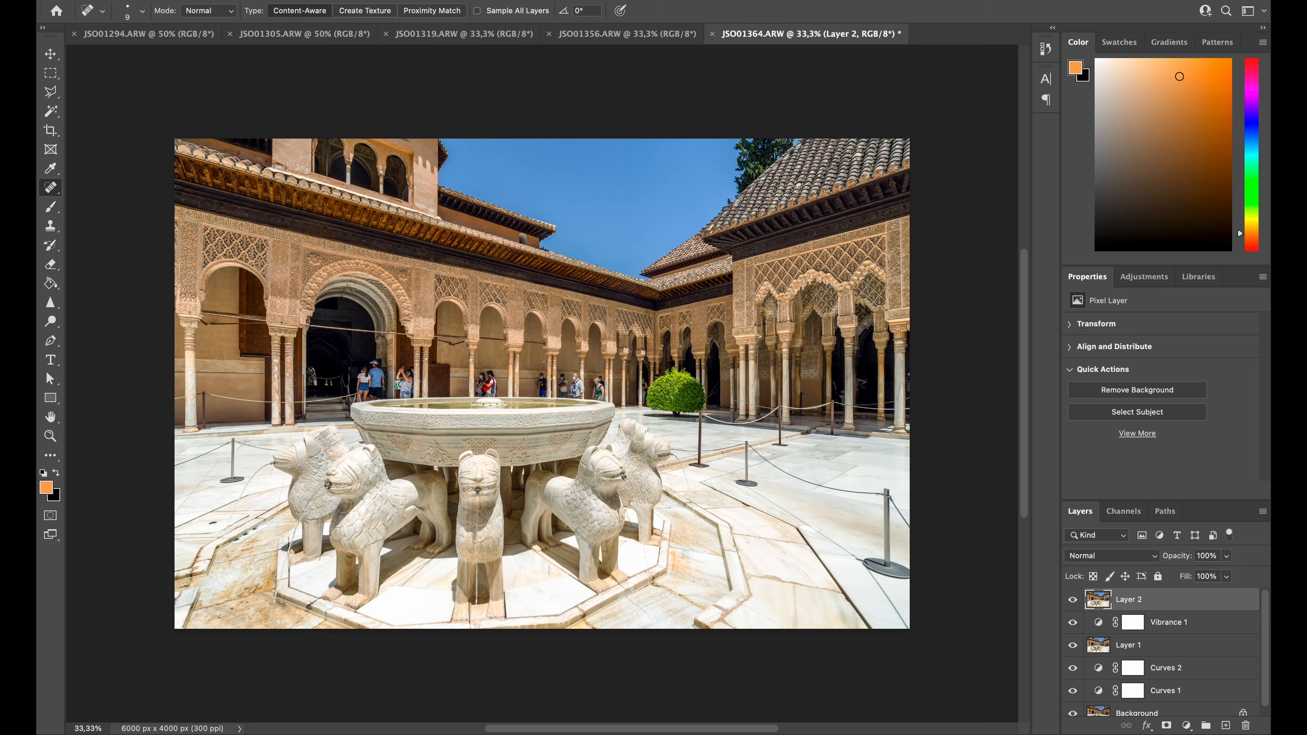
Apply a Color Lookup adjustment with the 3D LUT Kodak 5218 Kodak 2383 (by Adobe).cube to the new top layer
{"action": "left_click", "coordinate": [215, 1]}
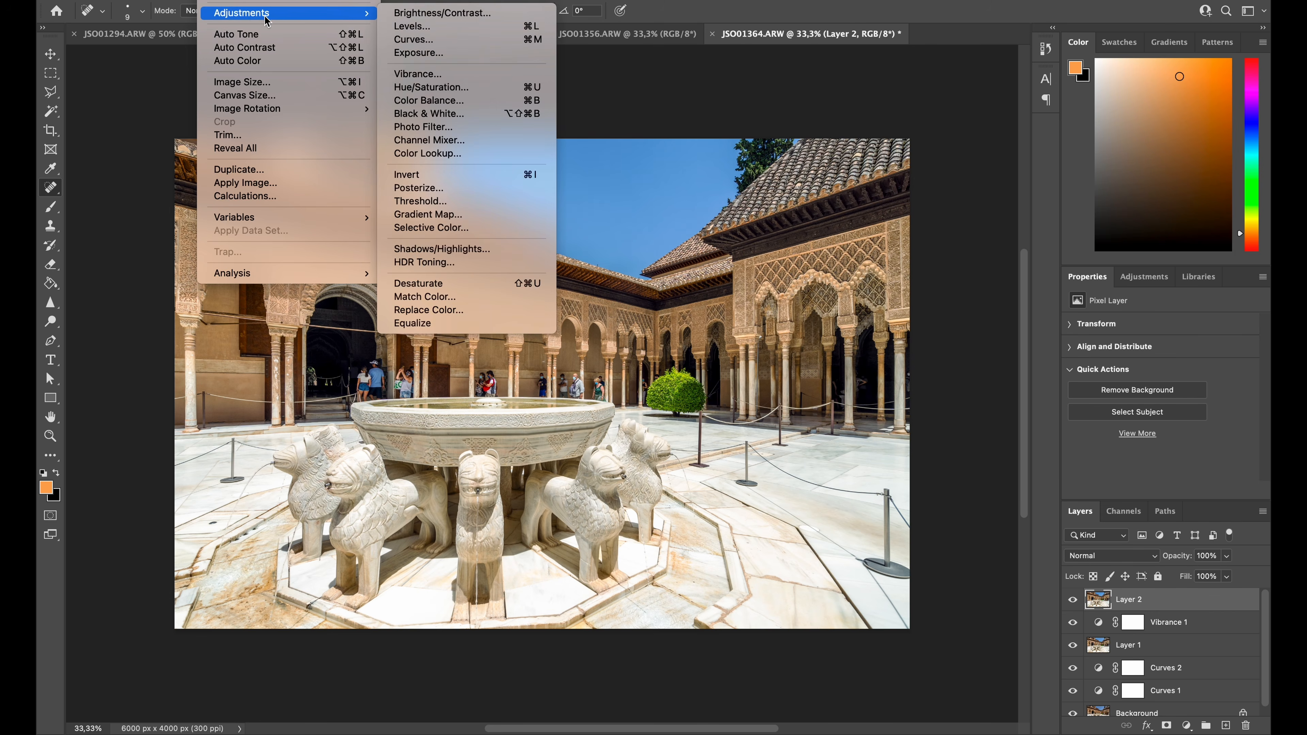
{"action": "mouse_move", "coordinate": [355, 14]}
{"action": "left_click", "coordinate": [472, 154]}
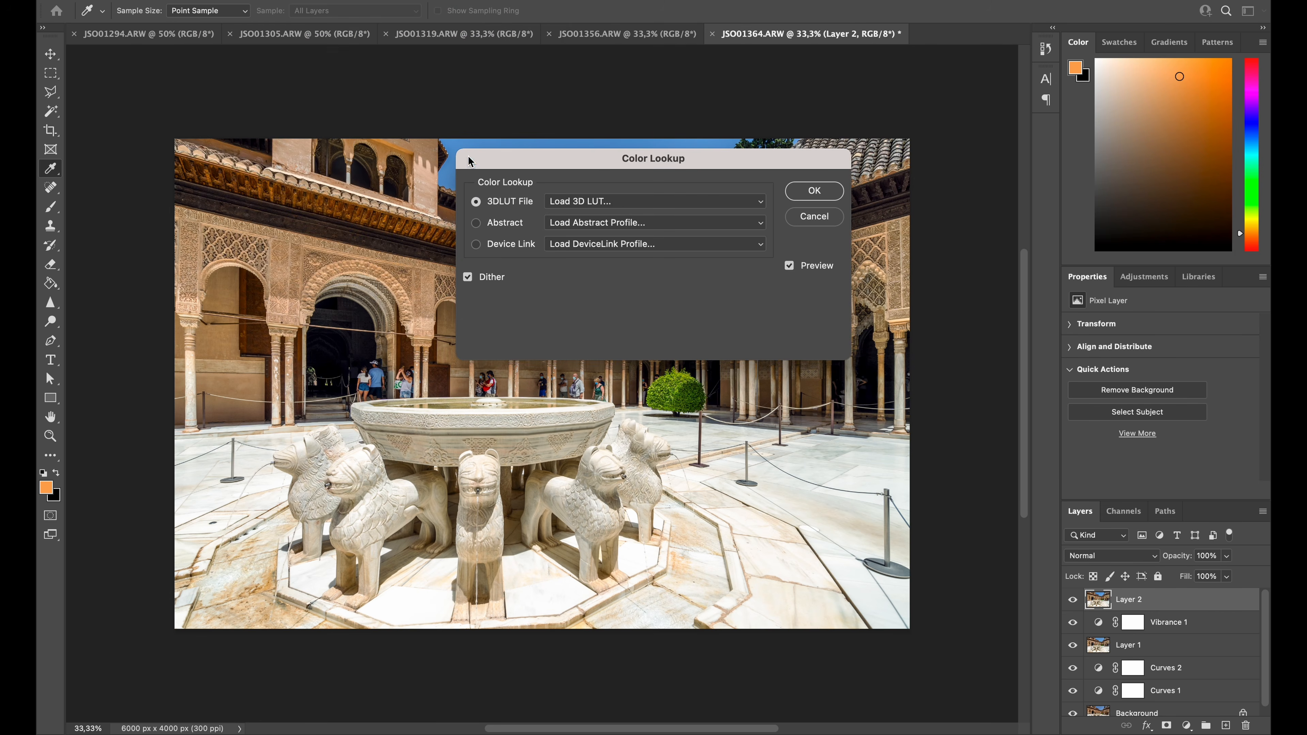
{"action": "left_click", "coordinate": [615, 204]}
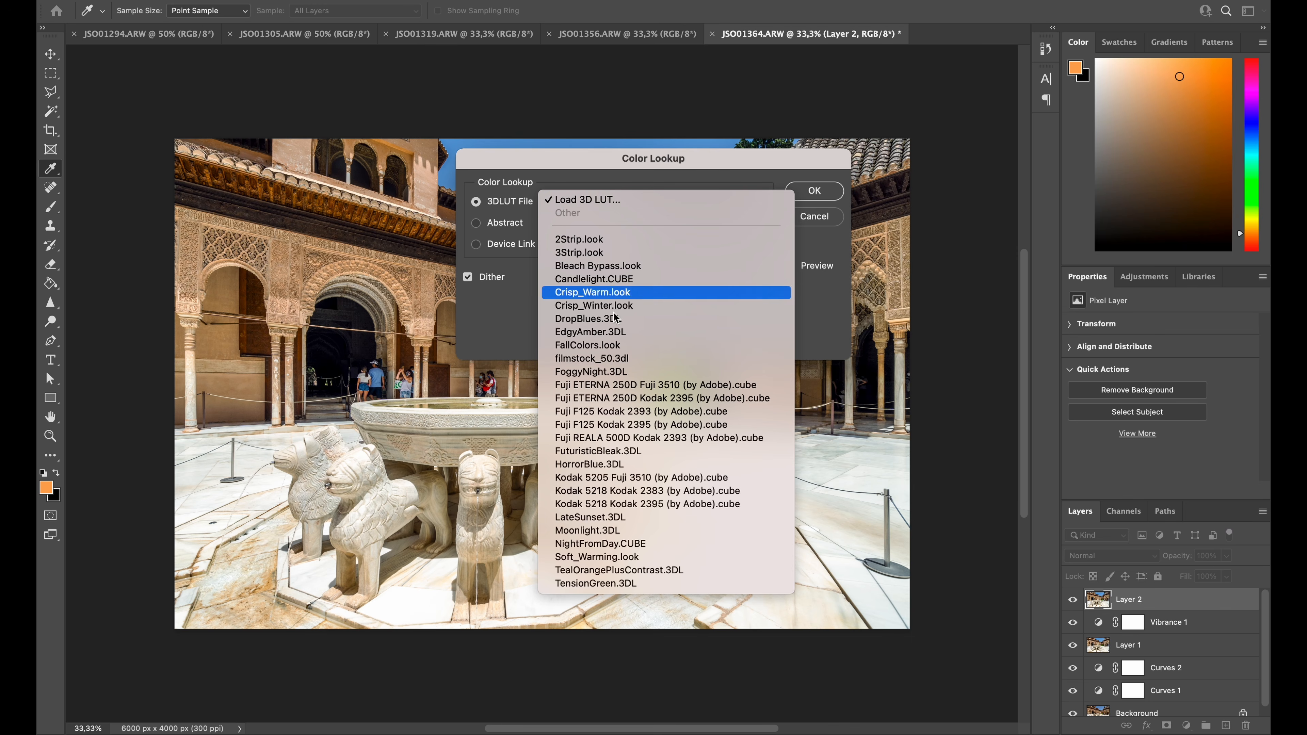
{"action": "left_click", "coordinate": [626, 491]}
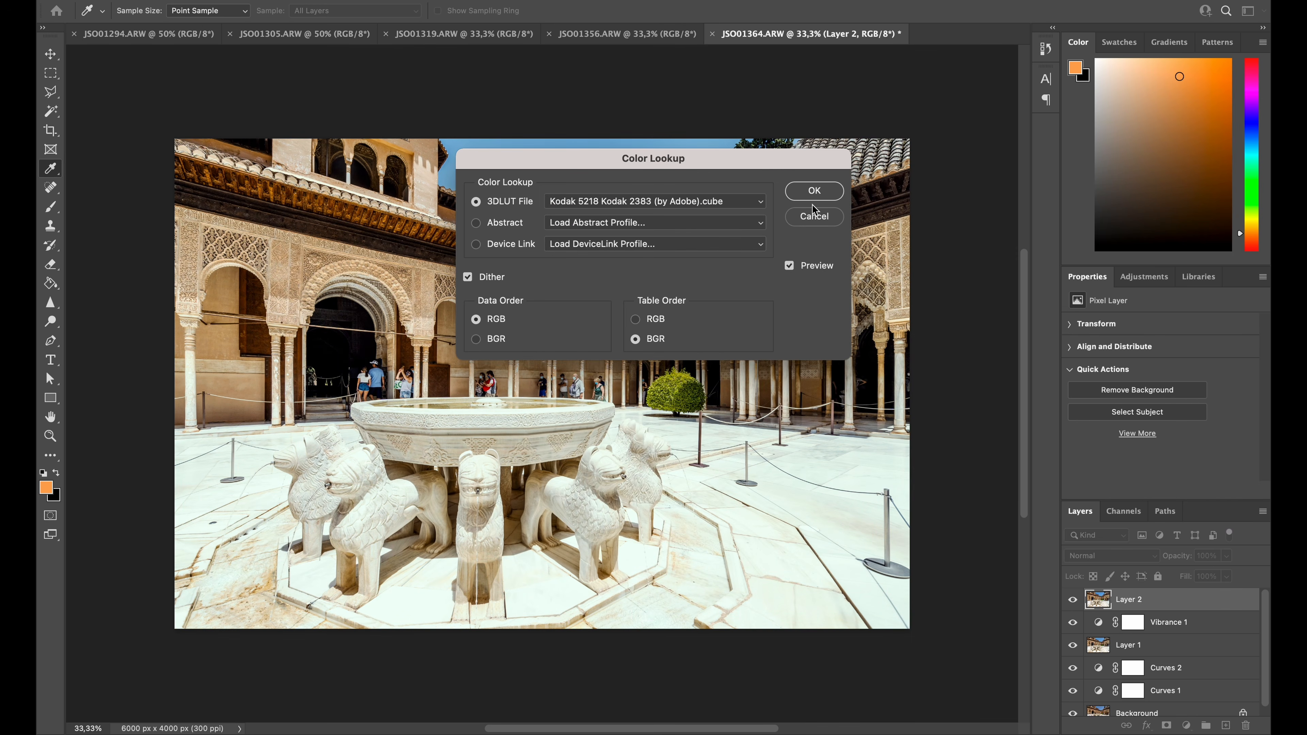
{"action": "left_click", "coordinate": [815, 191]}
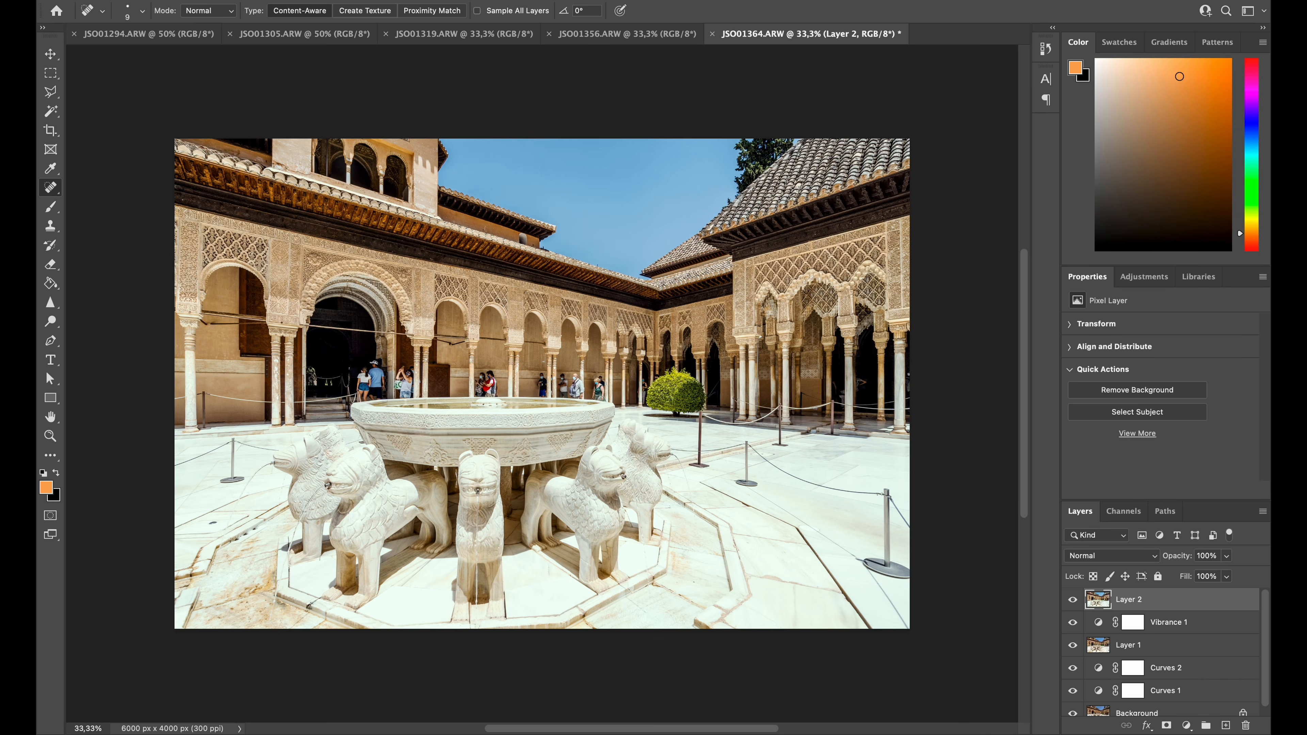
Set the color-graded layer's opacity to 44% and stamp the visible layers onto another new layer
{"action": "key", "text": "3"}
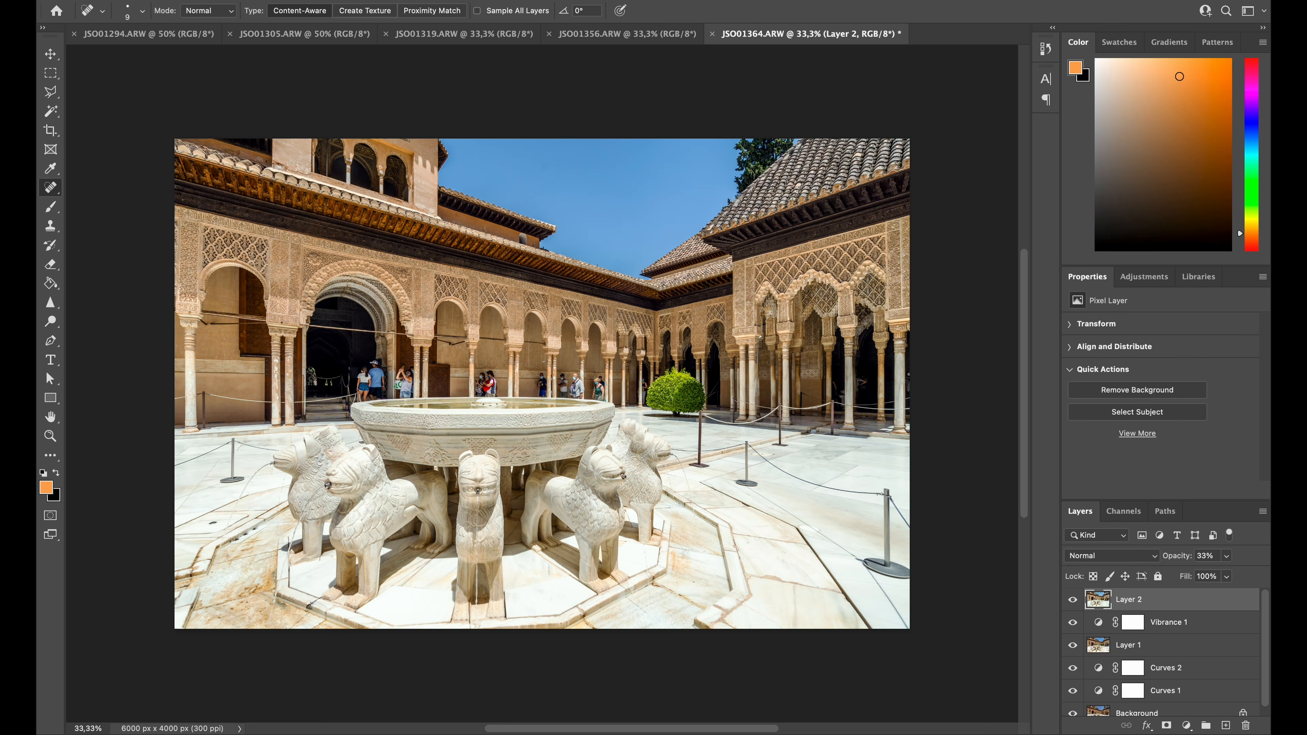
{"action": "key", "text": "4"}
{"action": "key", "text": "4"}
{"action": "key", "text": "super+alt+shift+e"}
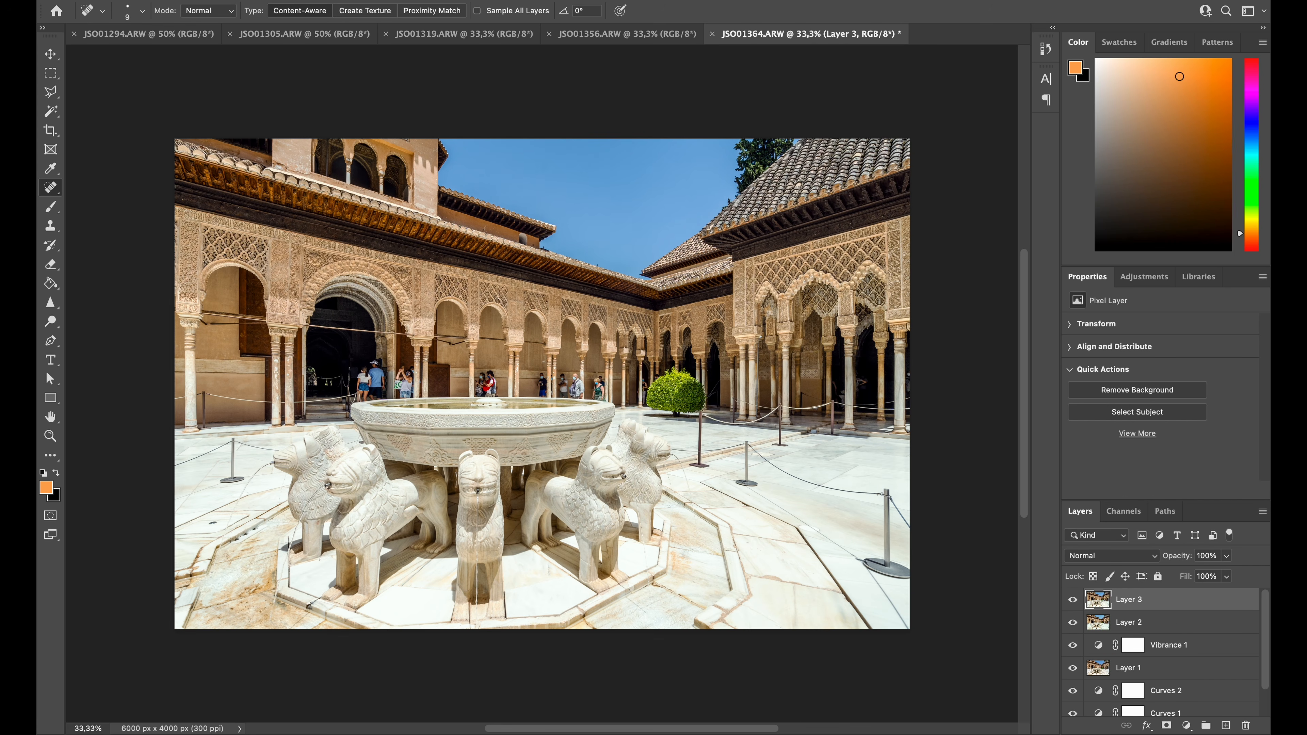
Apply Auto Contrast and Auto Color to the newly stamped top layer
{"action": "left_click", "coordinate": [215, 1]}
{"action": "mouse_move", "coordinate": [230, 17]}
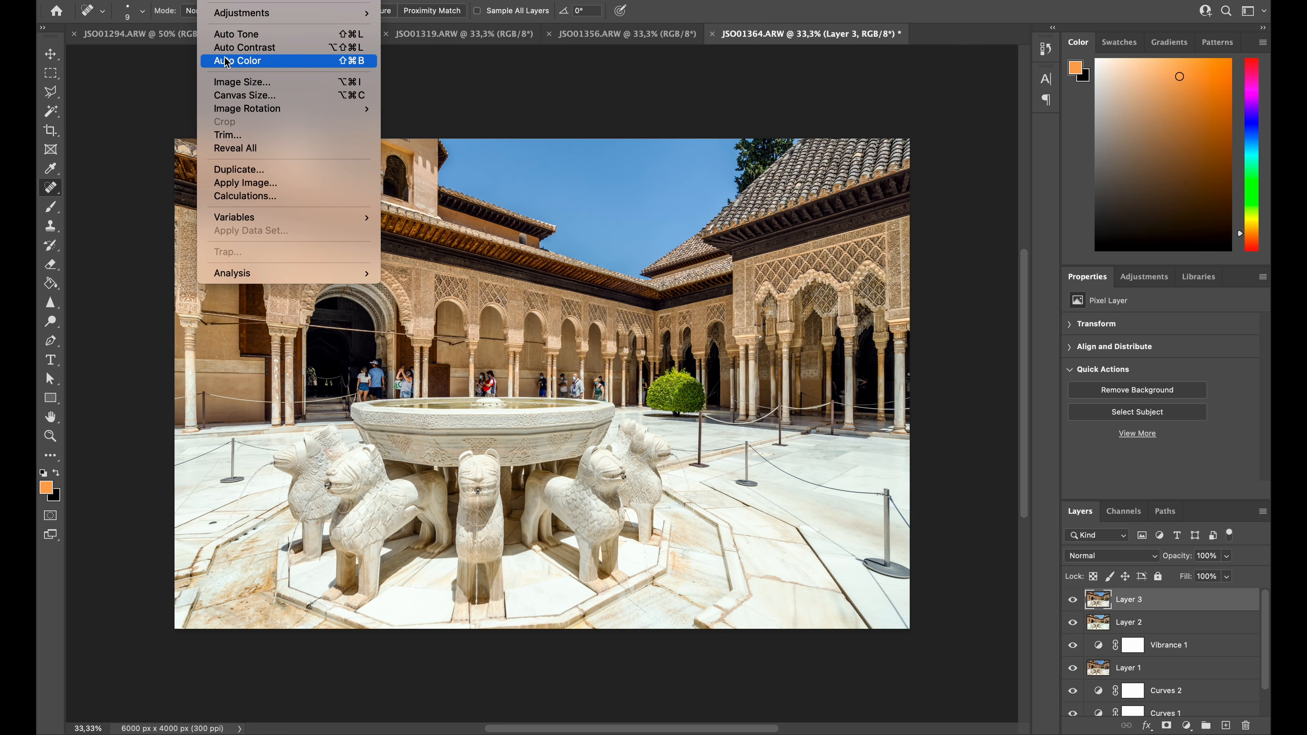
{"action": "left_click", "coordinate": [229, 47]}
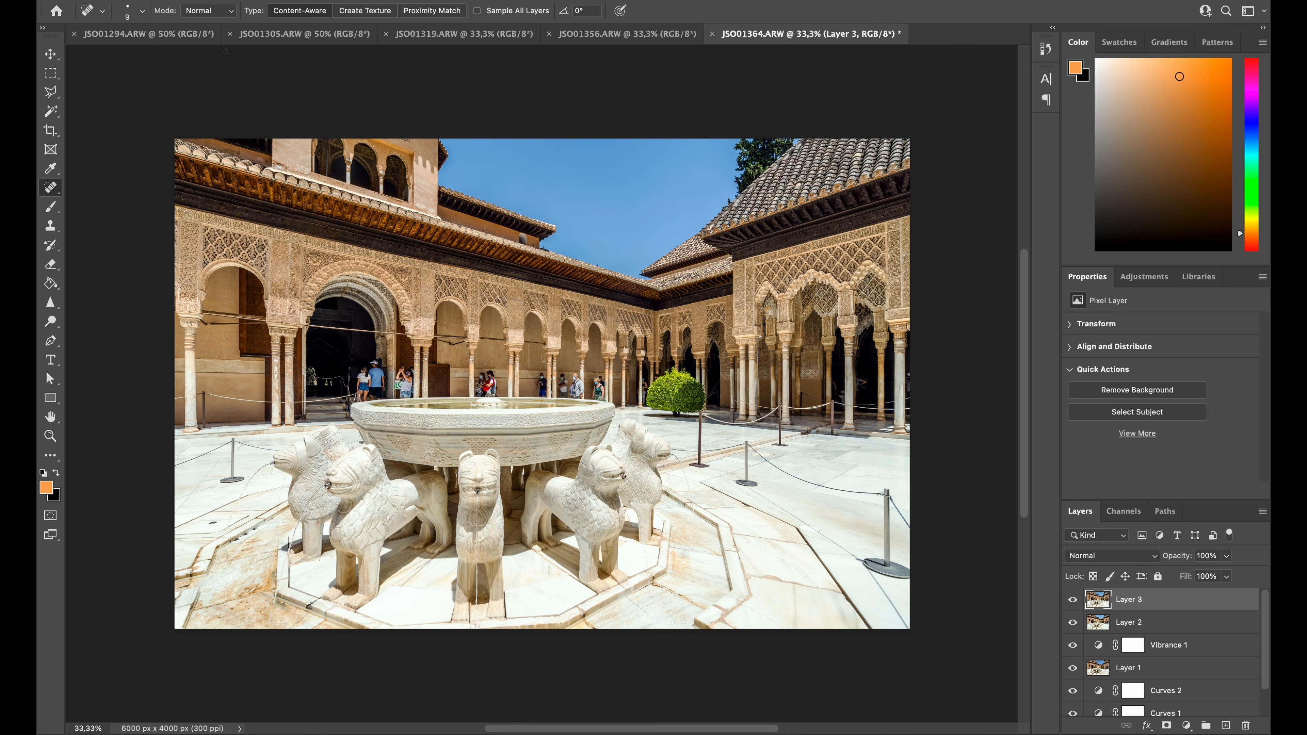
{"action": "left_click", "coordinate": [213, 1]}
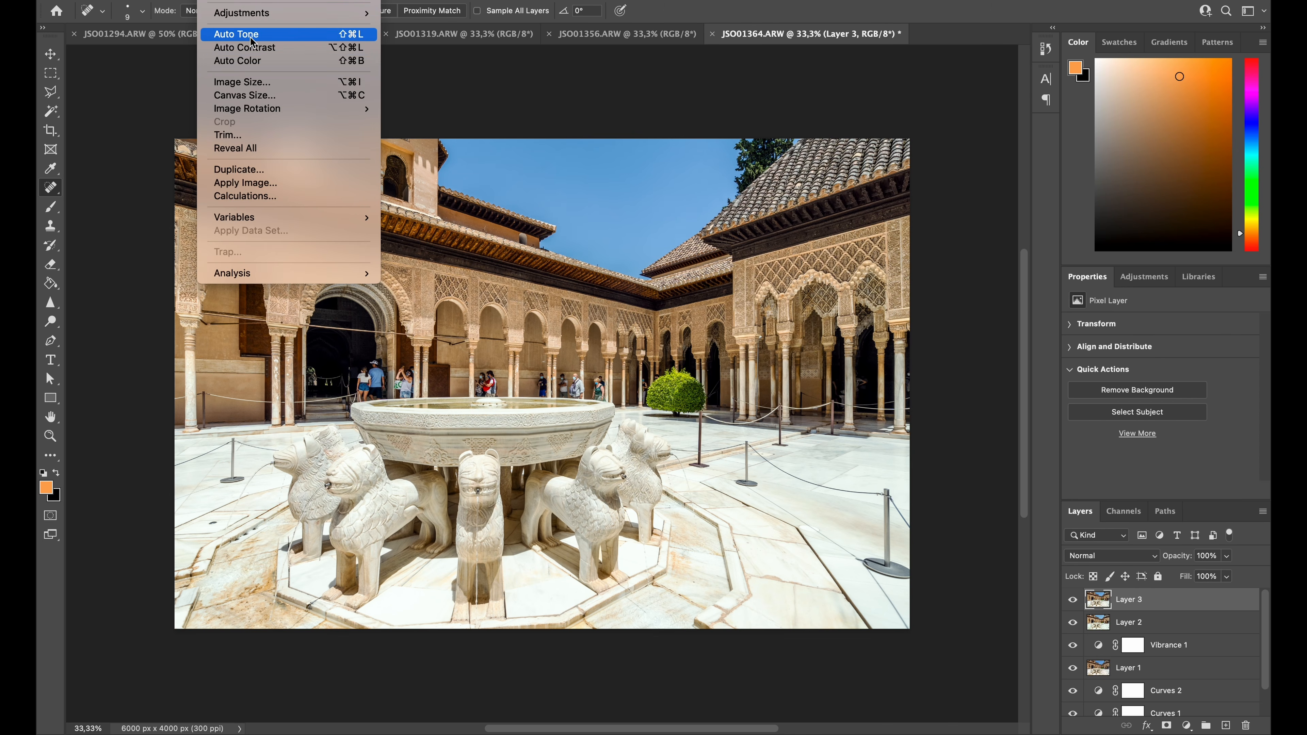
{"action": "left_click", "coordinate": [255, 63]}
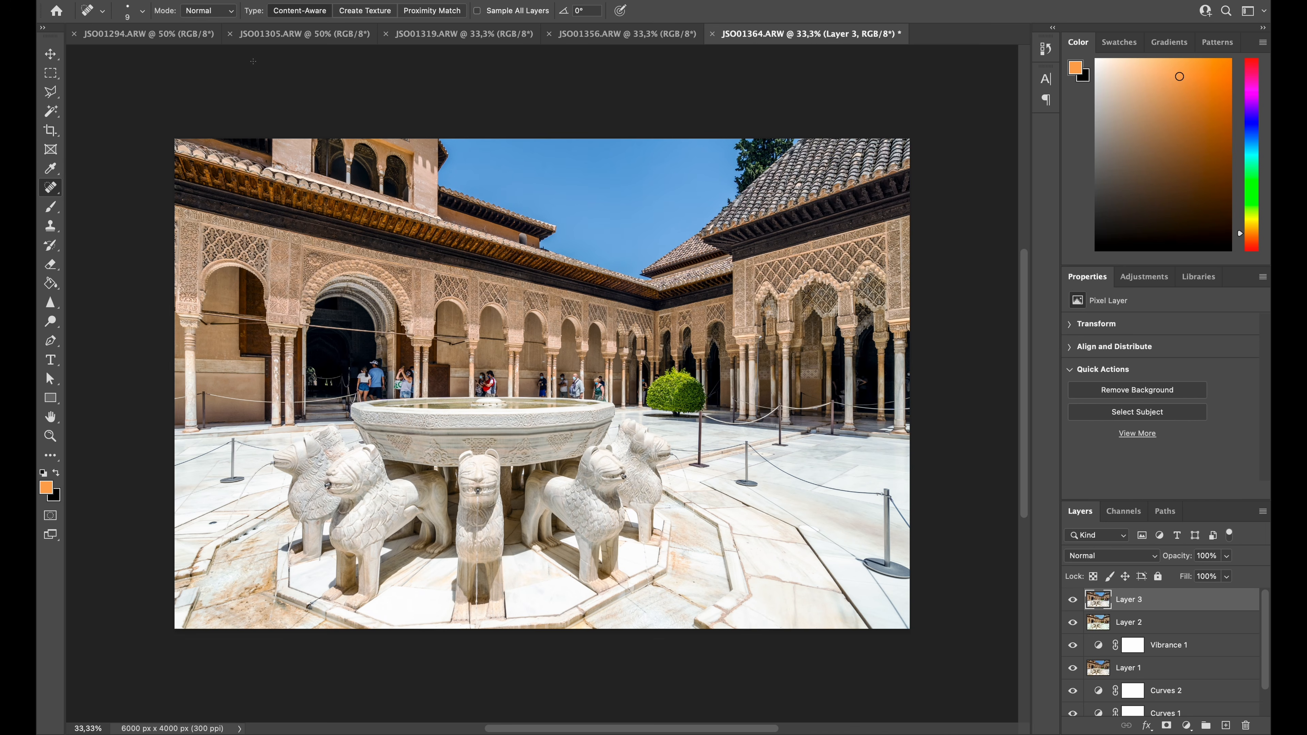
Reduce the auto-corrected layer's opacity and merge all visible layers into the background
{"action": "key", "text": "3"}
{"action": "key", "text": "super+shift+e"}
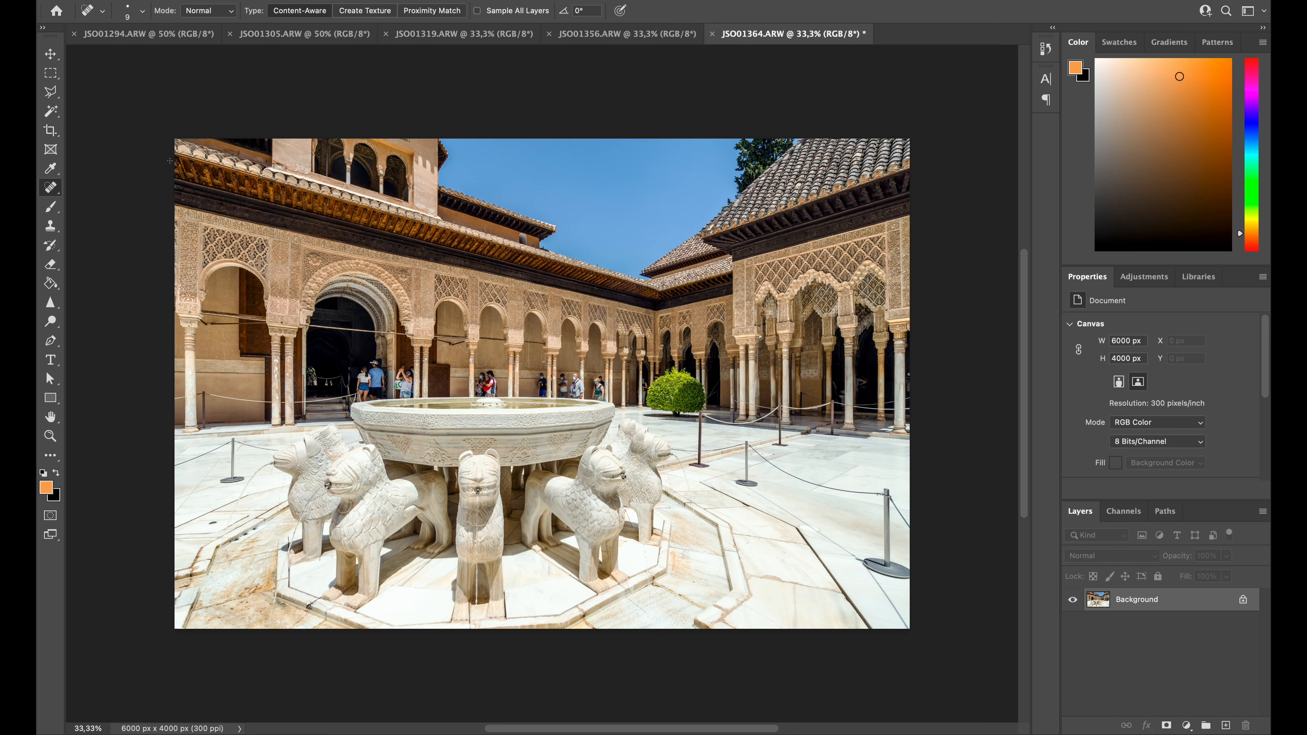
Compare the edited courtyard photo fitted to the window with its original history snapshot, ending back on the Merge Visible state
{"action": "key", "text": "ctrl+0"}
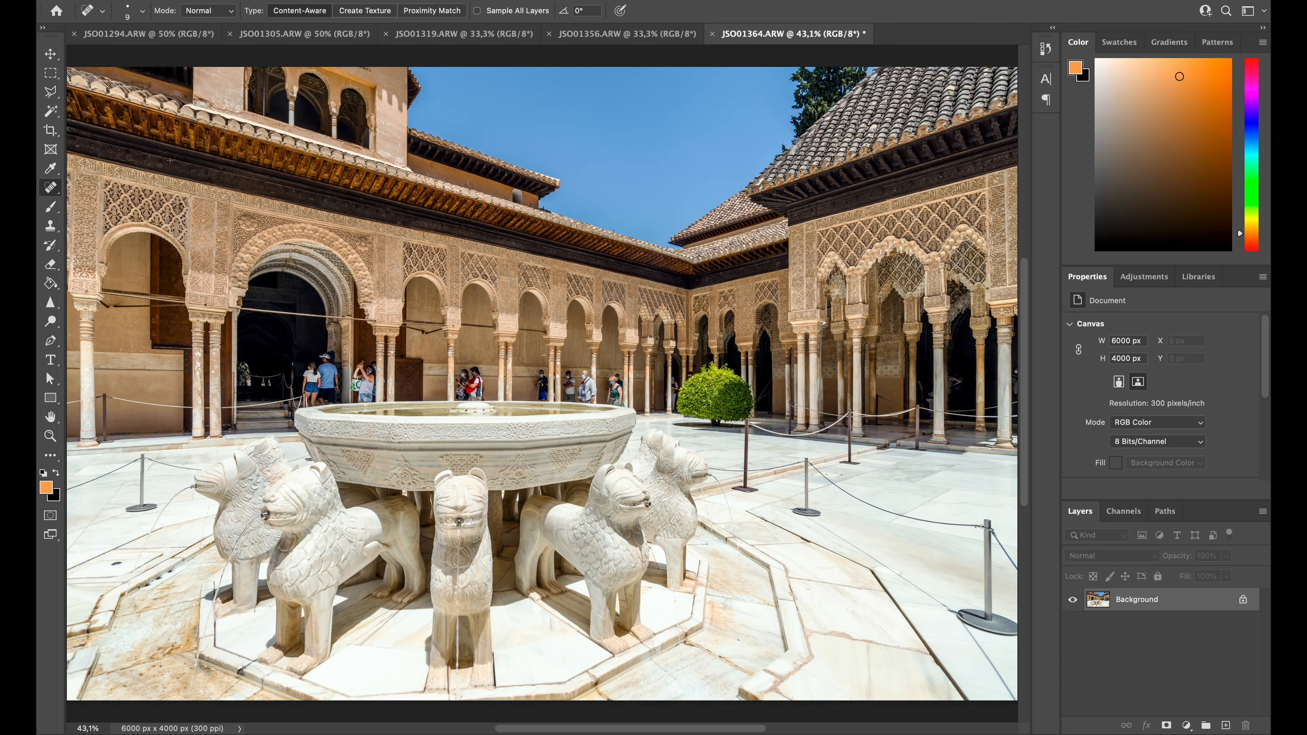
{"action": "key", "text": "Tab"}
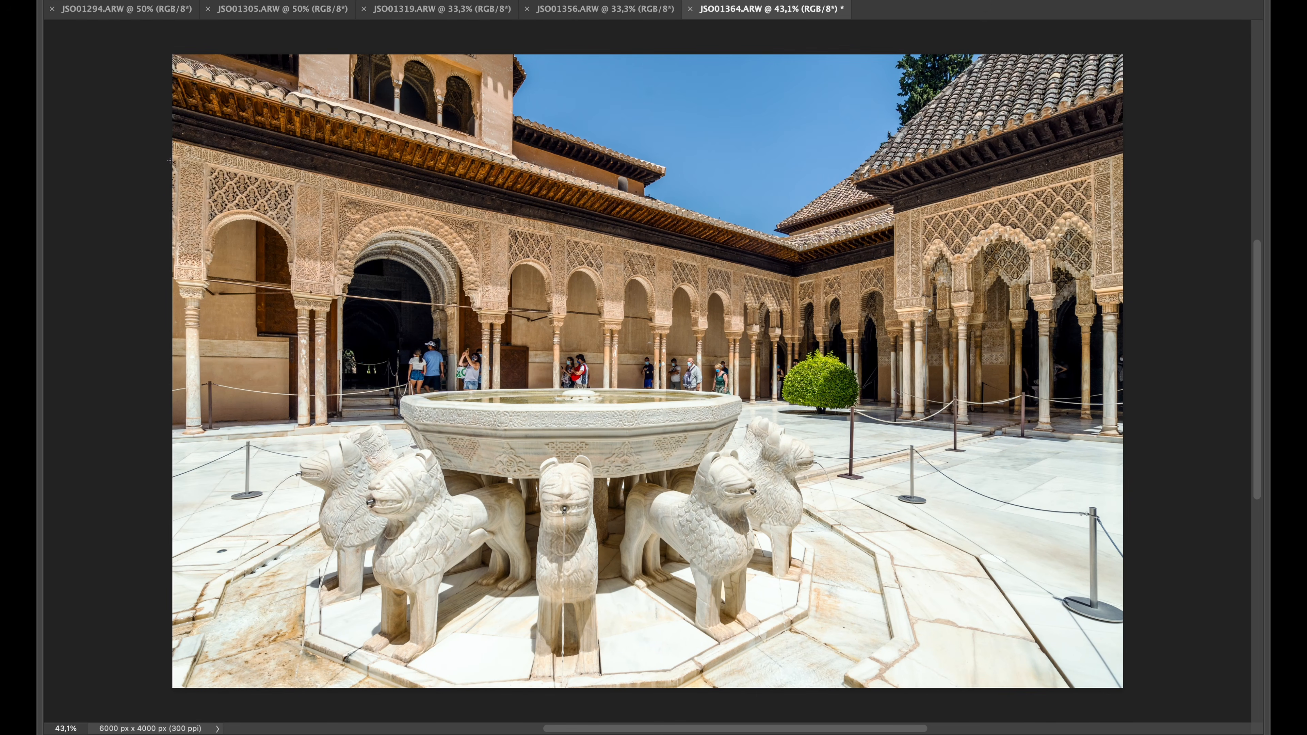
{"action": "key", "text": "Tab"}
{"action": "key", "text": "Tab"}
{"action": "key", "text": "Tab"}
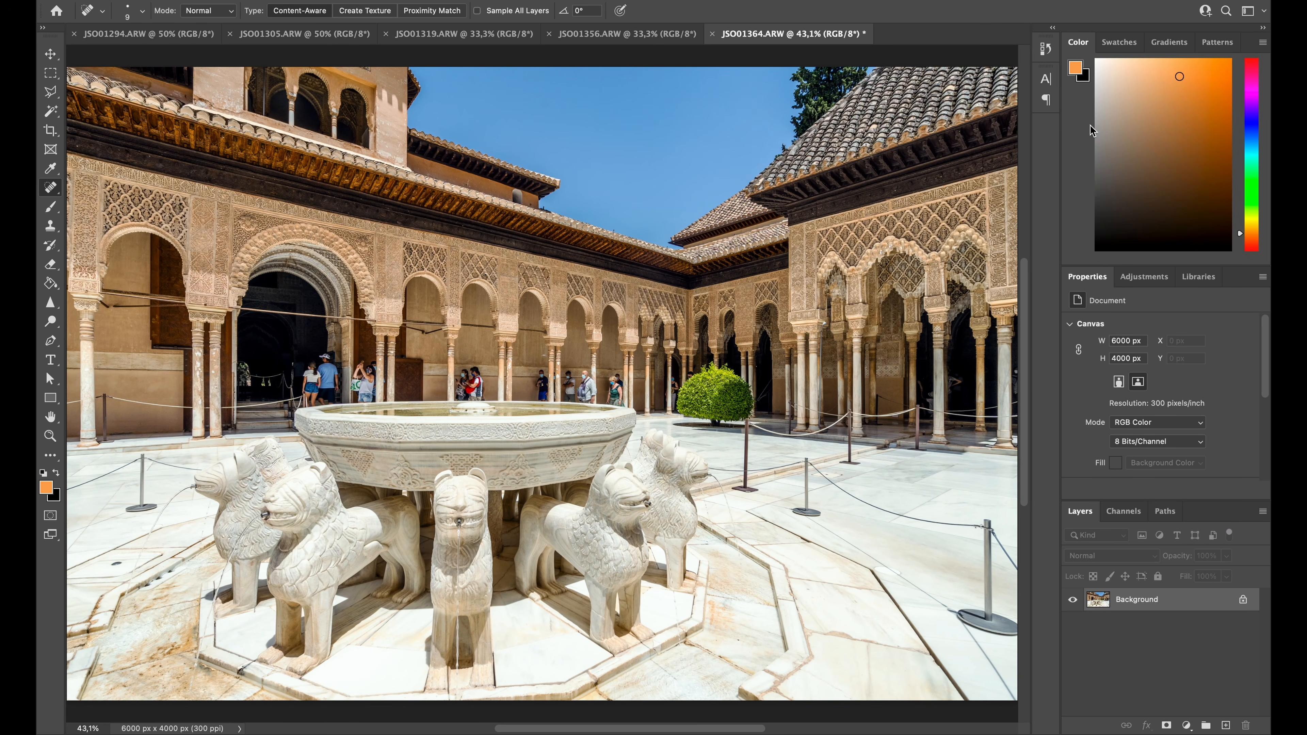
{"action": "left_click", "coordinate": [1046, 49]}
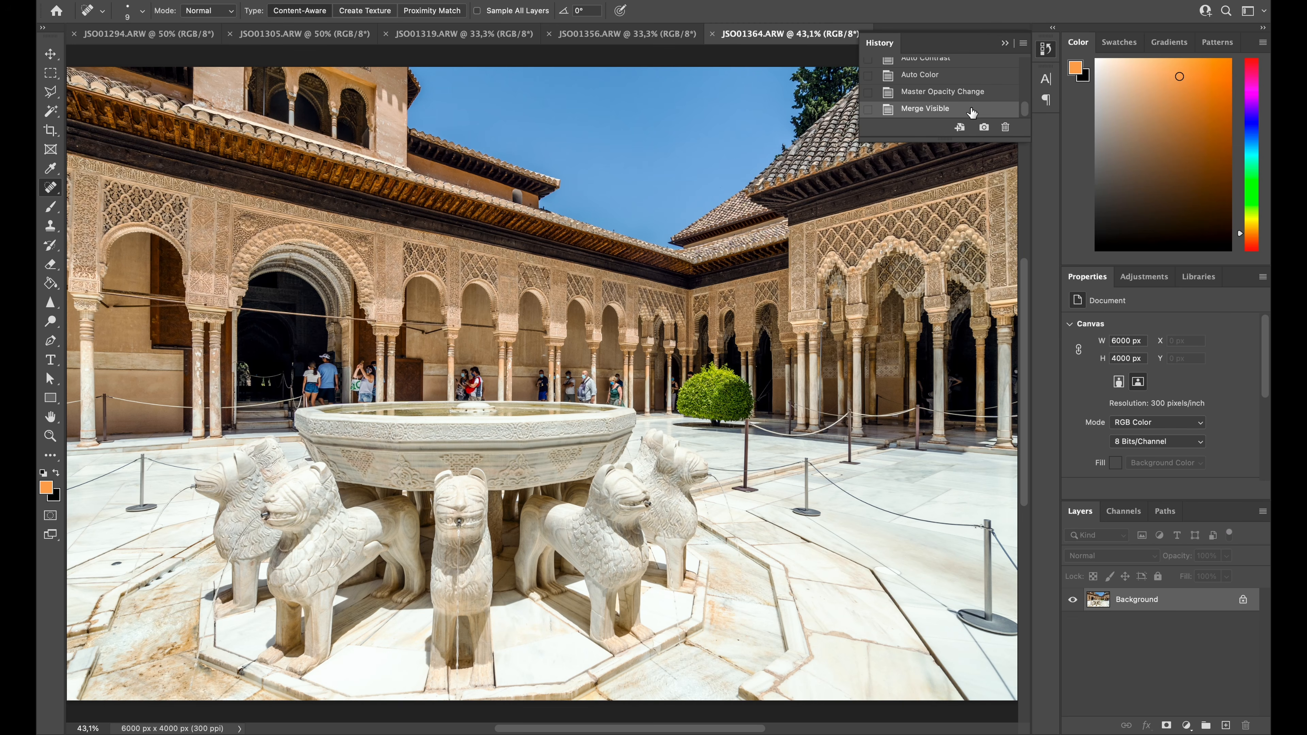
{"action": "scroll", "coordinate": [972, 111], "scroll_direction": "up", "scroll_amount": 5}
{"action": "left_click", "coordinate": [934, 73]}
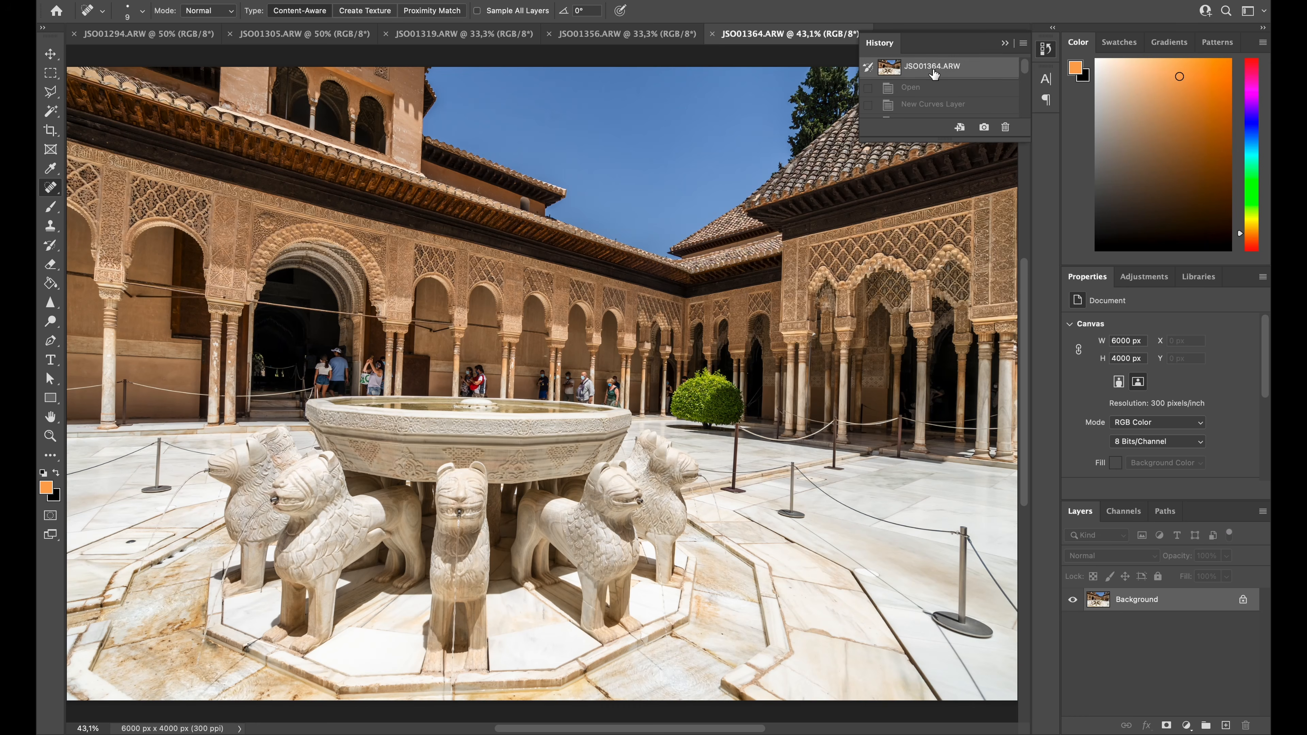
{"action": "scroll", "coordinate": [934, 77], "scroll_direction": "down", "scroll_amount": 5}
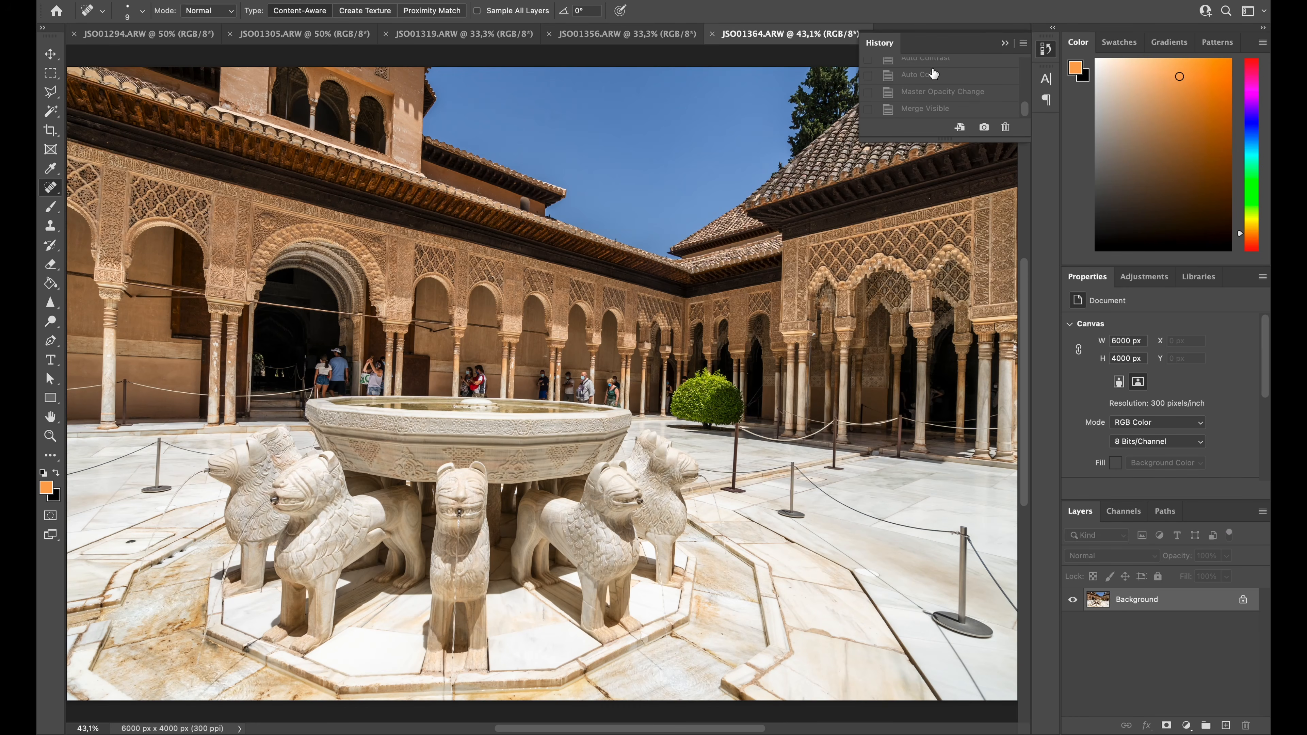
{"action": "left_click", "coordinate": [922, 109]}
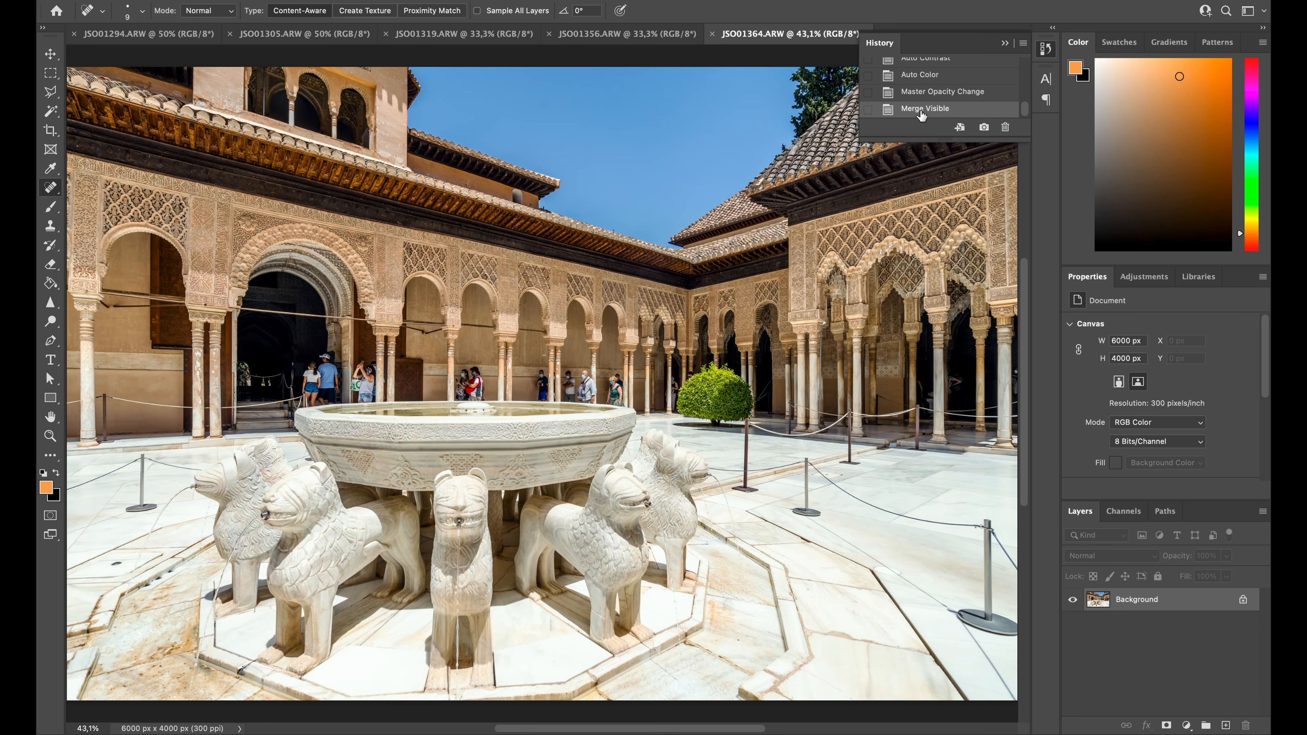
{"action": "left_click", "coordinate": [1046, 51]}
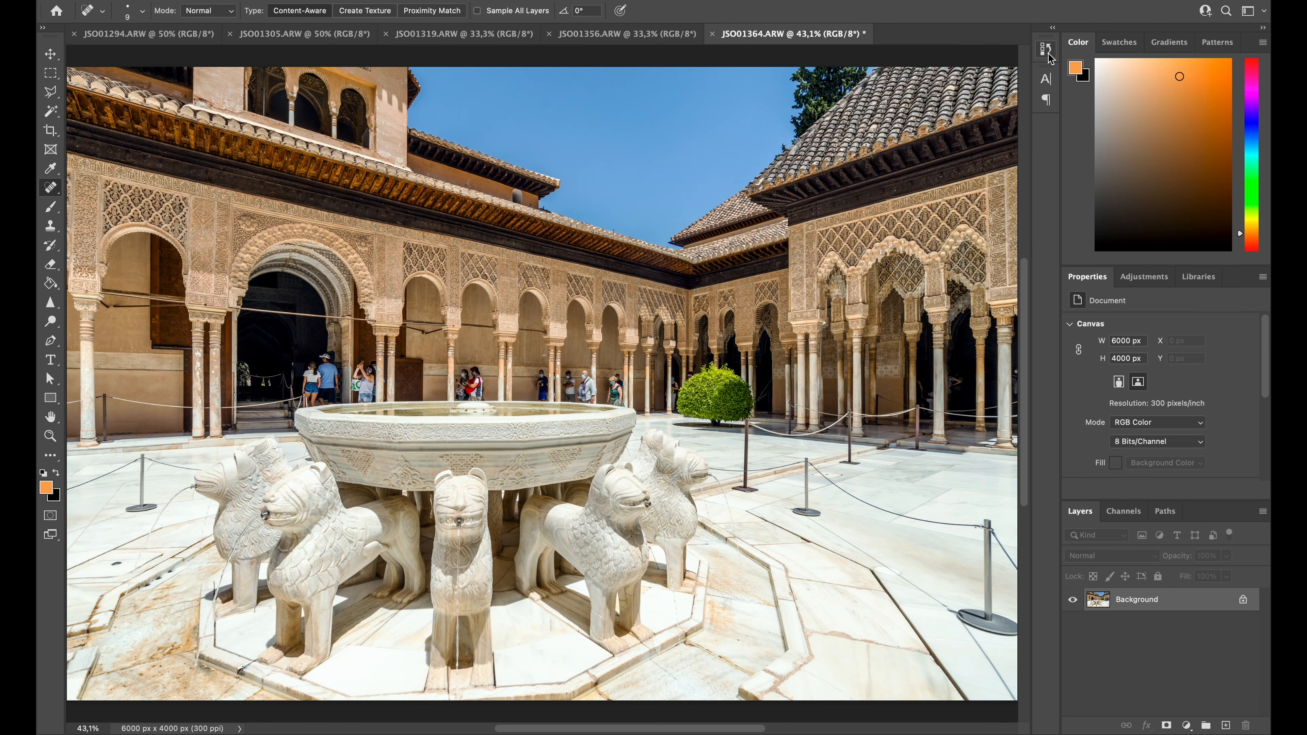
Save the photo as JSO01364.jpg in the granada folder in JPEG format with quality 12 (Maximum)
{"action": "key", "text": "super+shift+s"}
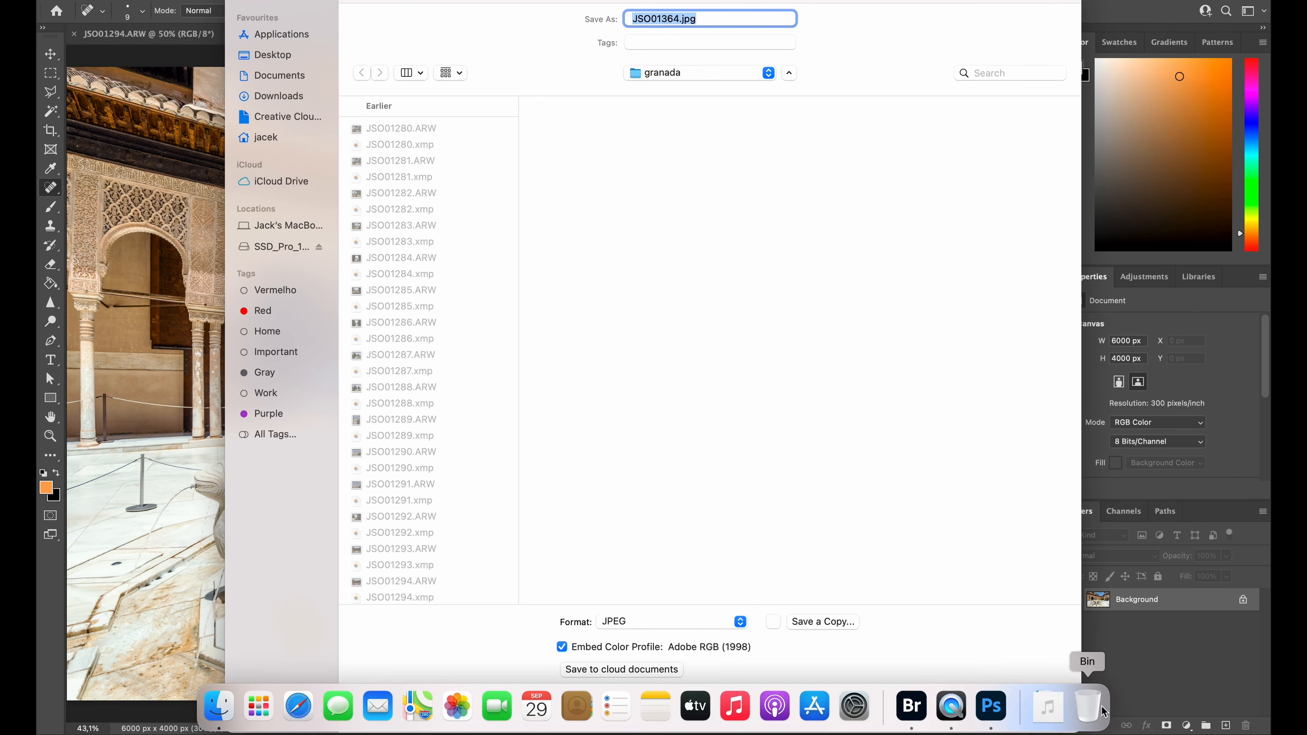
{"action": "left_click", "coordinate": [1040, 711]}
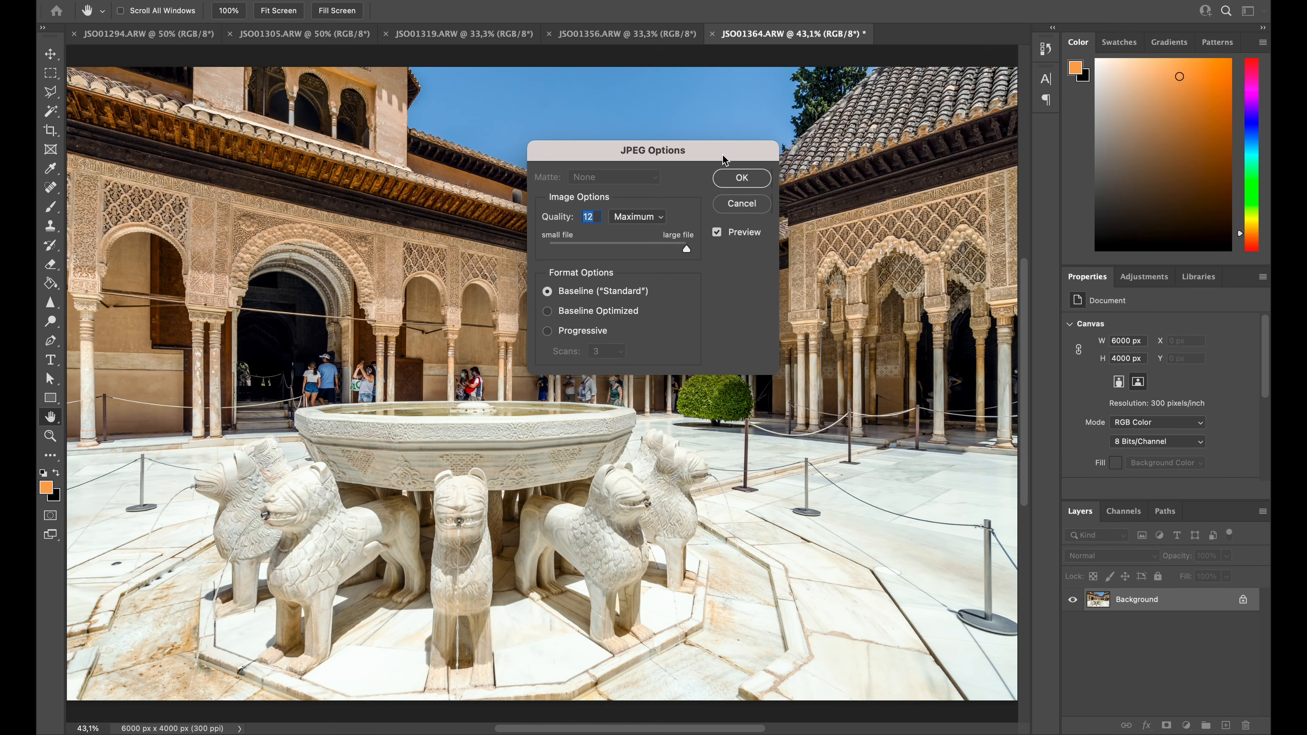
{"action": "left_click", "coordinate": [723, 185]}
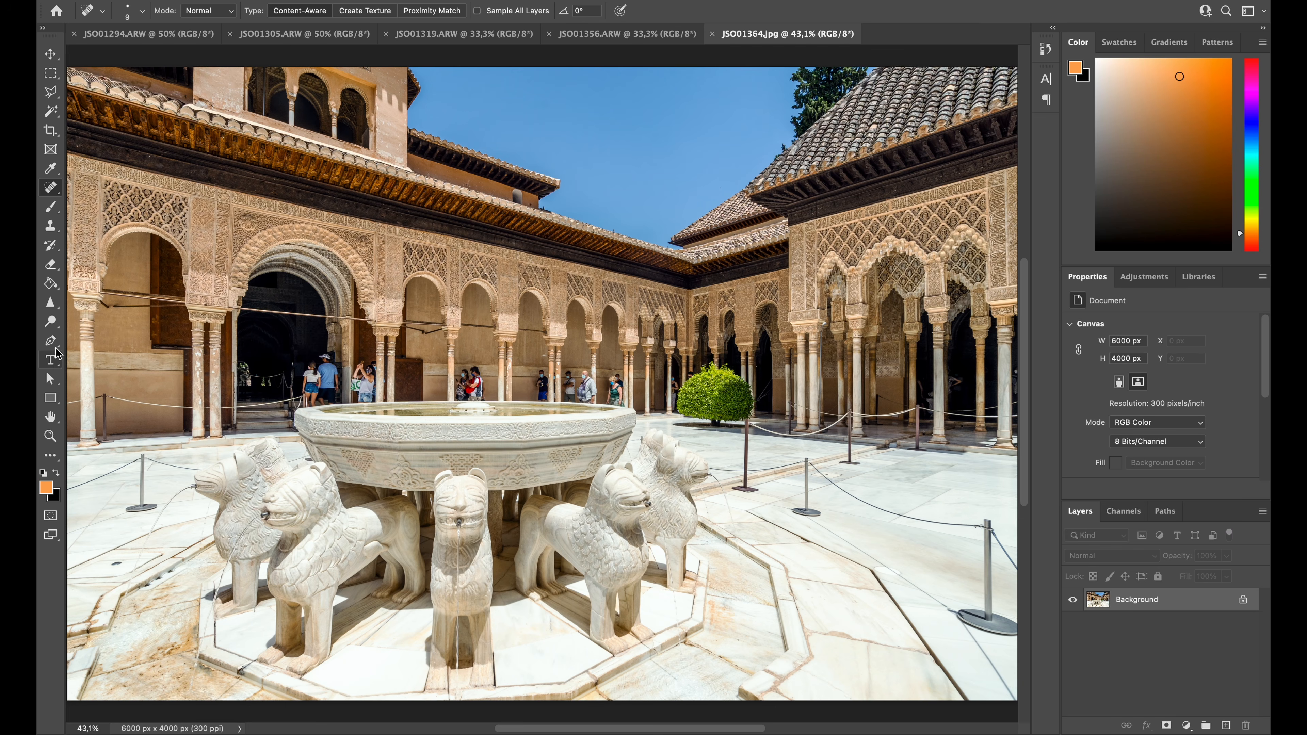
Activate the Dodge tool with its range set to Midtones
{"action": "left_click", "coordinate": [52, 323]}
{"action": "left_click", "coordinate": [52, 323]}
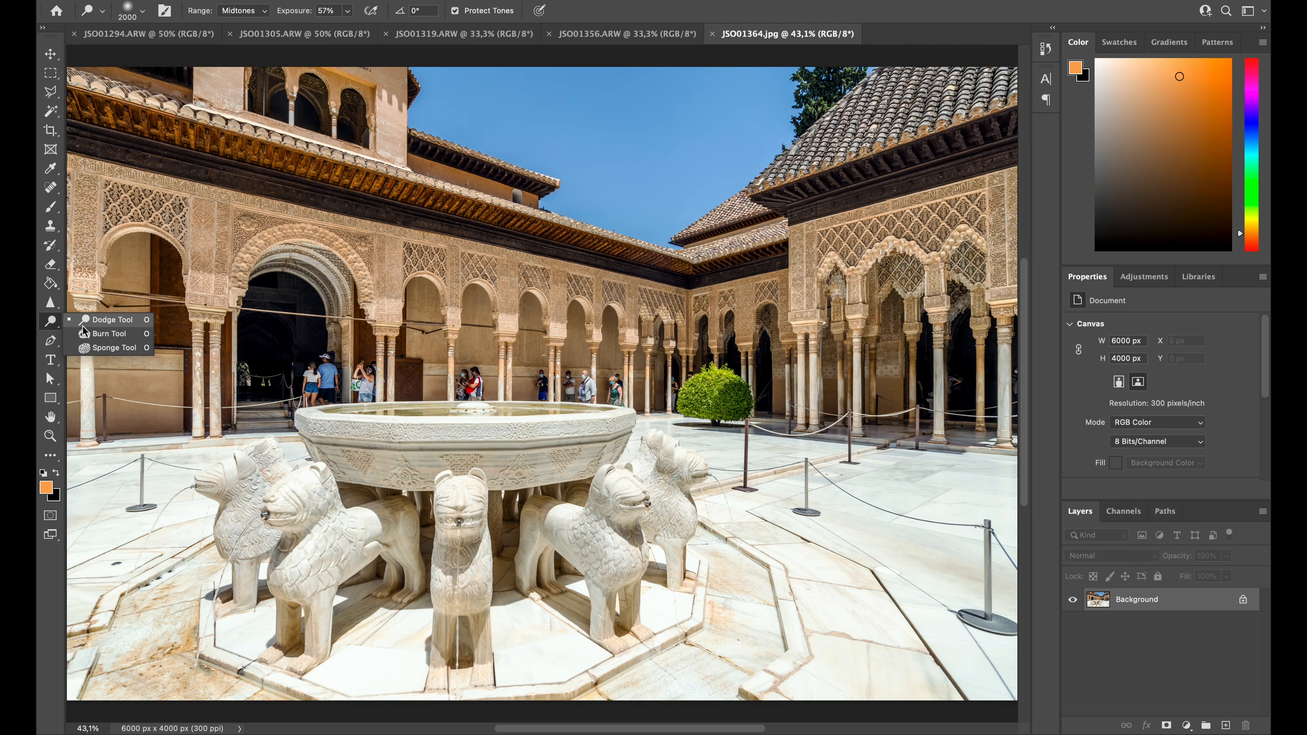
{"action": "left_click", "coordinate": [83, 325]}
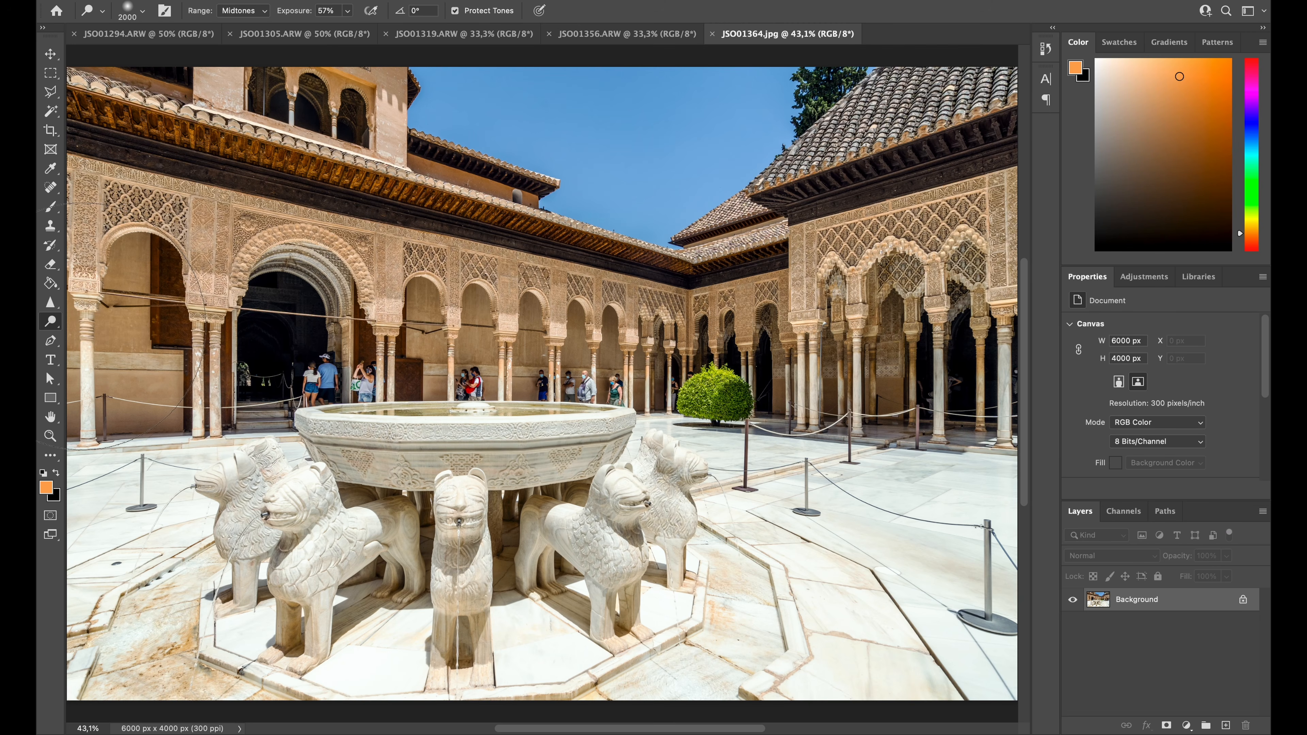
{"action": "left_click", "coordinate": [240, 21]}
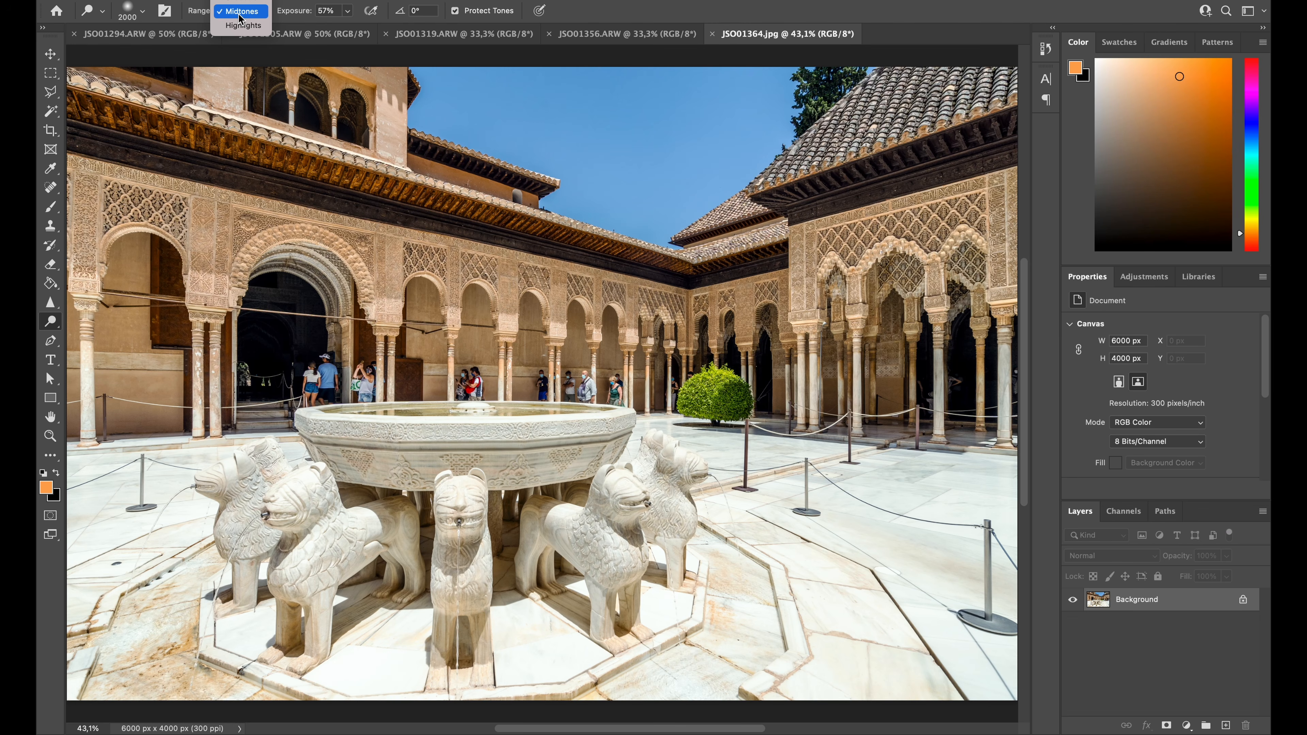
{"action": "left_click", "coordinate": [239, 18]}
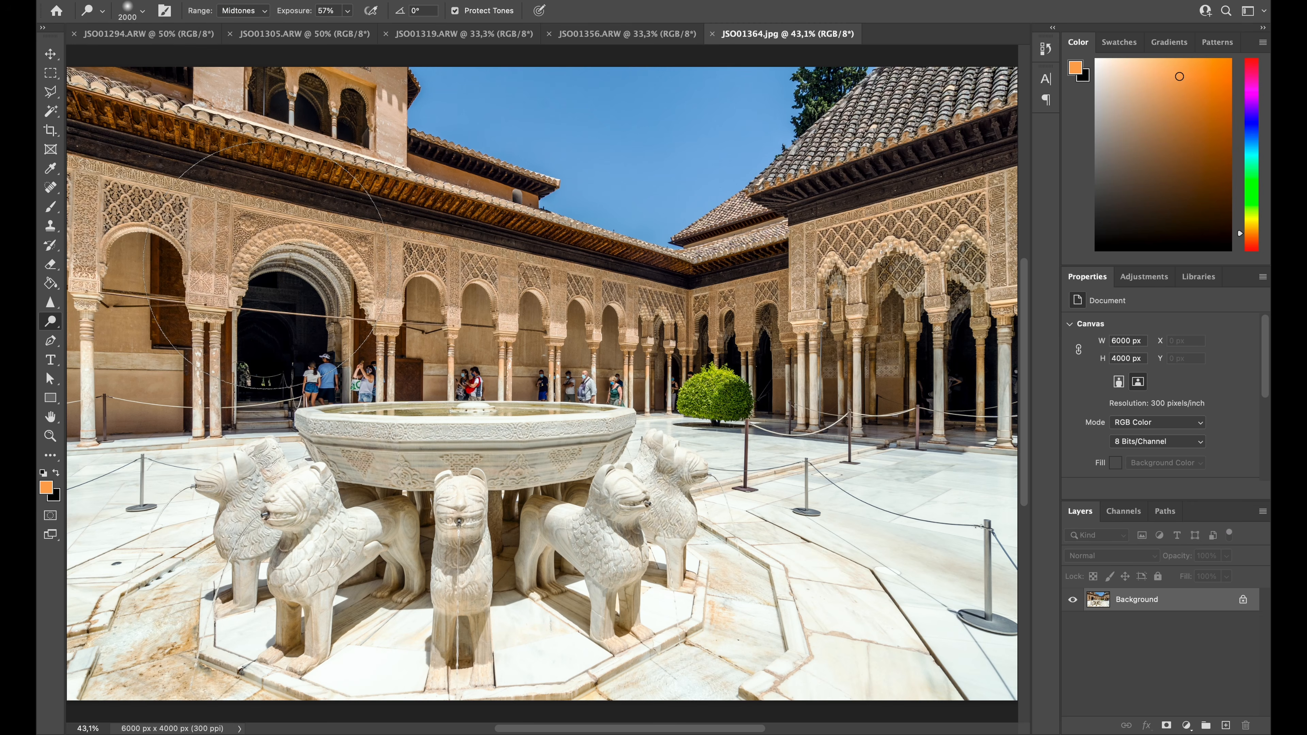
Lighten the midtones of the upper windows, wooden eaves and far arcade with Dodge strokes, using a 700 px brush
{"action": "key", "text": "bracketleft"}
{"action": "key", "text": "bracketleft"}
{"action": "key", "text": "bracketleft"}
{"action": "key", "text": "bracketright"}
{"action": "key", "text": "bracketright"}
{"action": "key", "text": "bracketleft"}
{"action": "key", "text": "bracketleft"}
{"action": "key", "text": "bracketright"}
{"action": "key", "text": "bracketright"}
{"action": "key", "text": "bracketright"}
{"action": "key", "text": "bracketright"}
{"action": "key", "text": "bracketleft"}
{"action": "key", "text": "bracketleft"}
{"action": "key", "text": "bracketleft"}
{"action": "key", "text": "bracketleft"}
{"action": "key", "text": "bracketleft"}
{"action": "key", "text": "bracketleft"}
{"action": "key", "text": "bracketleft"}
{"action": "key", "text": "bracketleft"}
{"action": "key", "text": "bracketleft"}
{"action": "key", "text": "bracketleft"}
{"action": "key", "text": "bracketleft"}
{"action": "key", "text": "bracketleft"}
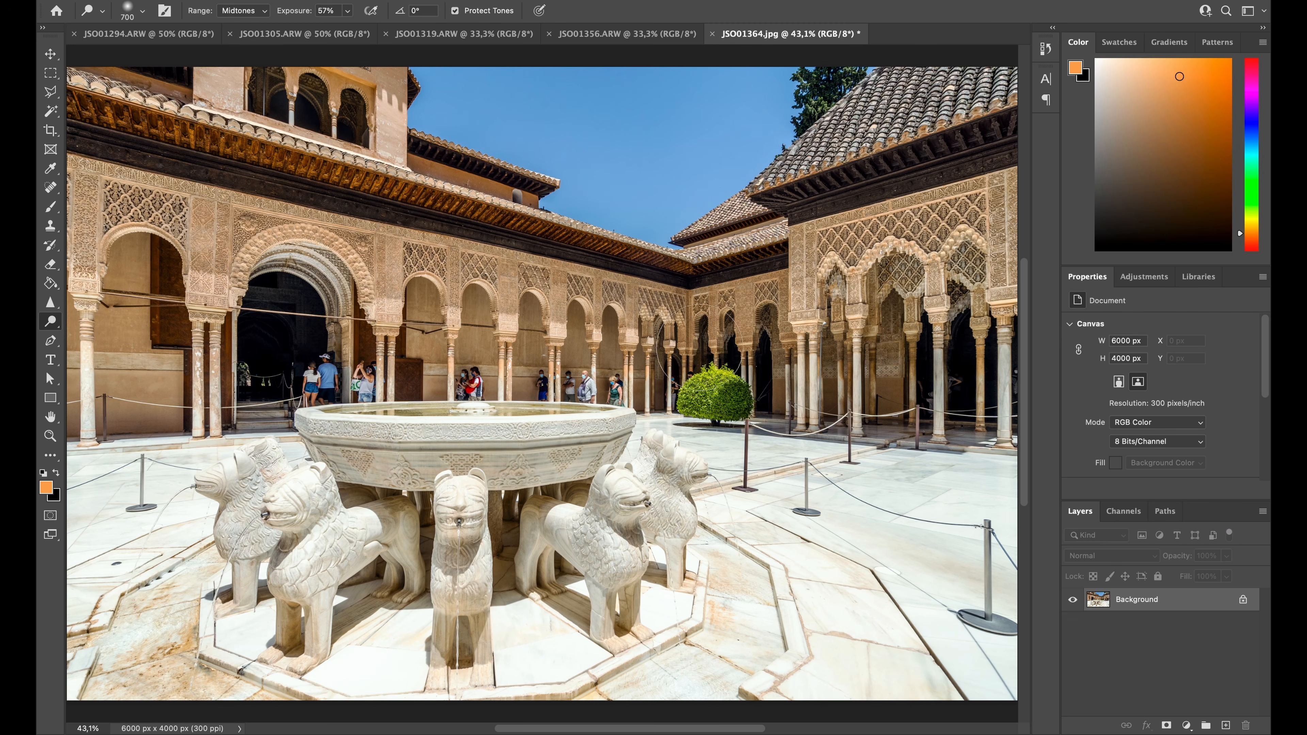
{"action": "left_click", "coordinate": [643, 323]}
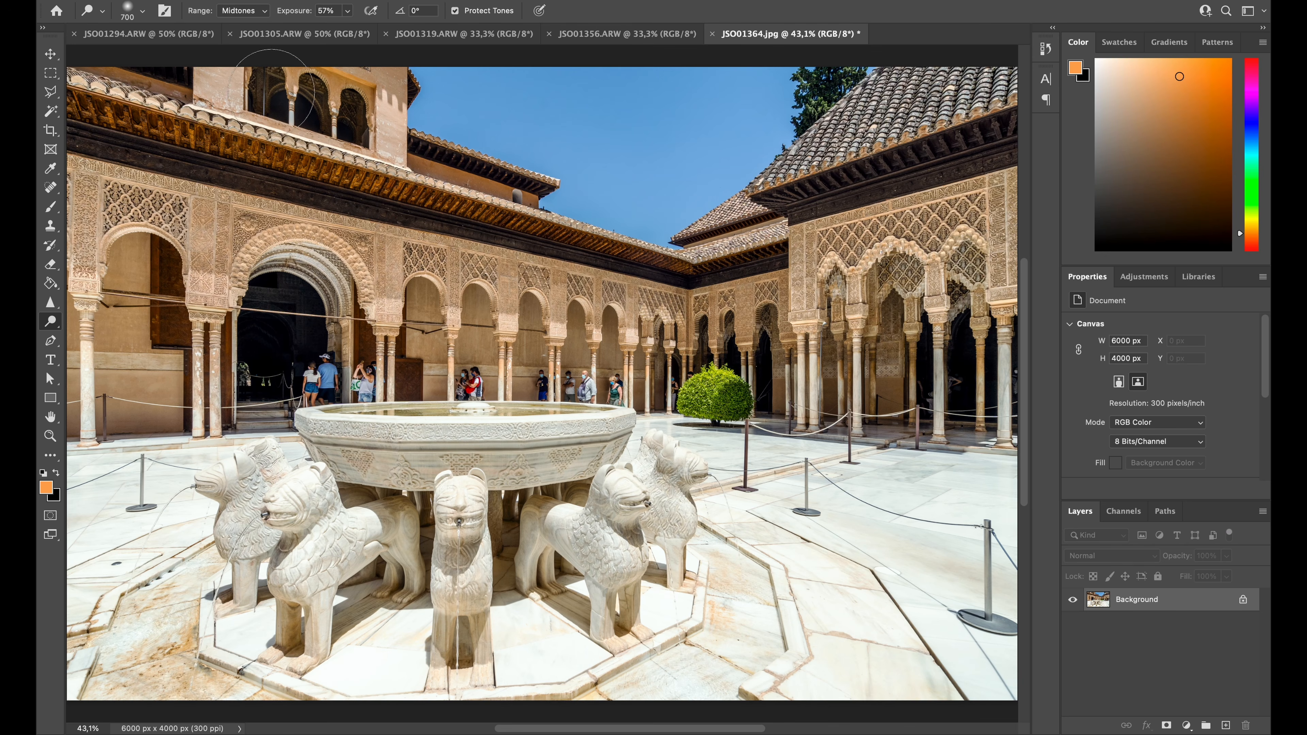
{"action": "left_click_drag", "start_coordinate": [242, 84], "coordinate": [212, 88]}
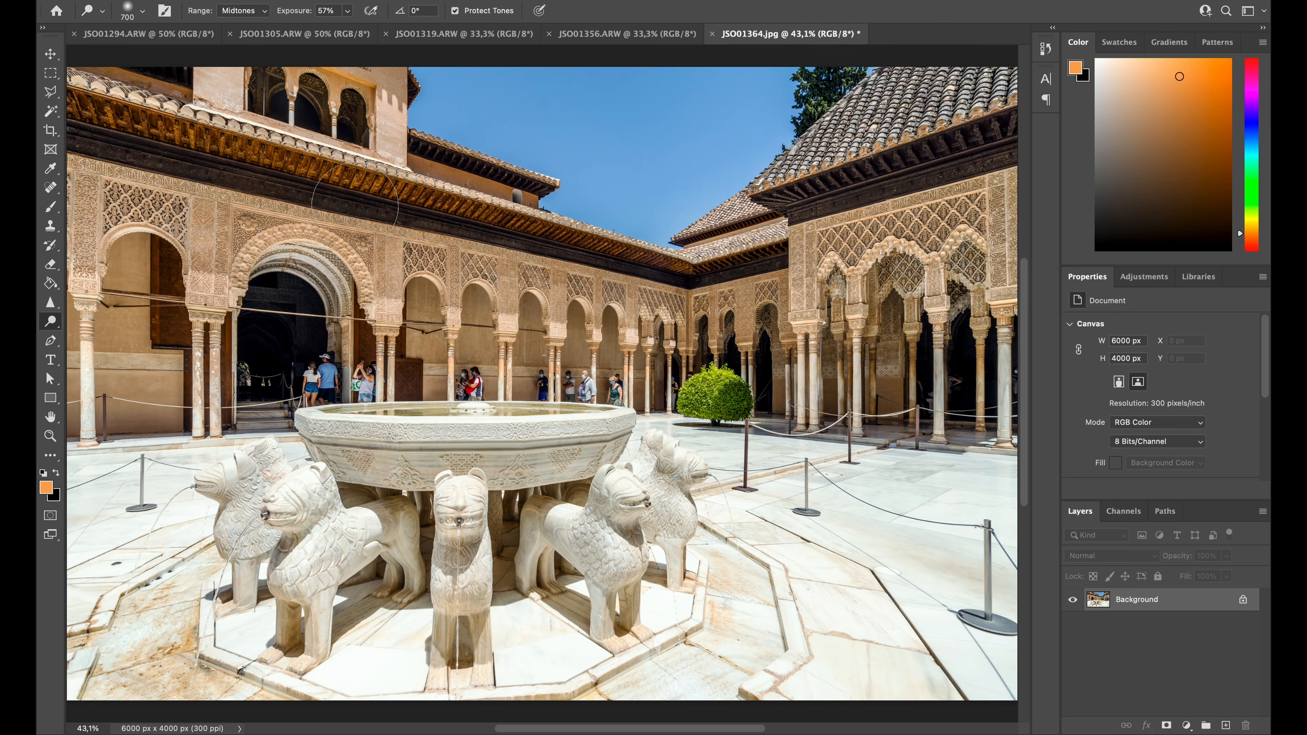
{"action": "right_click", "coordinate": [339, 184]}
{"action": "key", "text": "Escape"}
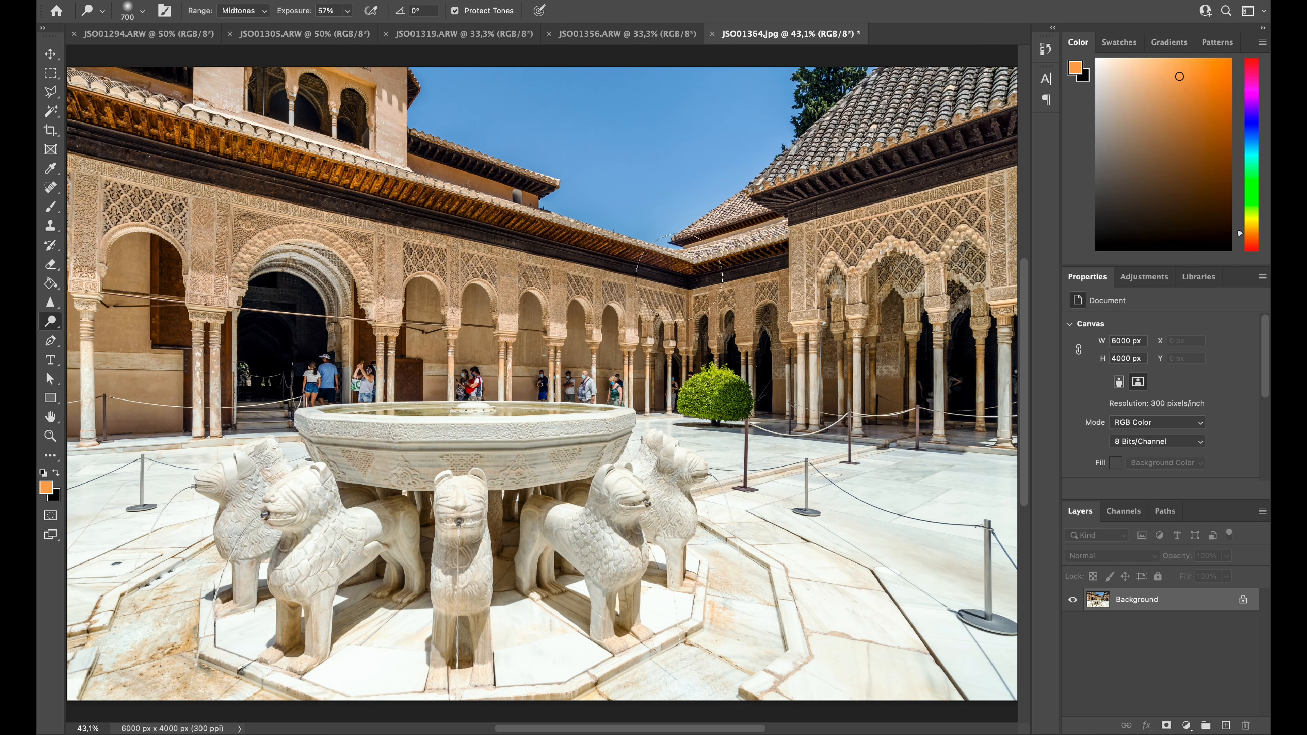
{"action": "mouse_move", "coordinate": [647, 264]}
{"action": "left_mouse_down"}
{"action": "mouse_move", "coordinate": [491, 241]}
{"action": "mouse_move", "coordinate": [455, 216]}
{"action": "left_mouse_up"}
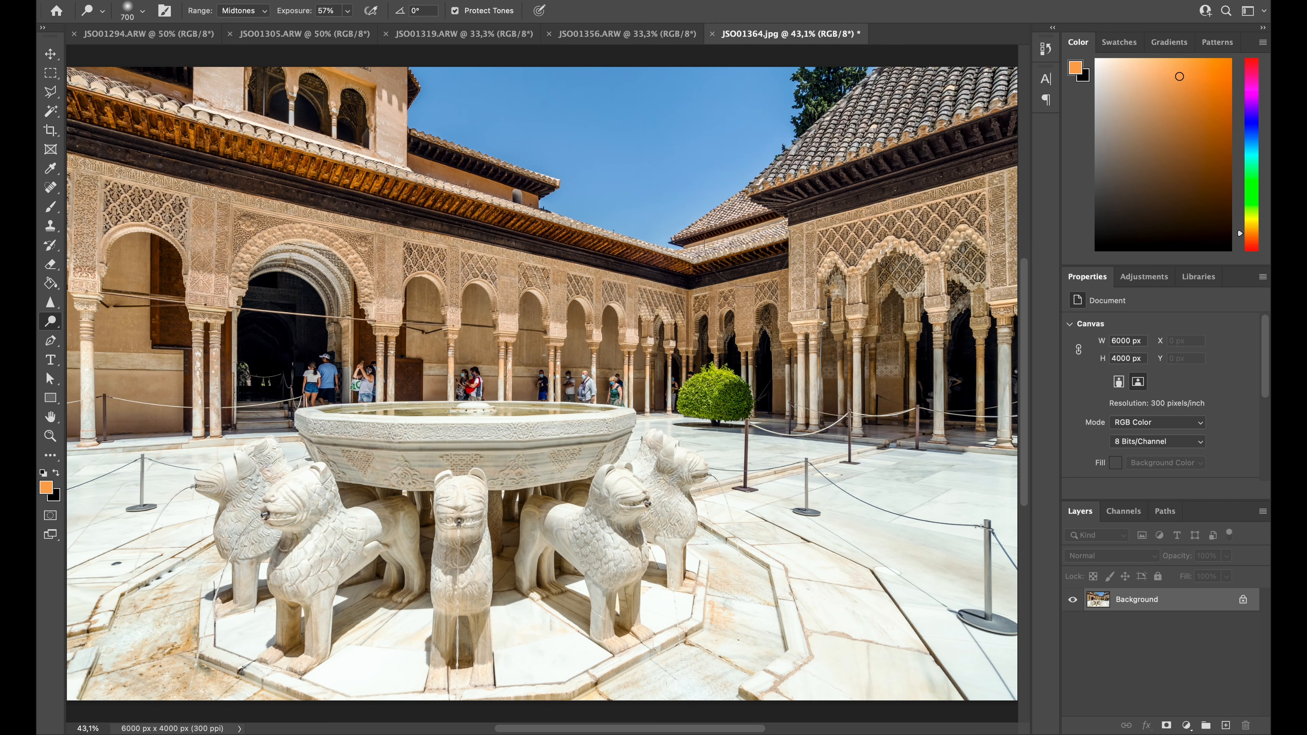
Darken the highlights on the heads of the fountain's front and rear lions with the Burn tool
{"action": "right_click", "coordinate": [51, 322]}
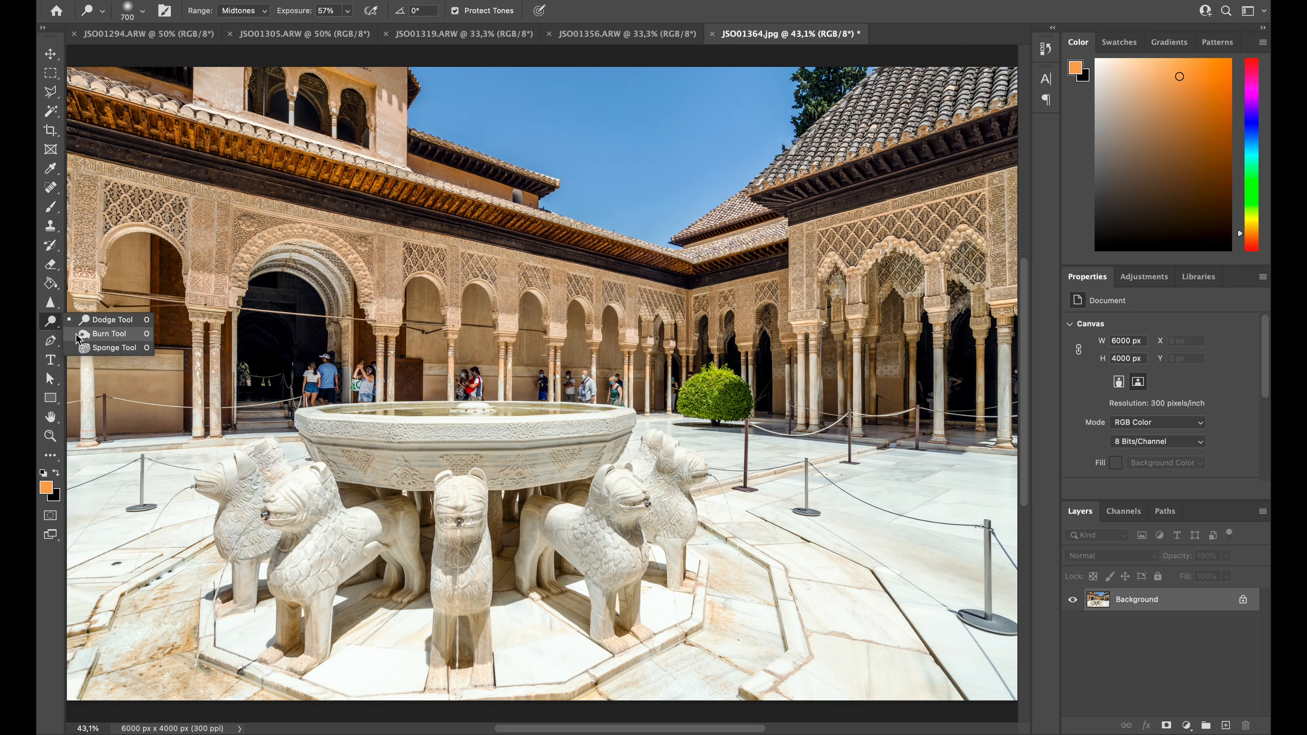
{"action": "left_click", "coordinate": [78, 335]}
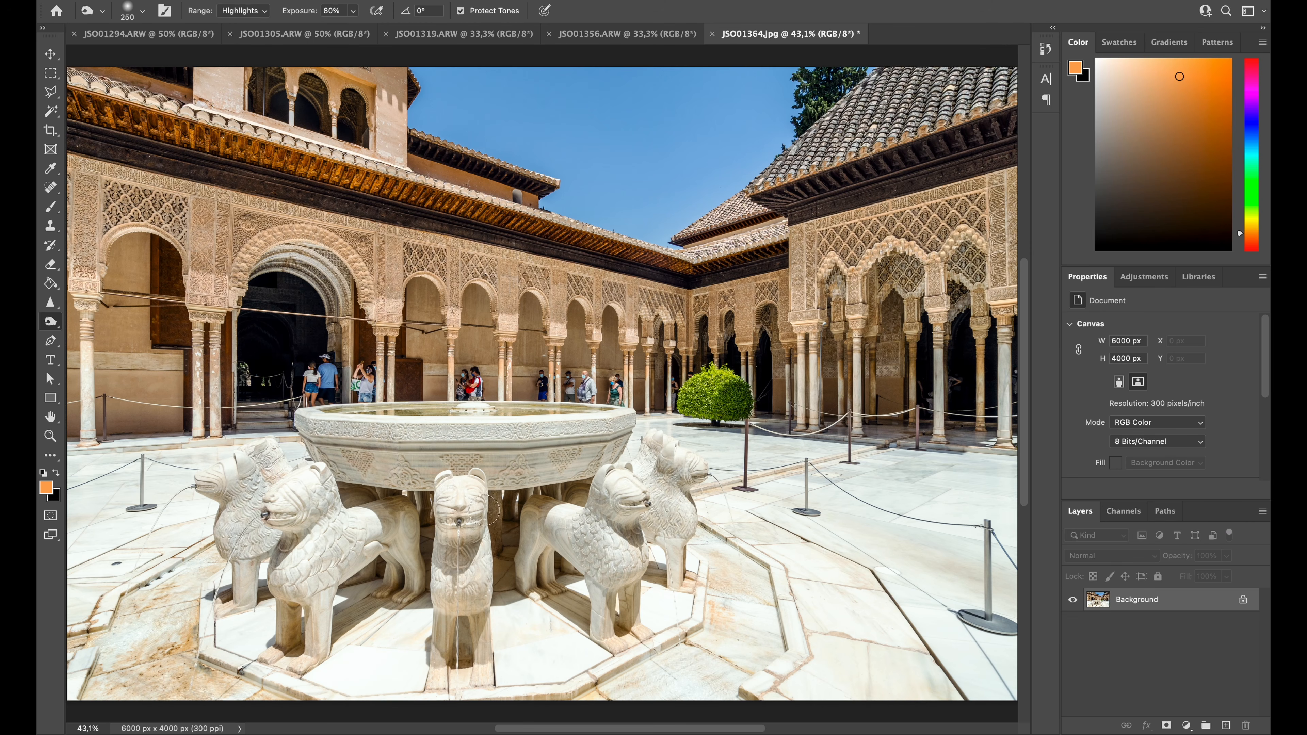
{"action": "left_click", "coordinate": [462, 495]}
{"action": "right_click", "coordinate": [616, 480]}
{"action": "left_click", "coordinate": [618, 480]}
{"action": "mouse_move", "coordinate": [670, 444]}
{"action": "left_mouse_down"}
{"action": "mouse_move", "coordinate": [674, 461]}
{"action": "mouse_move", "coordinate": [653, 447]}
{"action": "mouse_move", "coordinate": [674, 458]}
{"action": "left_mouse_up"}
Burn the shadows inside the large arched doorway with a 600 px brush at 10% exposure
{"action": "left_click", "coordinate": [235, 11]}
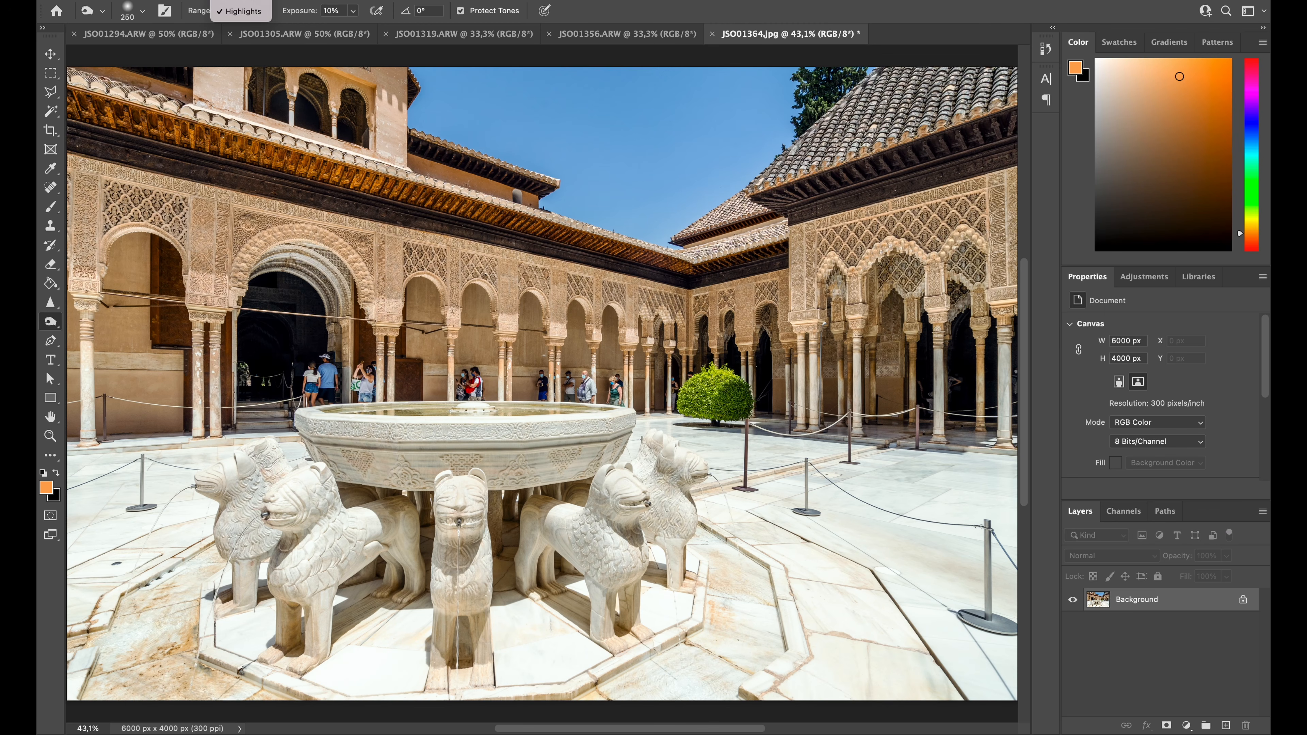
{"action": "left_click", "coordinate": [239, 1]}
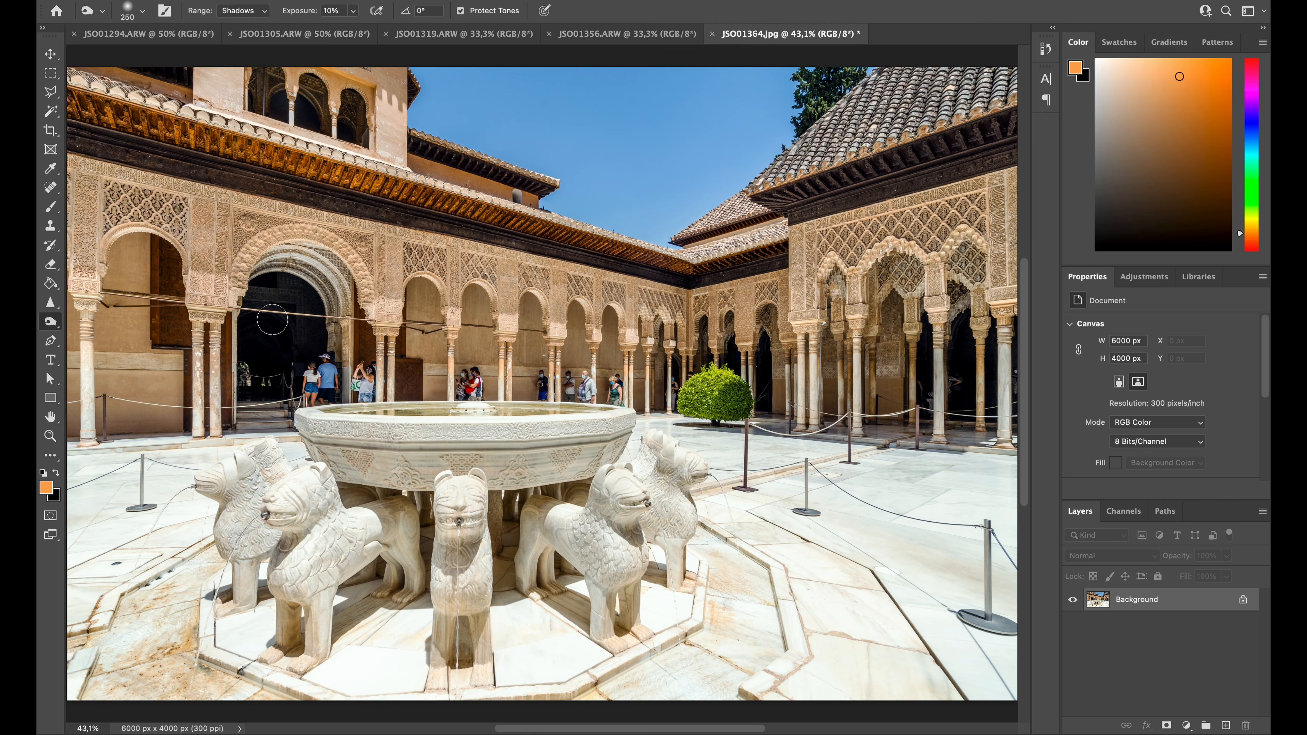
{"action": "key", "text": "bracketright"}
{"action": "key", "text": "bracketright"}
{"action": "key", "text": "bracketright"}
{"action": "key", "text": "bracketright"}
{"action": "scroll", "coordinate": [980, 379], "scroll_direction": "left", "scroll_amount": 1}
{"action": "scroll", "coordinate": [979, 375], "scroll_direction": "up", "scroll_amount": 1}
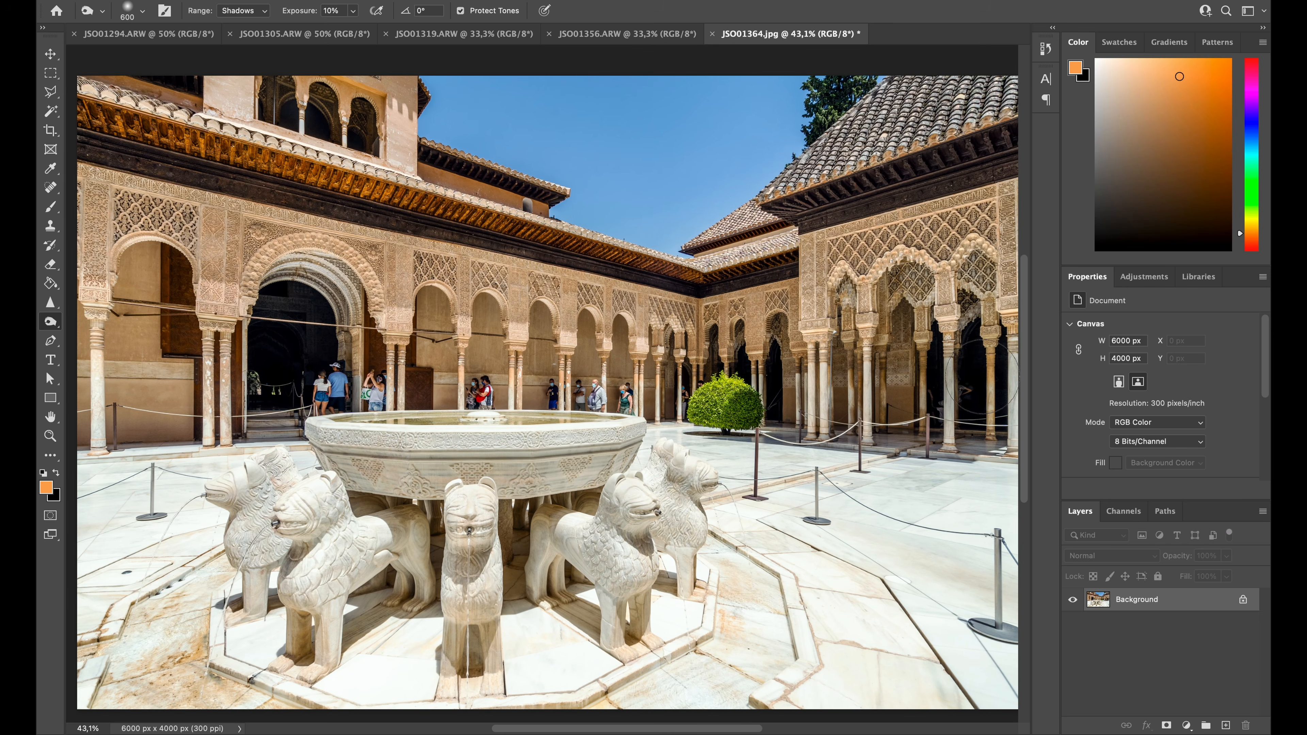
{"action": "scroll", "coordinate": [968, 378], "scroll_direction": "right", "scroll_amount": 2}
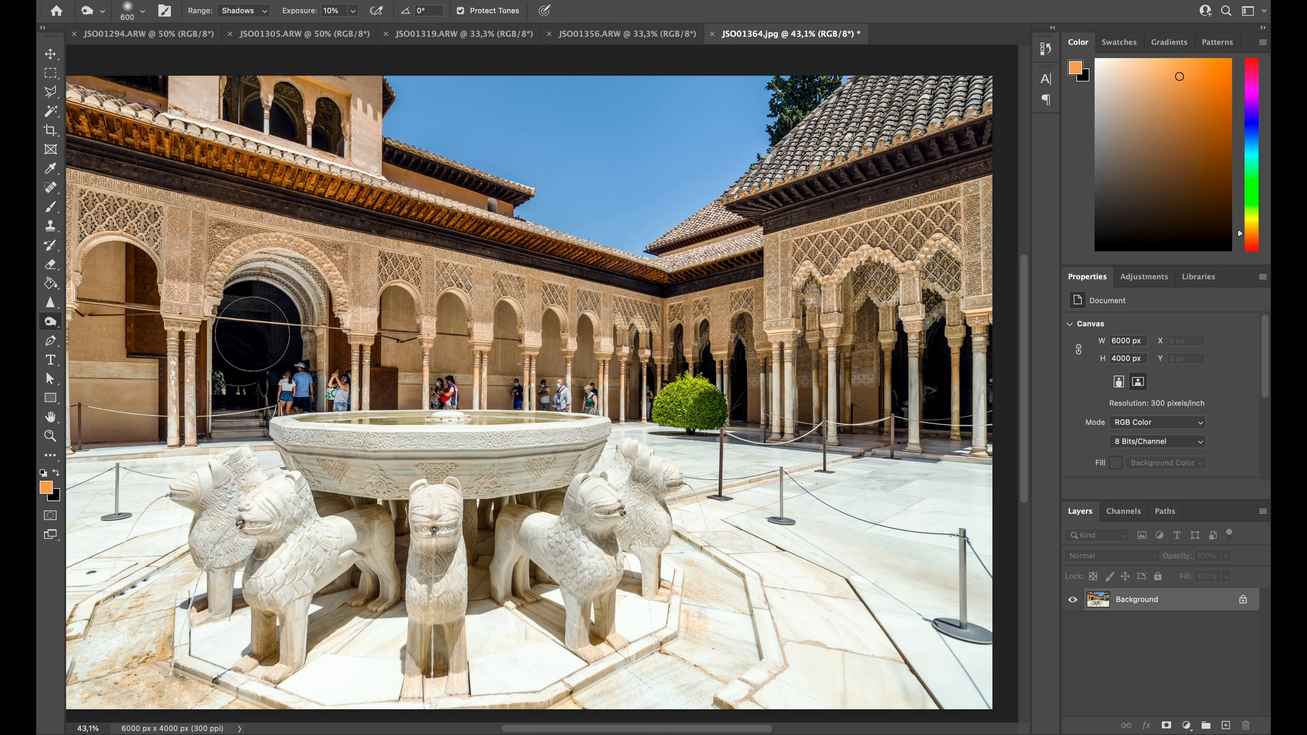
{"action": "mouse_move", "coordinate": [243, 339]}
{"action": "left_mouse_down"}
{"action": "mouse_move", "coordinate": [241, 374]}
{"action": "mouse_move", "coordinate": [265, 315]}
{"action": "mouse_move", "coordinate": [240, 320]}
{"action": "mouse_move", "coordinate": [242, 384]}
{"action": "mouse_move", "coordinate": [256, 345]}
{"action": "left_mouse_up"}
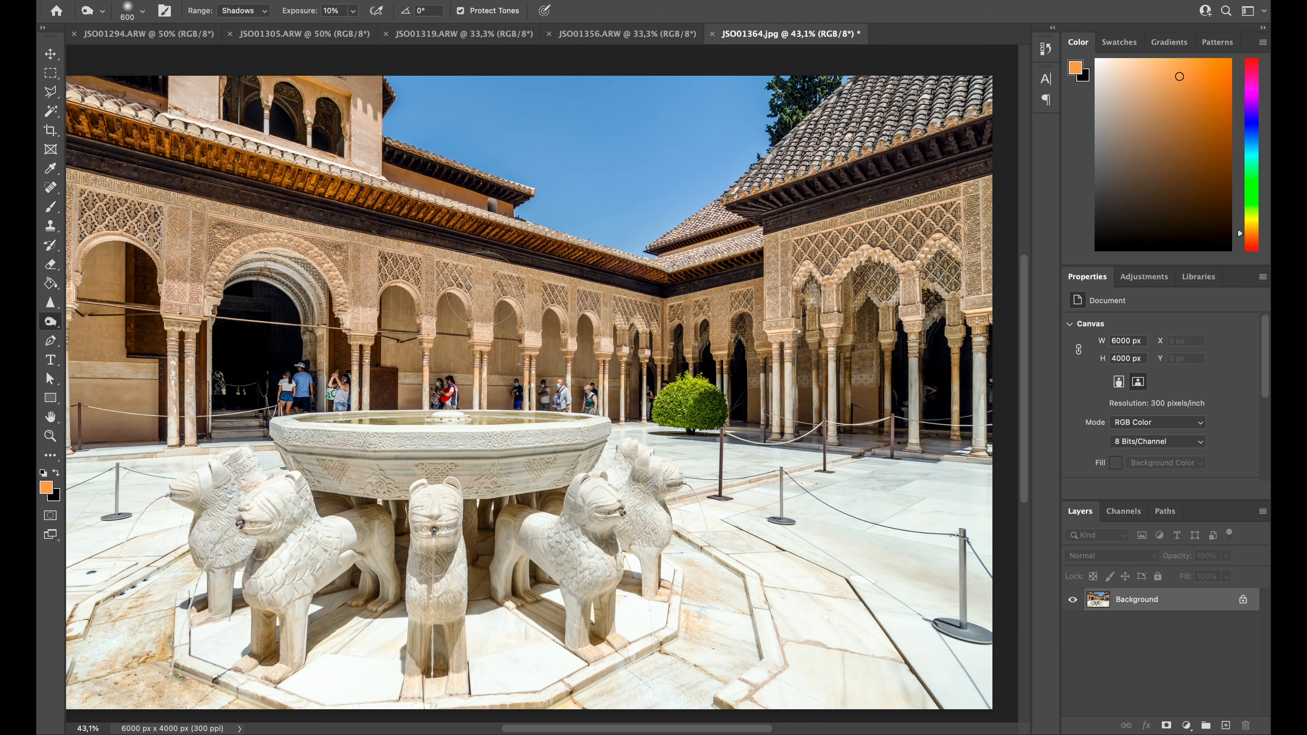
{"action": "scroll", "coordinate": [484, 292], "scroll_direction": "left", "scroll_amount": 1}
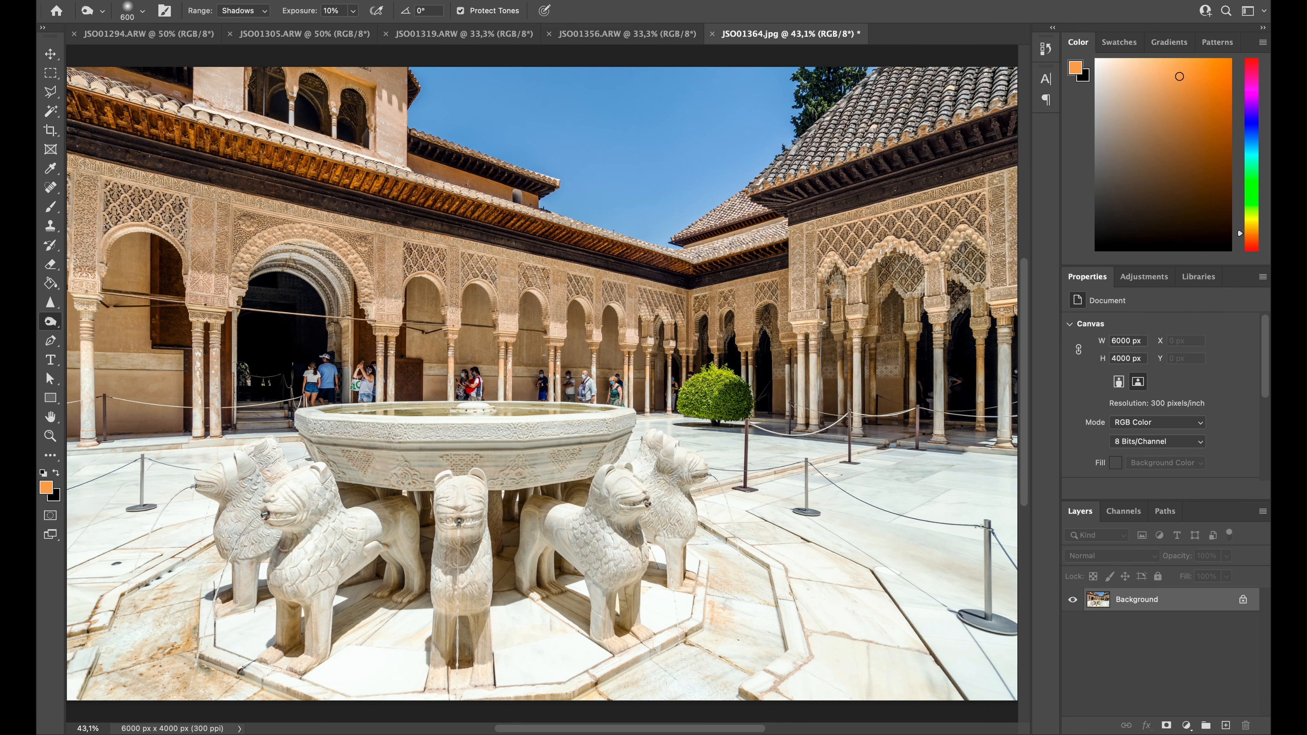
Compare the Merge Visible (Save As) history state with the final Burn Tool state, ending on the burned version
{"action": "left_click", "coordinate": [1045, 49]}
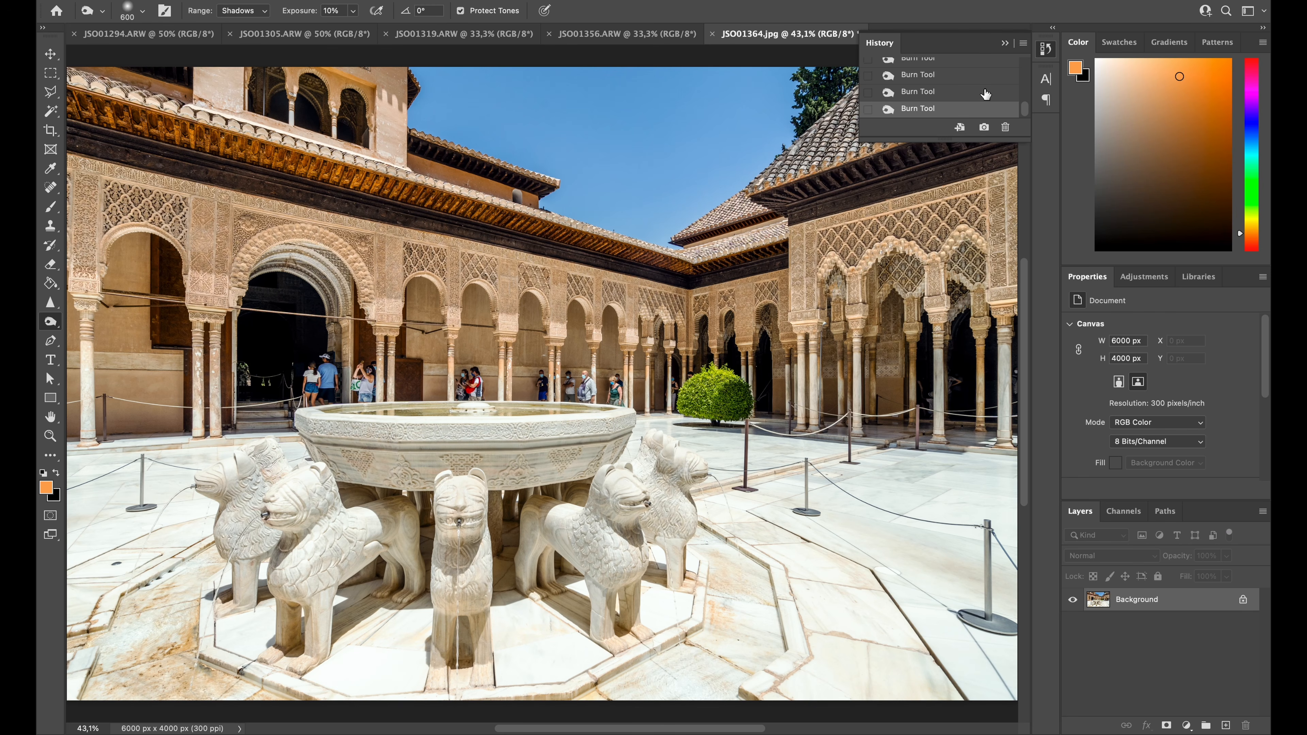
{"action": "scroll", "coordinate": [983, 101], "scroll_direction": "up", "scroll_amount": 10}
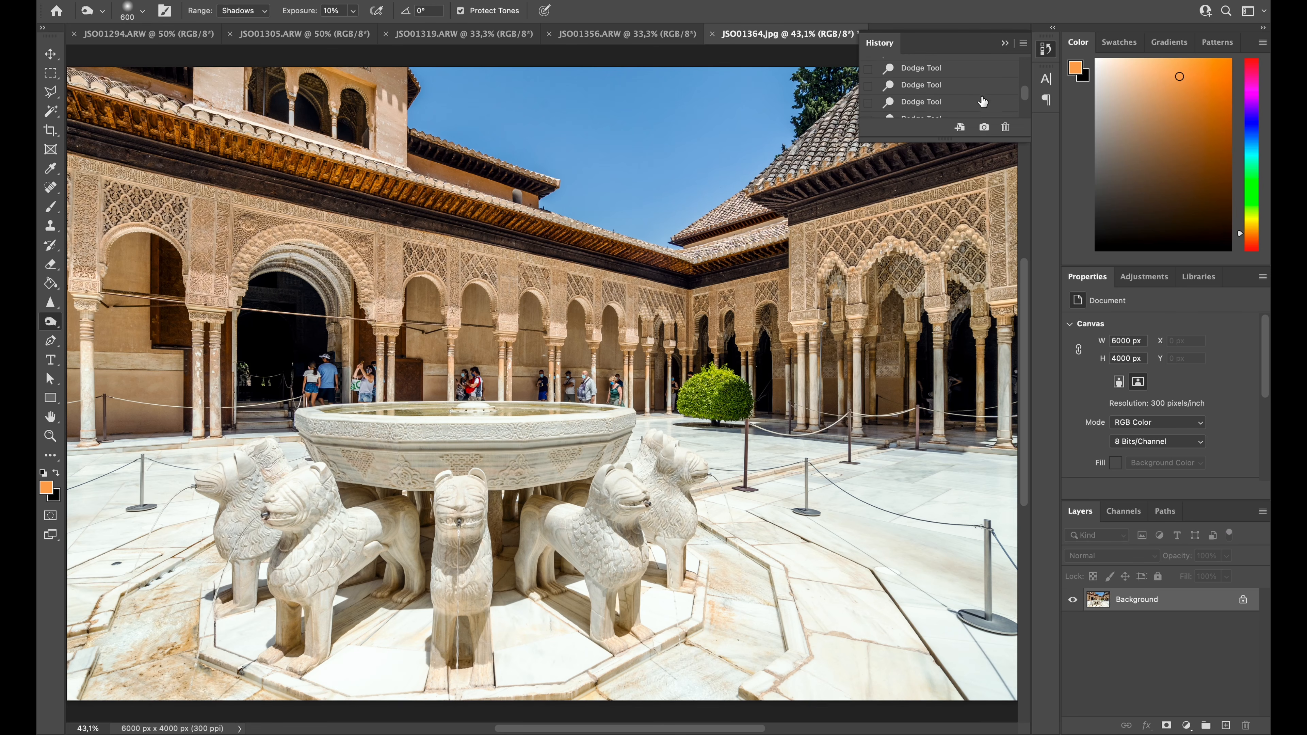
{"action": "scroll", "coordinate": [982, 100], "scroll_direction": "up", "scroll_amount": 4}
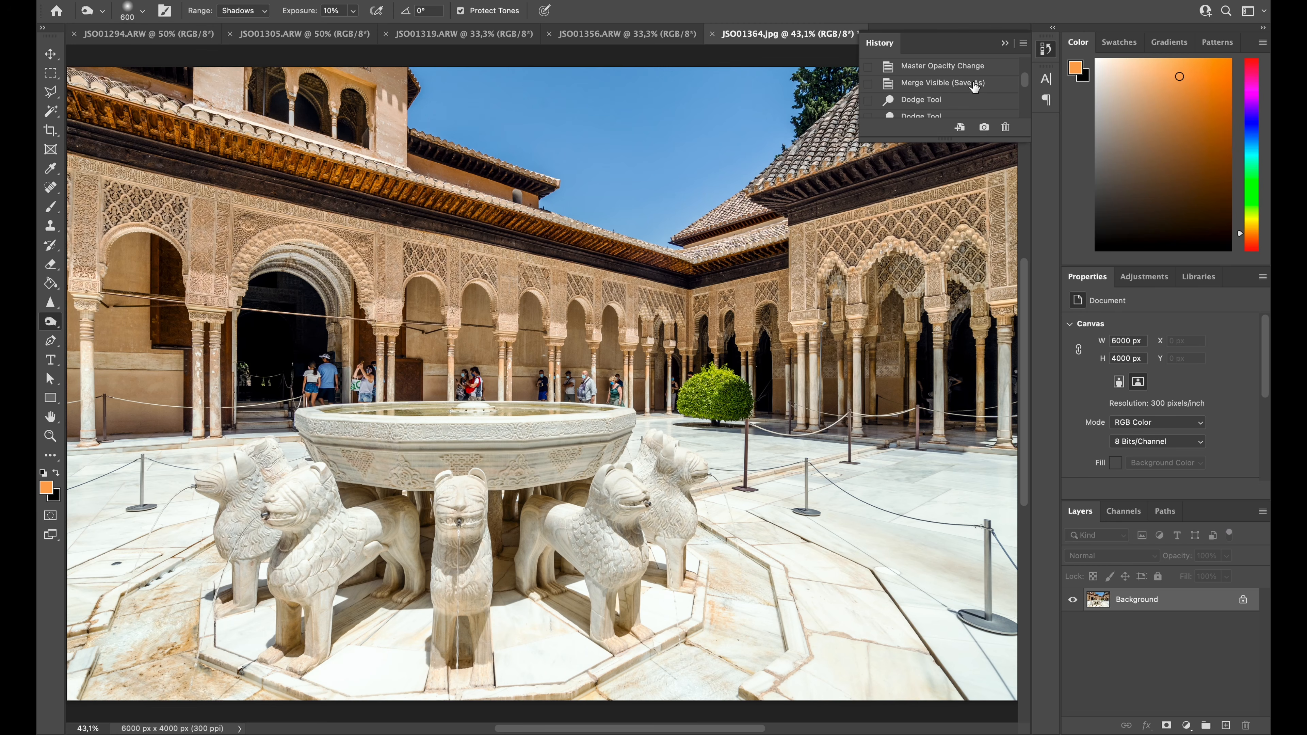
{"action": "left_click", "coordinate": [975, 83]}
{"action": "scroll", "coordinate": [974, 86], "scroll_direction": "down", "scroll_amount": 10}
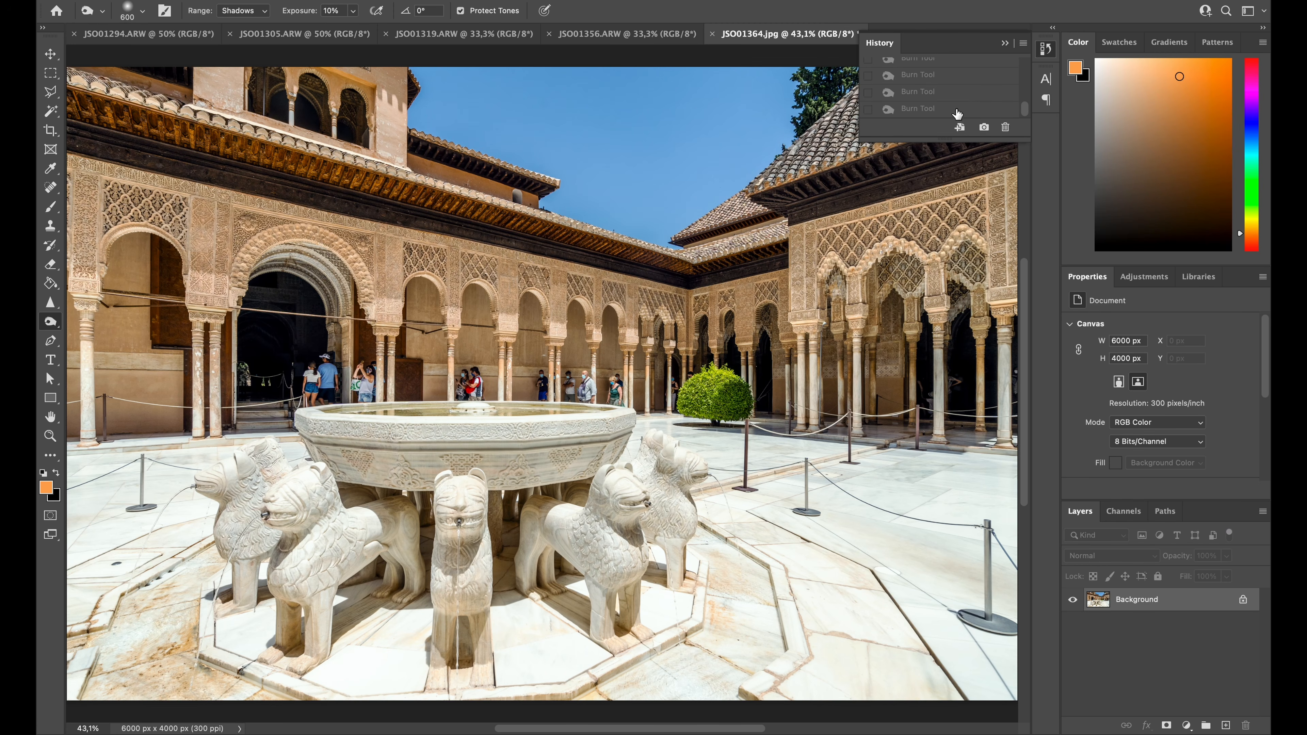
{"action": "left_click", "coordinate": [953, 113]}
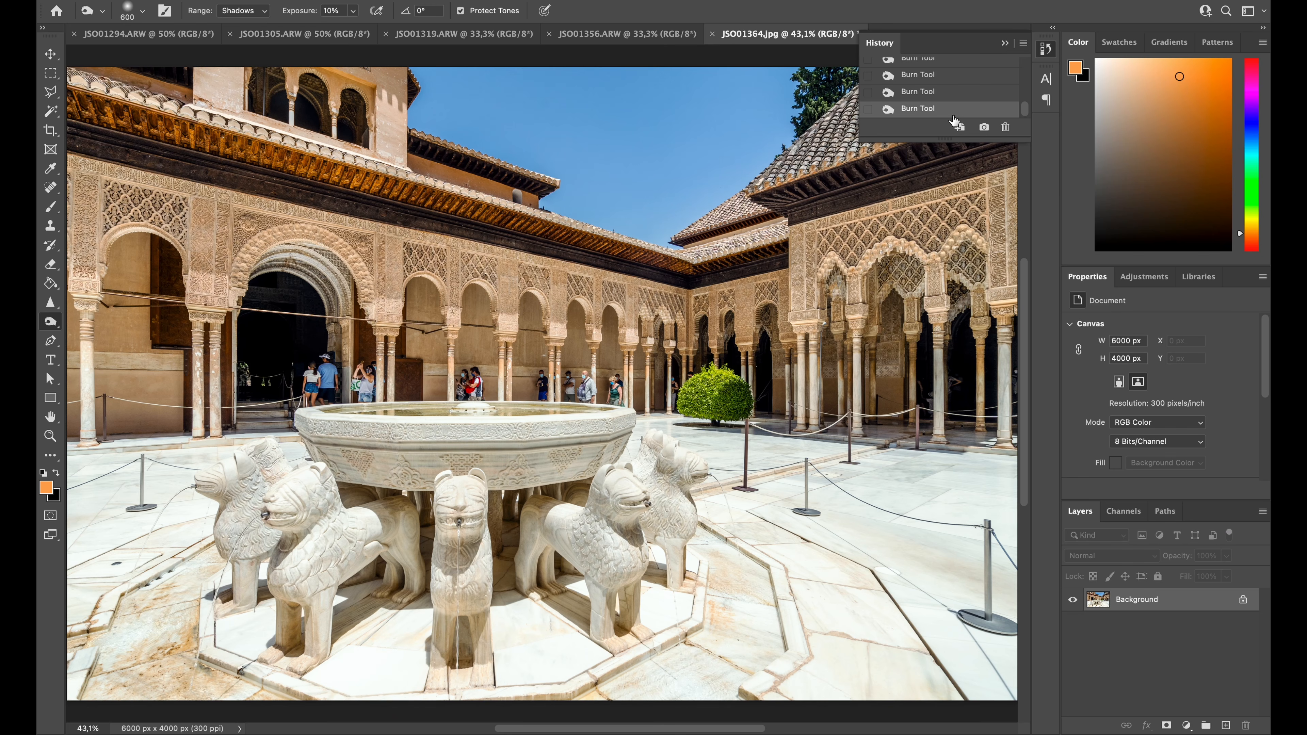
Save the dodged and burned photo, close the history and switch to the Move tool
{"action": "key", "text": "ctrl+s"}
{"action": "left_click", "coordinate": [1051, 52]}
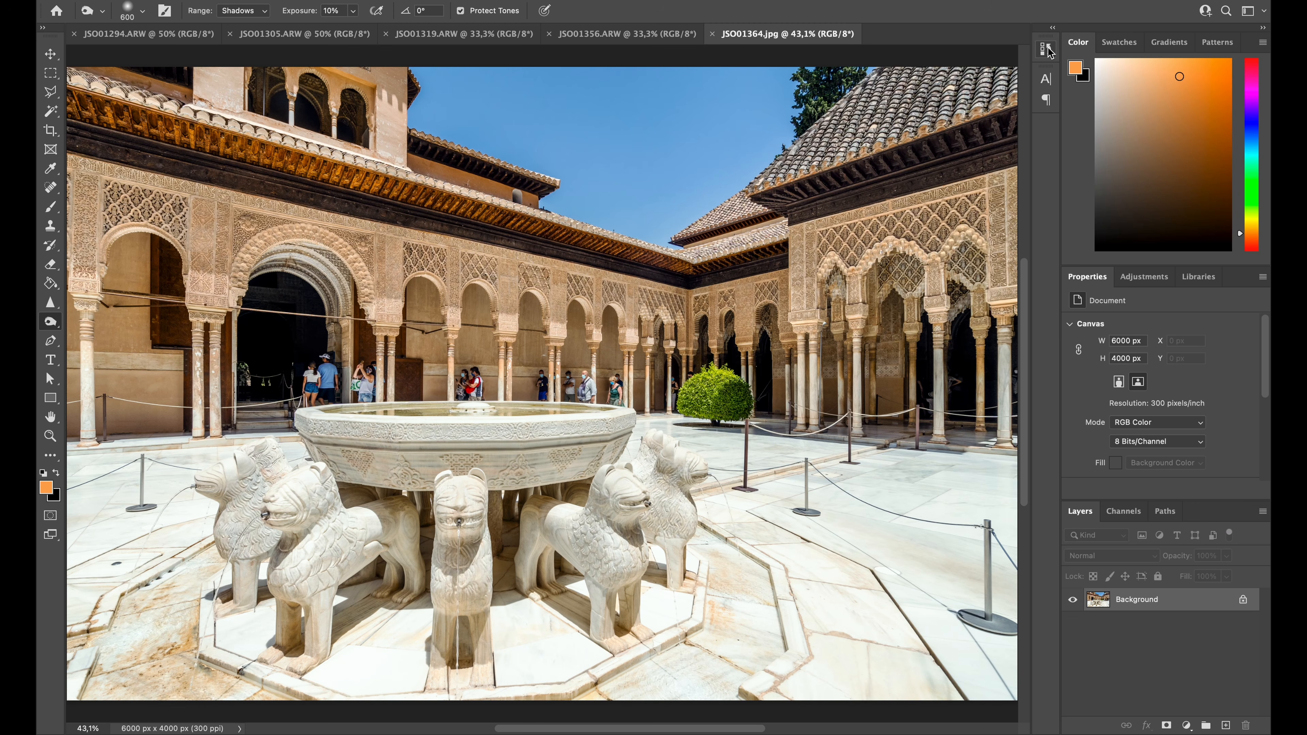
{"action": "left_click", "coordinate": [51, 56]}
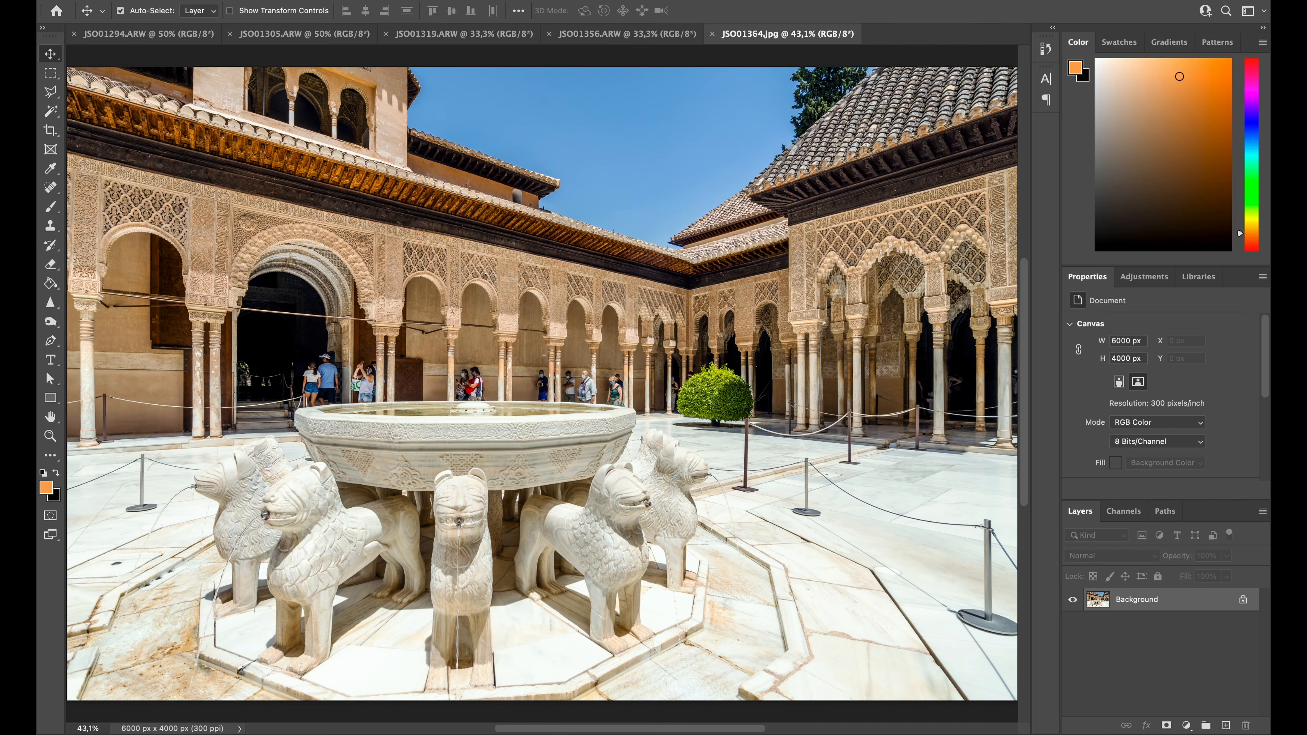
Save the fountain photo as a JPEG named JSO01364_.jpg in the granada folder, without replacing the existing JSO01364.jpg
{"action": "key", "text": "super+shift+s"}
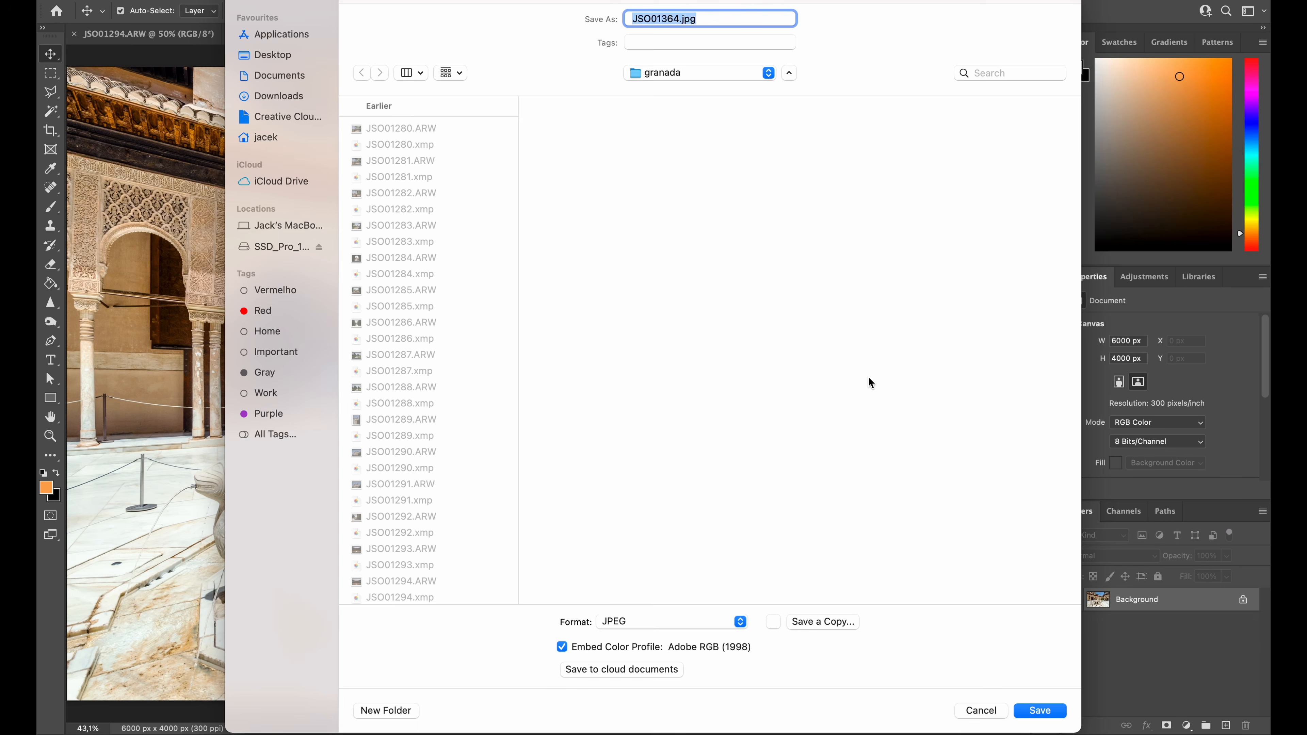
{"action": "left_click", "coordinate": [1032, 711]}
{"action": "left_click", "coordinate": [610, 432]}
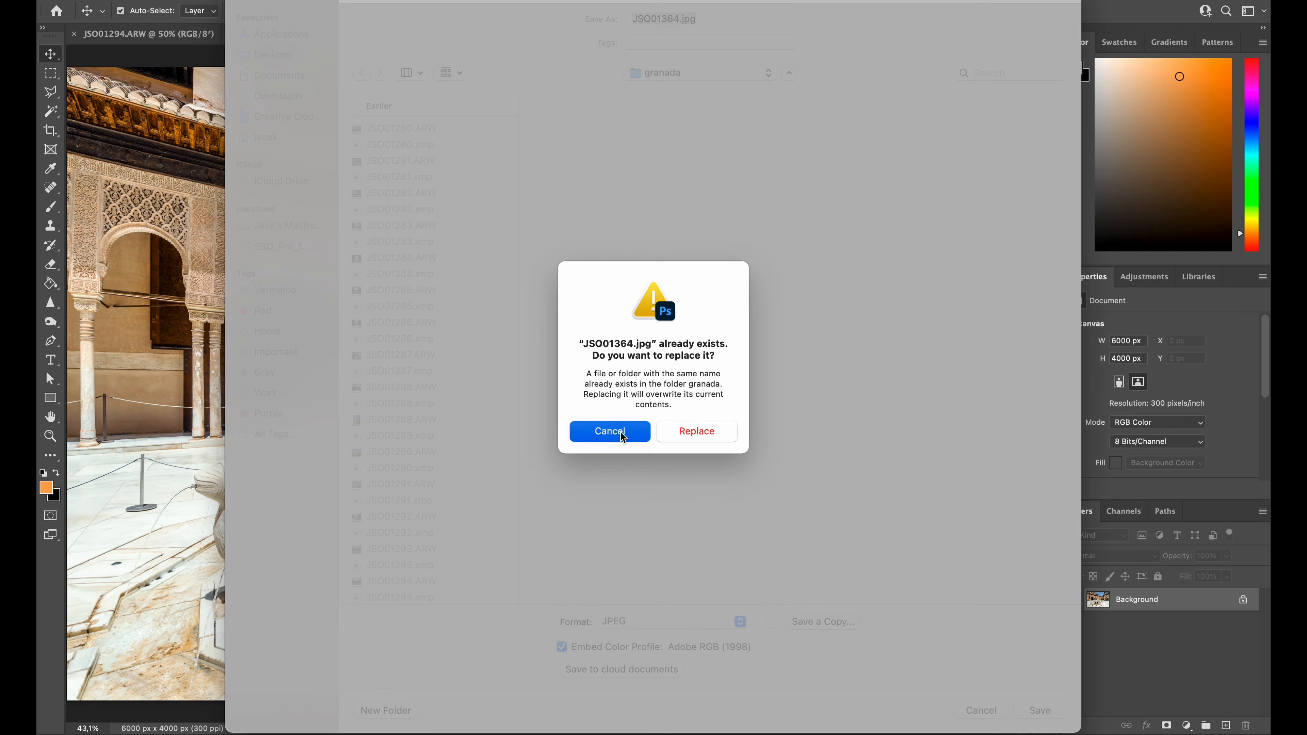
{"action": "left_click", "coordinate": [680, 19]}
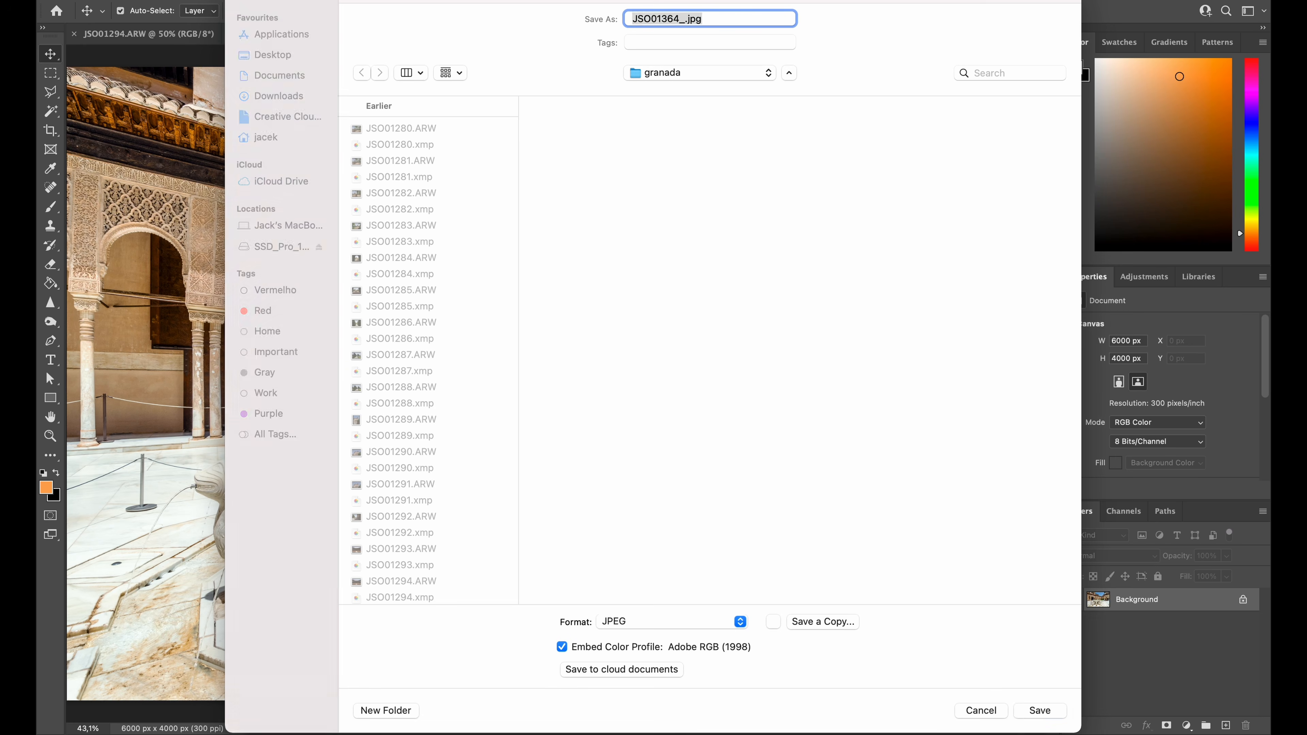
{"action": "key", "text": "Return"}
{"action": "key", "text": "Return"}
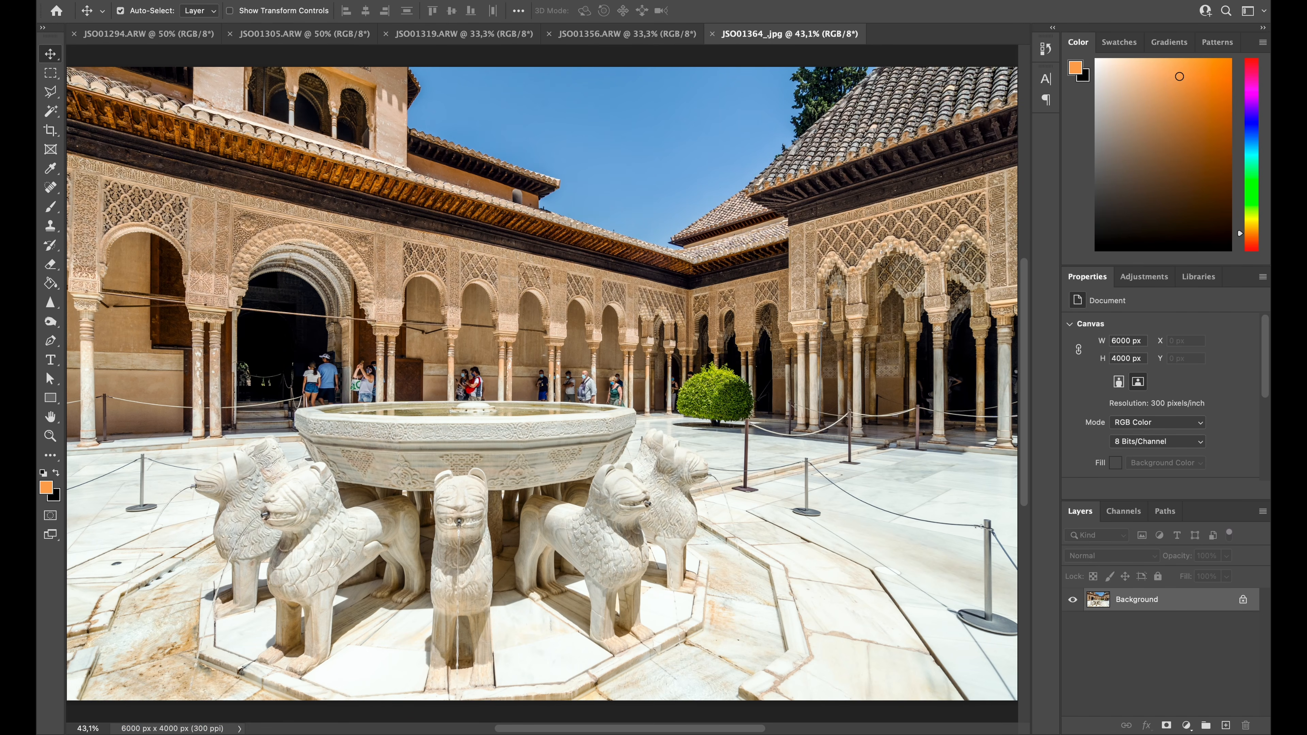
View the open photos JSO01356.ARW and JSO01319.ARW, and return to the saved fountain photo
{"action": "left_click", "coordinate": [607, 35]}
{"action": "left_click", "coordinate": [505, 40]}
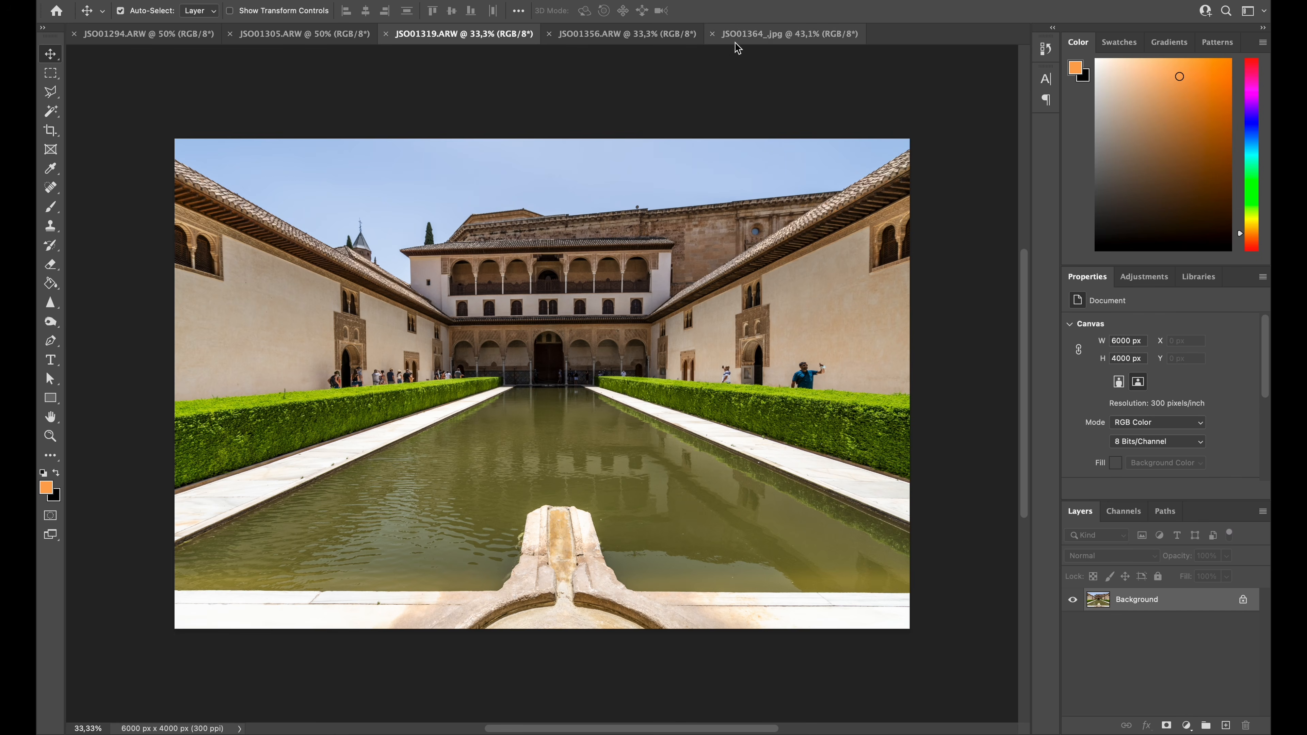
{"action": "left_click", "coordinate": [745, 35]}
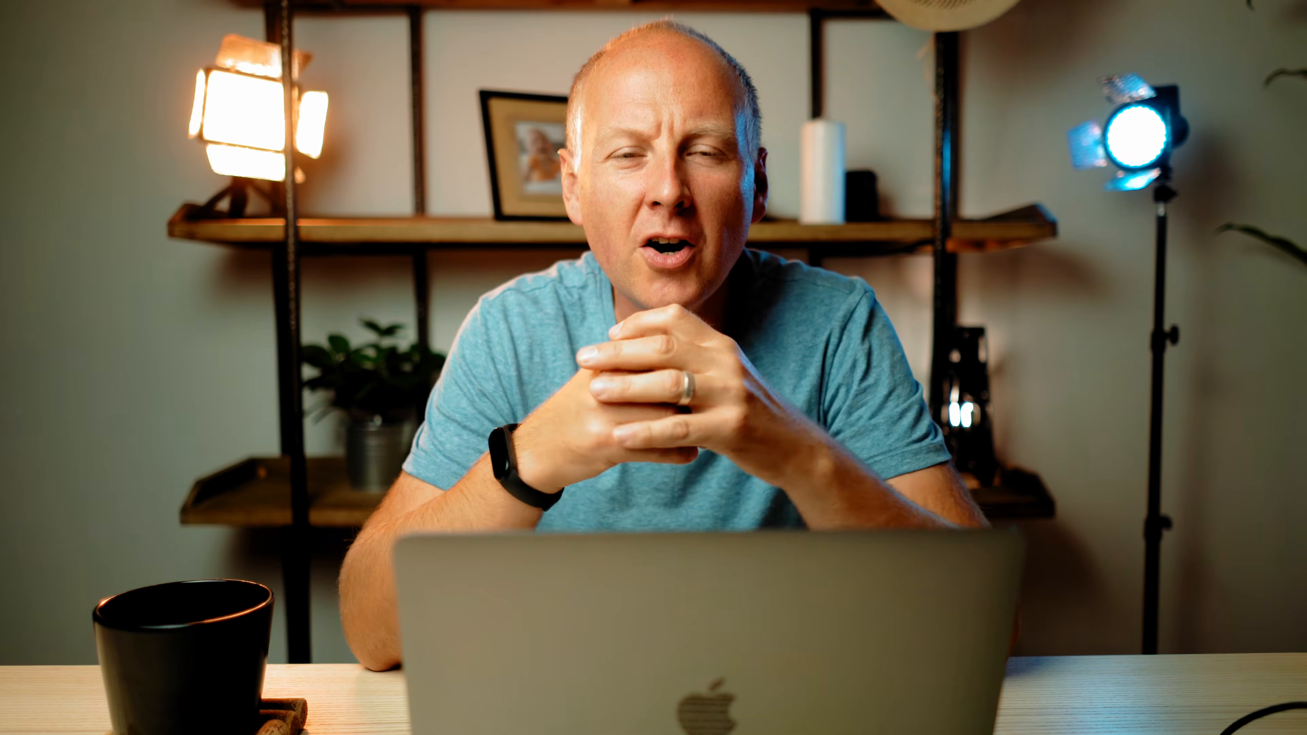